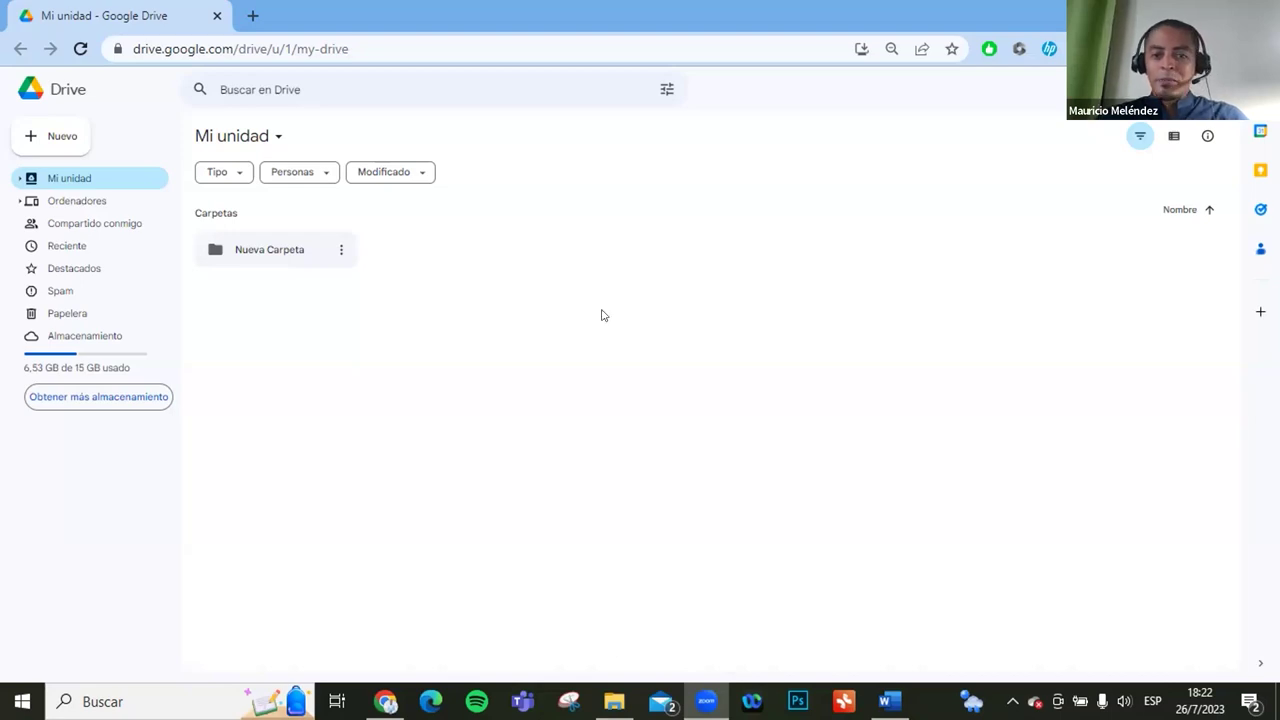
{"action": "key", "text": "alt+Tab"}
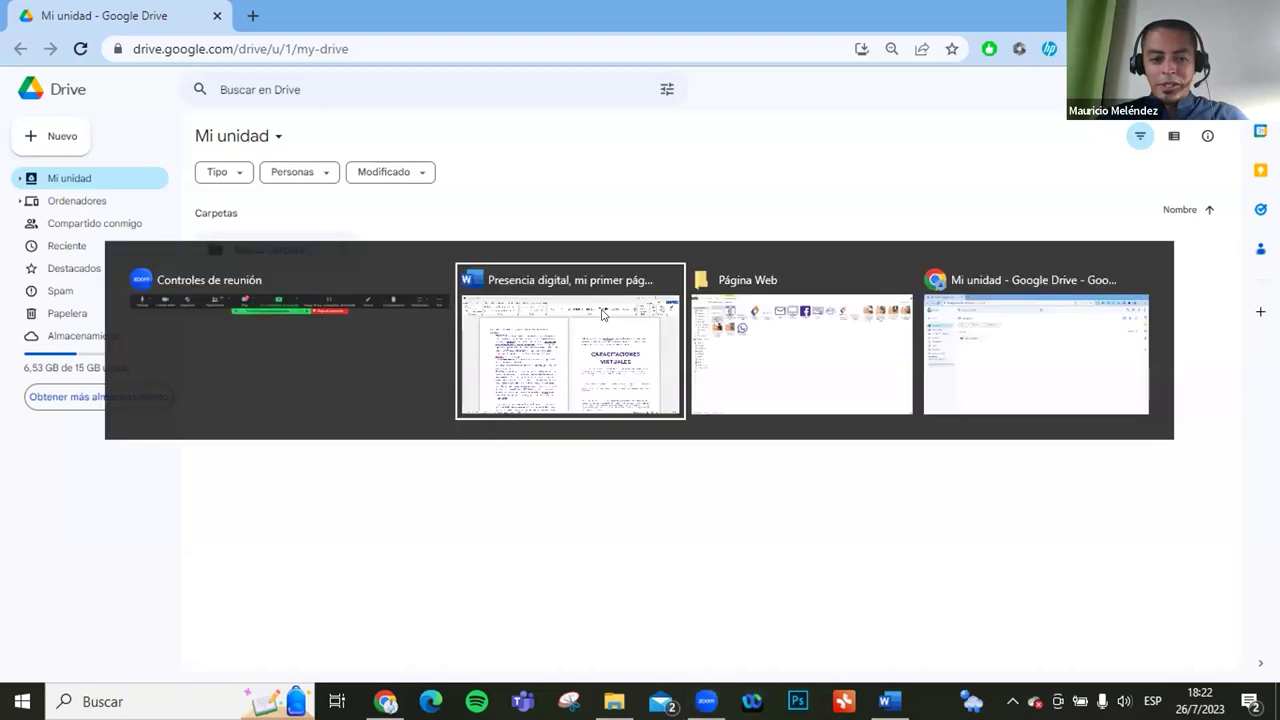
{"action": "key", "text": "Escape"}
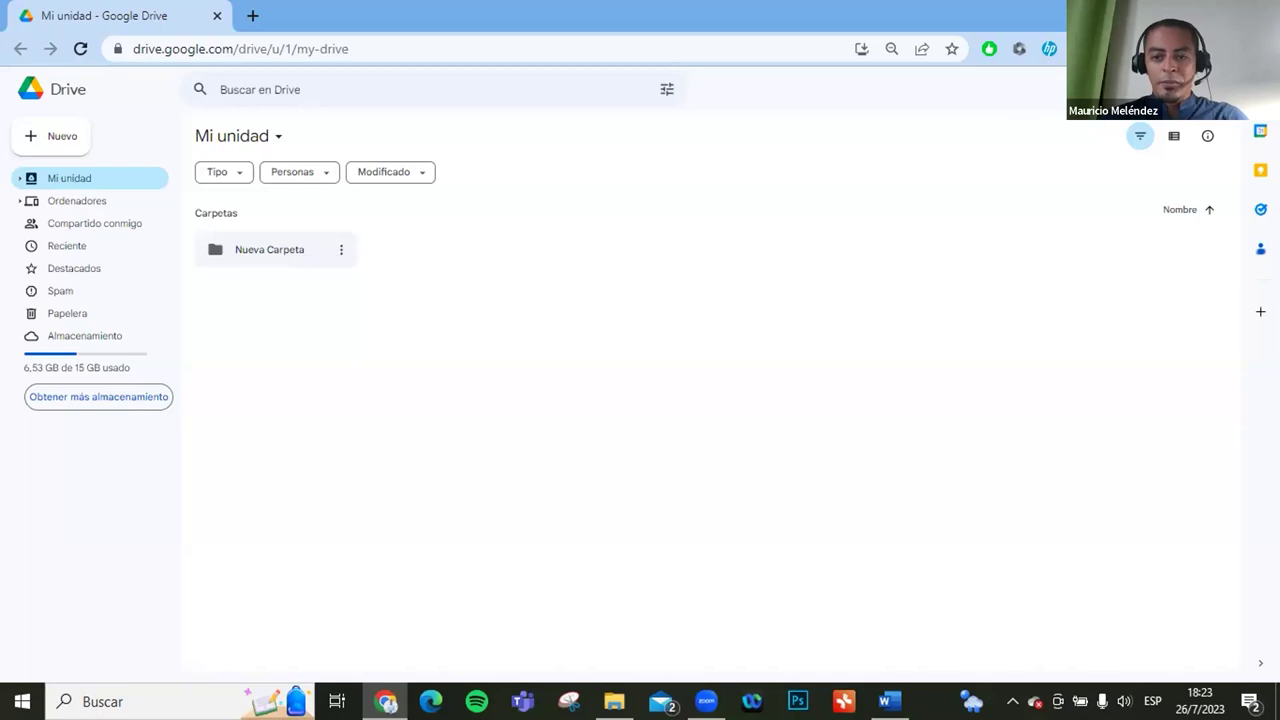
Open Gmail from the list of Google applications in Drive.
{"action": "left_click", "coordinate": [1192, 89]}
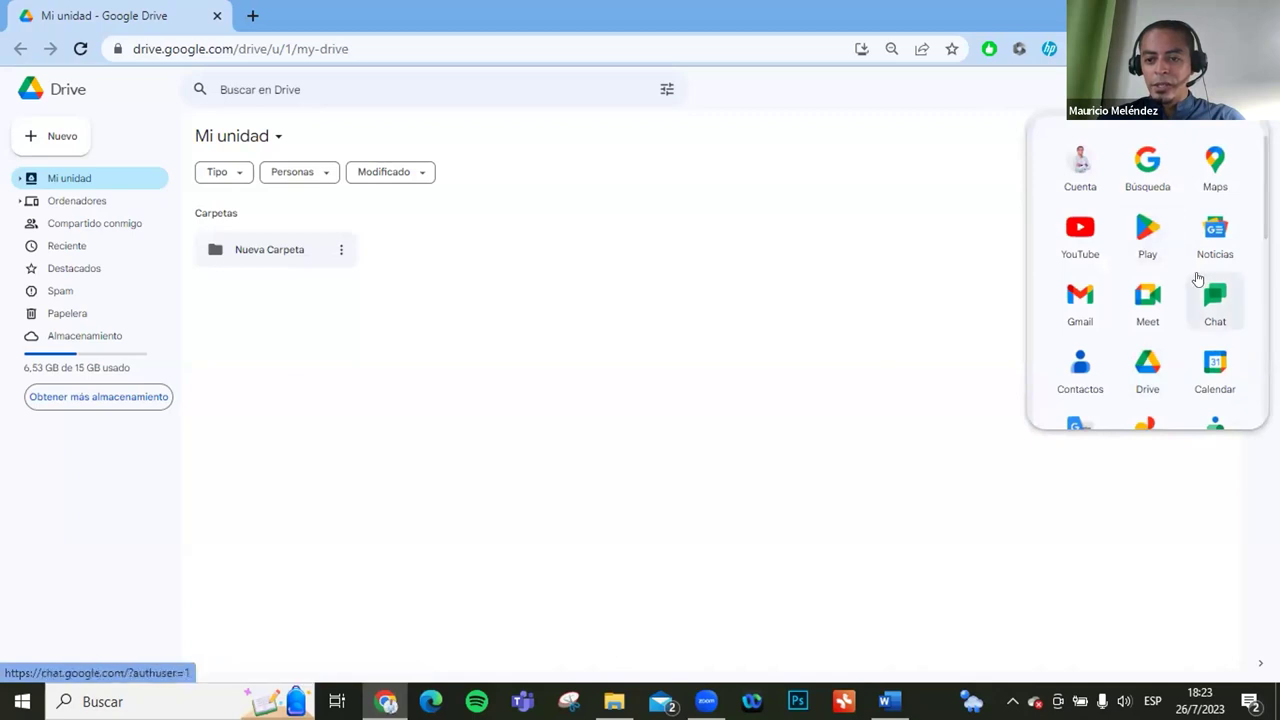
{"action": "scroll", "coordinate": [1100, 277], "scroll_direction": "down", "scroll_amount": 2}
{"action": "scroll", "coordinate": [1045, 248], "scroll_direction": "up", "scroll_amount": 2}
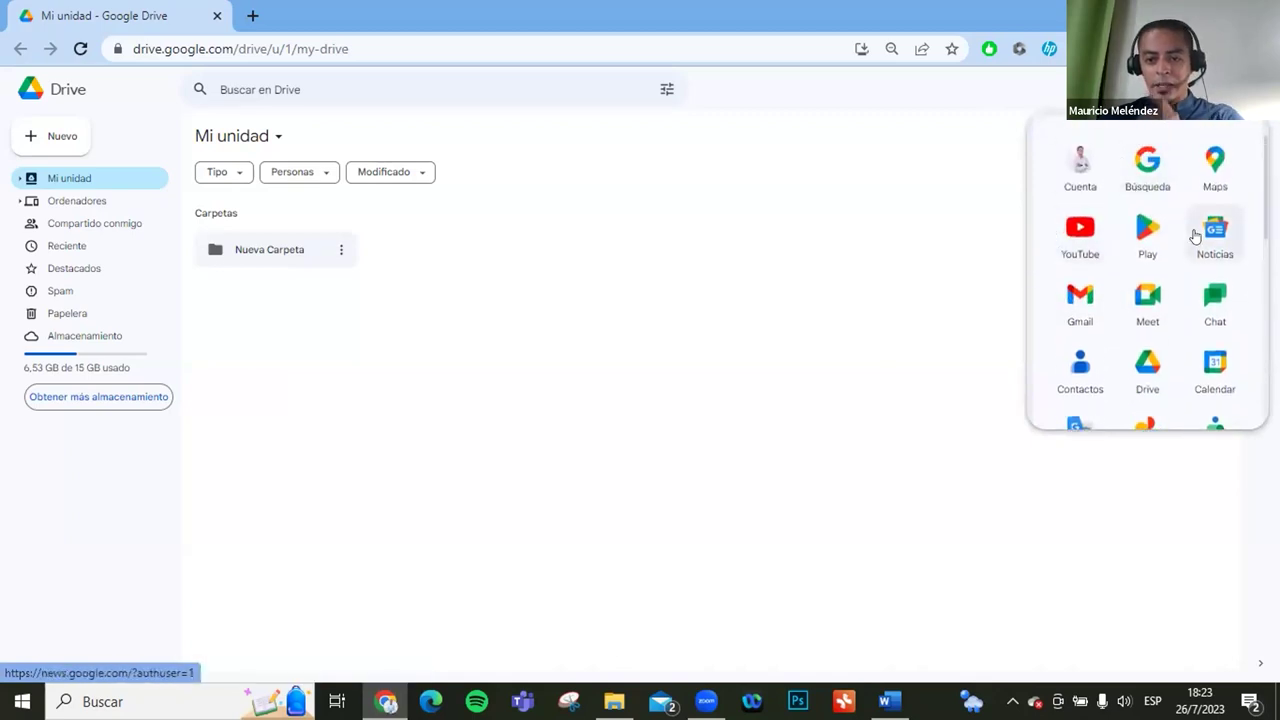
{"action": "left_click", "coordinate": [1092, 296]}
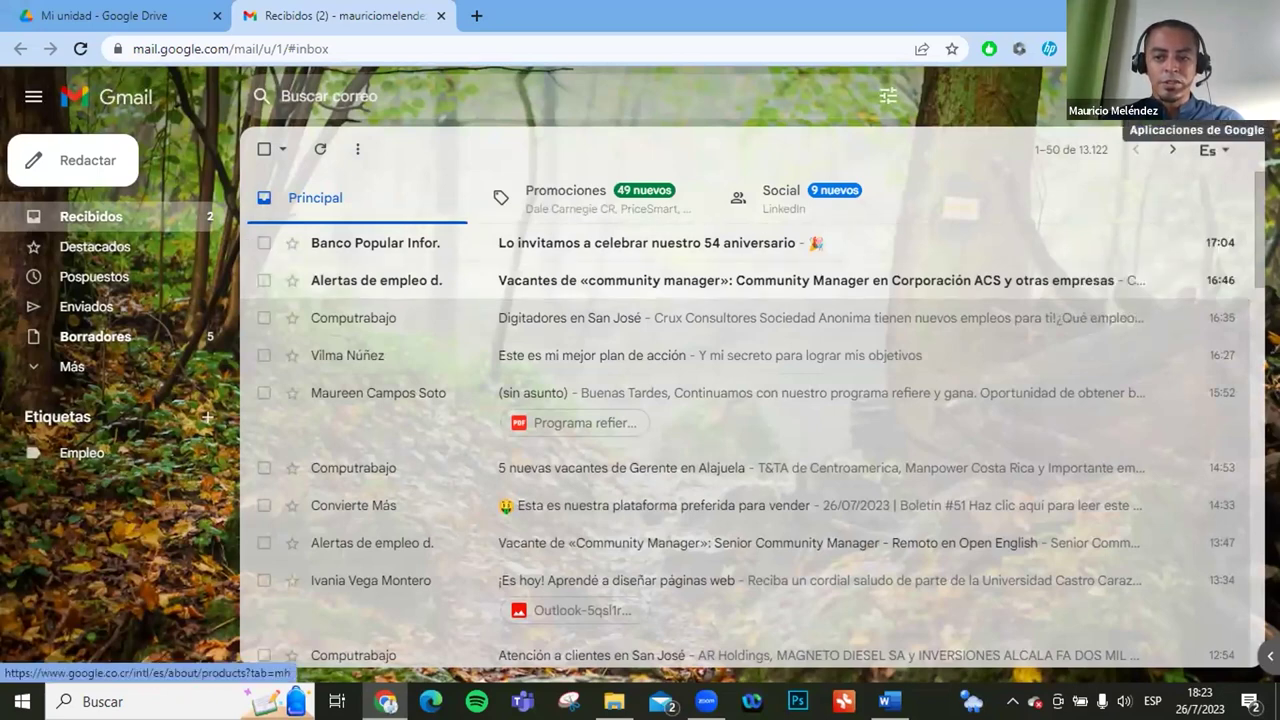
Examine the list of Google applications available from the Gmail inbox, from the main apps down to the additional ones.
{"action": "left_click", "coordinate": [1190, 96]}
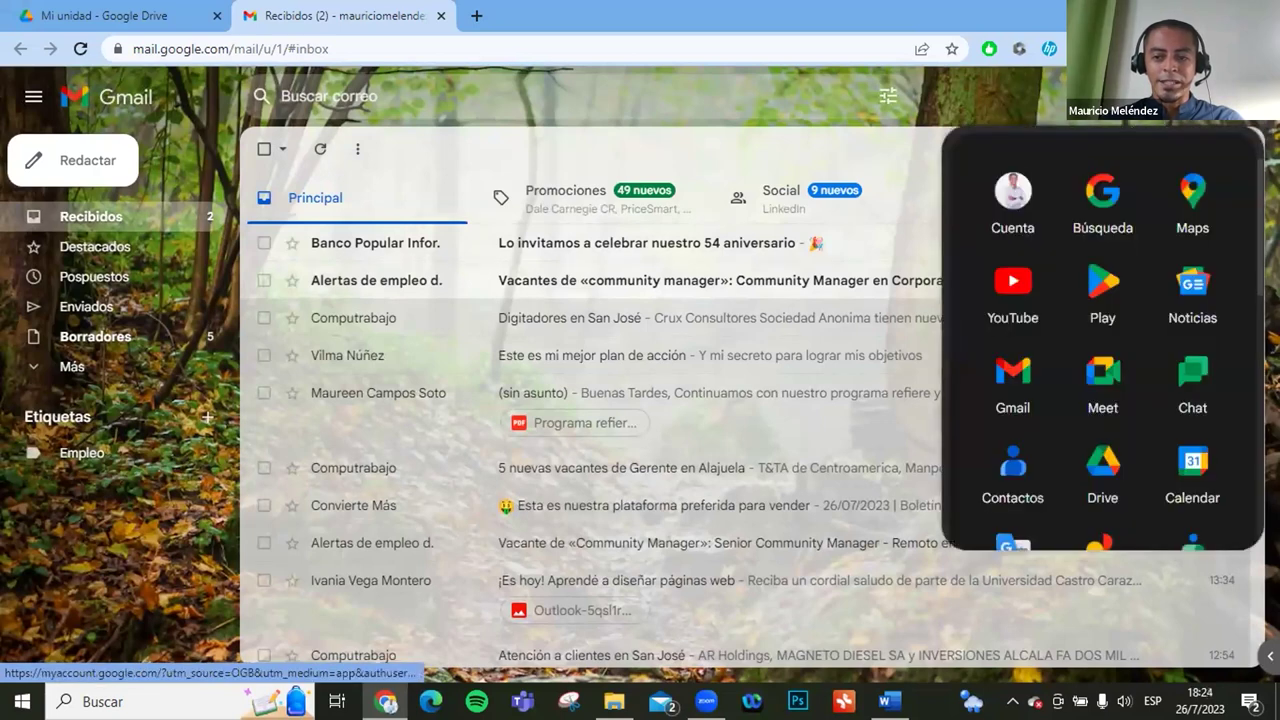
{"action": "left_click", "coordinate": [1190, 96]}
{"action": "left_click", "coordinate": [1190, 96]}
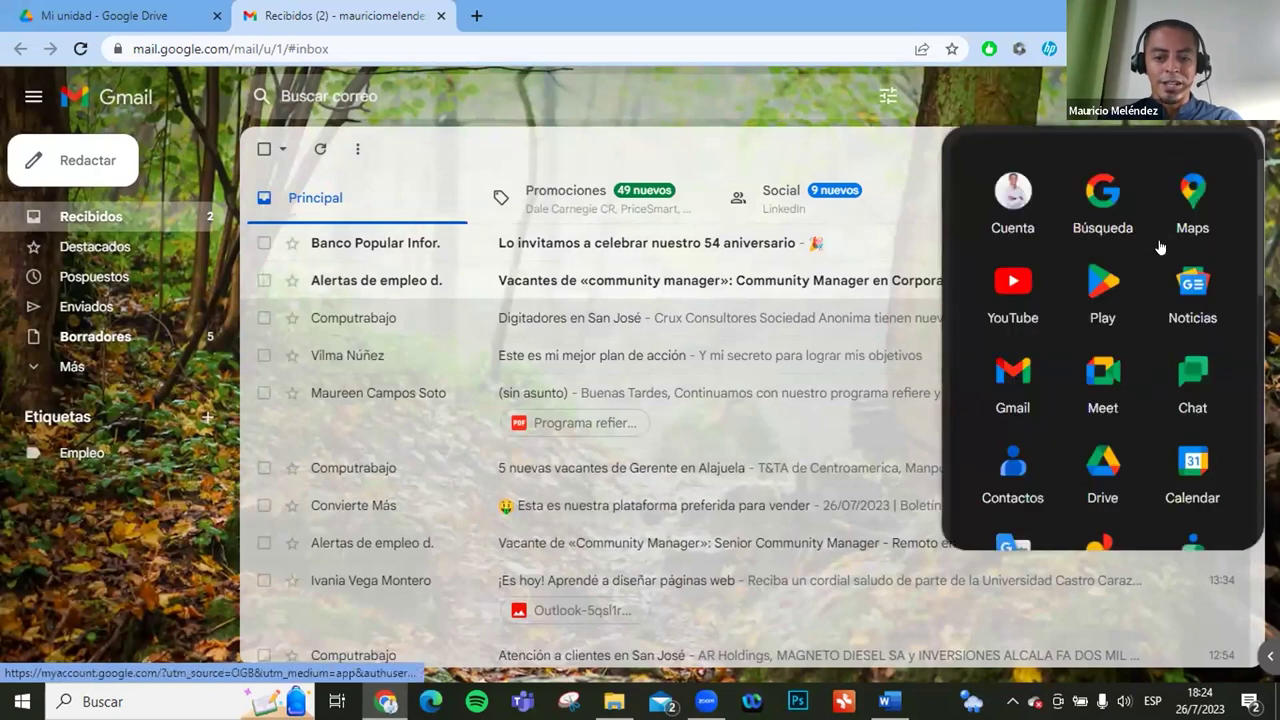
{"action": "scroll", "coordinate": [1100, 318], "scroll_direction": "down", "scroll_amount": 4}
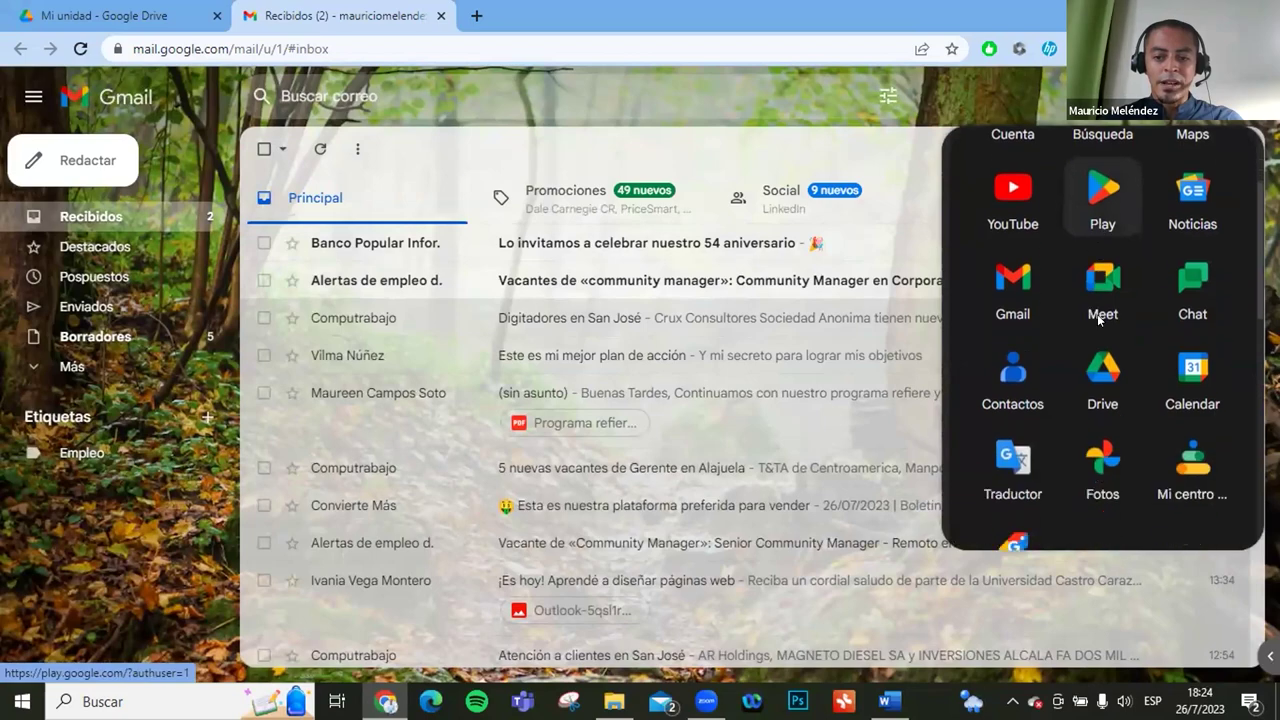
{"action": "scroll", "coordinate": [1100, 314], "scroll_direction": "down", "scroll_amount": 5}
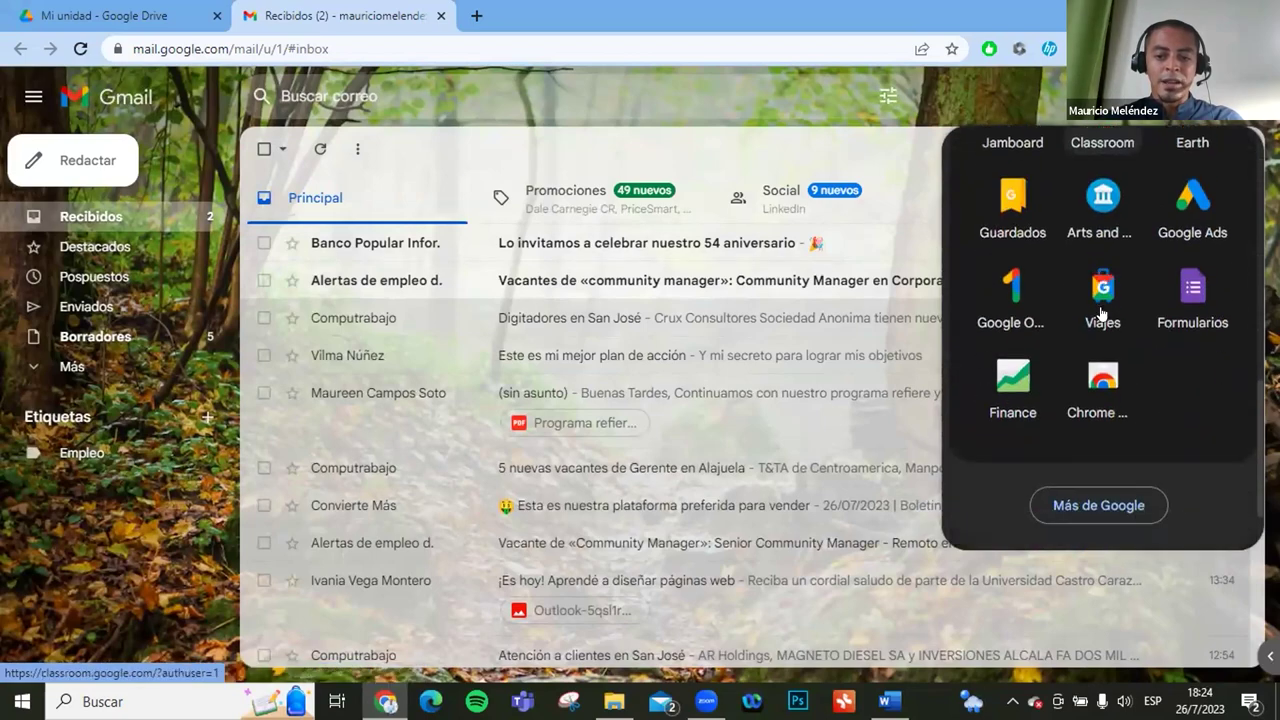
{"action": "scroll", "coordinate": [1118, 462], "scroll_direction": "up", "scroll_amount": 1}
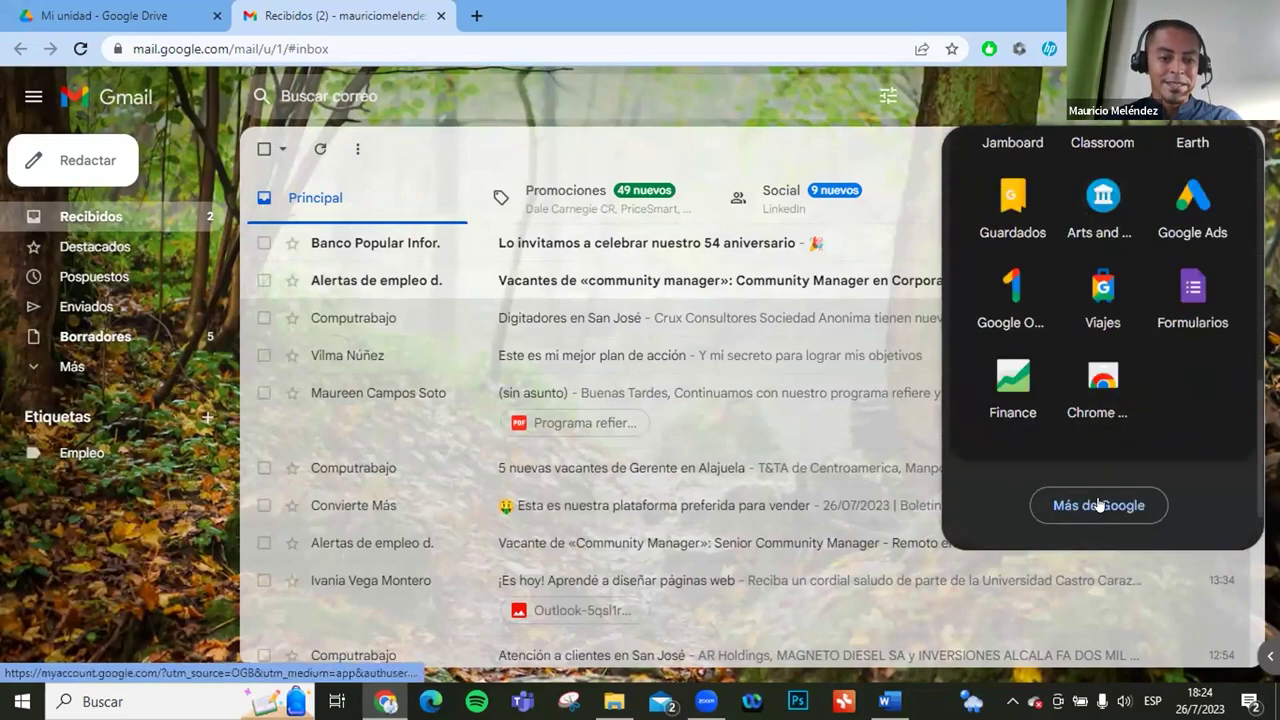
{"action": "scroll", "coordinate": [1097, 503], "scroll_direction": "down", "scroll_amount": 1}
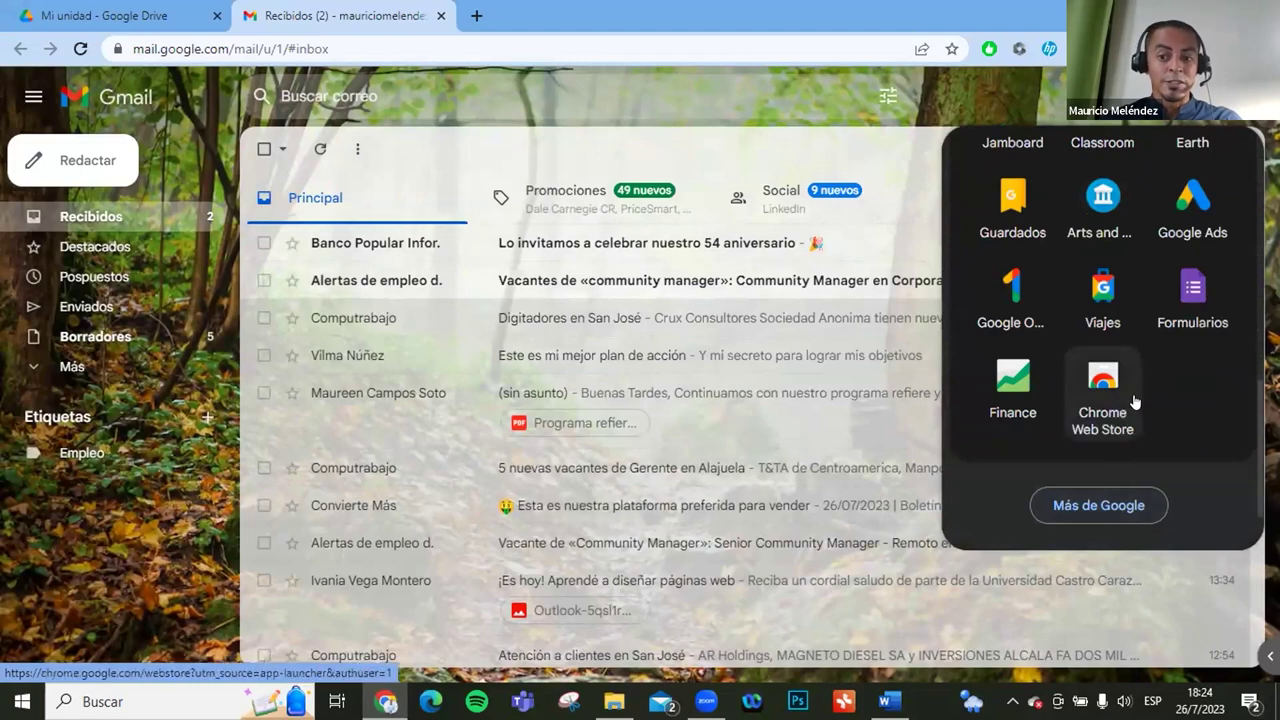
{"action": "scroll", "coordinate": [1130, 414], "scroll_direction": "up", "scroll_amount": 1}
{"action": "scroll", "coordinate": [1131, 412], "scroll_direction": "up", "scroll_amount": 6}
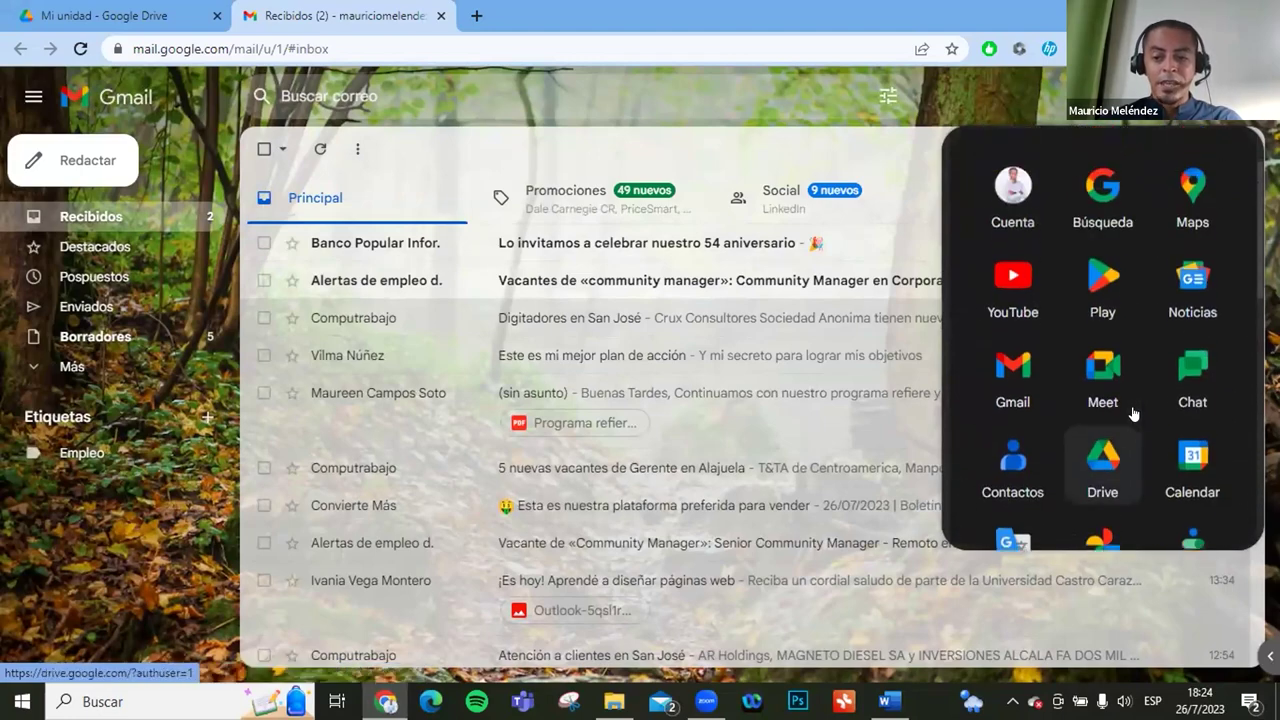
{"action": "scroll", "coordinate": [1133, 412], "scroll_direction": "down", "scroll_amount": 2}
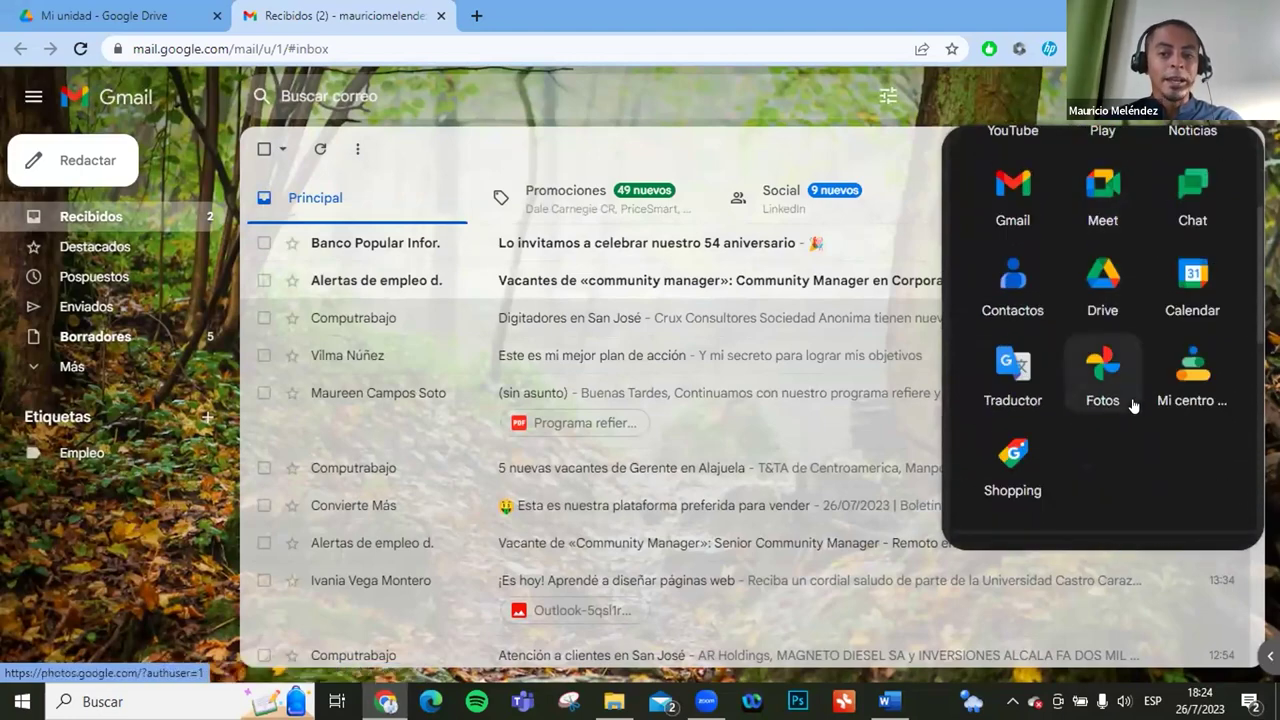
{"action": "scroll", "coordinate": [1133, 403], "scroll_direction": "up", "scroll_amount": 2}
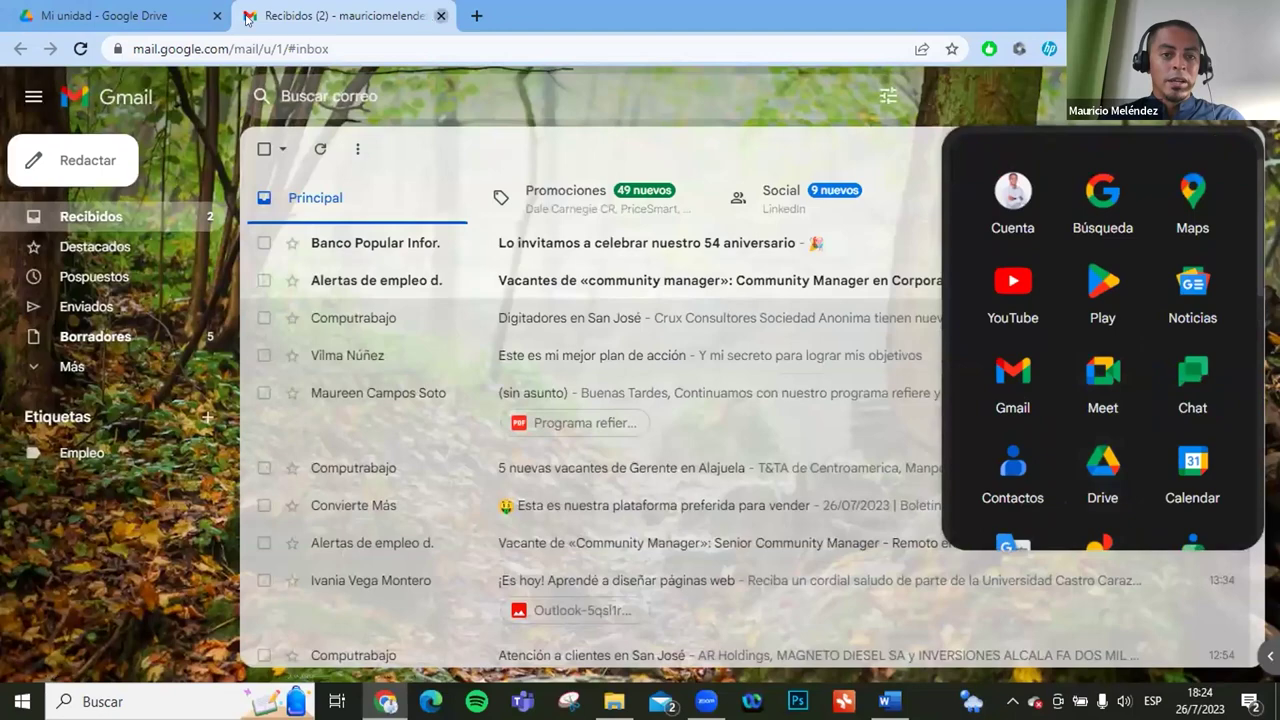
Open the browser's new tab page in place of Gmail and look through its list of Google applications.
{"action": "key", "text": "alt+Home"}
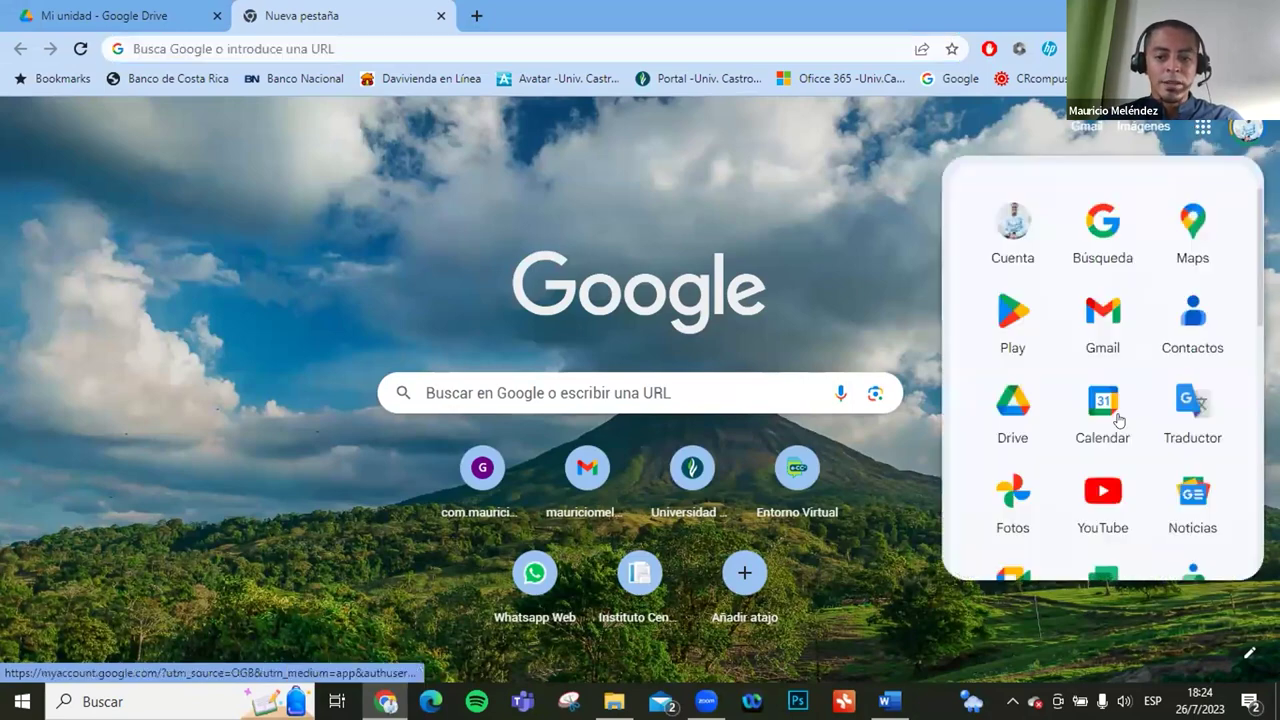
{"action": "scroll", "coordinate": [1125, 420], "scroll_direction": "down", "scroll_amount": 1}
{"action": "scroll", "coordinate": [1133, 419], "scroll_direction": "down", "scroll_amount": 5}
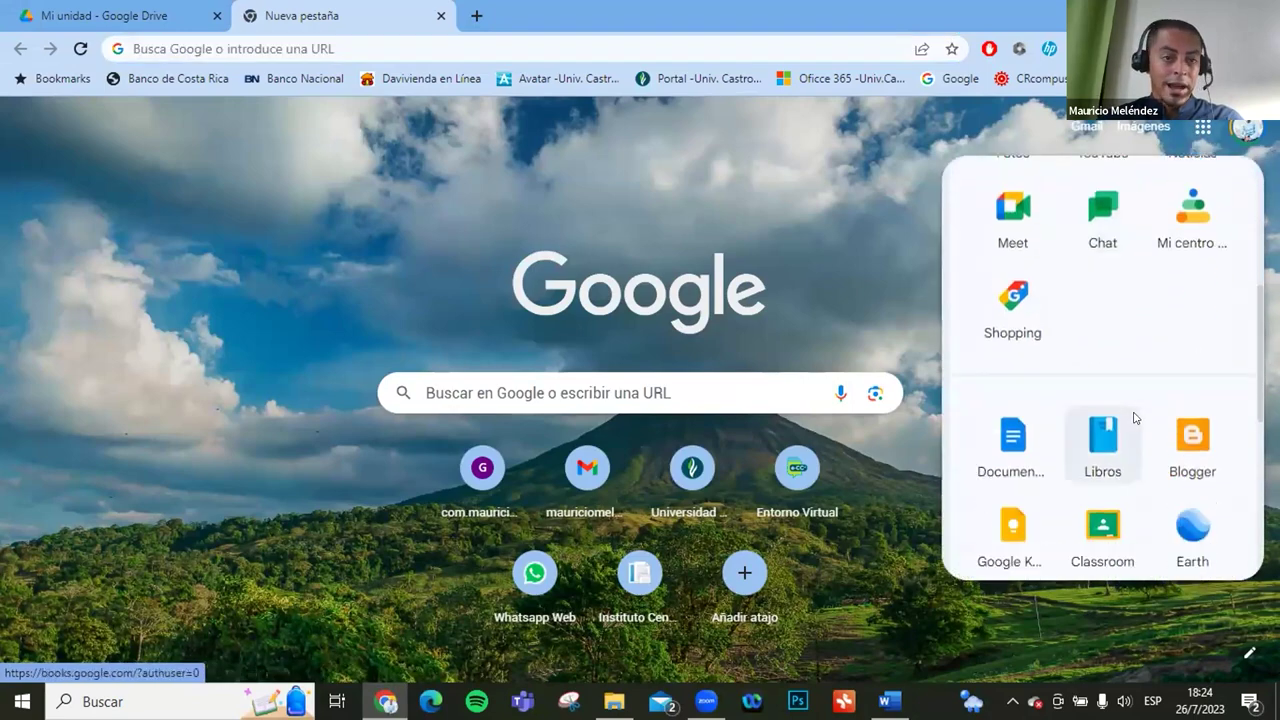
{"action": "scroll", "coordinate": [1143, 428], "scroll_direction": "up", "scroll_amount": 6}
{"action": "scroll", "coordinate": [1148, 320], "scroll_direction": "up", "scroll_amount": 1}
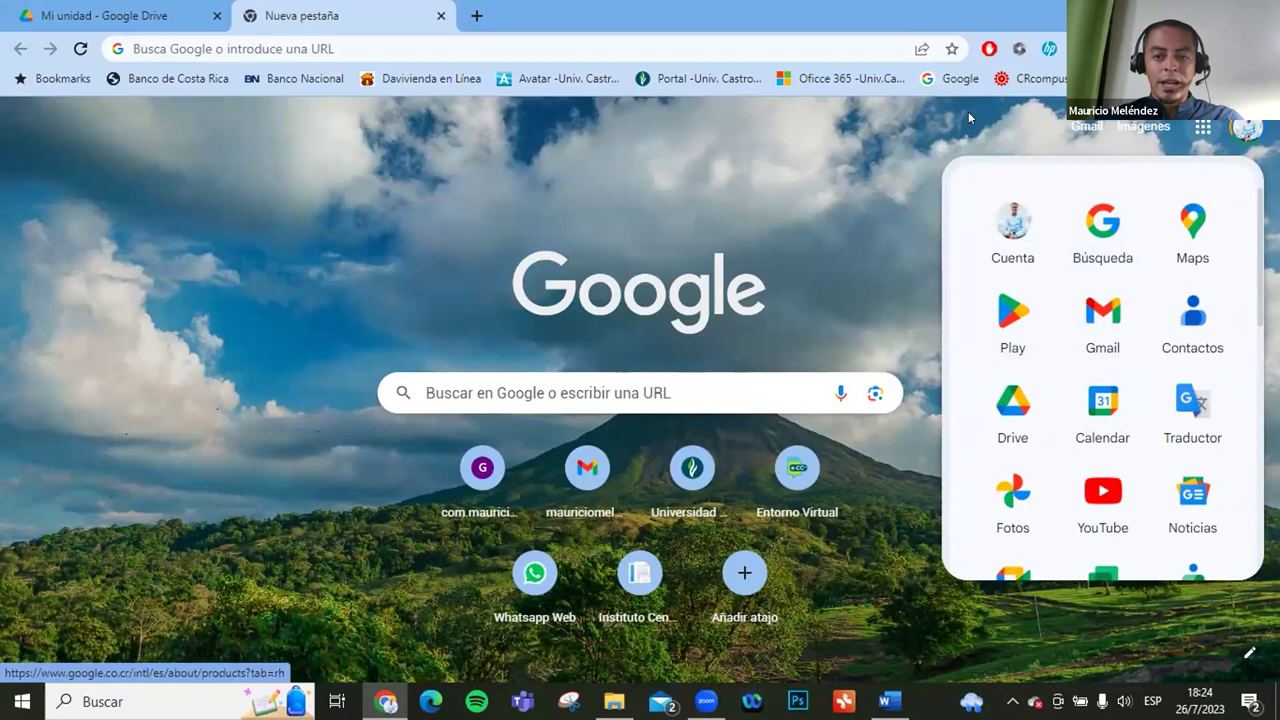
{"action": "left_click", "coordinate": [1036, 153]}
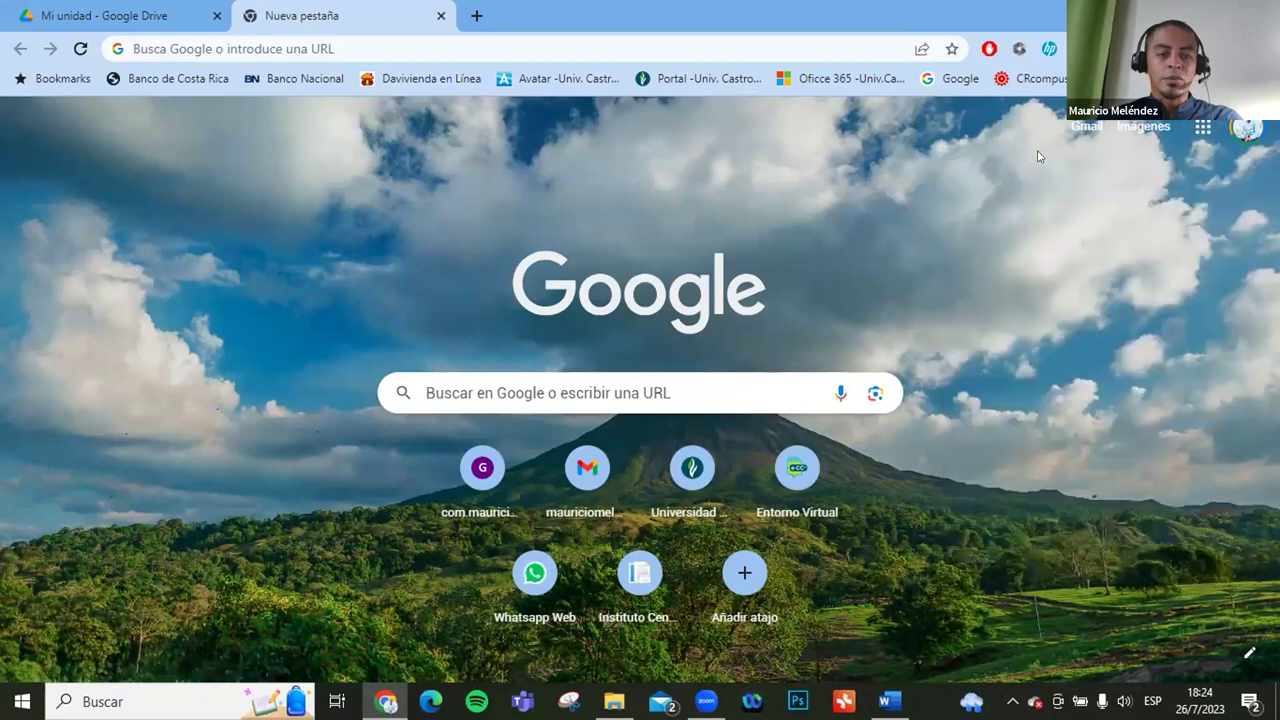
Open Drive from the new tab page, switch to the other Google account, and close the first account's Drive tab.
{"action": "left_click", "coordinate": [1201, 135]}
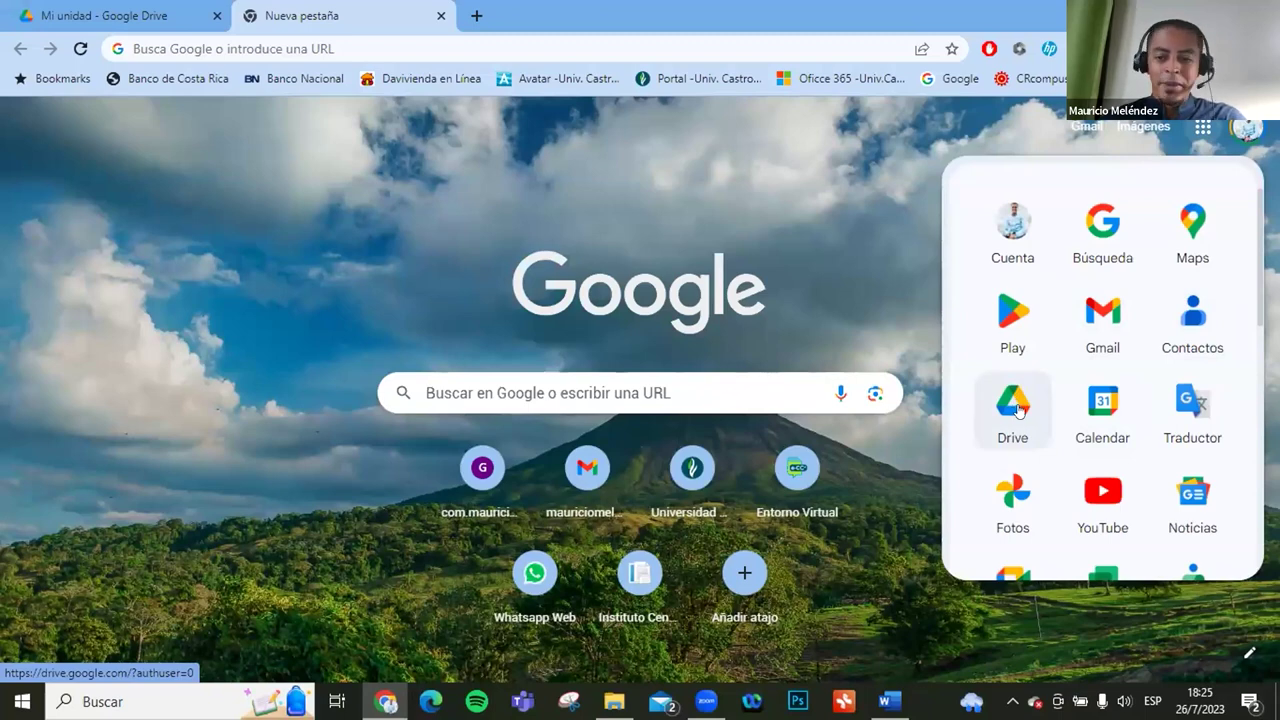
{"action": "left_click", "coordinate": [978, 385]}
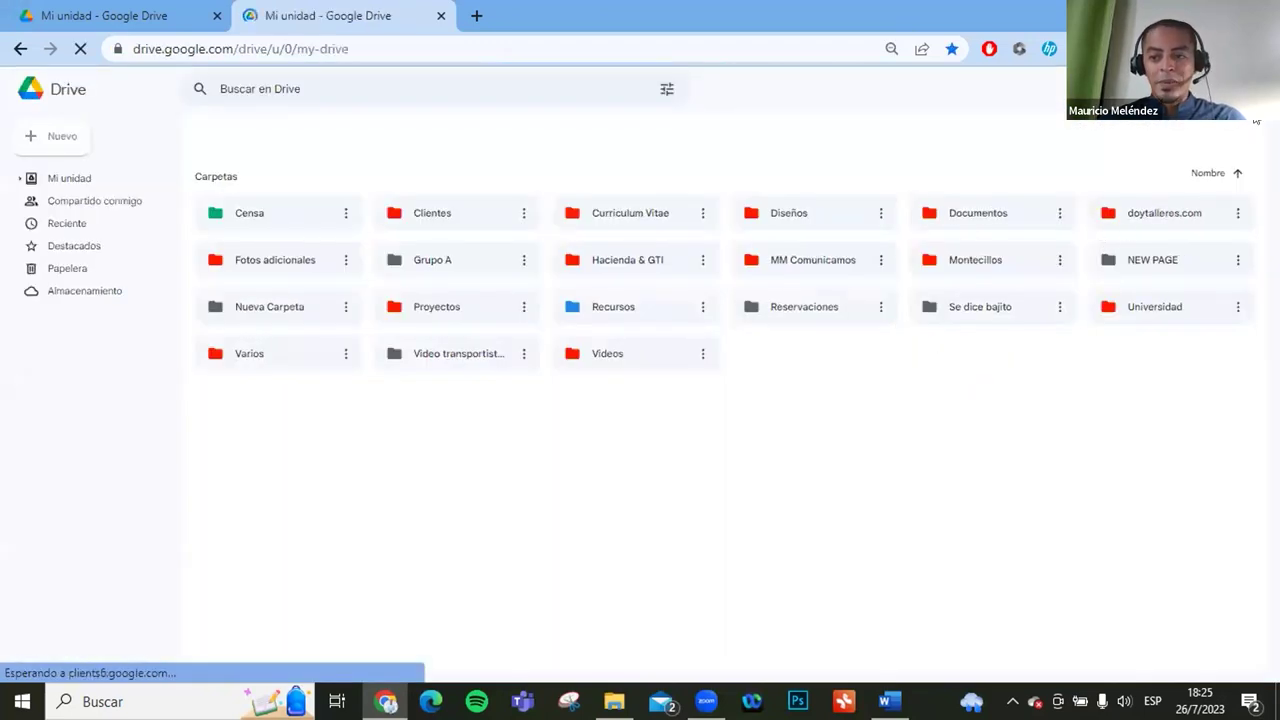
{"action": "left_click", "coordinate": [1240, 88]}
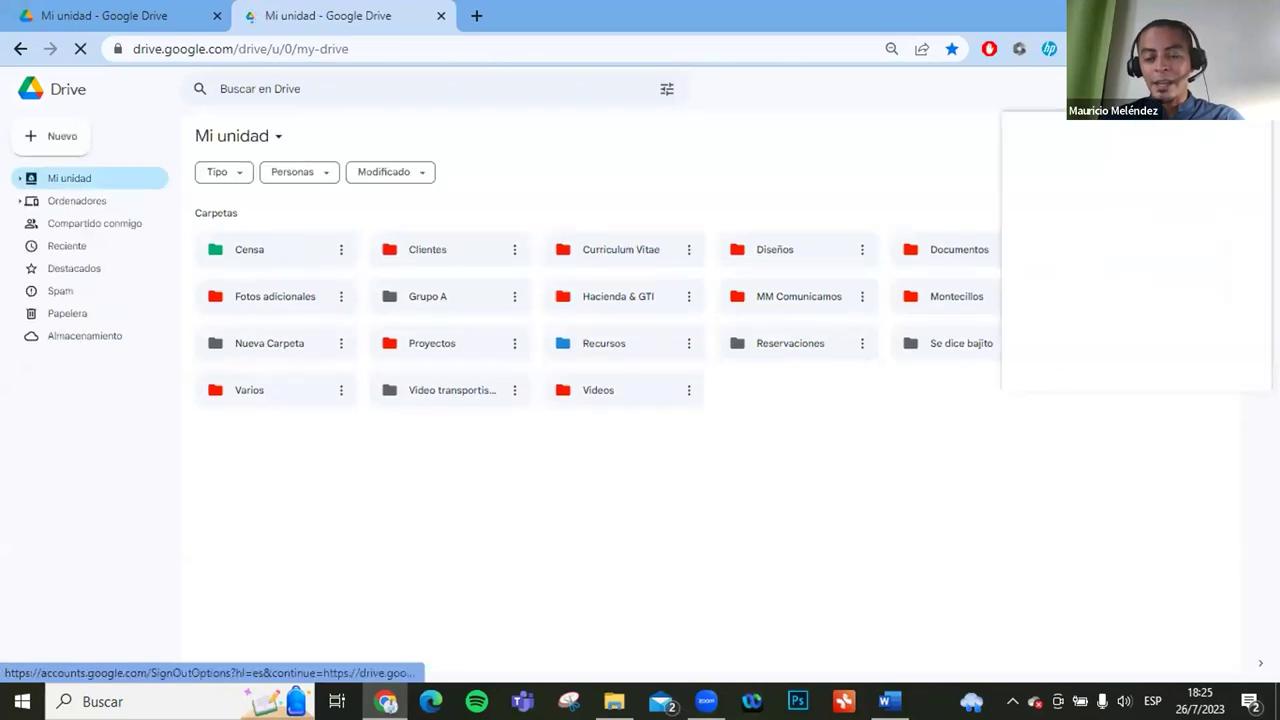
{"action": "left_click", "coordinate": [1149, 240]}
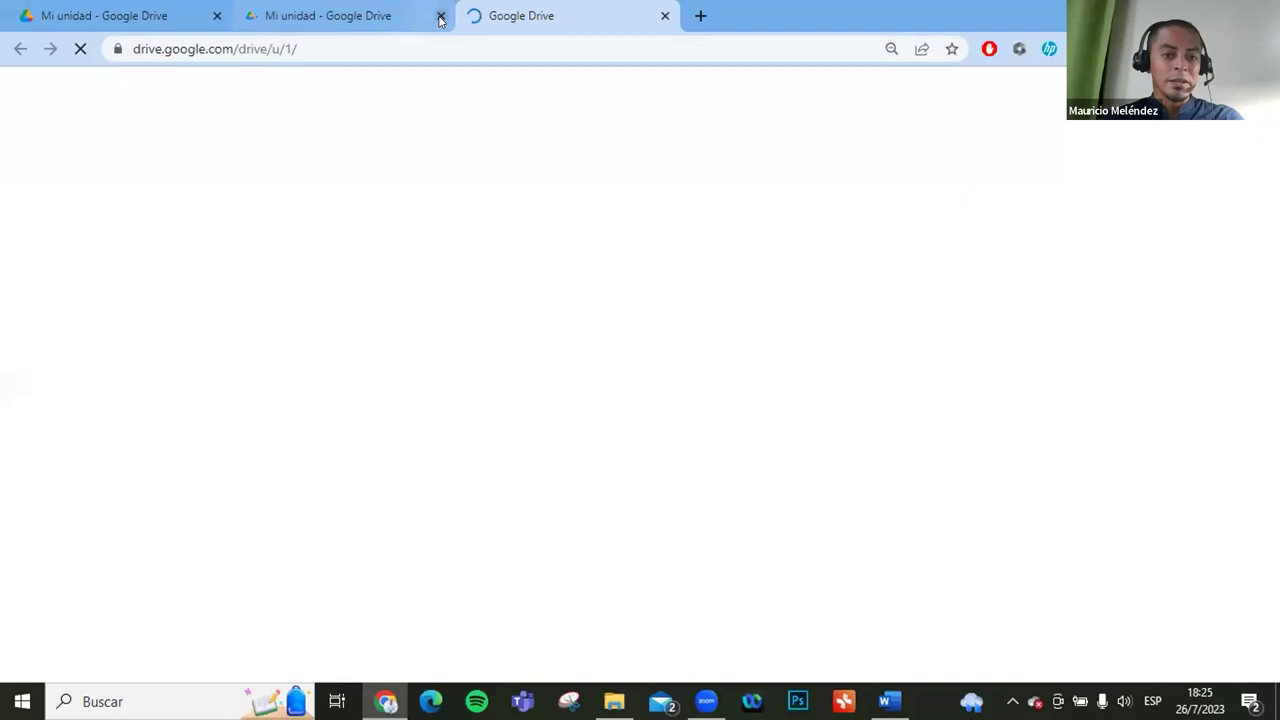
{"action": "left_click", "coordinate": [441, 16]}
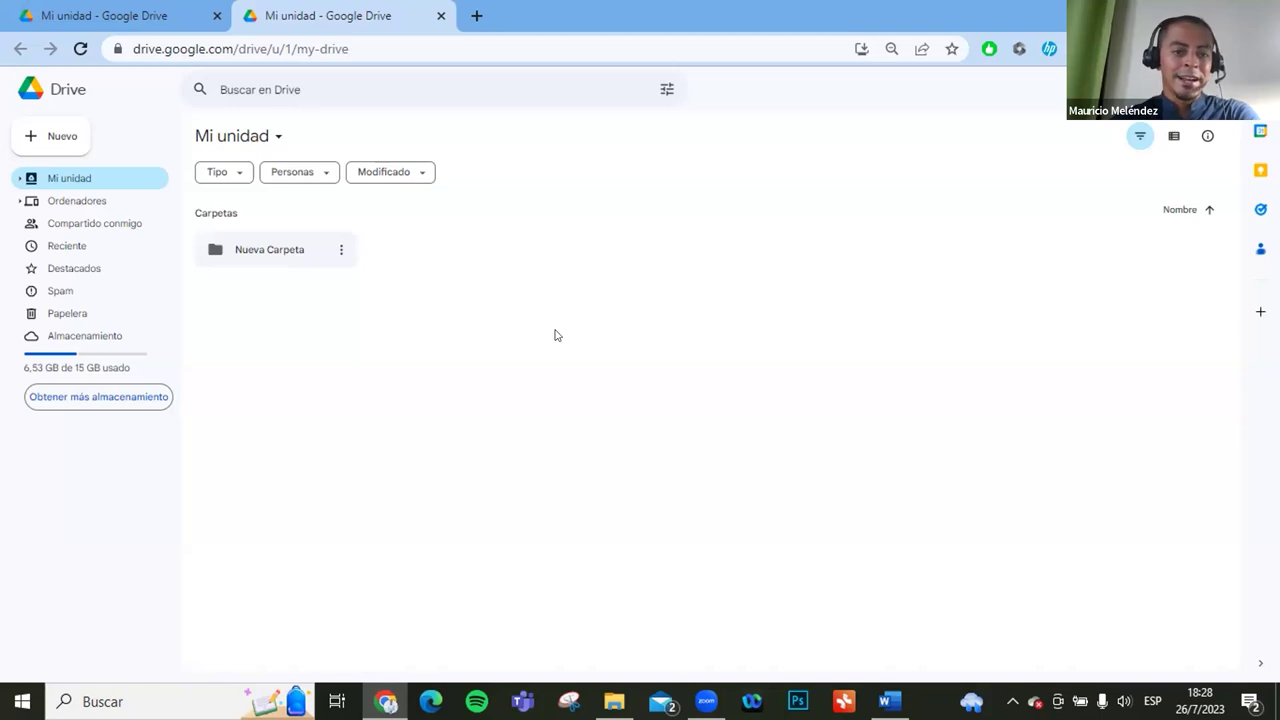
Create a blank Google Sites website from Drive's new-item options, and close it along with the extra Drive tab.
{"action": "left_click", "coordinate": [36, 142]}
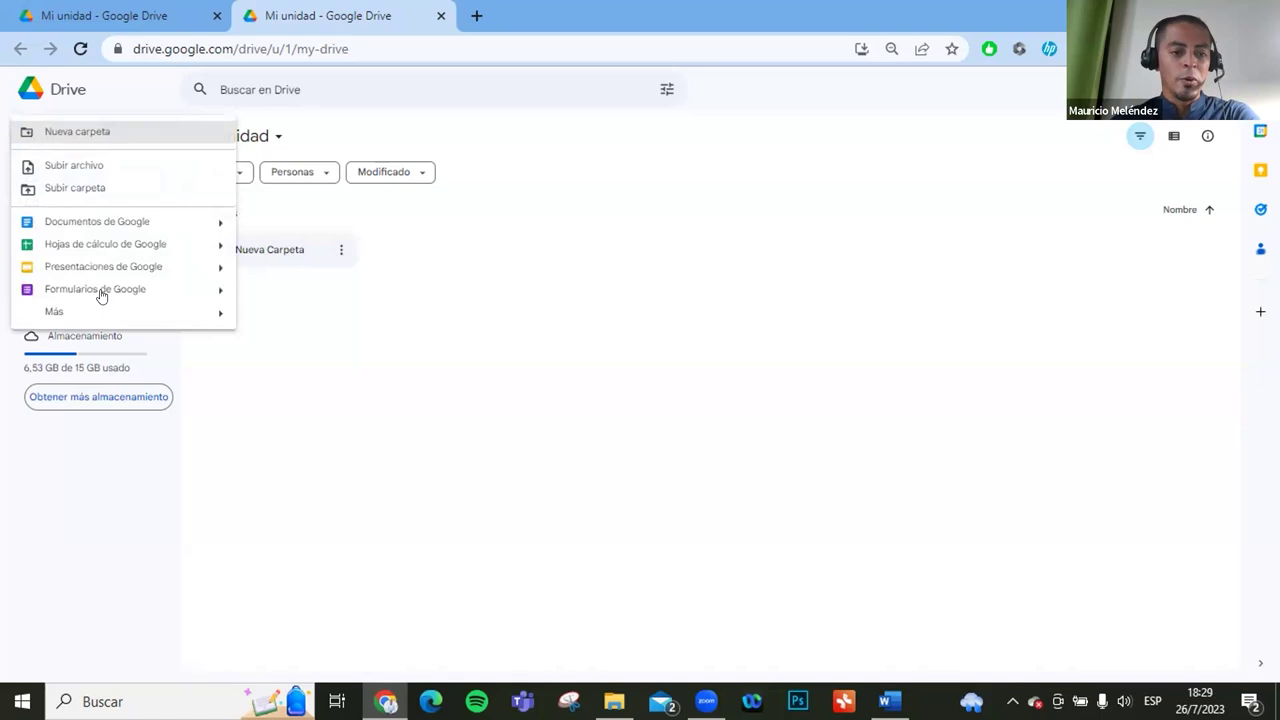
{"action": "mouse_move", "coordinate": [210, 318]}
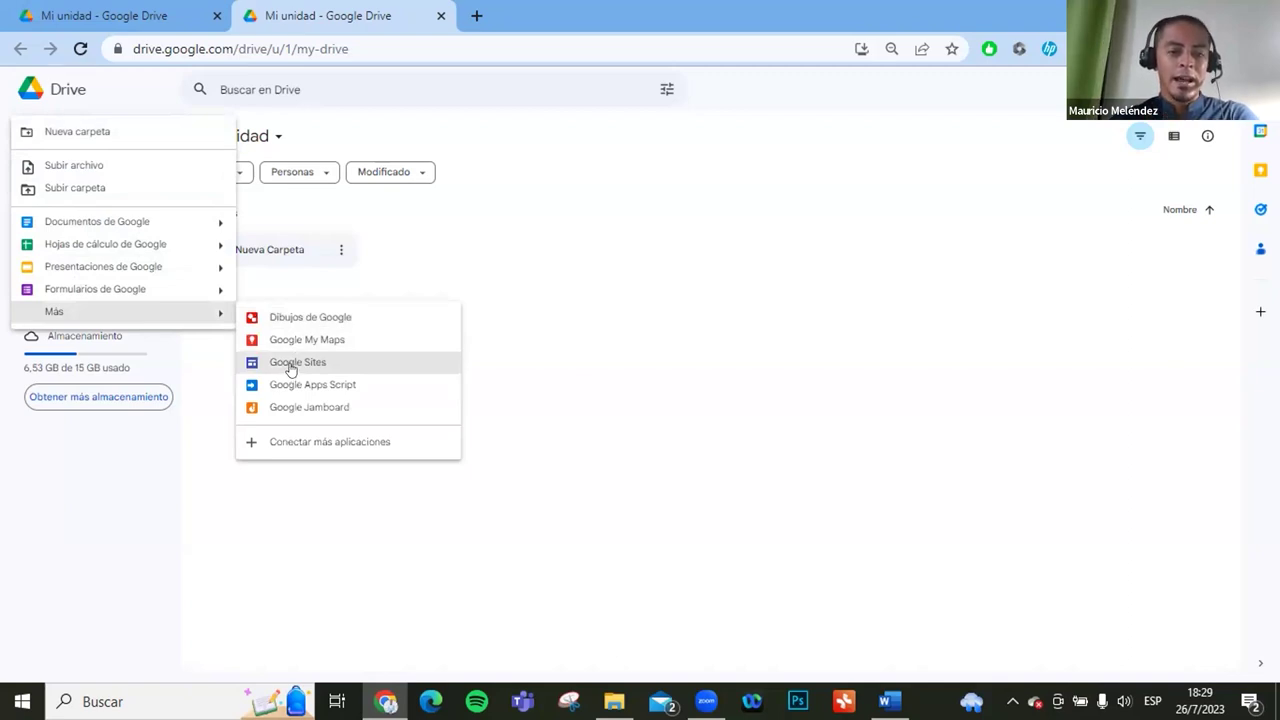
{"action": "left_click", "coordinate": [290, 367]}
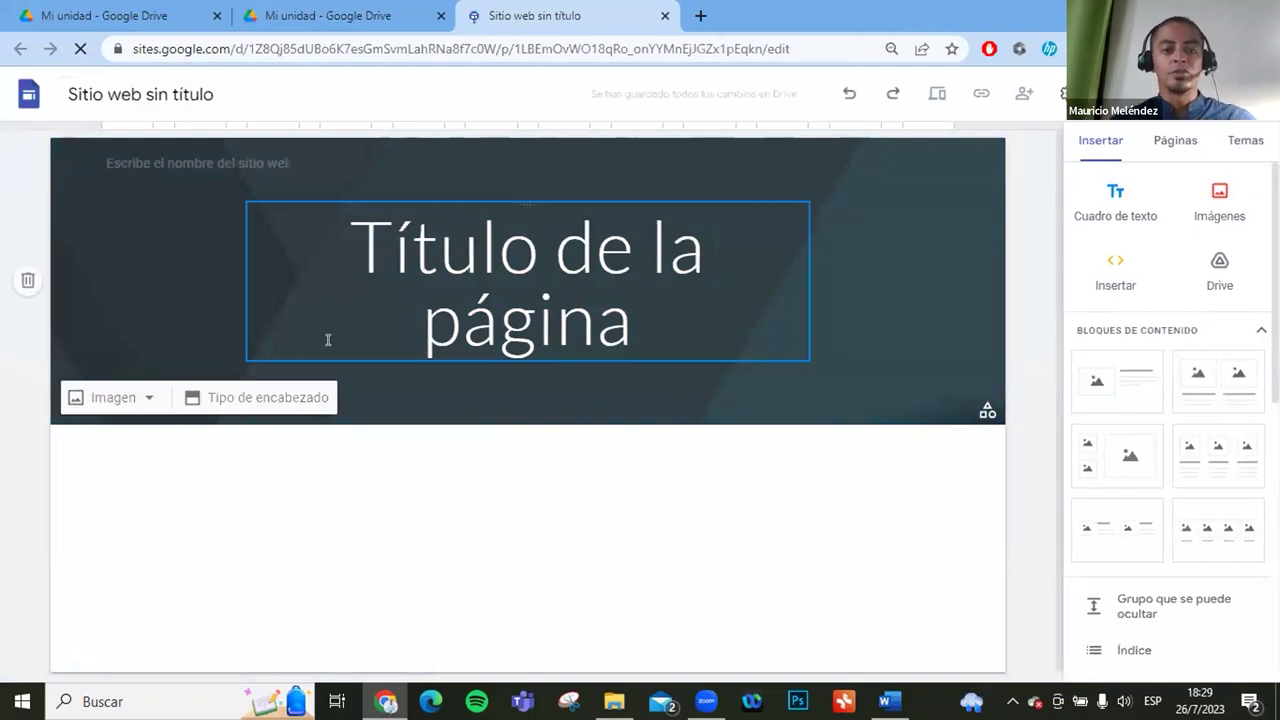
{"action": "left_click", "coordinate": [664, 16]}
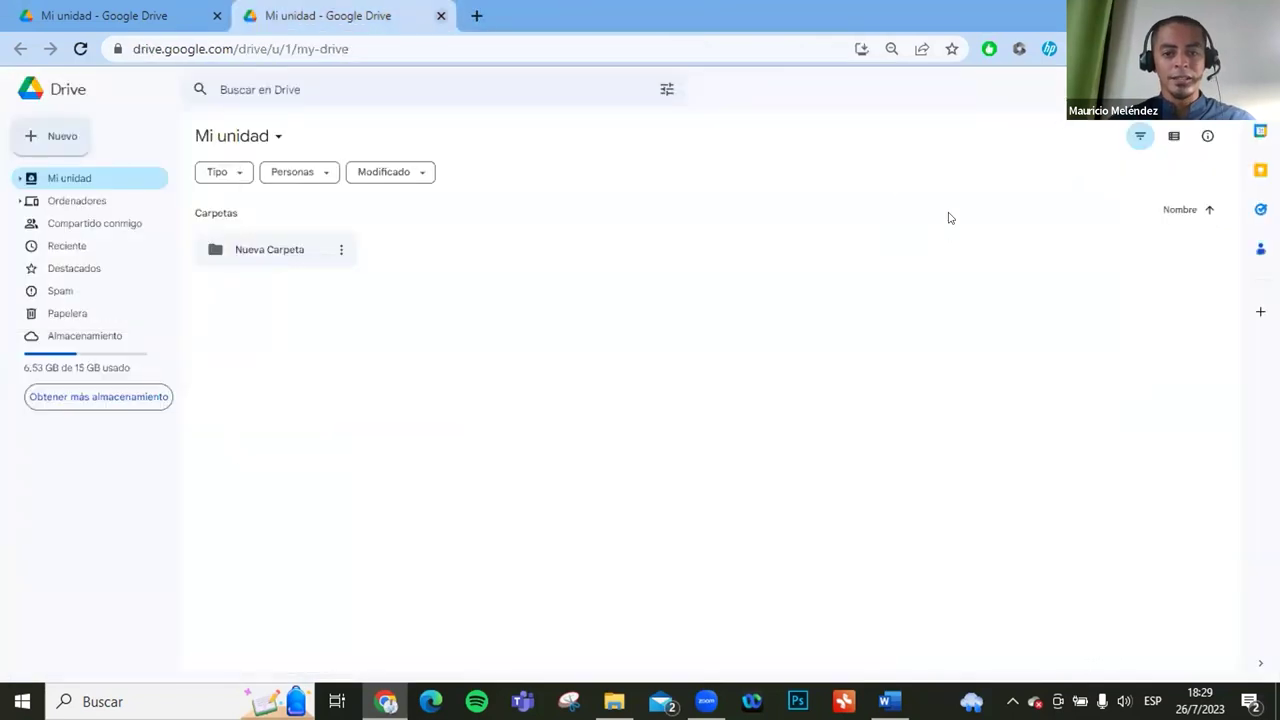
{"action": "key", "text": "ctrl+w"}
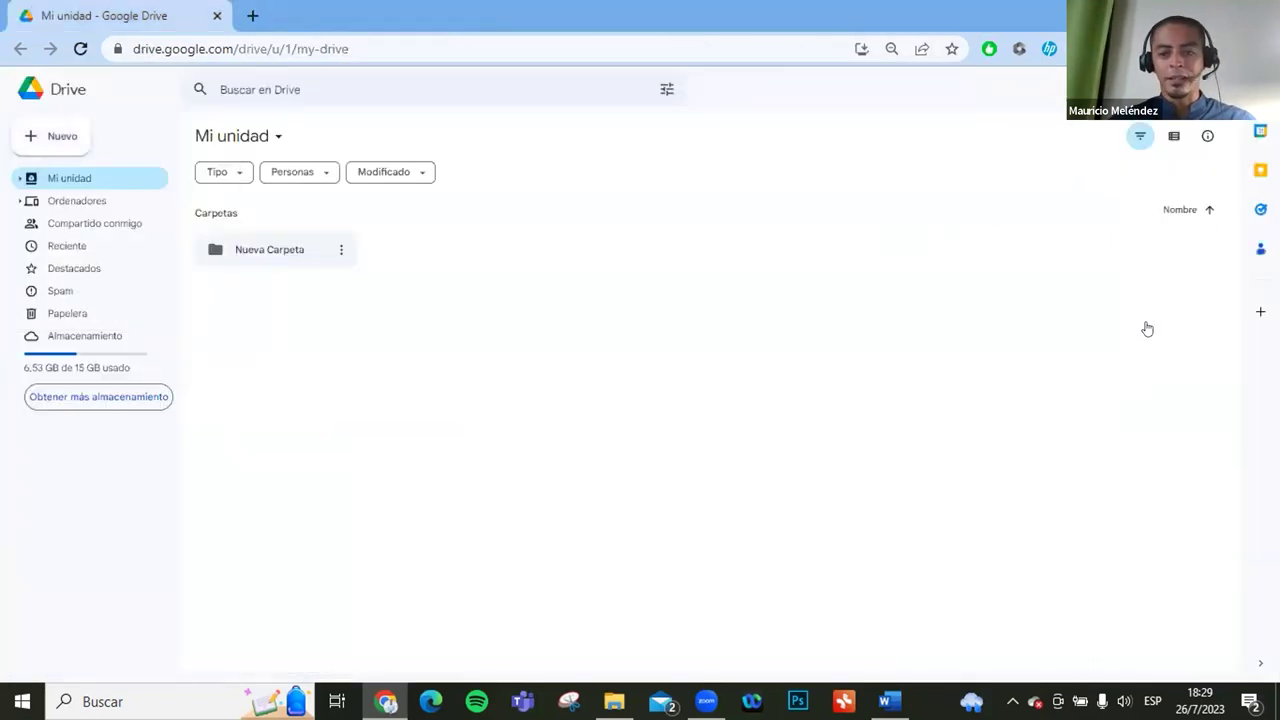
Open Gmail from Drive's list of Google applications, and open Drive in a new tab from Gmail's list.
{"action": "left_click", "coordinate": [1205, 89]}
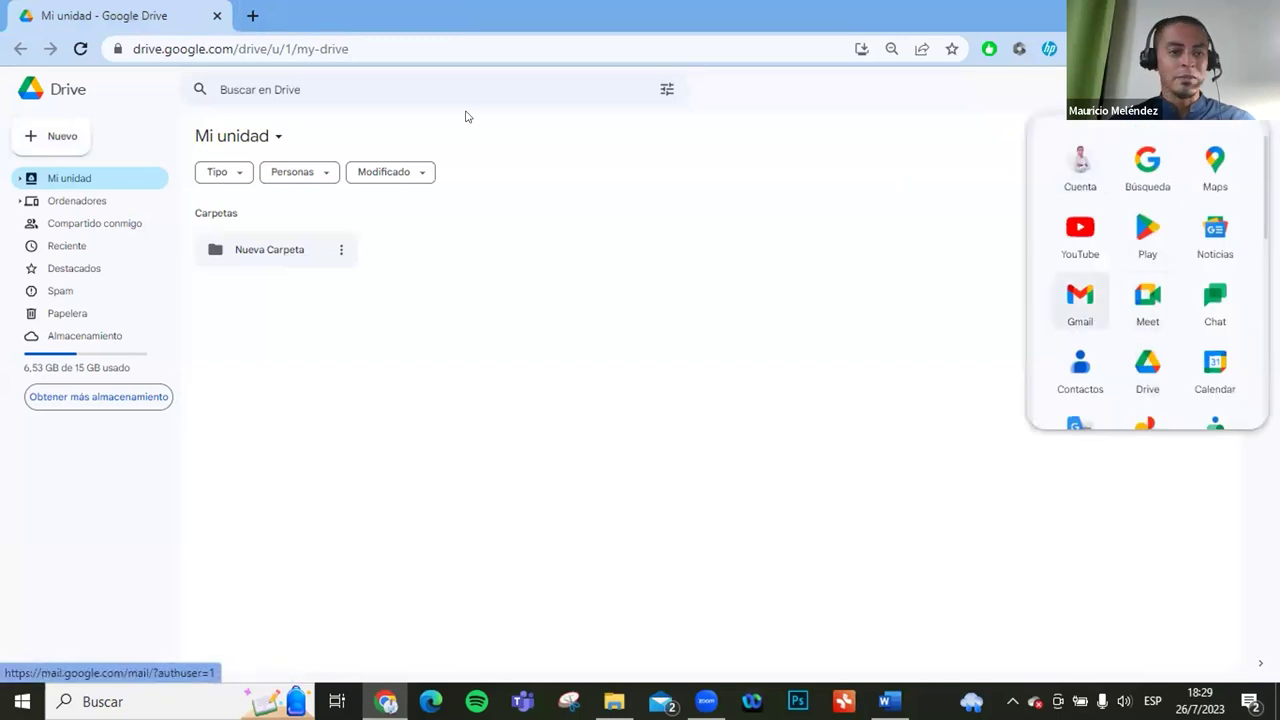
{"action": "left_click", "coordinate": [1080, 300]}
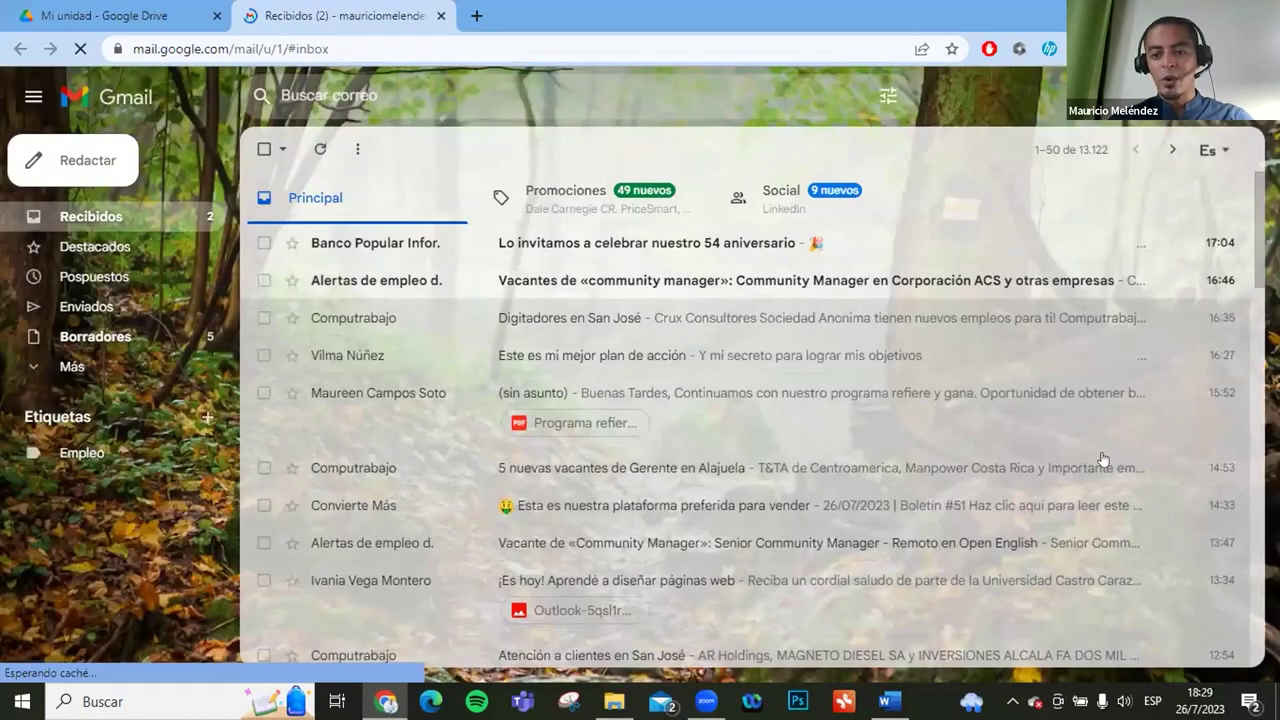
{"action": "left_click", "coordinate": [1101, 463]}
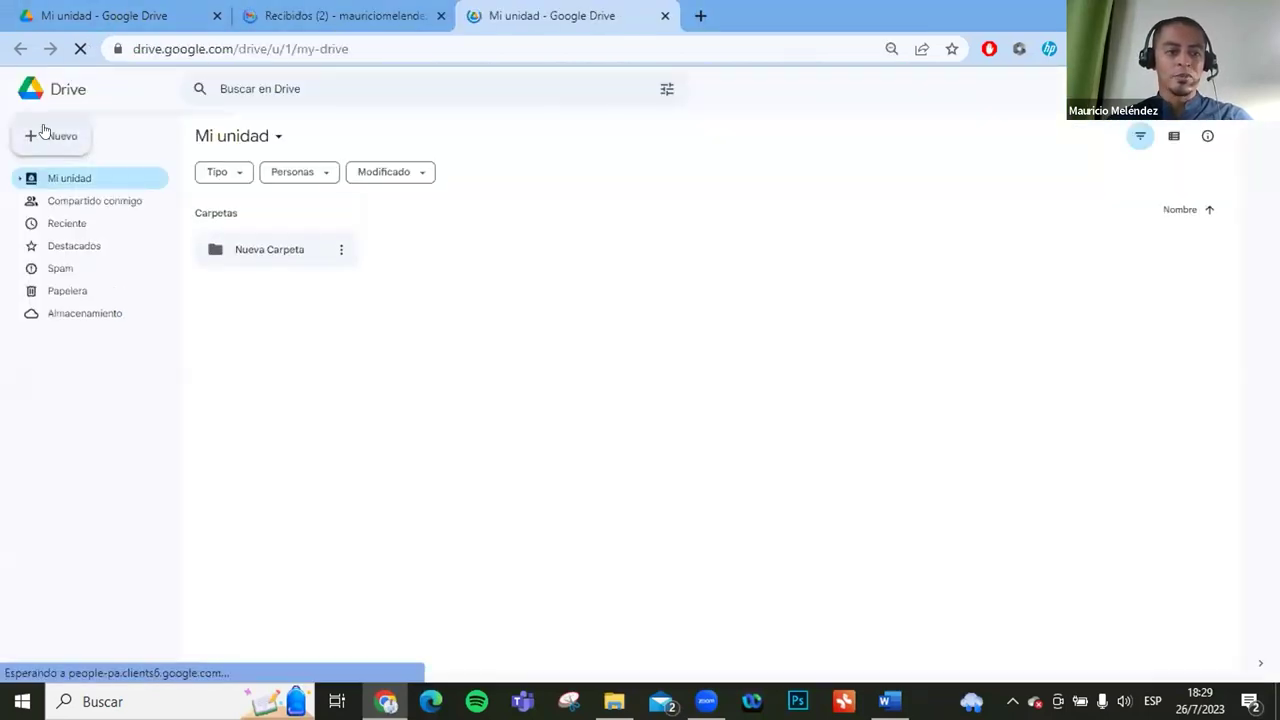
Create another blank Google Sites website from the Drive tab opened through Gmail, and close the Drive, Sites and Gmail tabs.
{"action": "left_click", "coordinate": [50, 142]}
{"action": "mouse_move", "coordinate": [130, 316]}
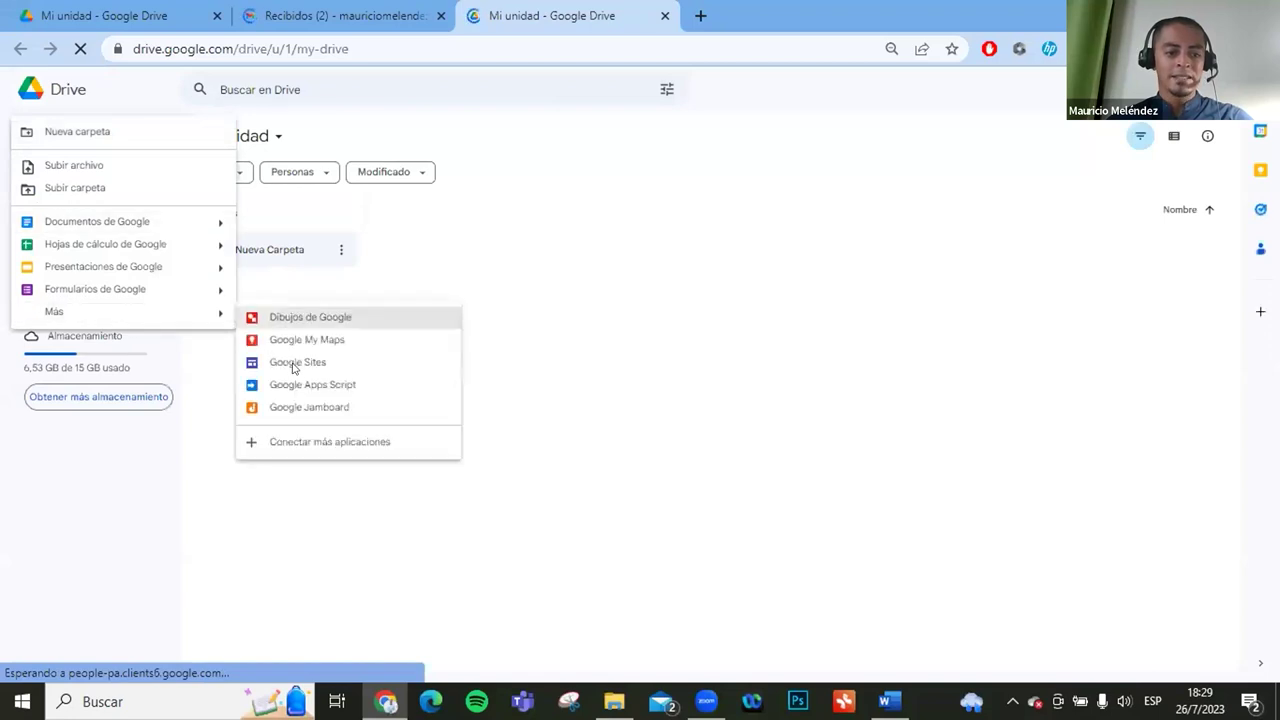
{"action": "left_click", "coordinate": [309, 364]}
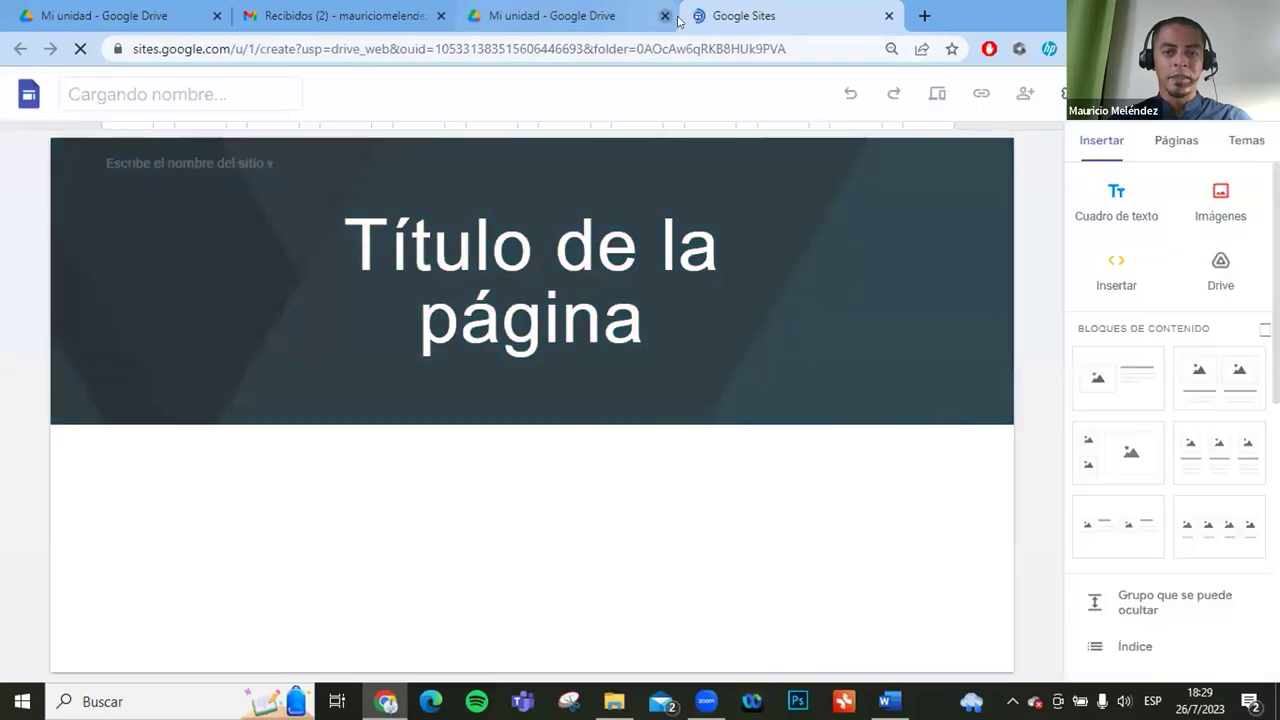
{"action": "left_click", "coordinate": [665, 16]}
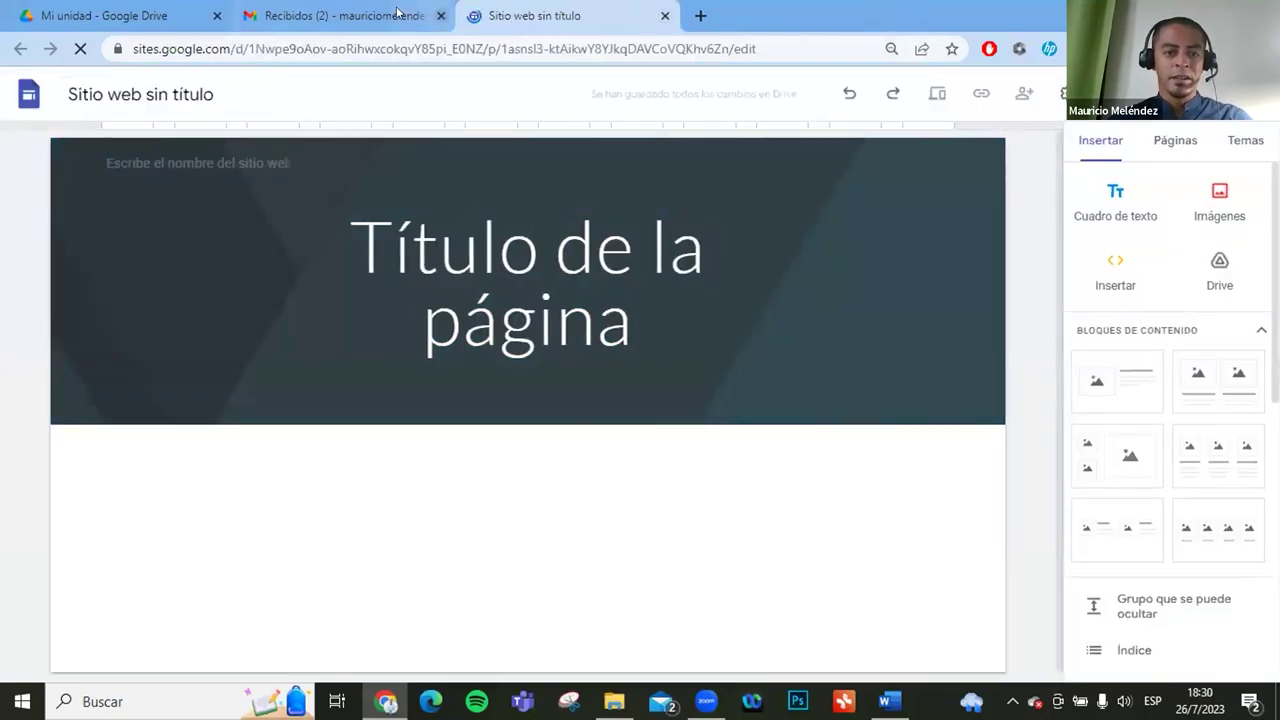
{"action": "key", "text": "ctrl+w"}
{"action": "key", "text": "ctrl+w"}
Open Drive in a new tab from the browser's list of Google applications.
{"action": "left_click", "coordinate": [251, 15]}
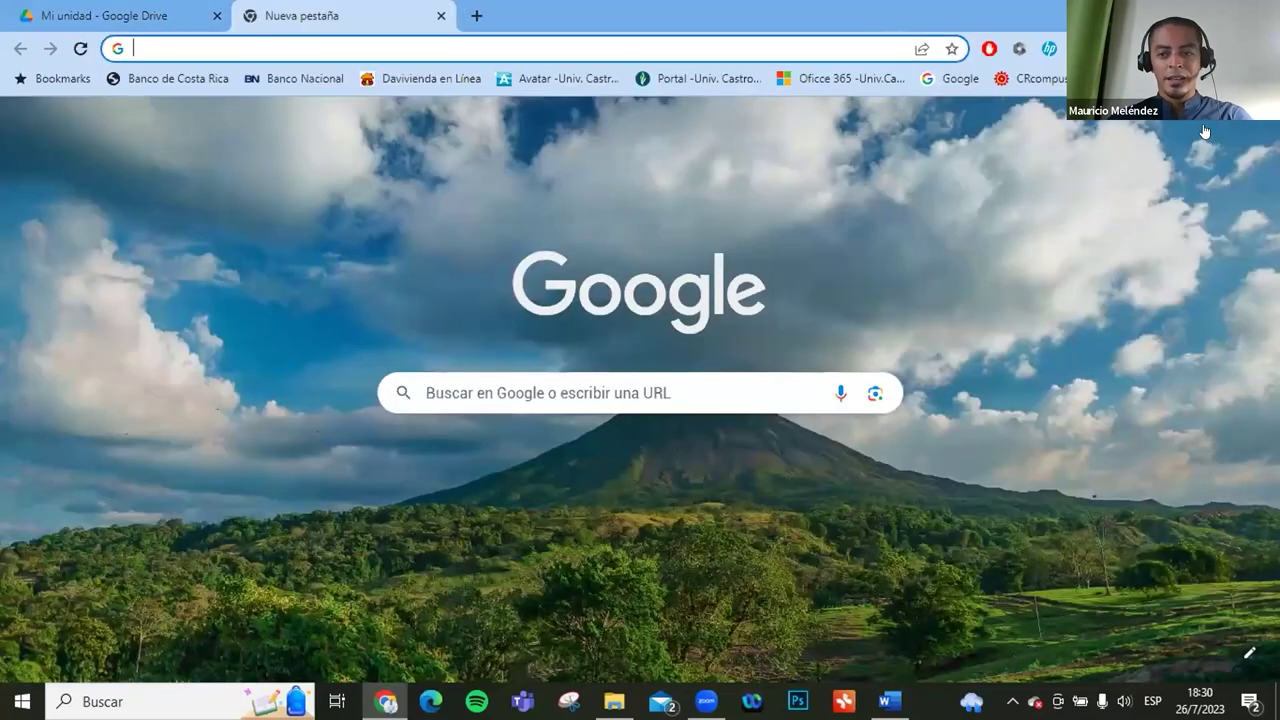
{"action": "left_click", "coordinate": [1203, 128]}
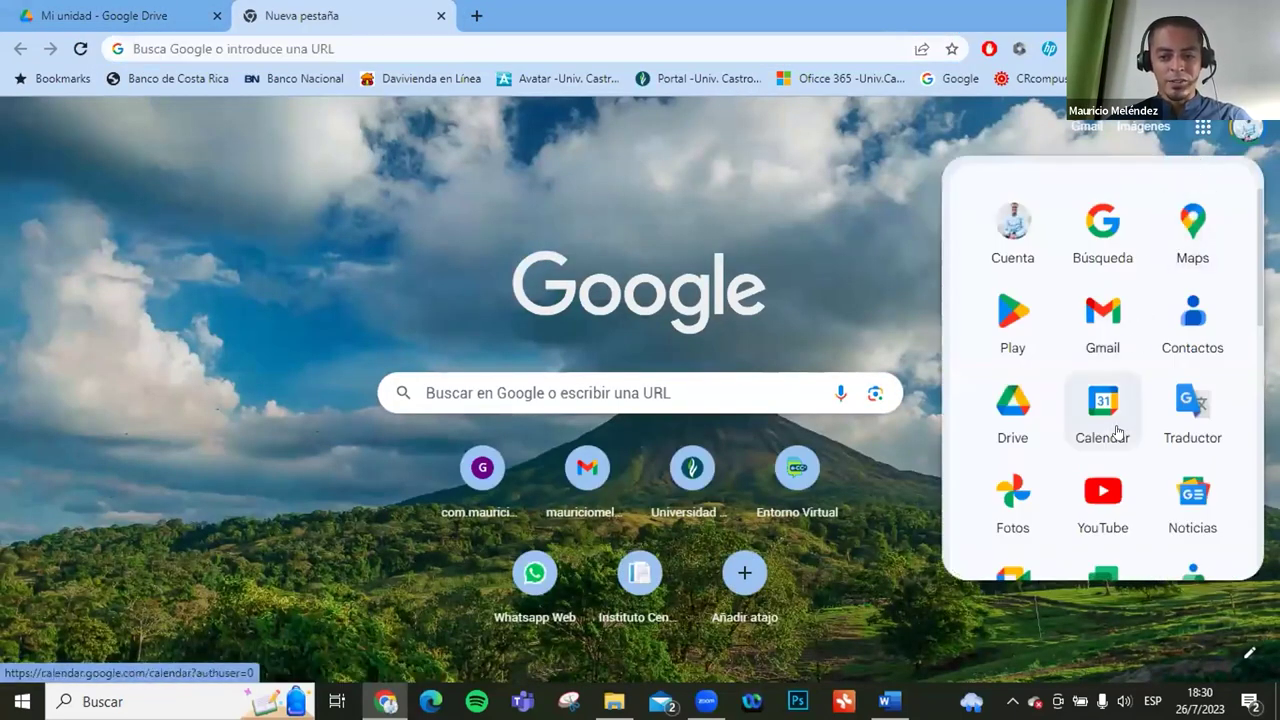
{"action": "left_click", "coordinate": [1013, 402]}
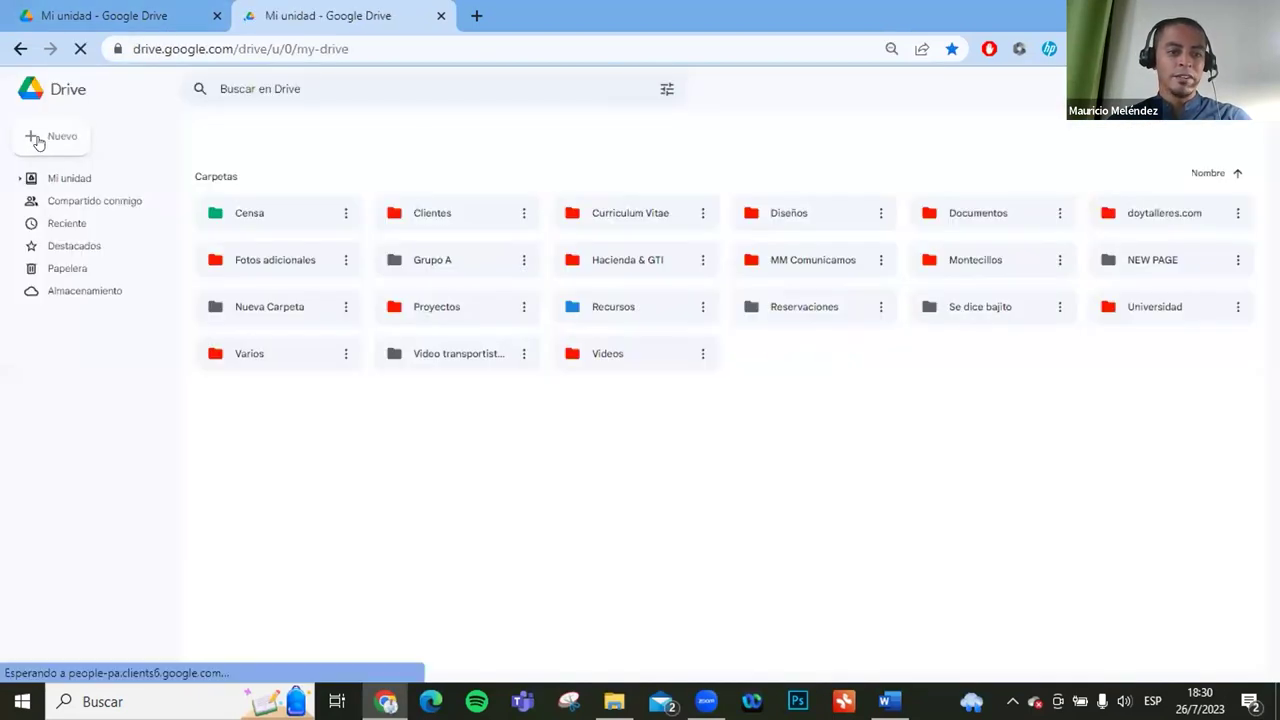
Create a blank Google Sites website from Drive's additional new-item options, and close its tab.
{"action": "left_click", "coordinate": [40, 138]}
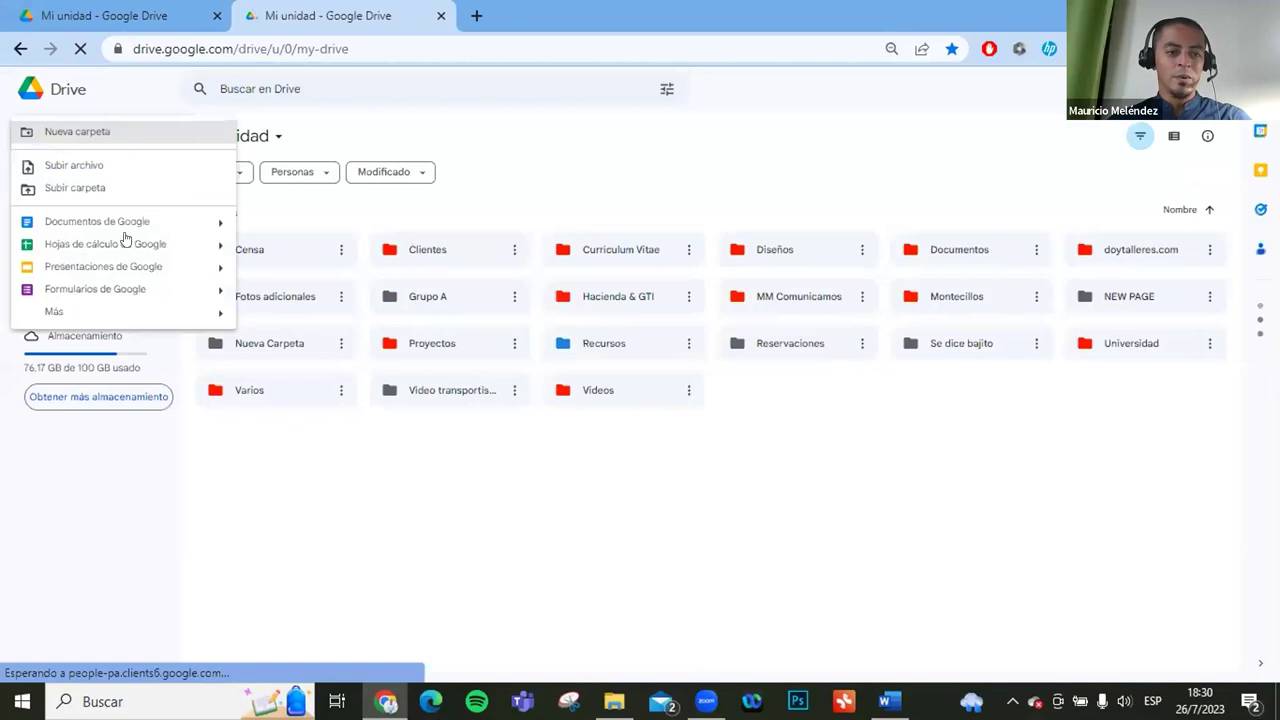
{"action": "mouse_move", "coordinate": [60, 311]}
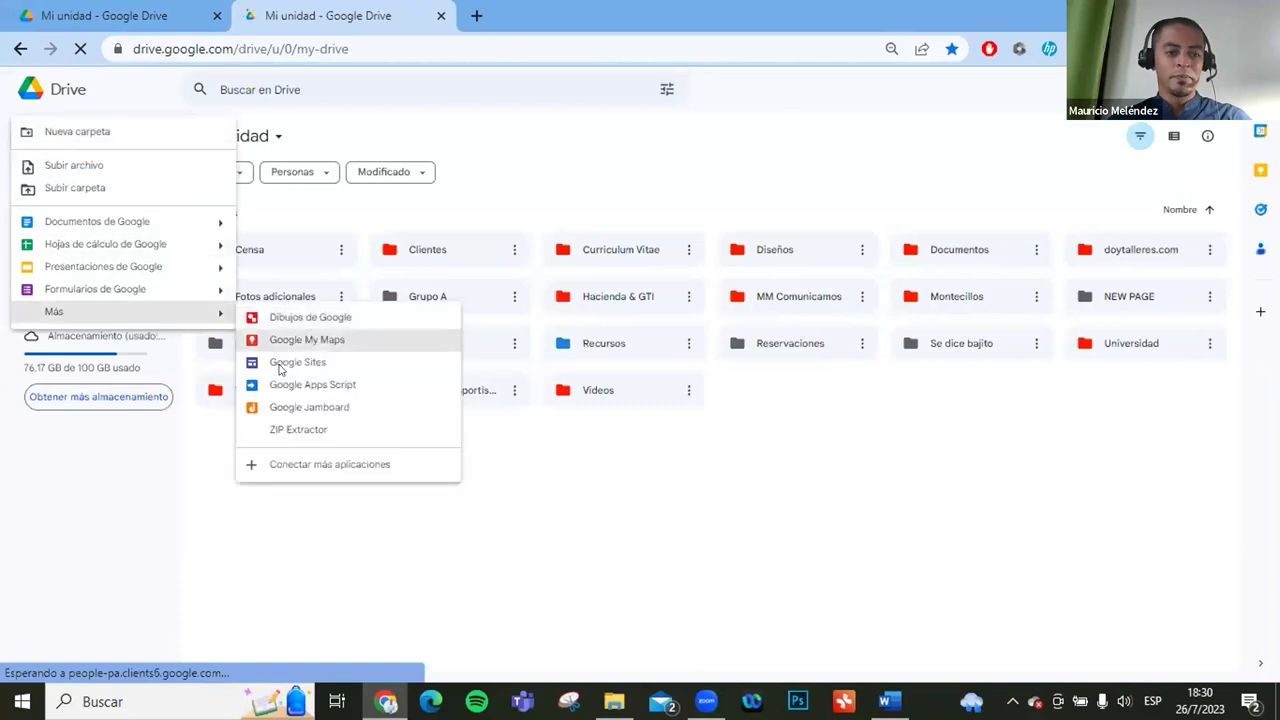
{"action": "left_click", "coordinate": [282, 366]}
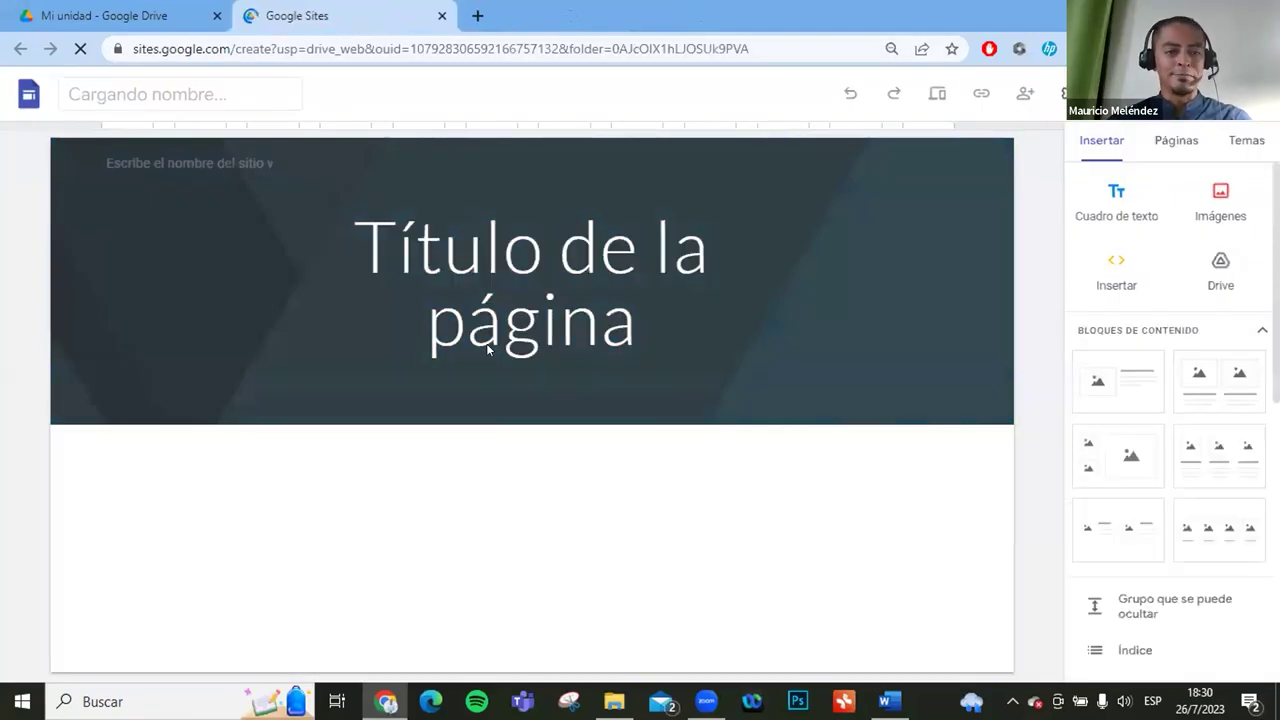
{"action": "key", "text": "ctrl+w"}
Search Google for "google sites" in a new browser tab.
{"action": "key", "text": "ctrl+t"}
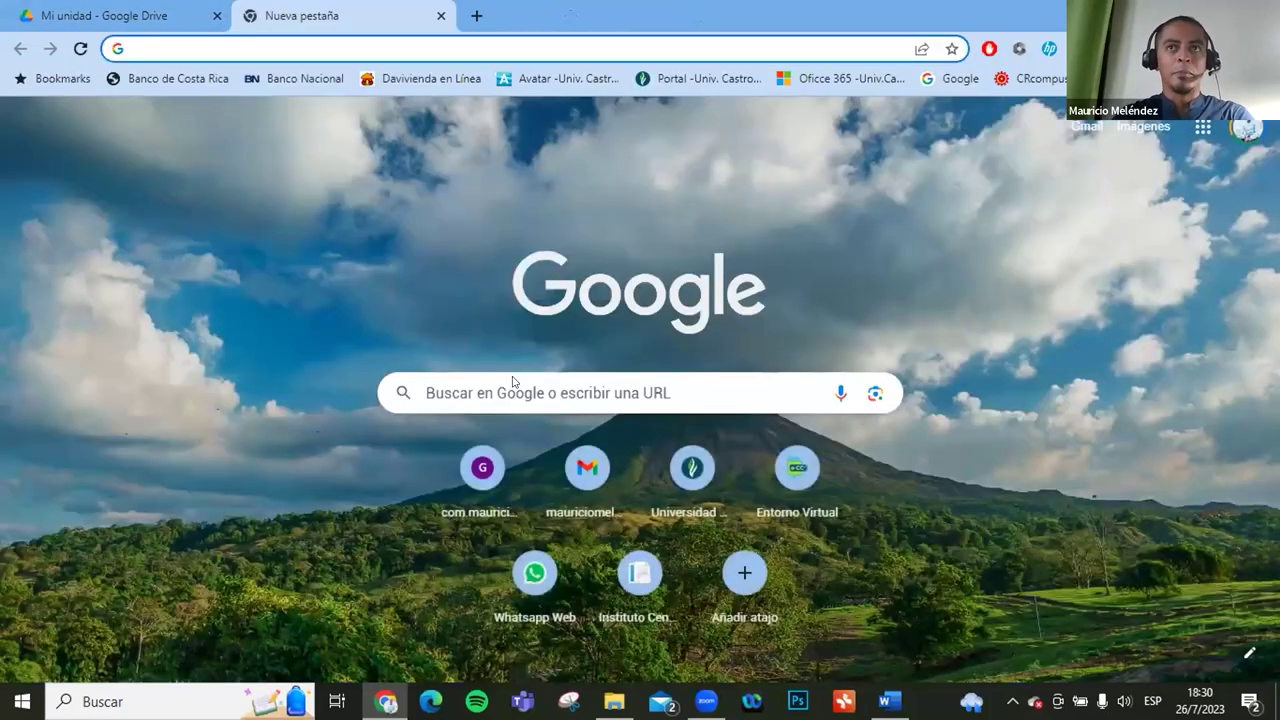
{"action": "left_click", "coordinate": [508, 375]}
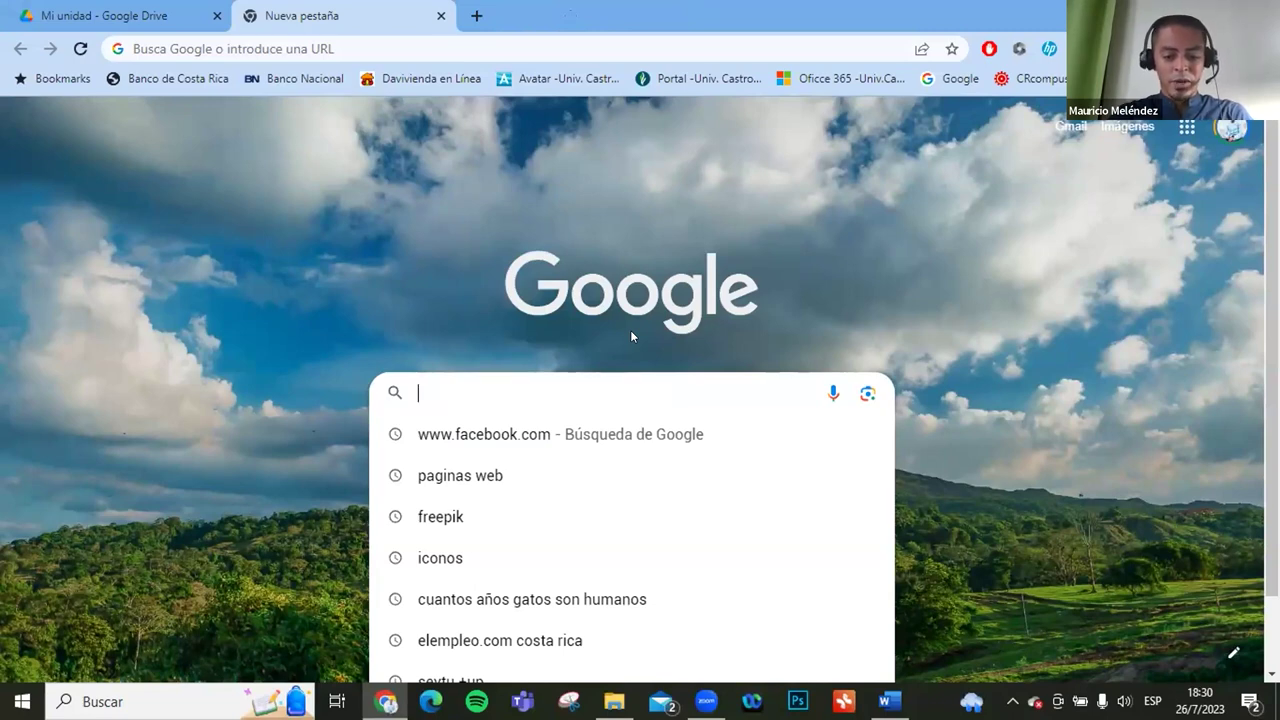
{"action": "type", "text": "gol"}
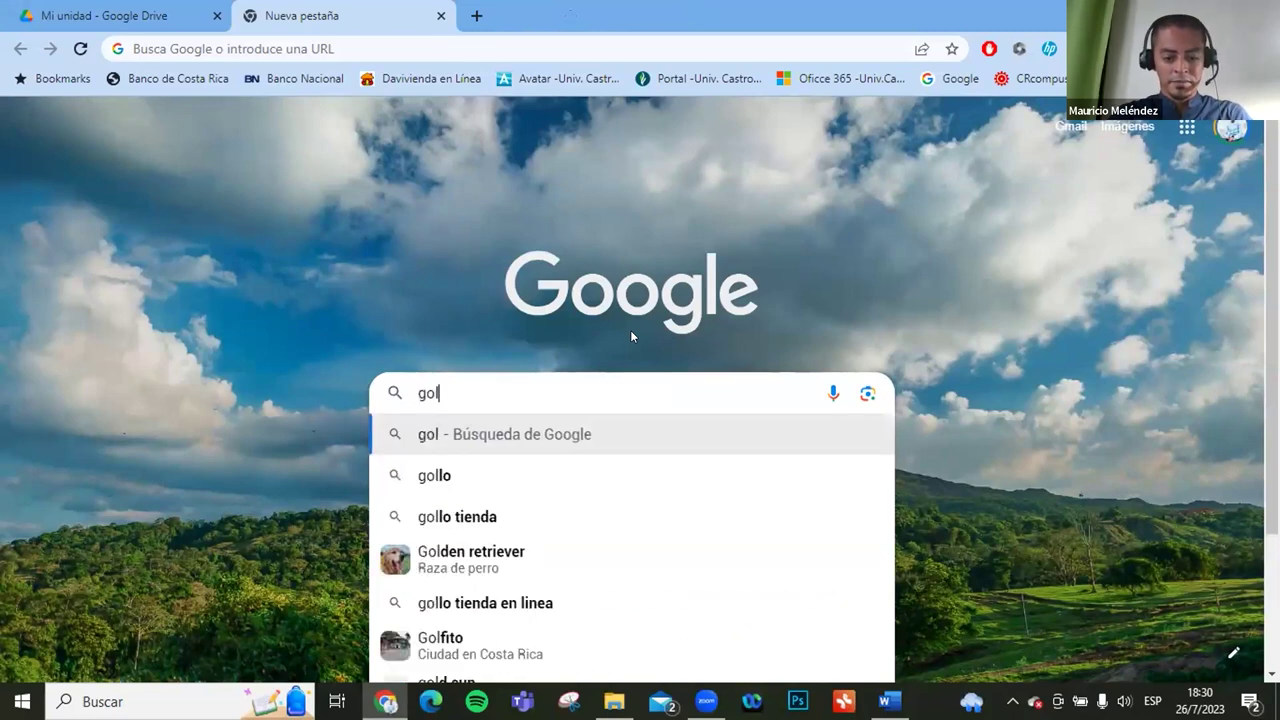
{"action": "key", "text": "BackSpace"}
{"action": "type", "text": "ogle "}
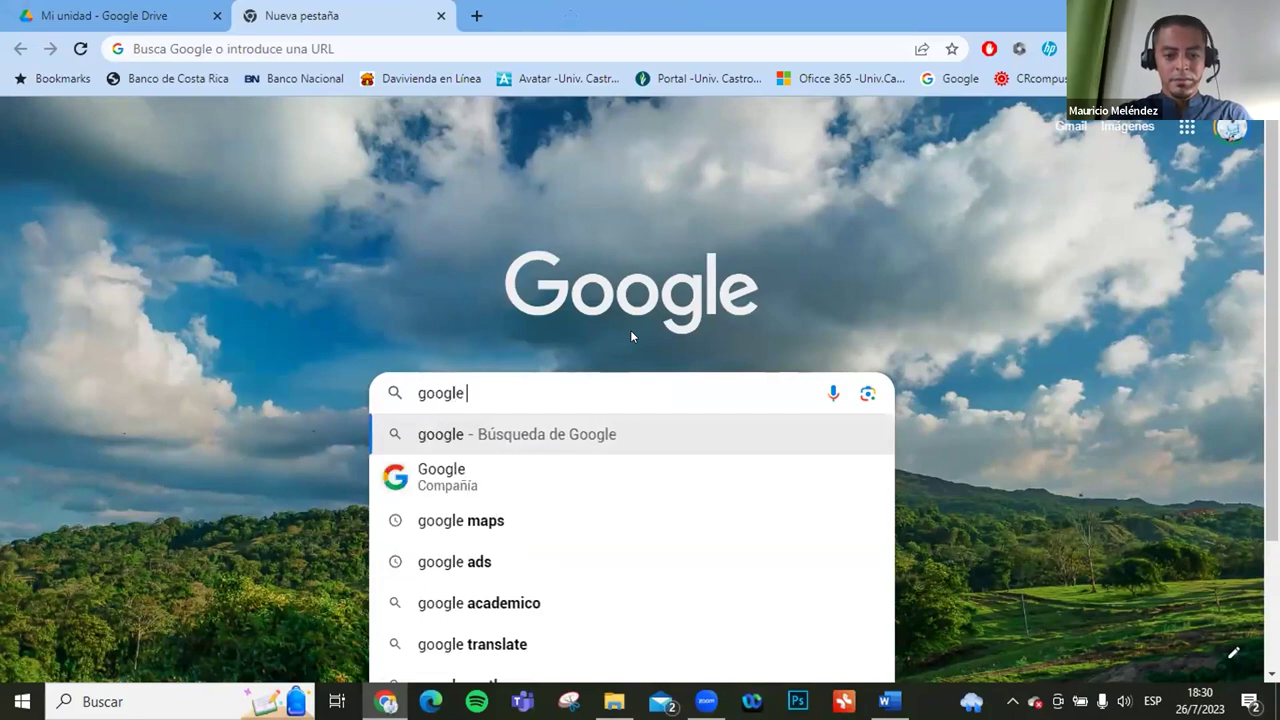
{"action": "type", "text": "sites"}
{"action": "key", "text": "Return"}
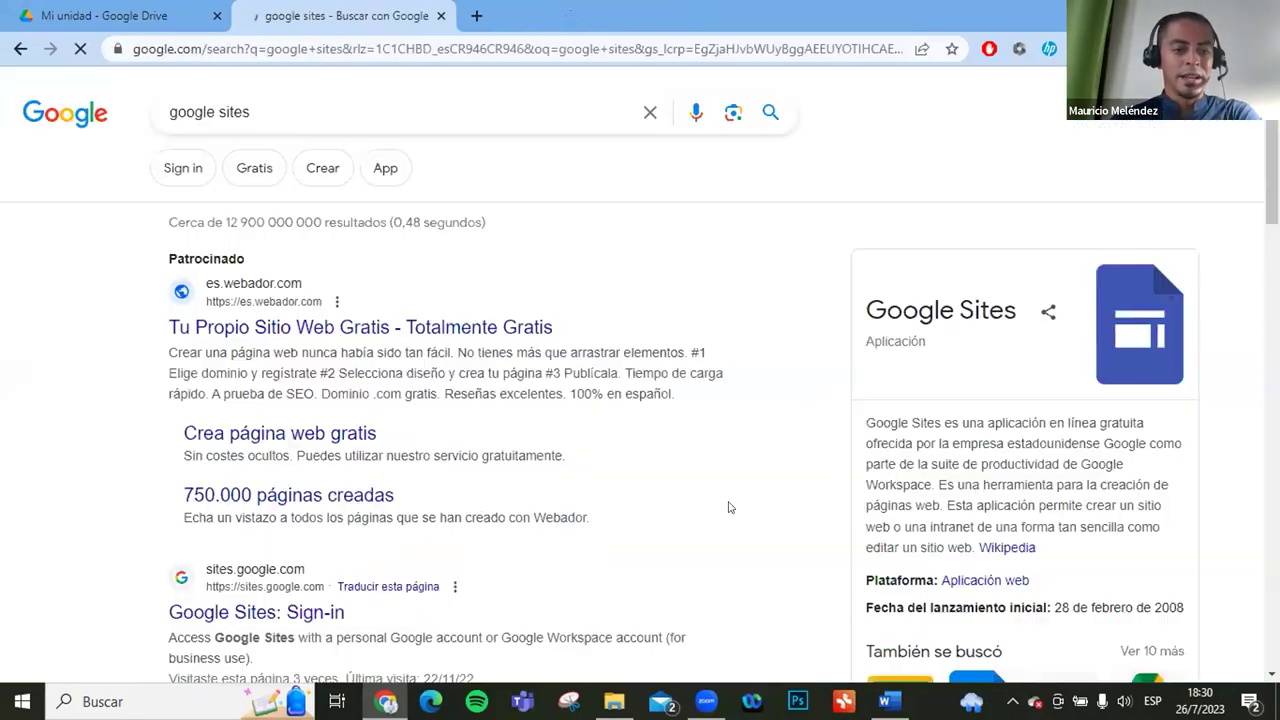
Open the Google Sites home page from the search results, and close its tab.
{"action": "scroll", "coordinate": [245, 250], "scroll_direction": "down", "scroll_amount": 1}
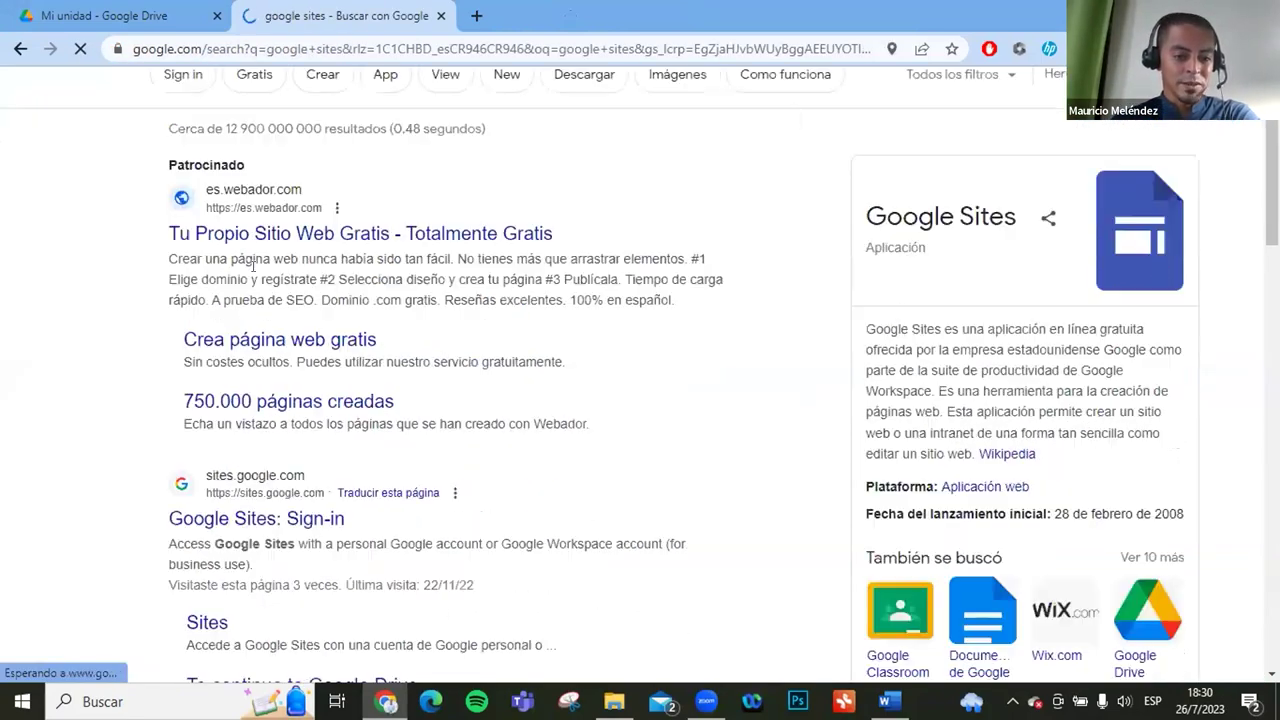
{"action": "scroll", "coordinate": [276, 420], "scroll_direction": "down", "scroll_amount": 1}
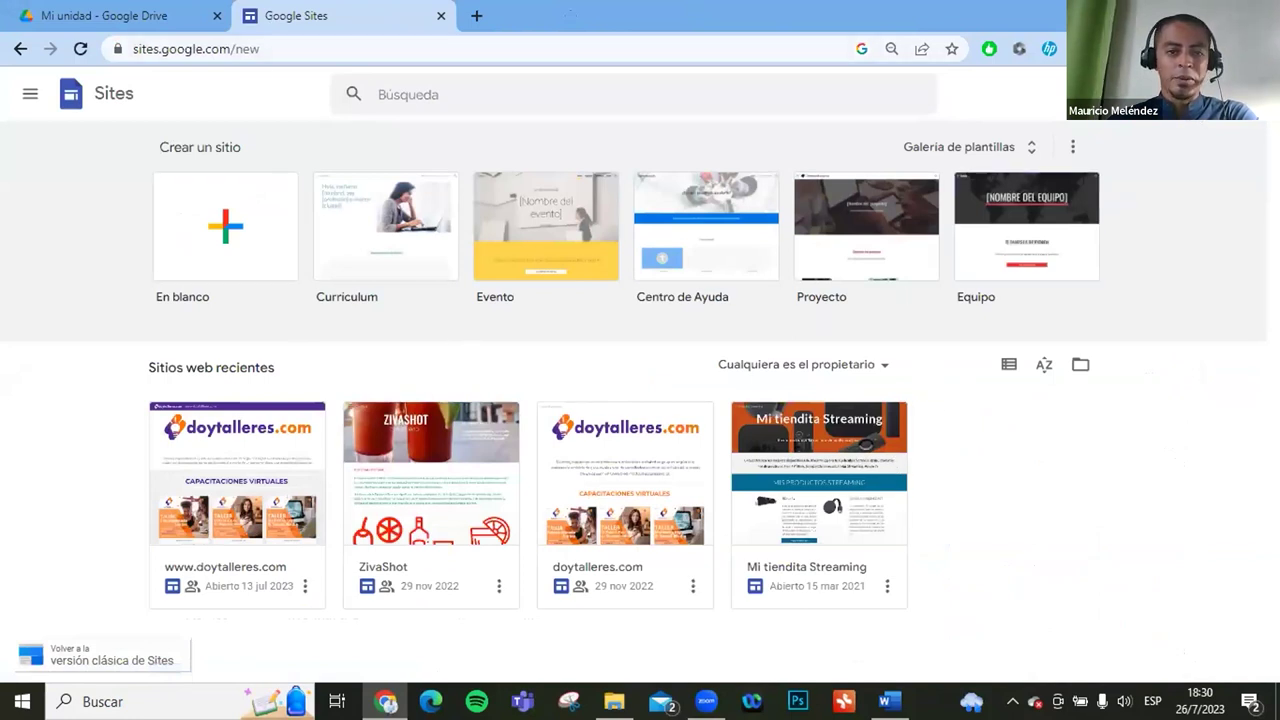
{"action": "left_click", "coordinate": [441, 16]}
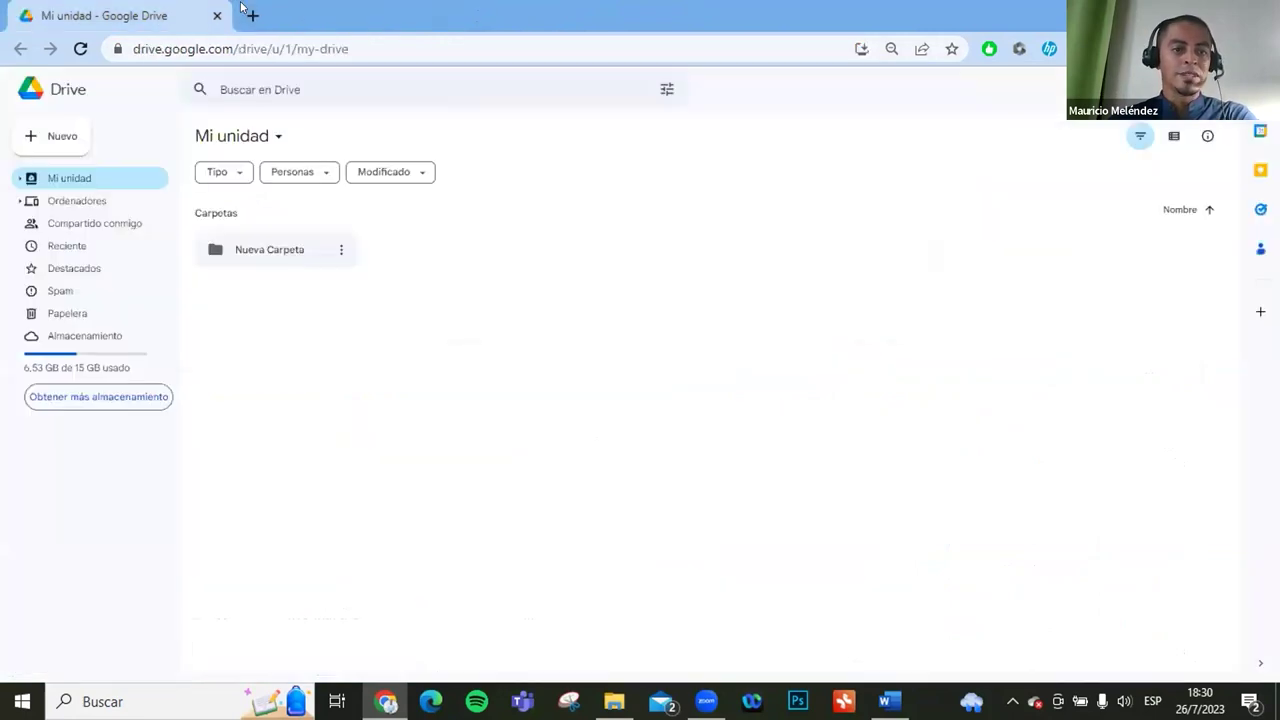
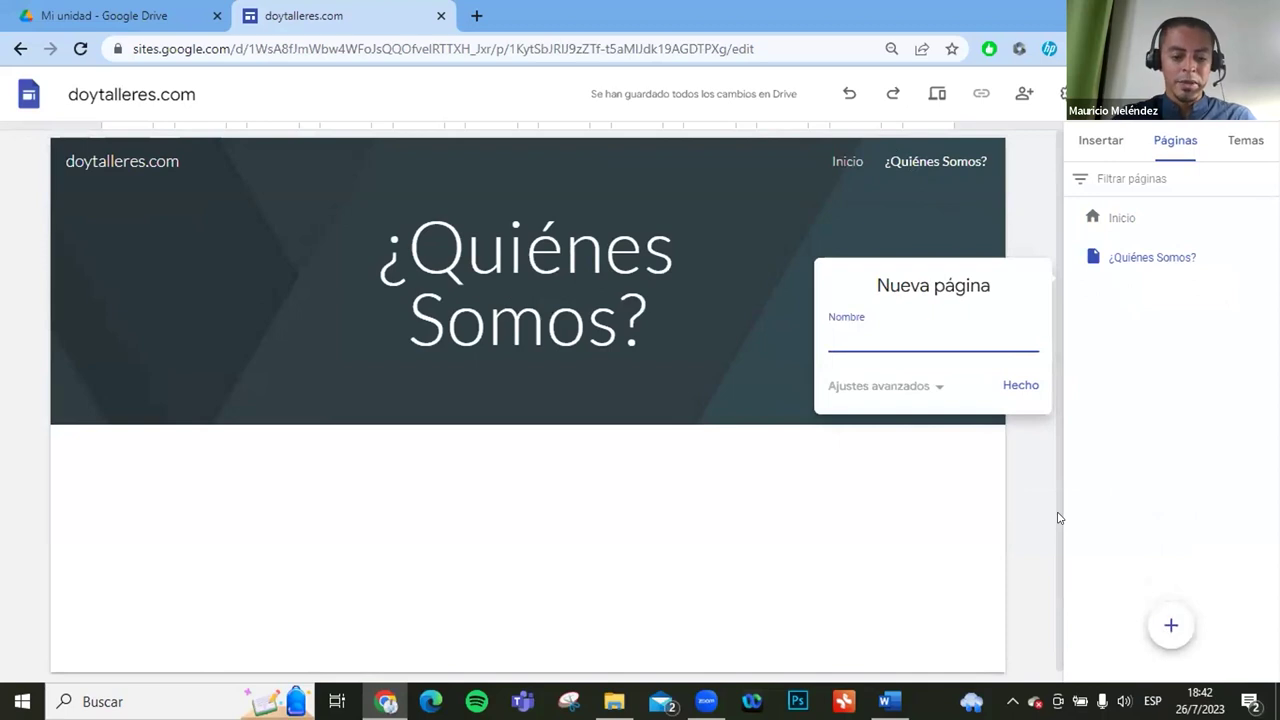
Add two new pages named "Nuestros Productos" and "Contáctanos" to the doytalleres.com site.
{"action": "type", "text": "Nuestros Productos"}
{"action": "left_click", "coordinate": [1022, 392]}
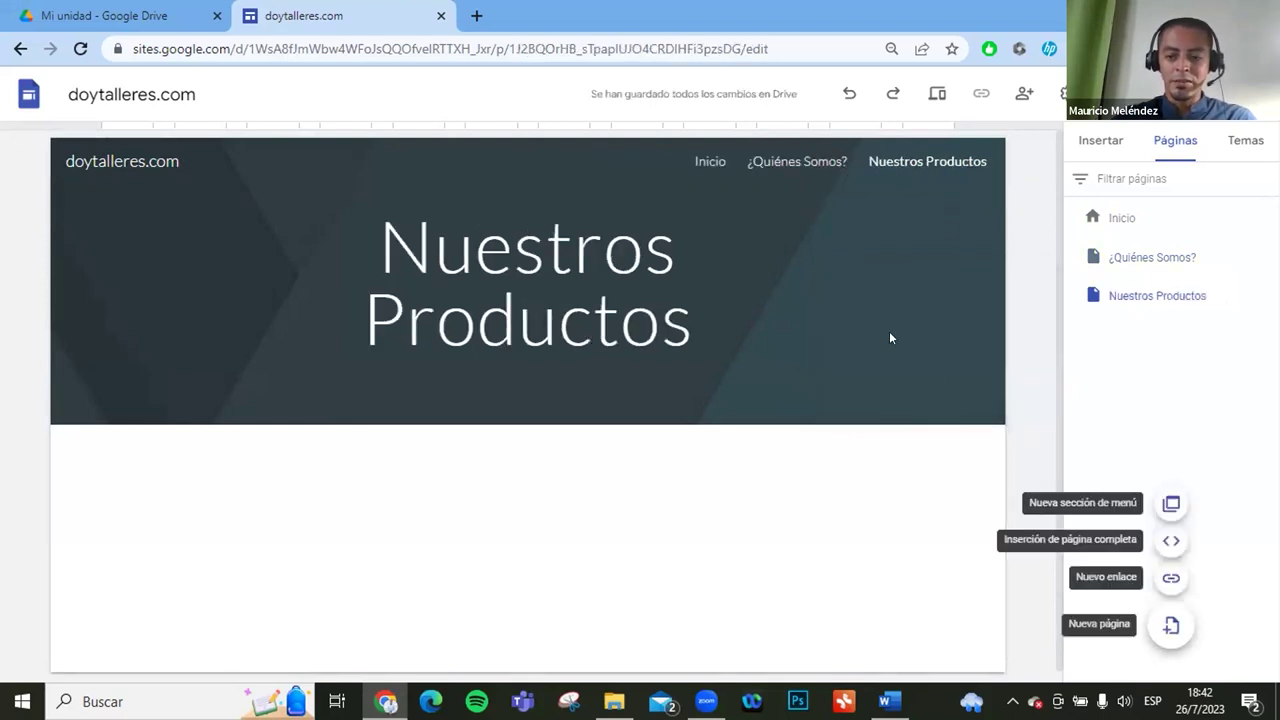
{"action": "left_click", "coordinate": [1171, 625]}
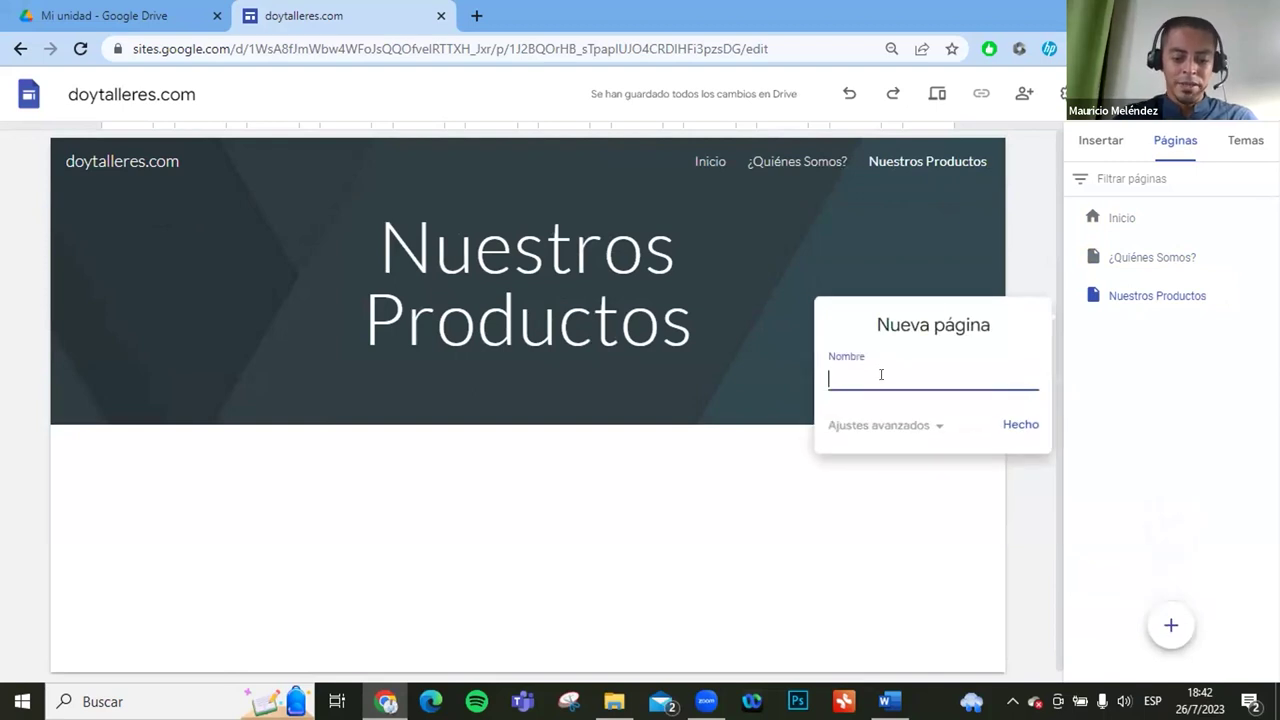
{"action": "type", "text": "Contáctanos"}
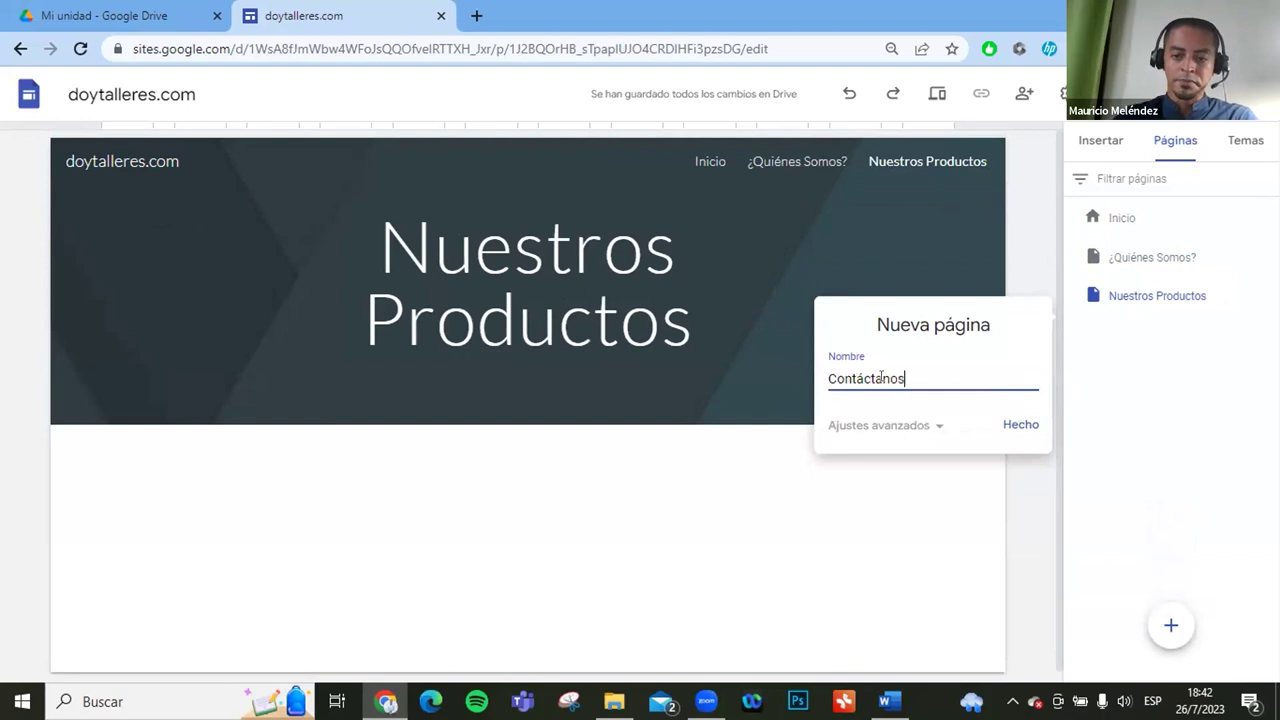
{"action": "left_click", "coordinate": [1020, 428]}
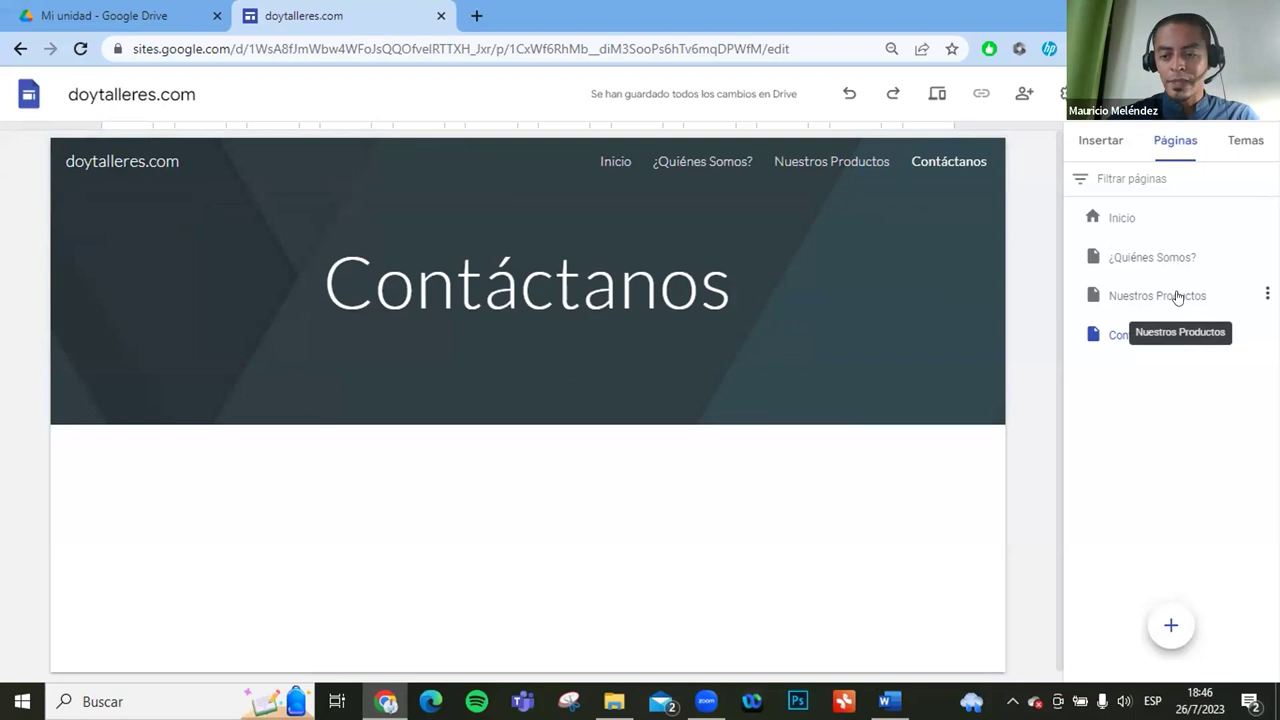
Add a subpage named "Productos empresariales" under the Nuestros Productos page.
{"action": "left_click", "coordinate": [1267, 294]}
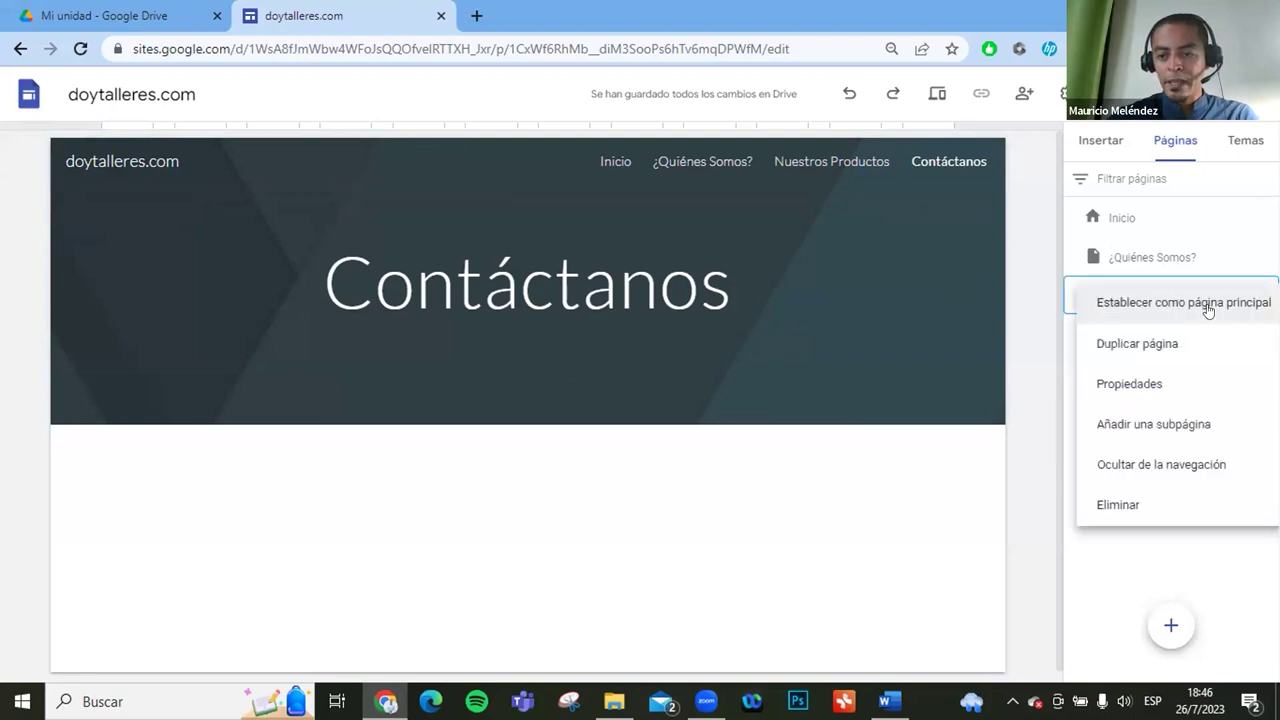
{"action": "left_click", "coordinate": [1045, 478]}
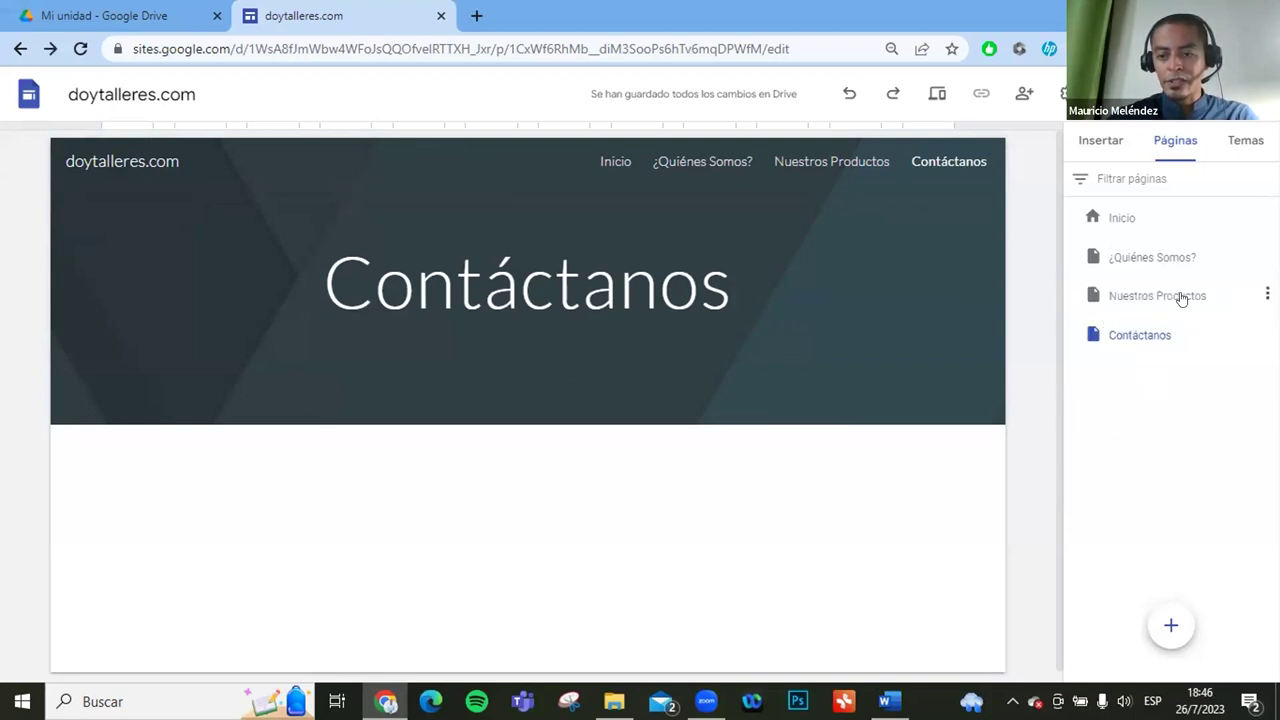
{"action": "mouse_move", "coordinate": [1240, 297]}
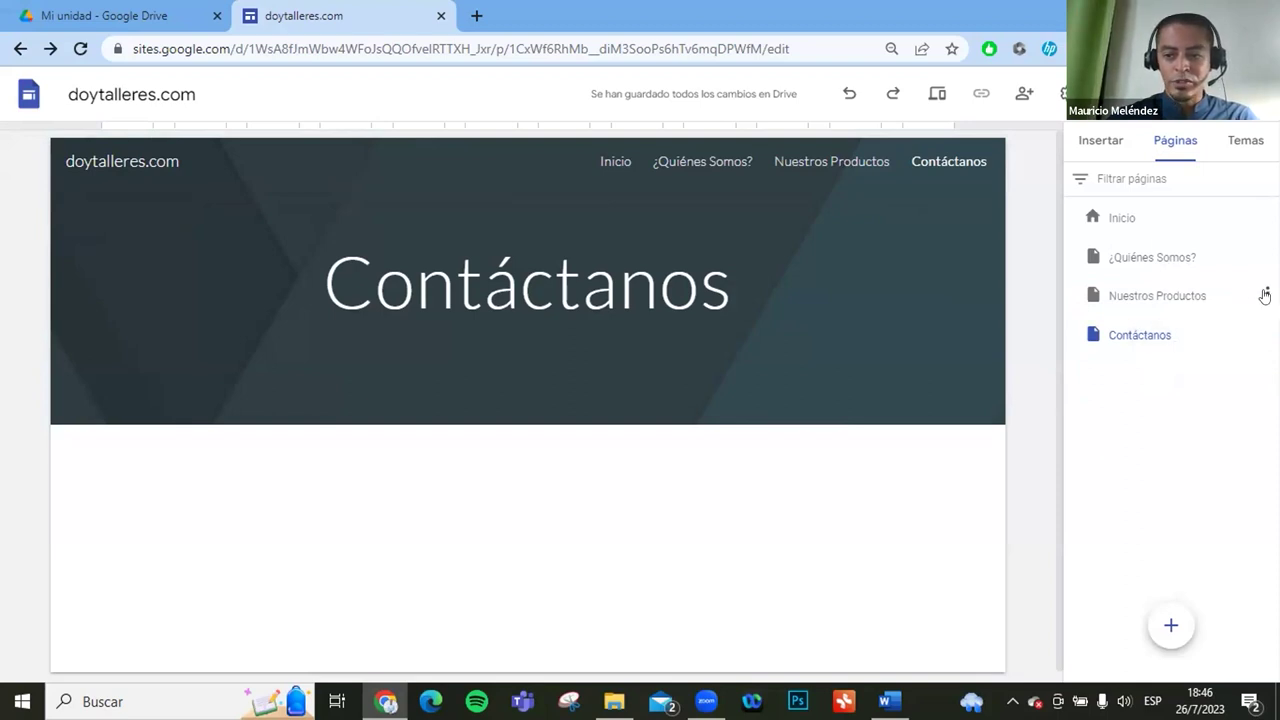
{"action": "left_click", "coordinate": [1265, 295]}
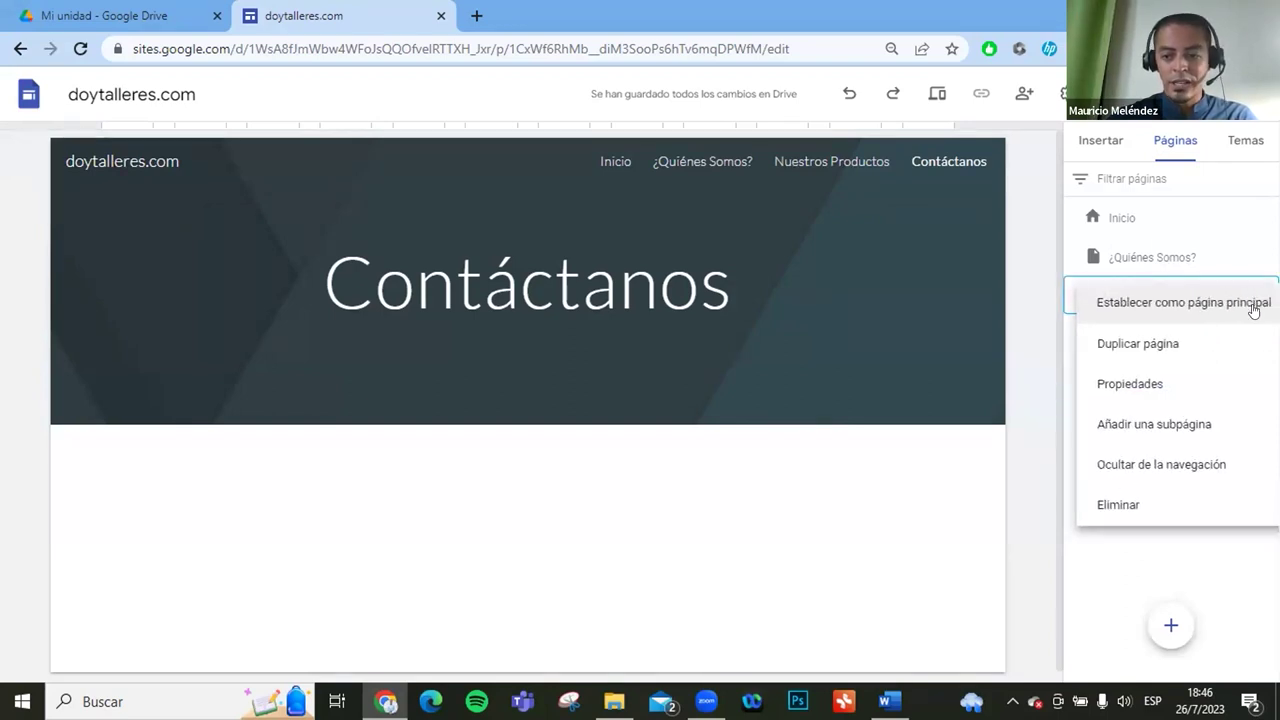
{"action": "left_click", "coordinate": [1180, 426]}
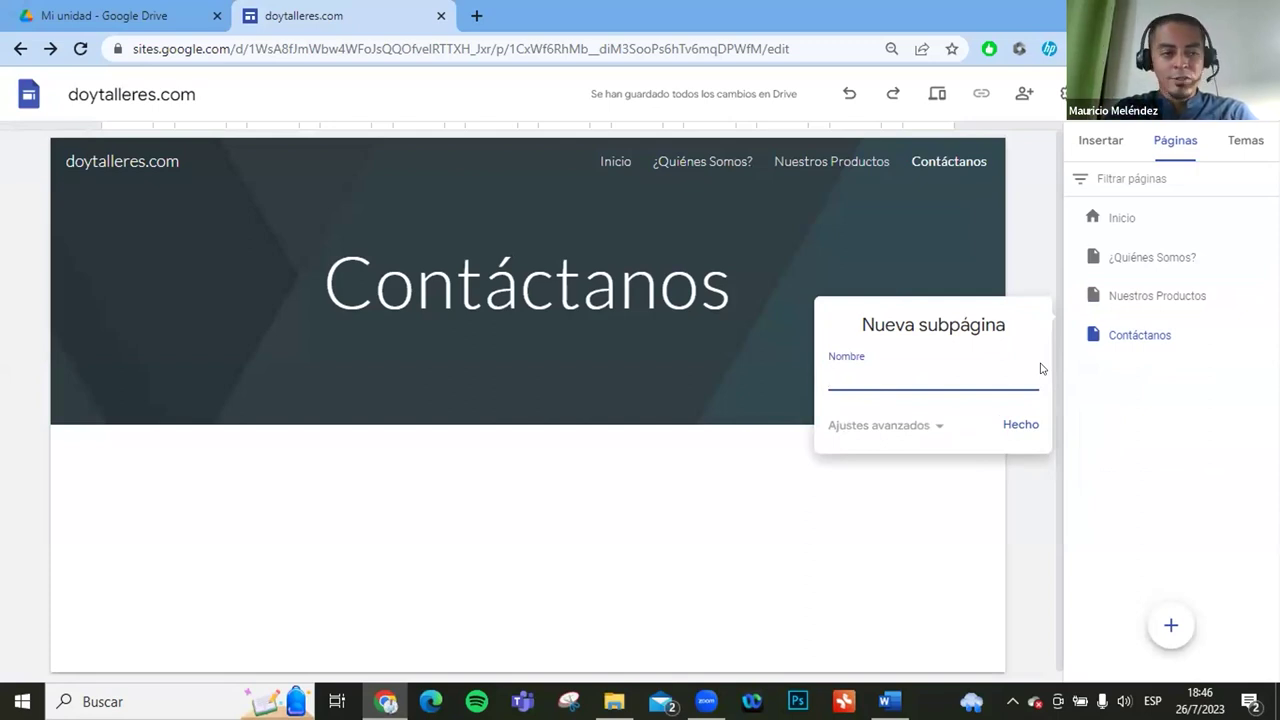
{"action": "type", "text": "Prod"}
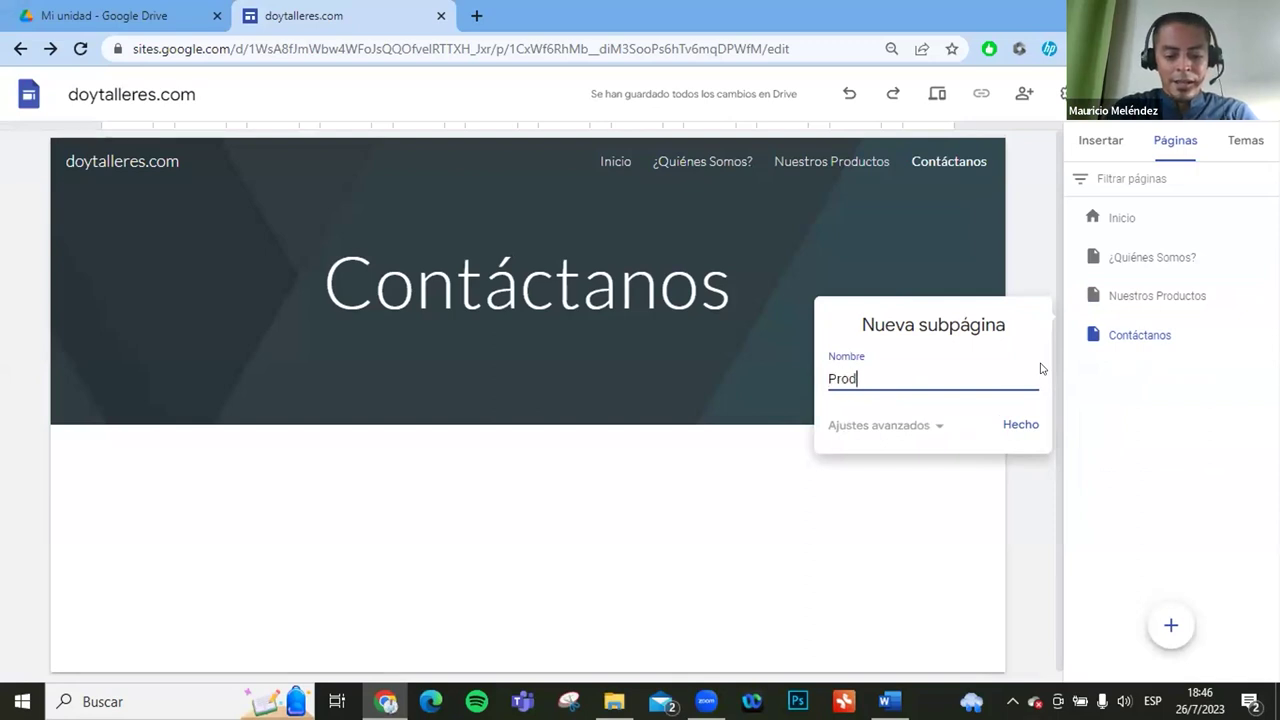
{"action": "type", "text": "uctos empres"}
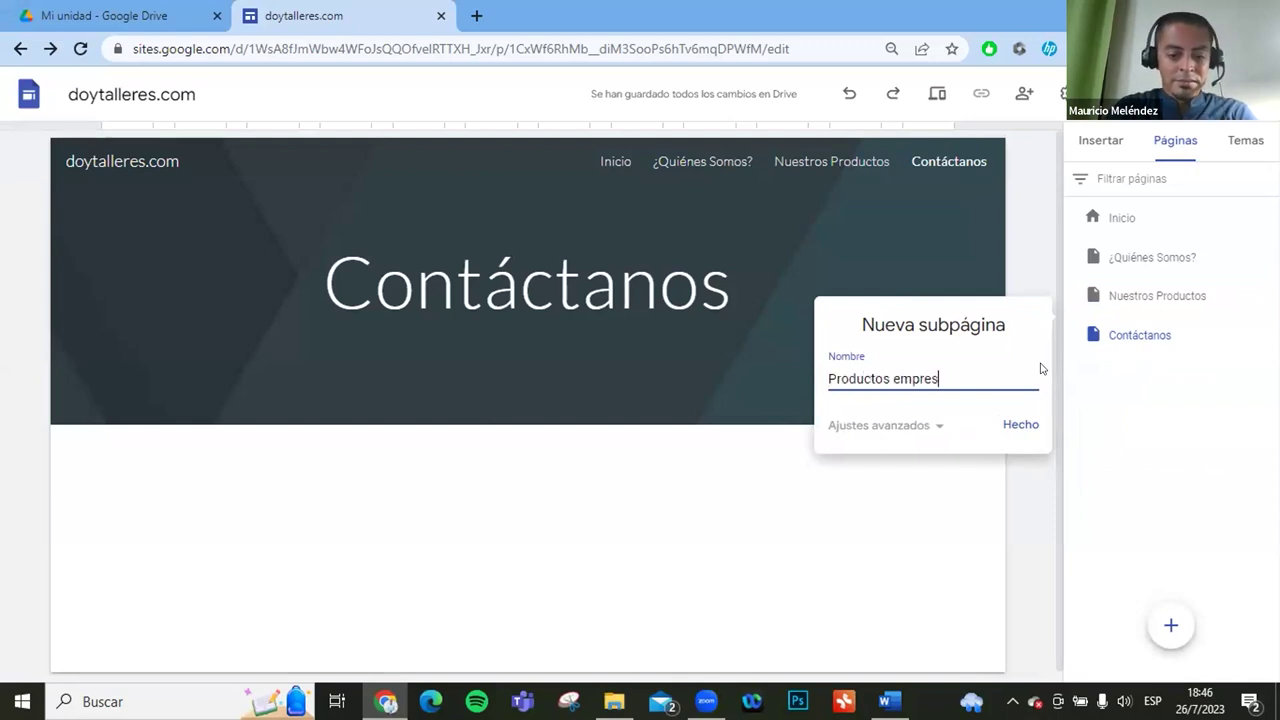
{"action": "type", "text": "ariales"}
{"action": "key", "text": "Return"}
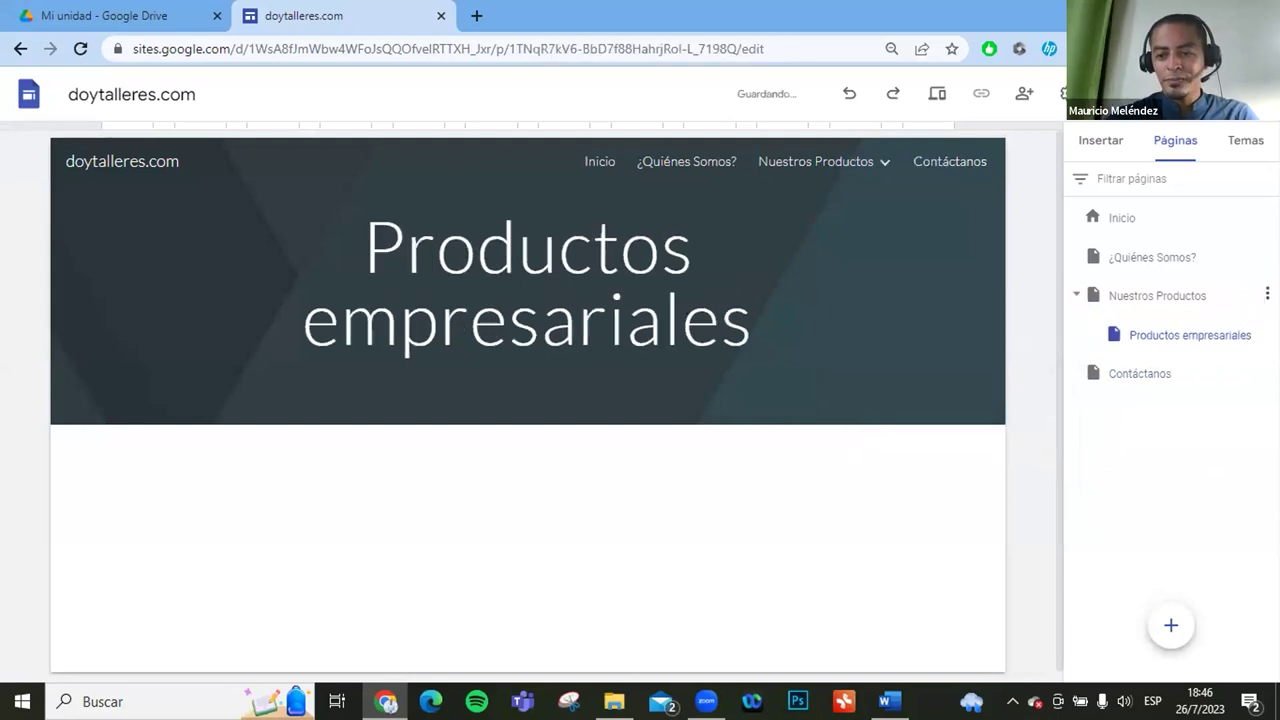
Add a second subpage named "Productos consumidor" under Nuestros Productos, and collapse that page's subpage list.
{"action": "left_click", "coordinate": [1266, 295]}
{"action": "left_click", "coordinate": [1180, 428]}
{"action": "type", "text": "Producto s"}
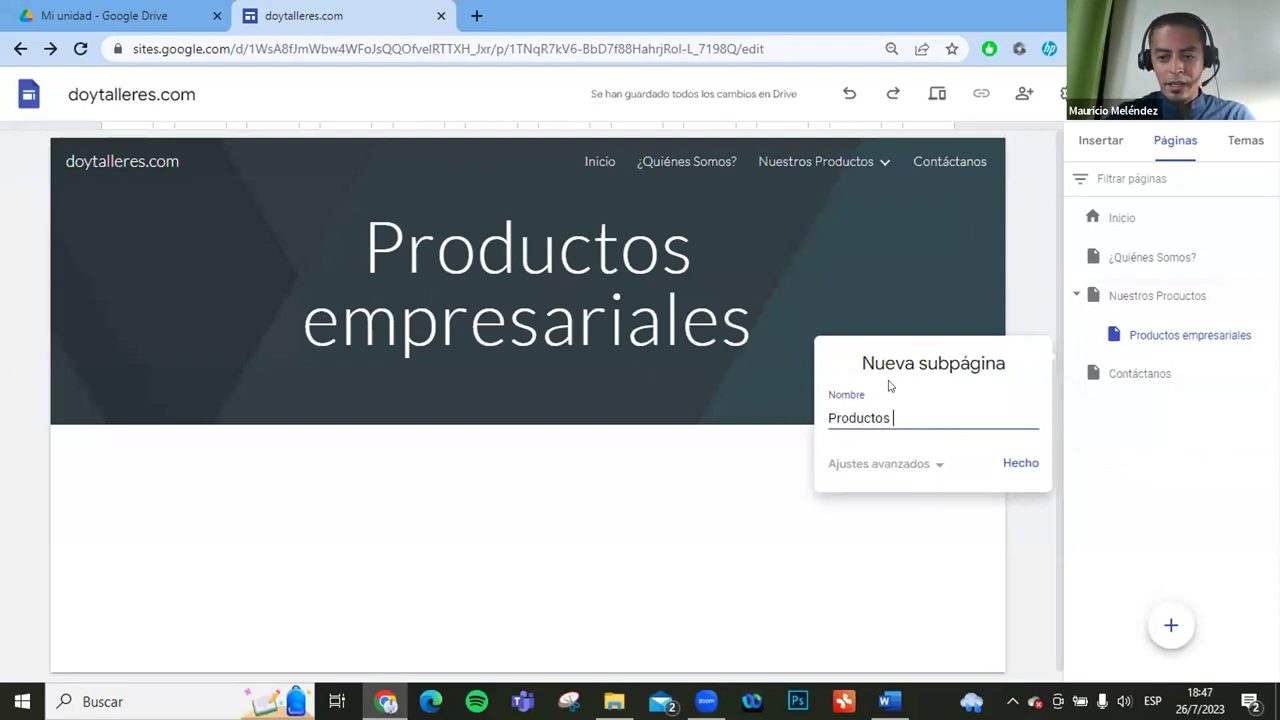
{"action": "type", "text": " consumidor"}
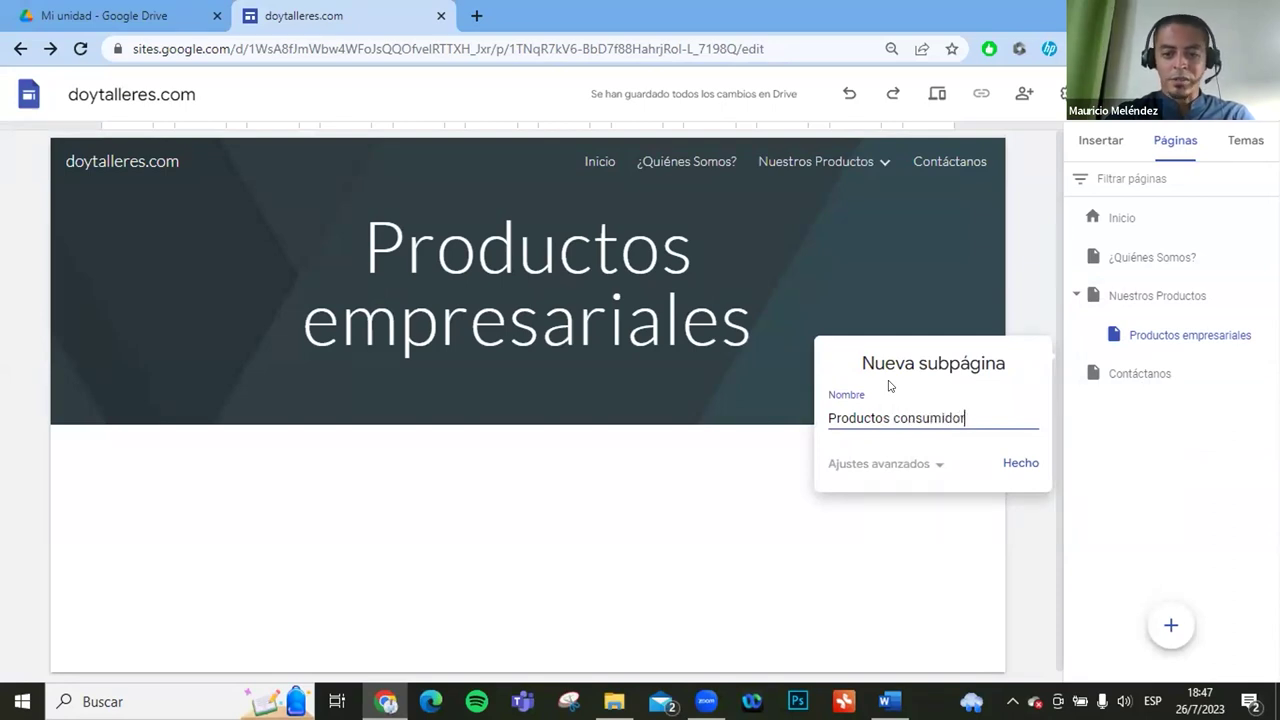
{"action": "key", "text": "Return"}
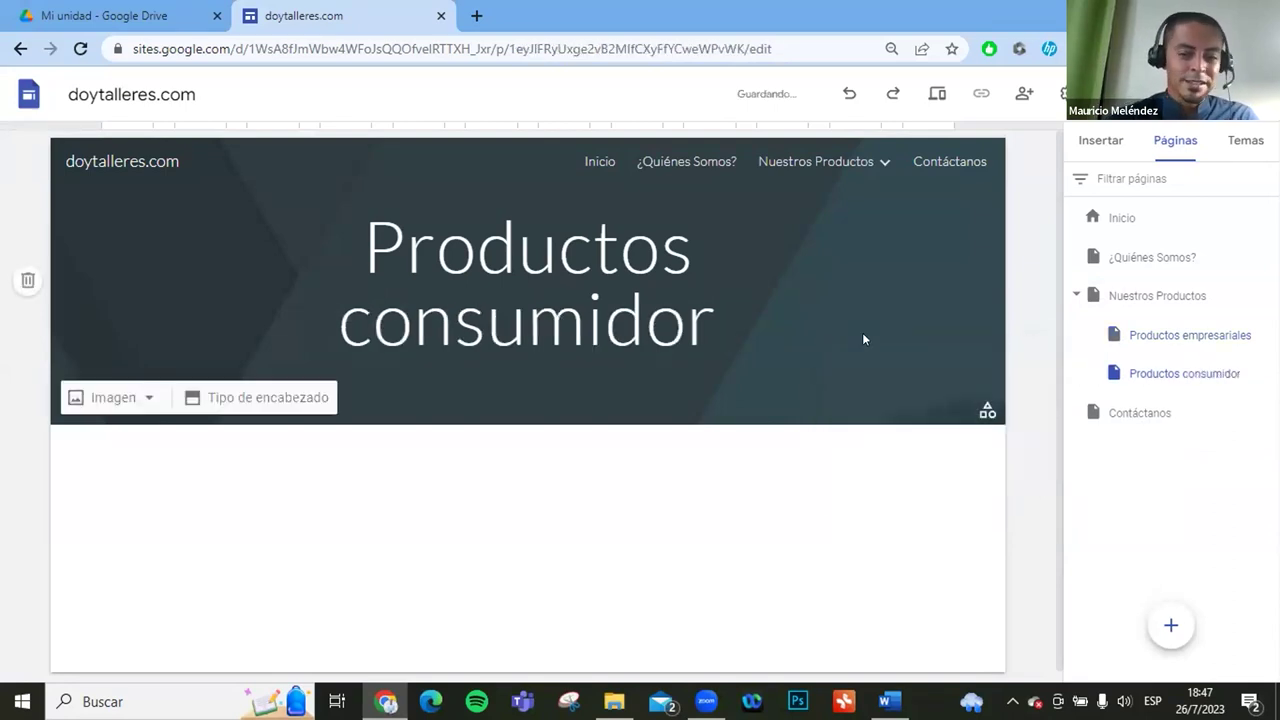
{"action": "left_click", "coordinate": [1076, 296]}
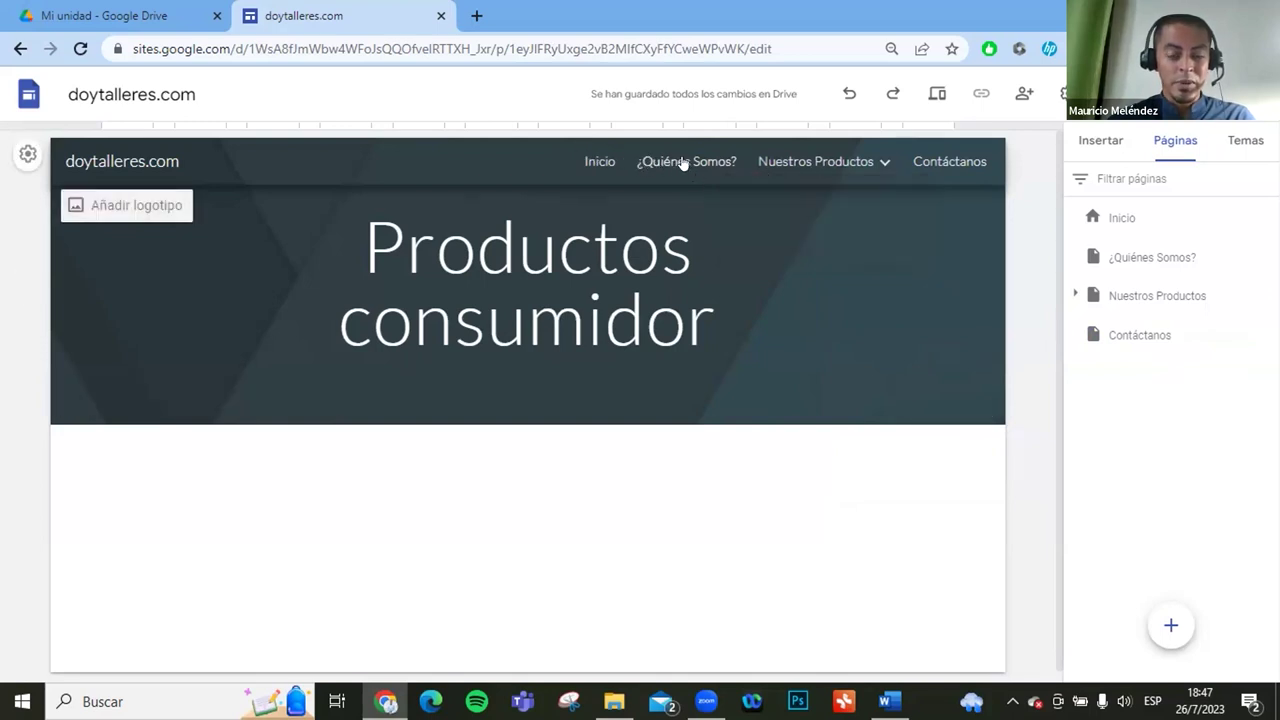
{"action": "mouse_move", "coordinate": [763, 163]}
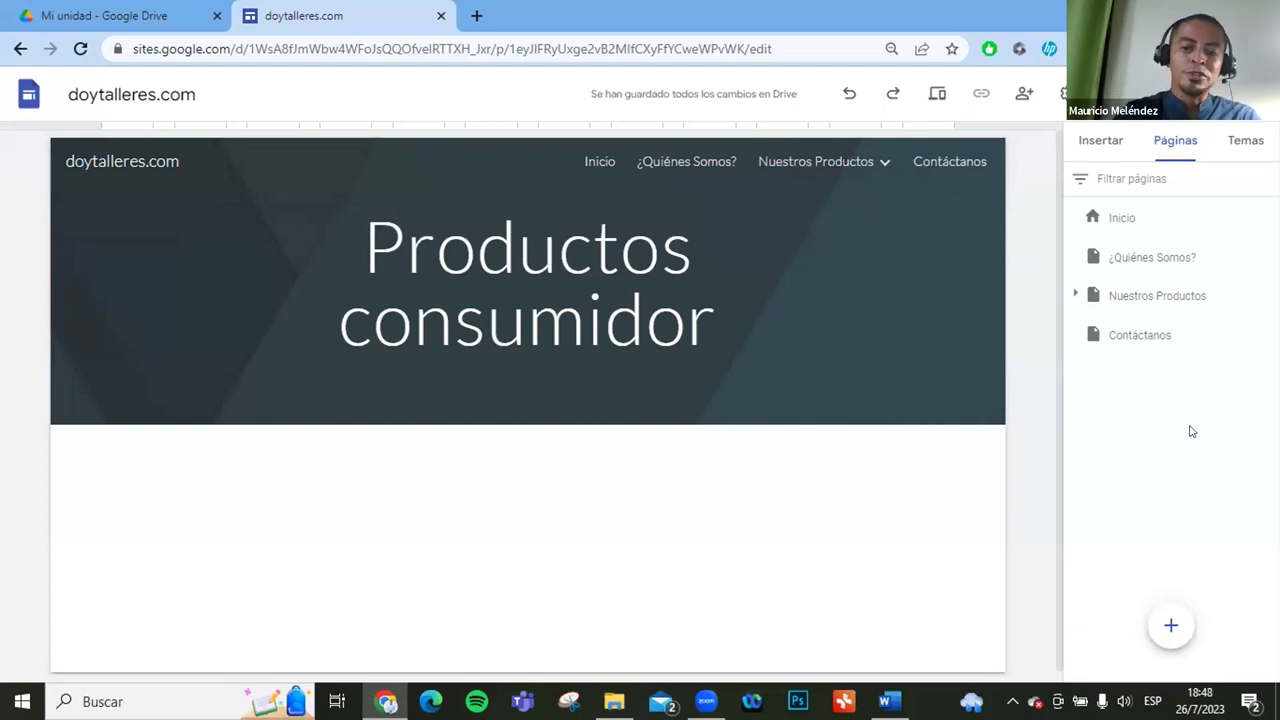
Delete the ¿Quiénes Somos? page from the site.
{"action": "mouse_move", "coordinate": [1243, 253]}
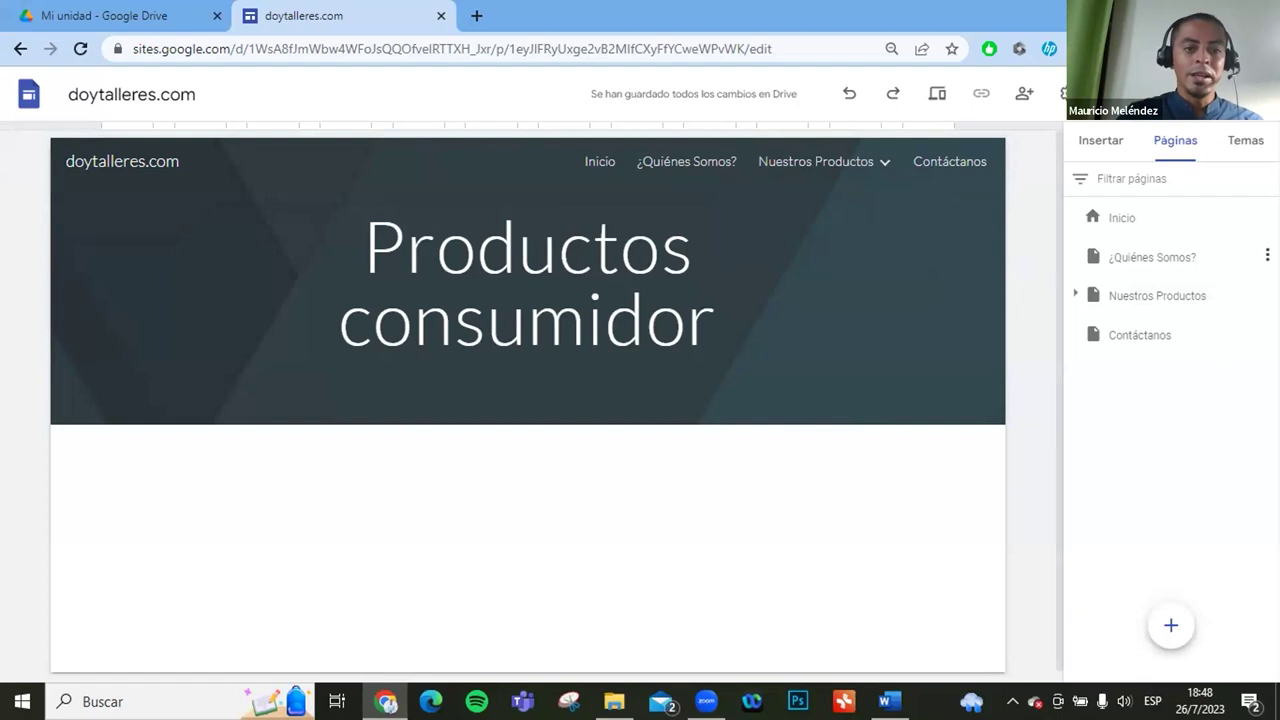
{"action": "left_click", "coordinate": [1267, 255]}
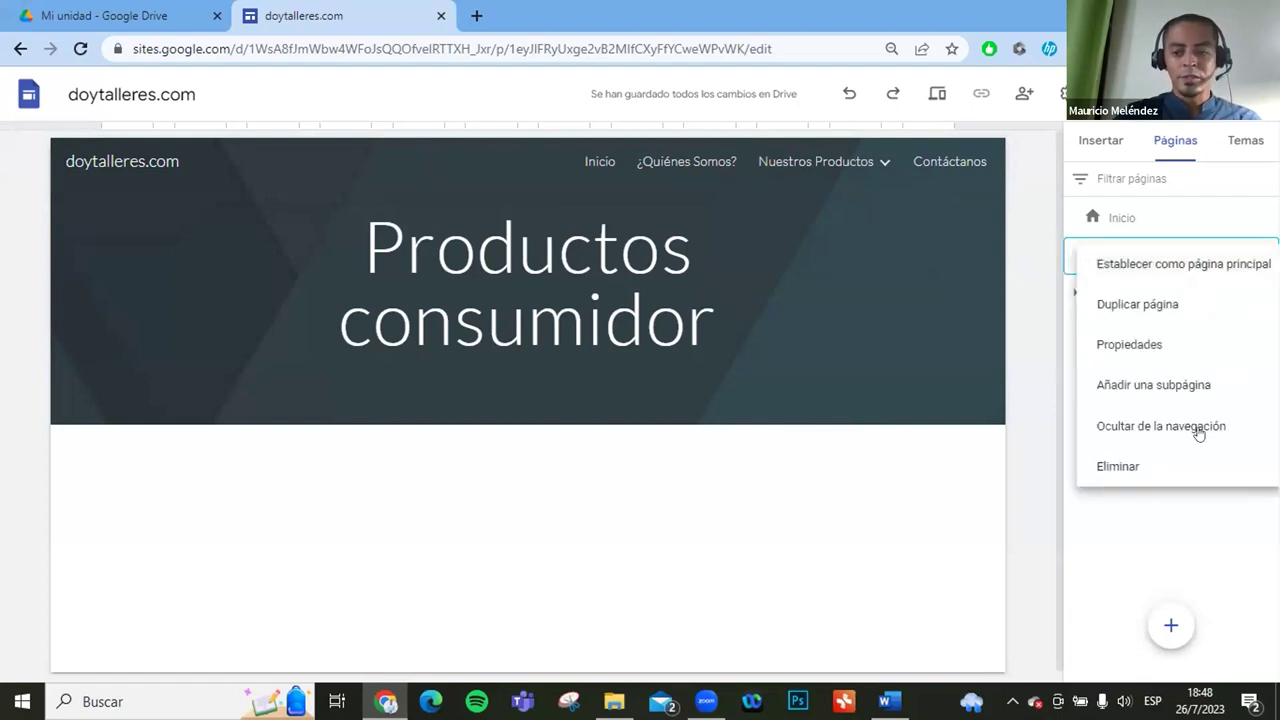
{"action": "left_click", "coordinate": [1179, 468]}
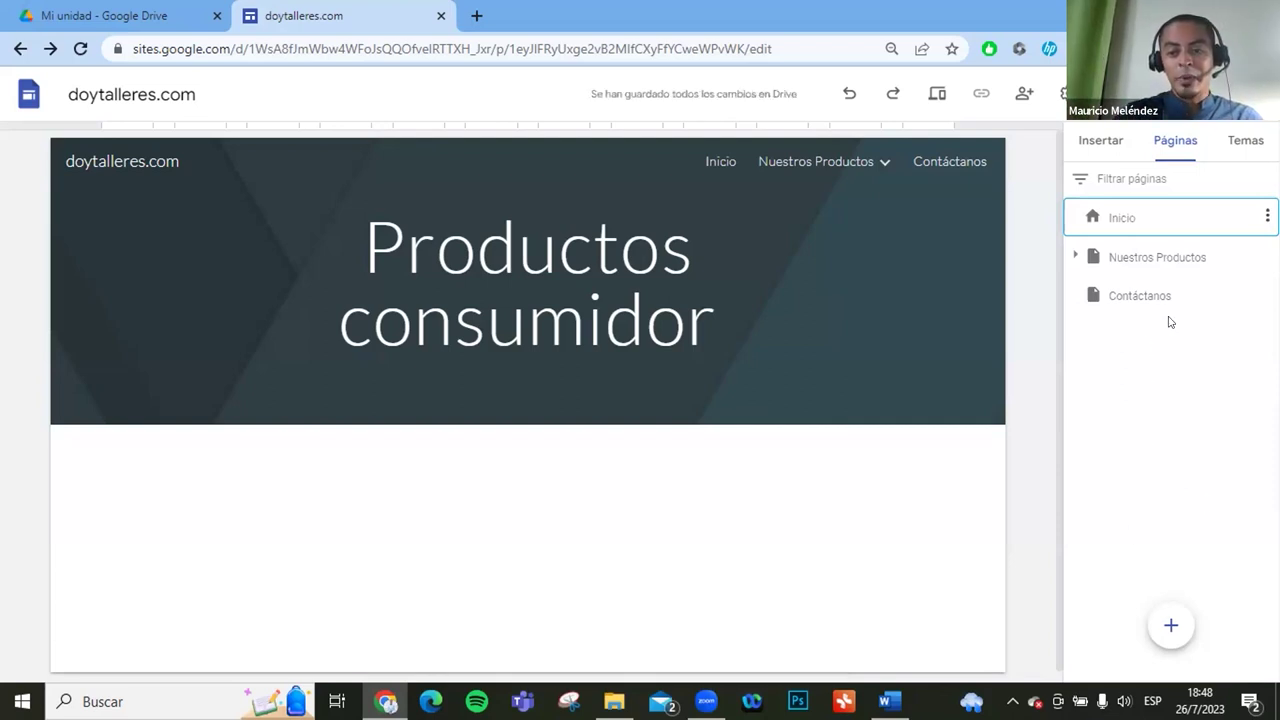
Delete the Nuestros Productos page while keeping its nested pages in the site.
{"action": "left_click", "coordinate": [1267, 256]}
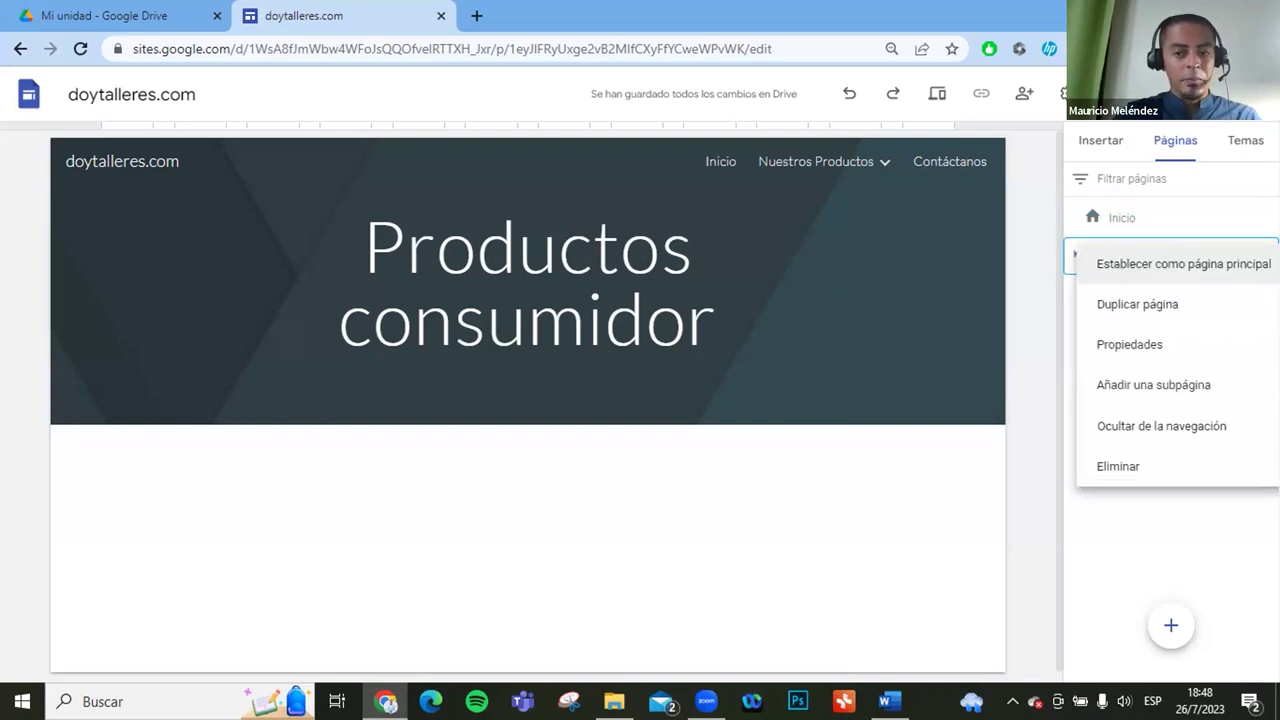
{"action": "left_click", "coordinate": [1160, 470]}
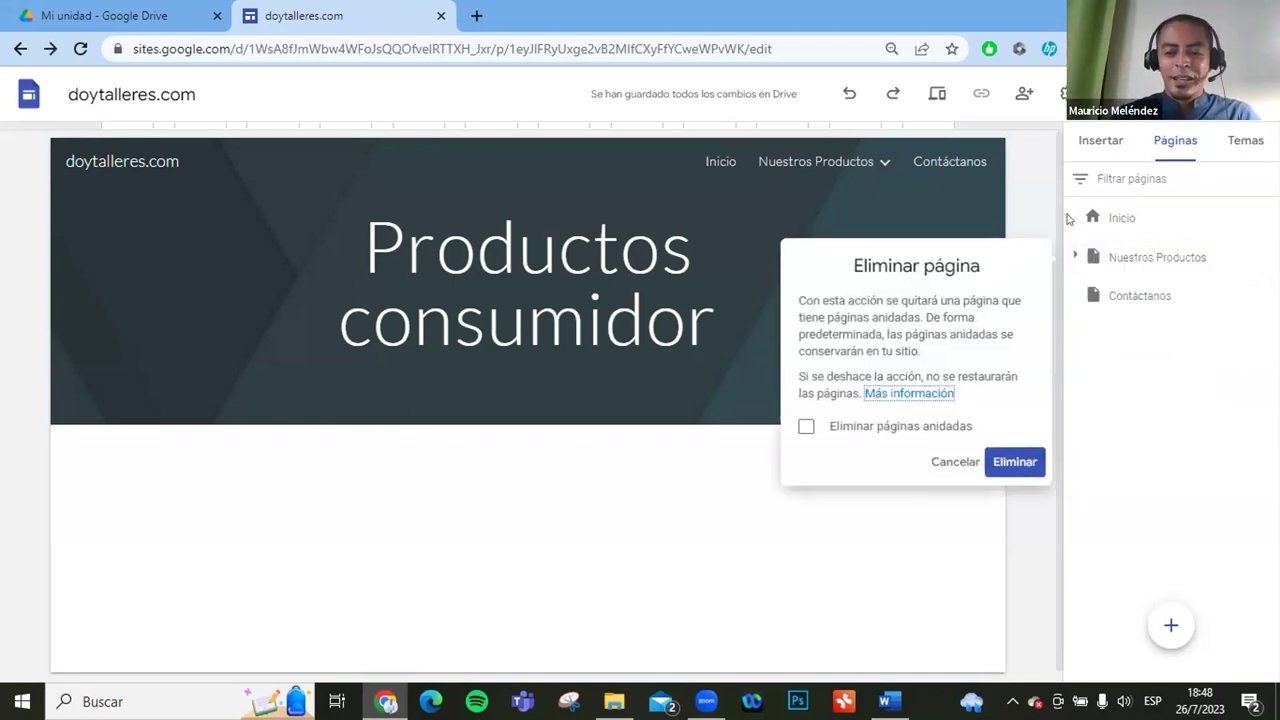
{"action": "left_click", "coordinate": [1015, 462]}
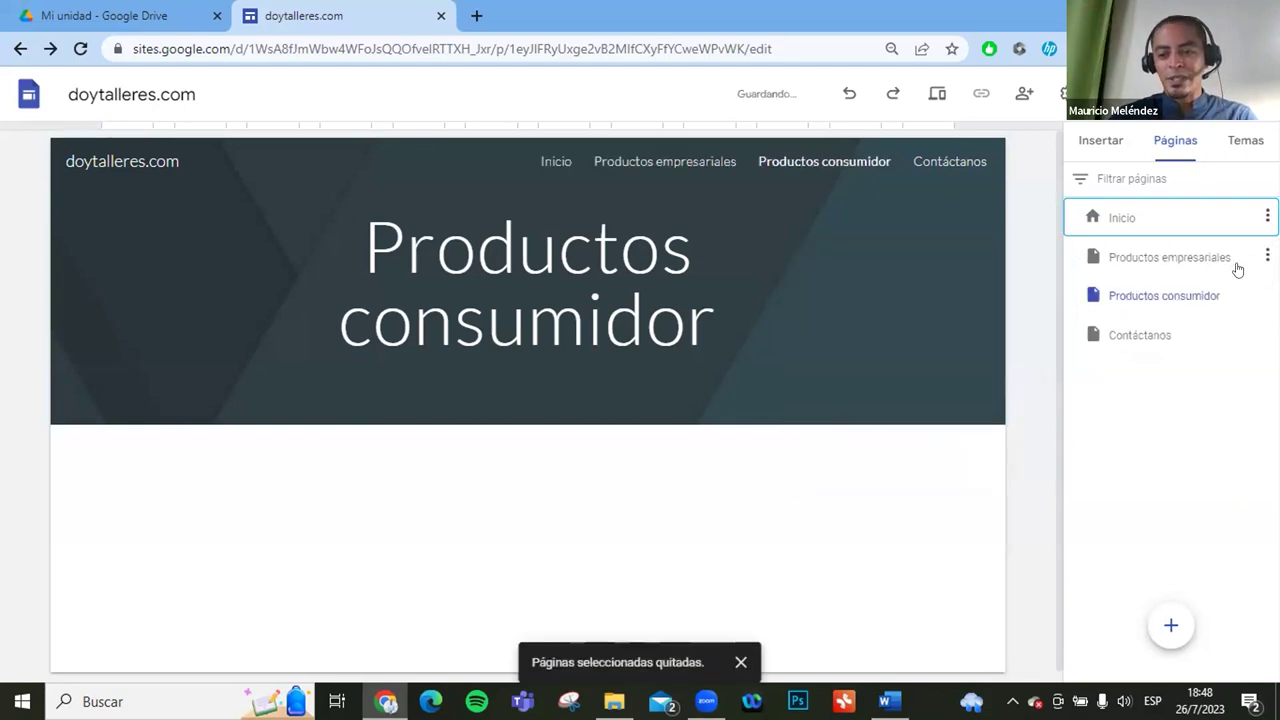
Delete the Productos empresariales, Productos consumidor and Contáctanos pages, leaving only Inicio.
{"action": "left_click", "coordinate": [1266, 257]}
{"action": "left_click", "coordinate": [1163, 456]}
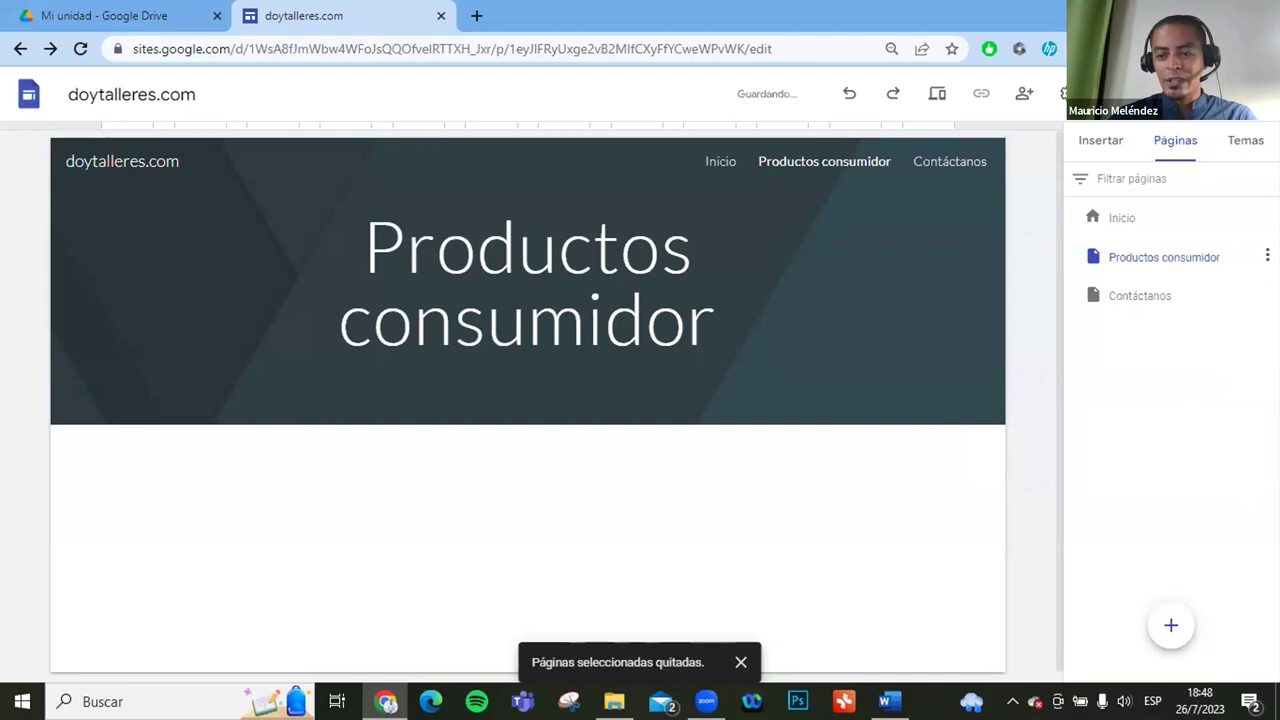
{"action": "left_click", "coordinate": [1266, 257]}
{"action": "left_click", "coordinate": [1146, 467]}
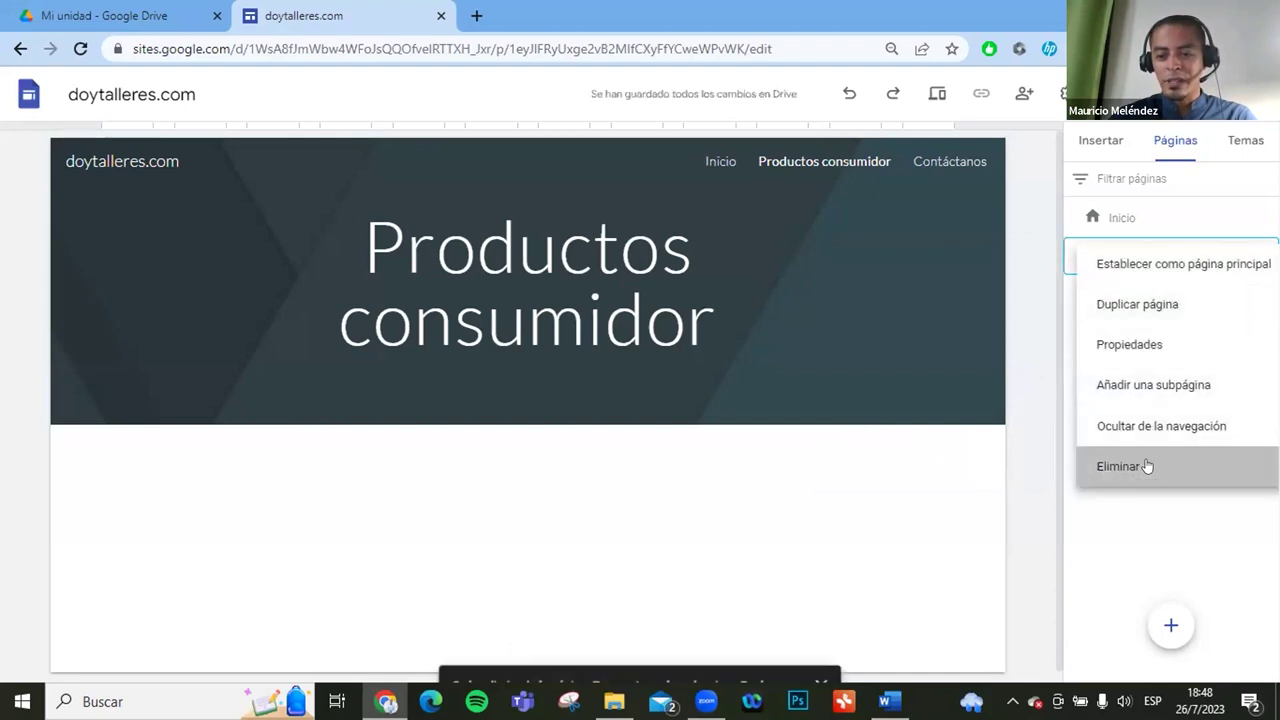
{"action": "left_click", "coordinate": [1266, 255]}
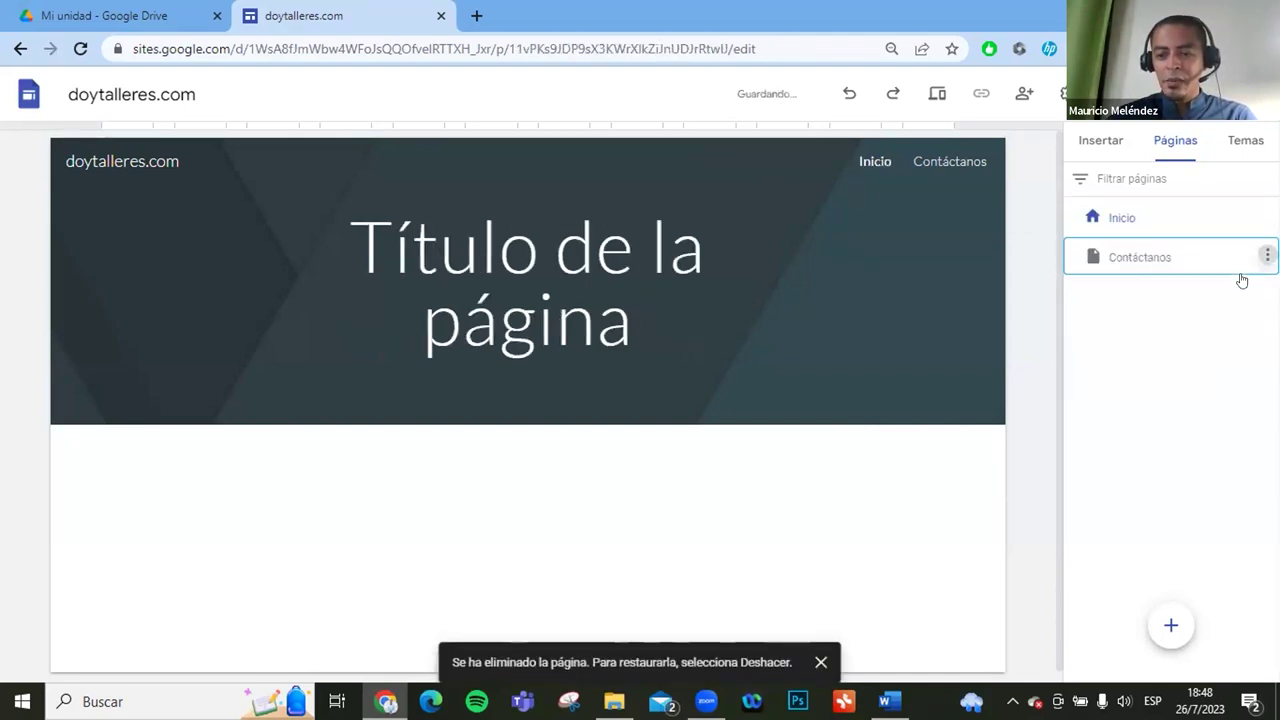
{"action": "left_click", "coordinate": [1120, 466]}
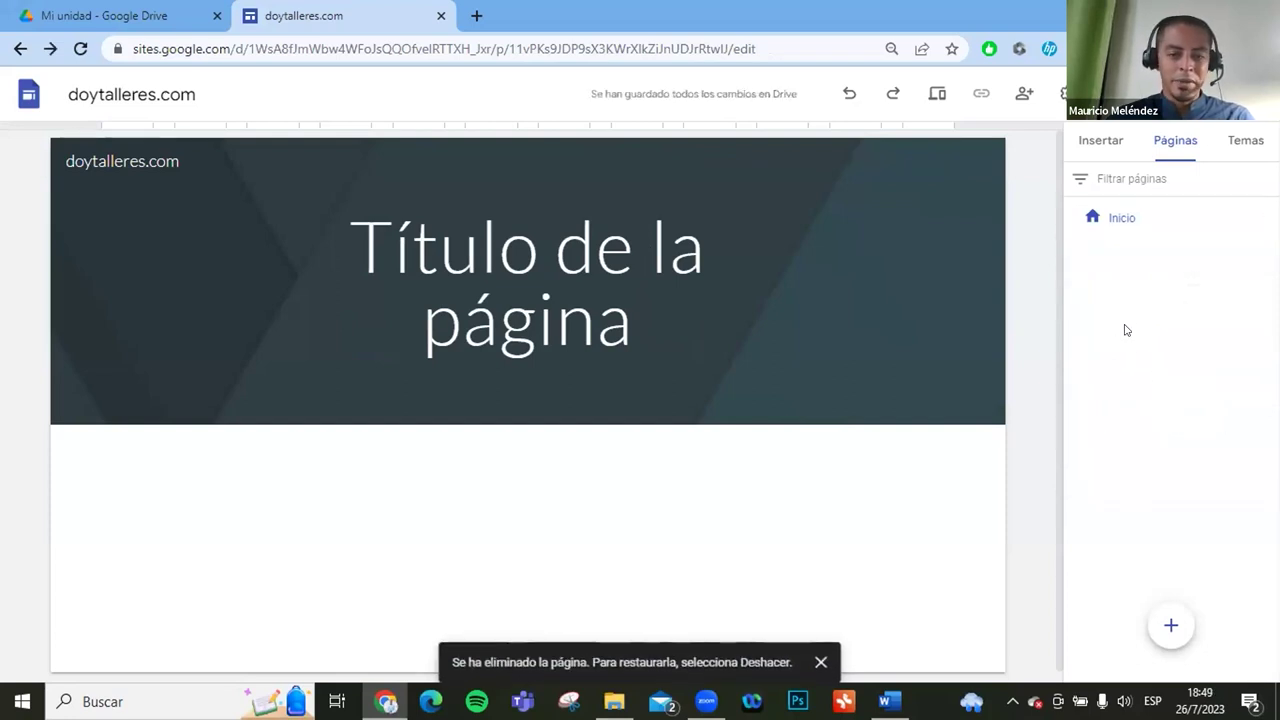
Delete the page title text box from the header of the Inicio page.
{"action": "left_click", "coordinate": [1100, 142]}
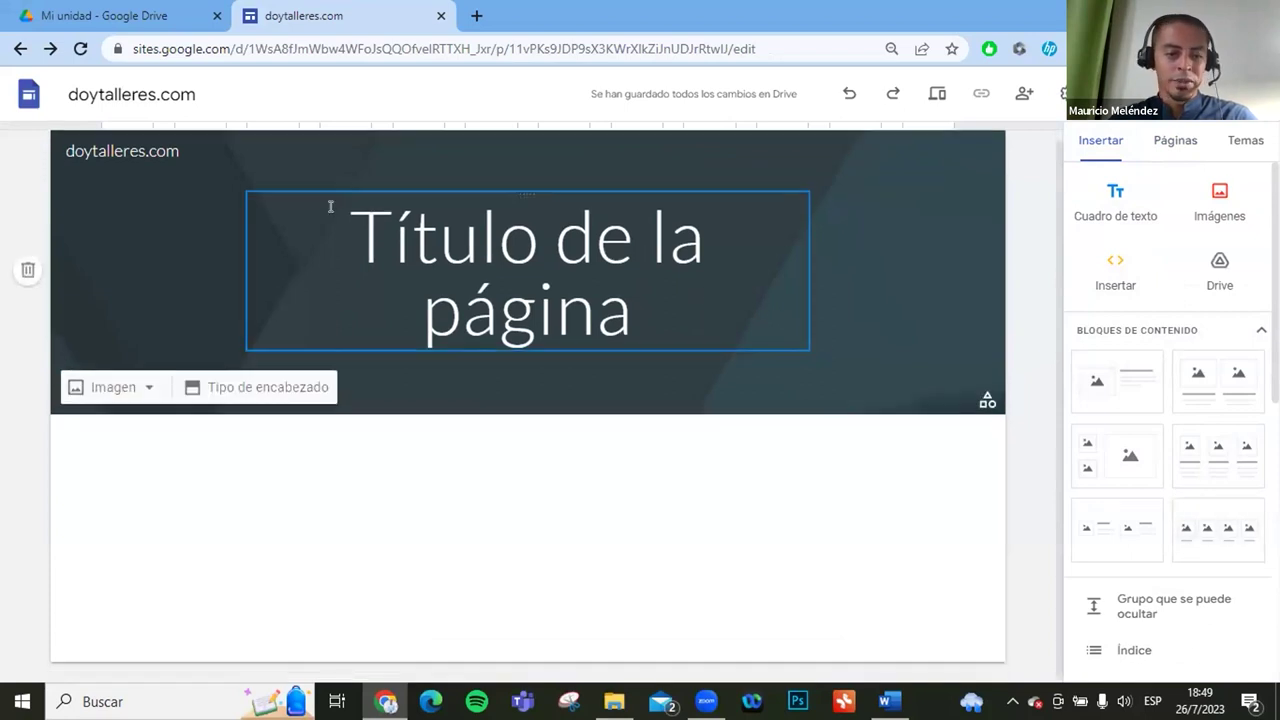
{"action": "left_click", "coordinate": [247, 206]}
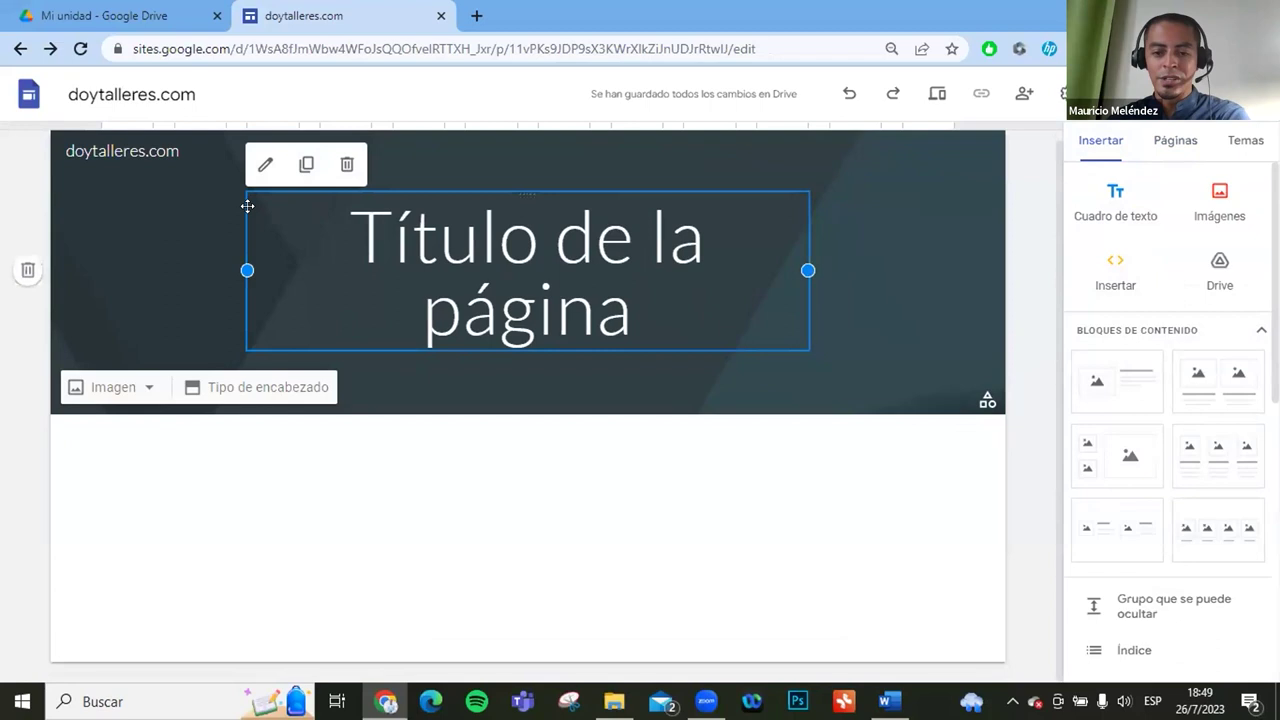
{"action": "key", "text": "Delete"}
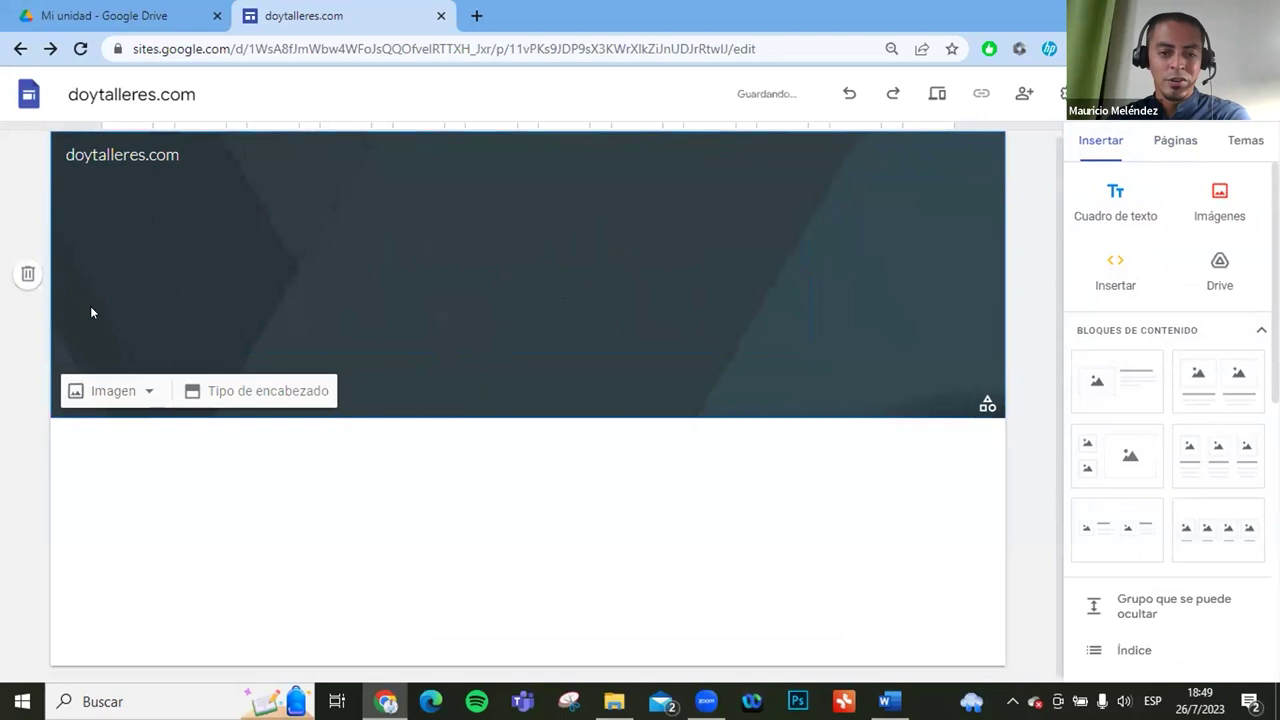
Try the Encabezado grande, Solo título and Portada header types on the Inicio page, and return it to Encabezado.
{"action": "left_click", "coordinate": [112, 391]}
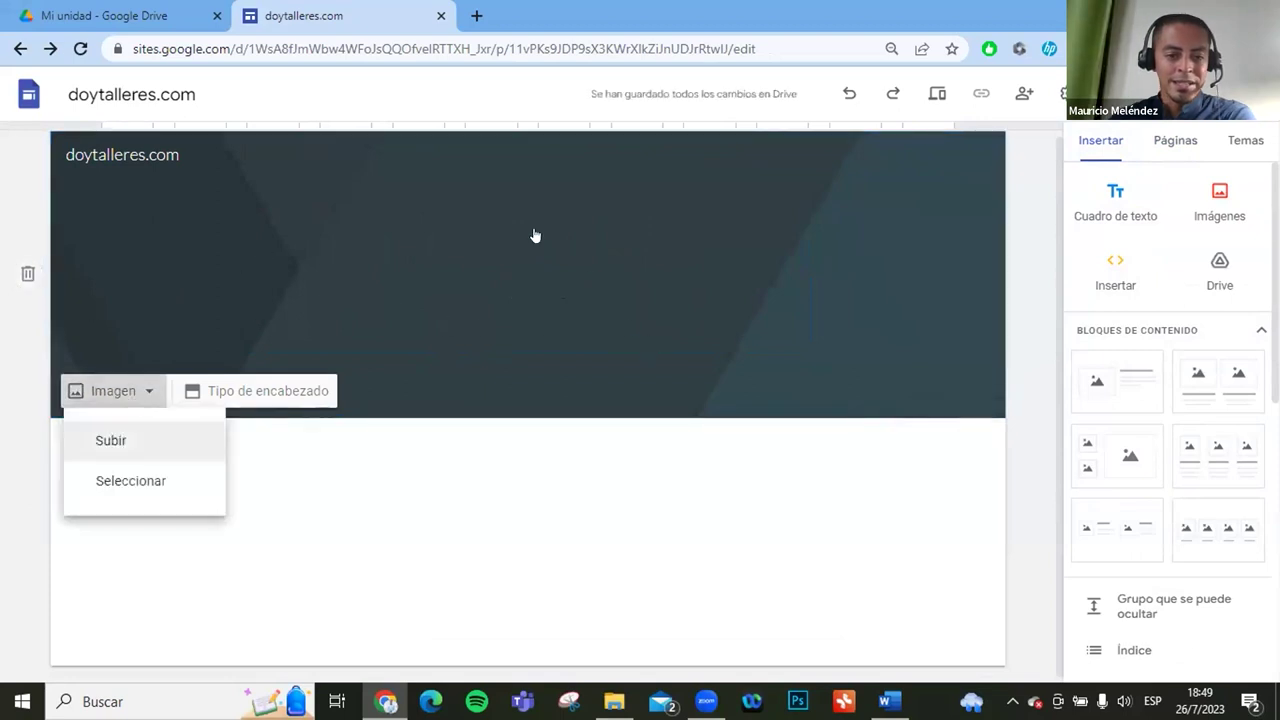
{"action": "left_click", "coordinate": [417, 329]}
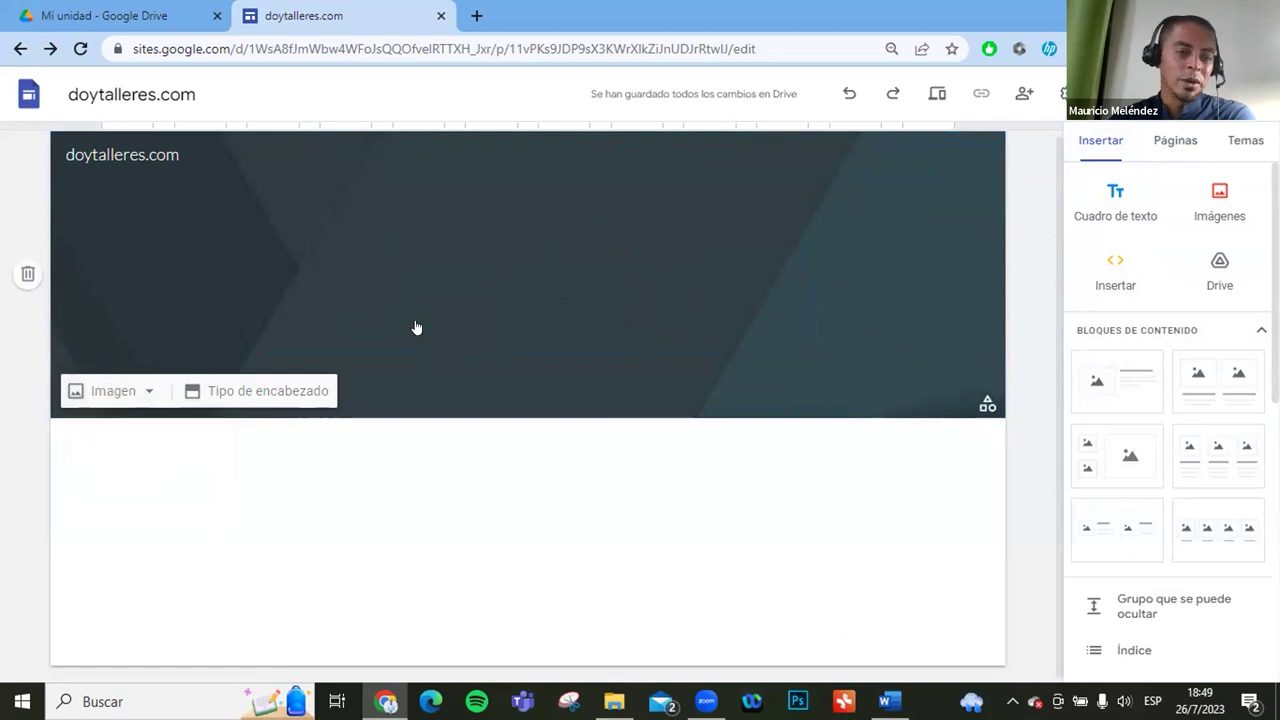
{"action": "left_click", "coordinate": [262, 393]}
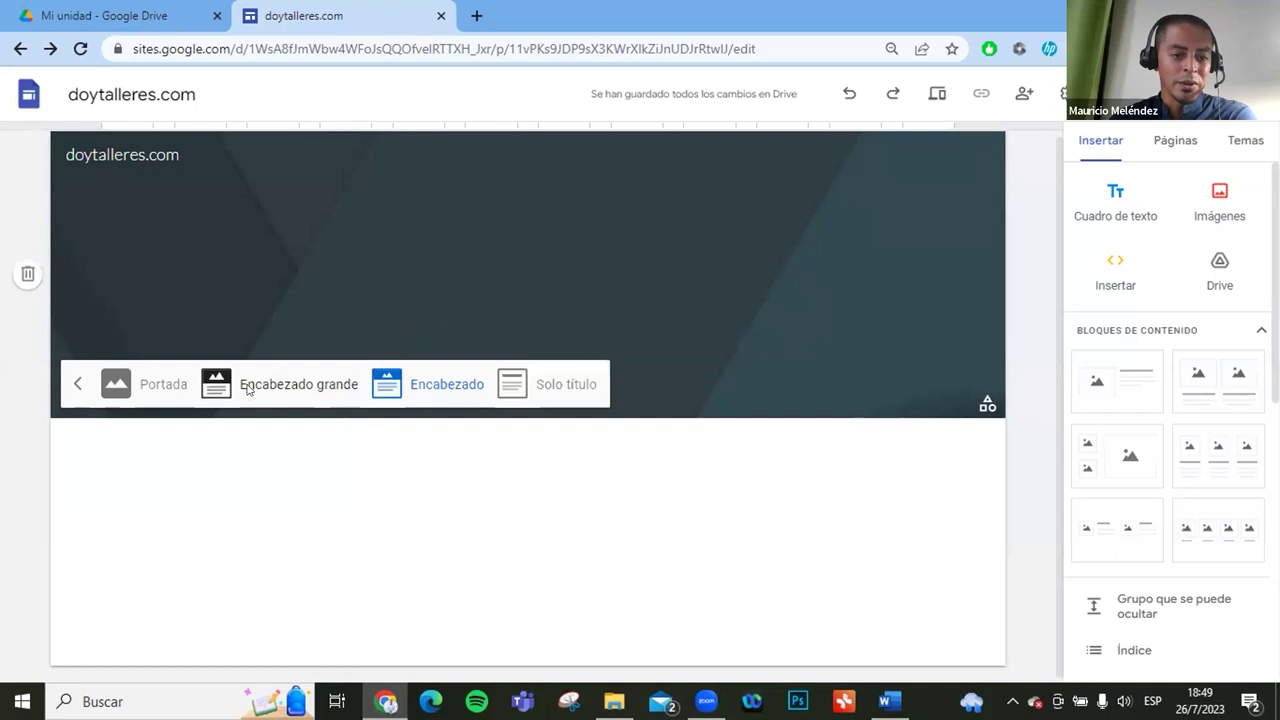
{"action": "left_click", "coordinate": [250, 392]}
{"action": "left_click", "coordinate": [408, 550]}
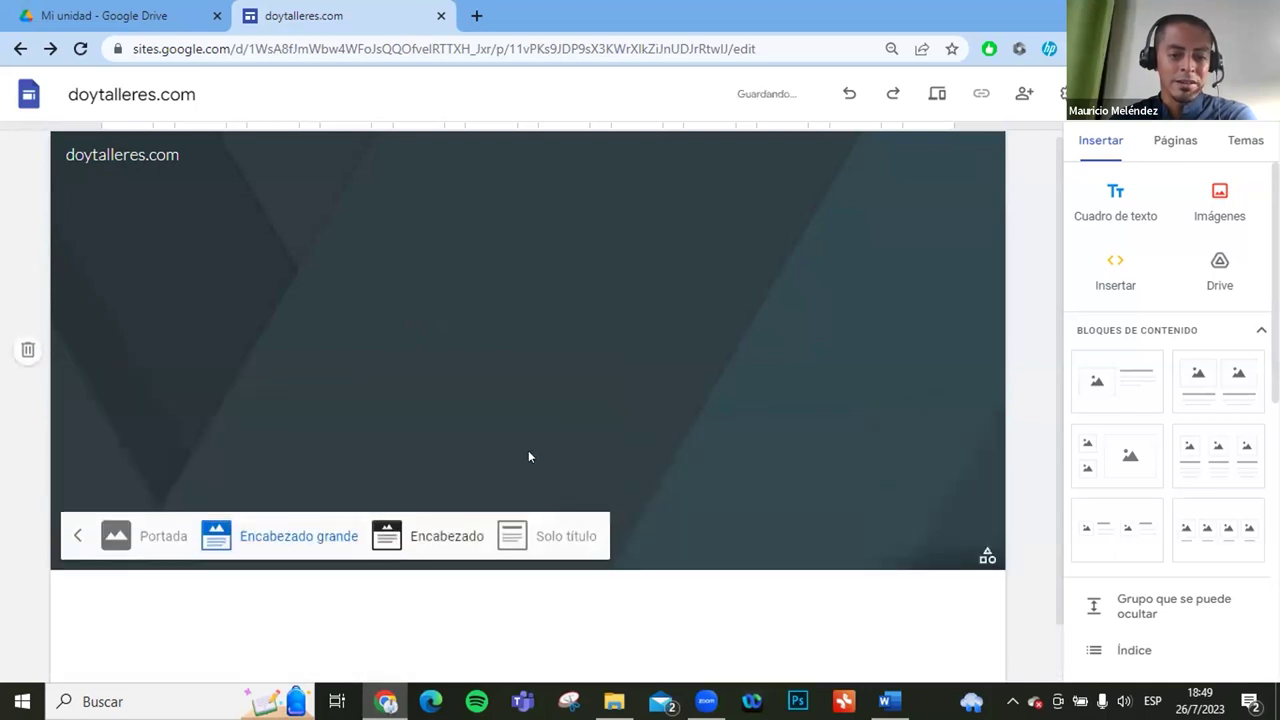
{"action": "left_click", "coordinate": [537, 386]}
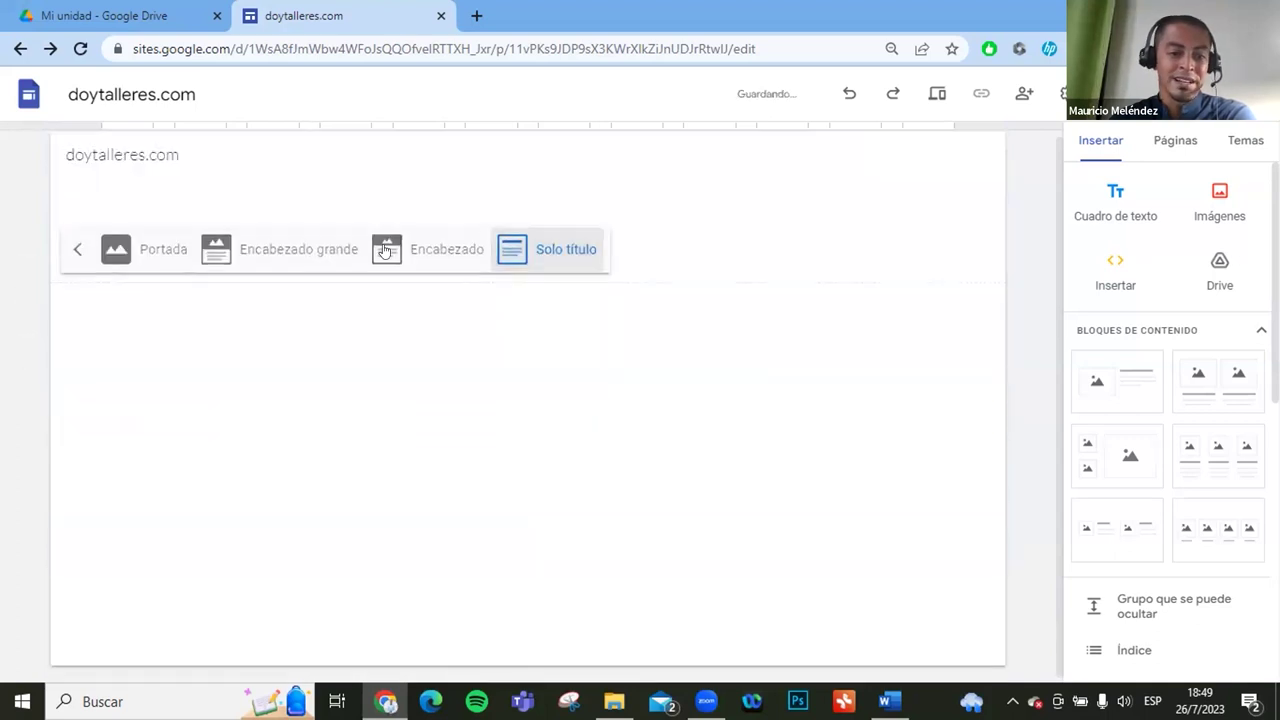
{"action": "key", "text": "ctrl+z"}
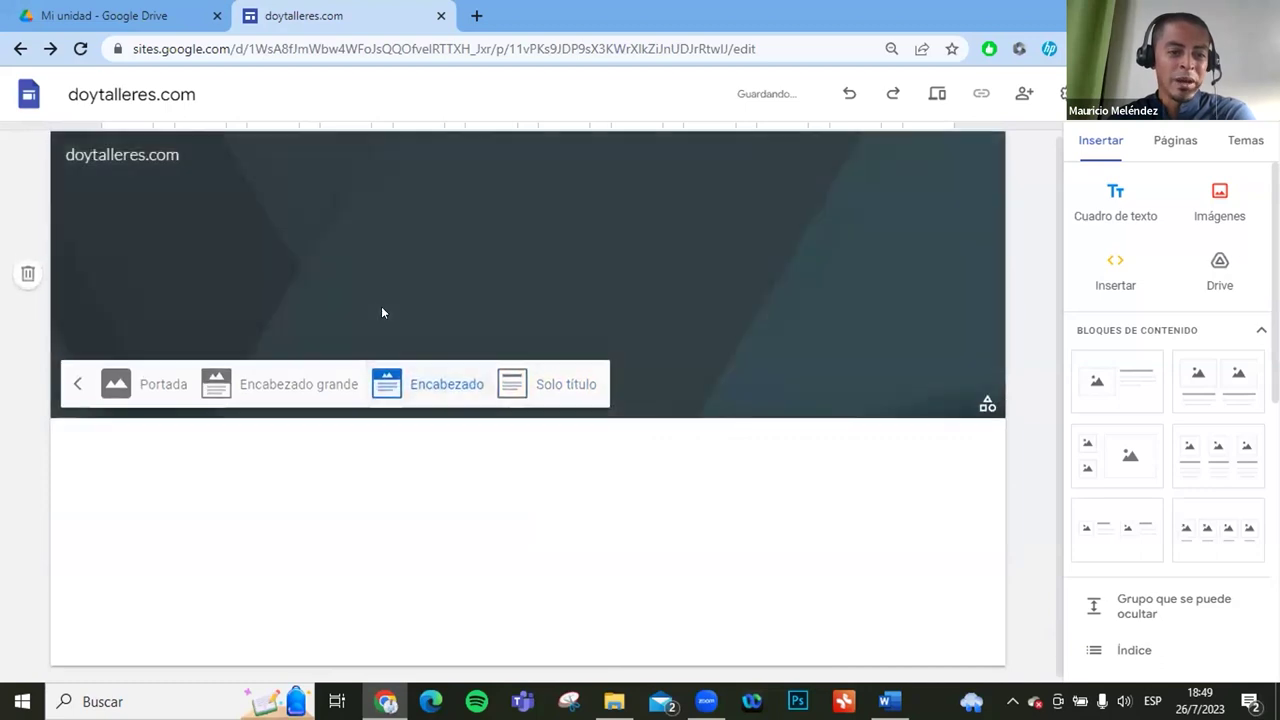
{"action": "left_click", "coordinate": [145, 385]}
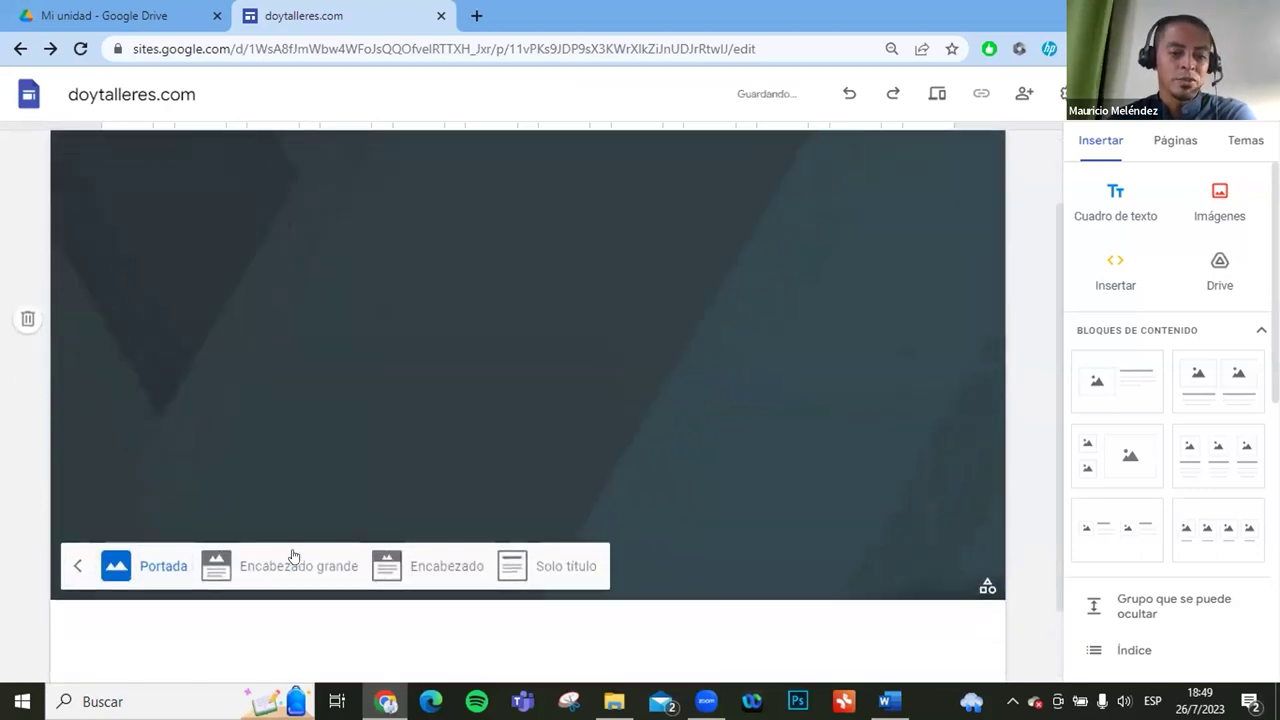
{"action": "left_click", "coordinate": [300, 558]}
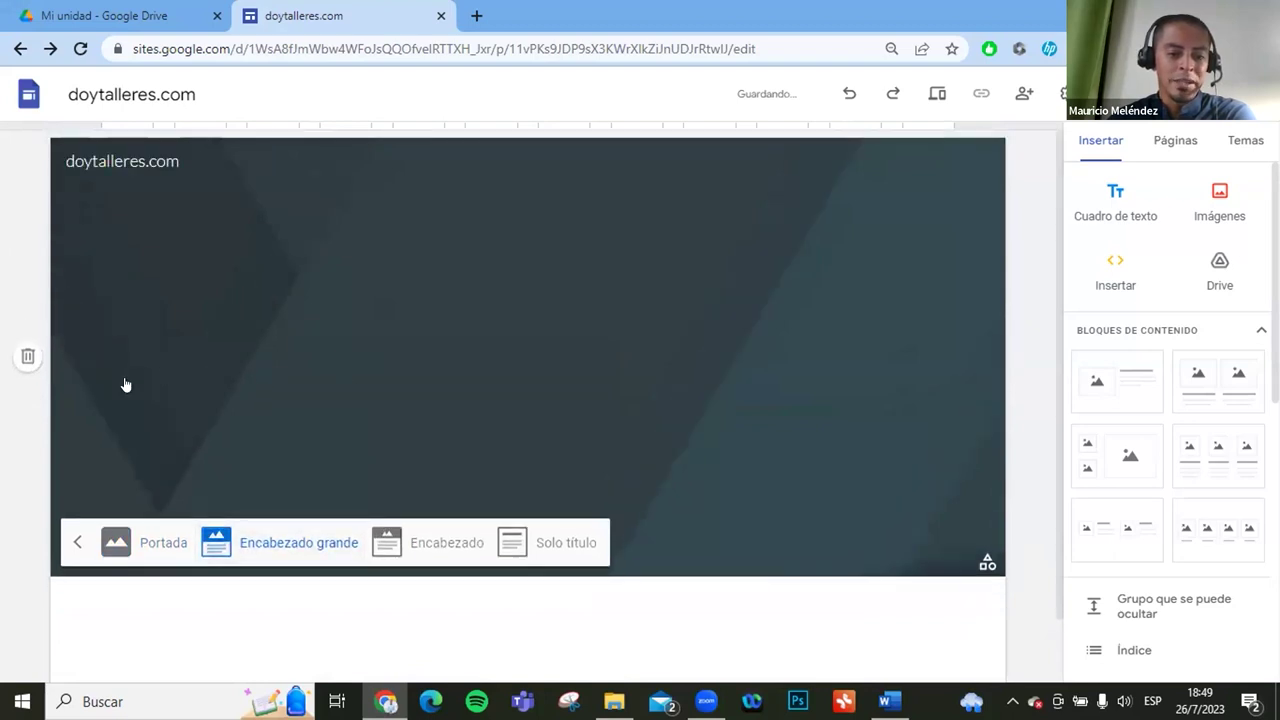
{"action": "left_click", "coordinate": [440, 542]}
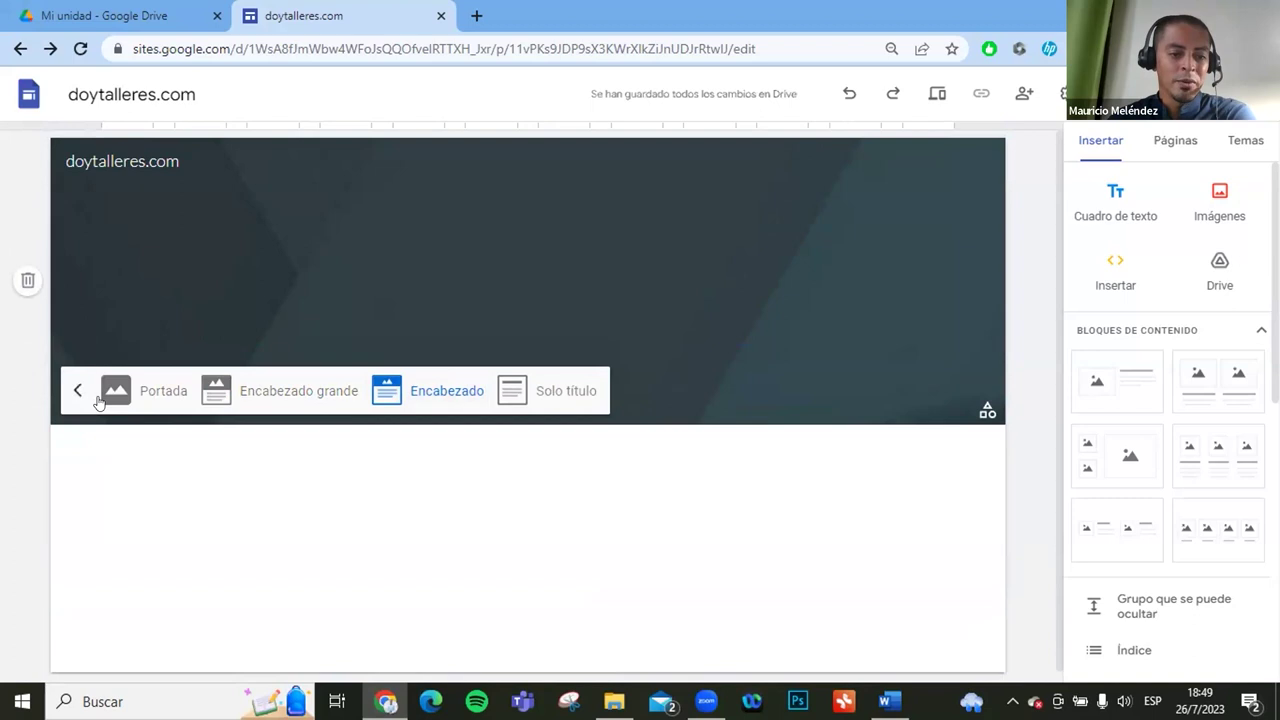
Upload the doytalleres.com logo from the computer as the header image of the Inicio page.
{"action": "left_click", "coordinate": [78, 390]}
{"action": "left_click", "coordinate": [100, 398]}
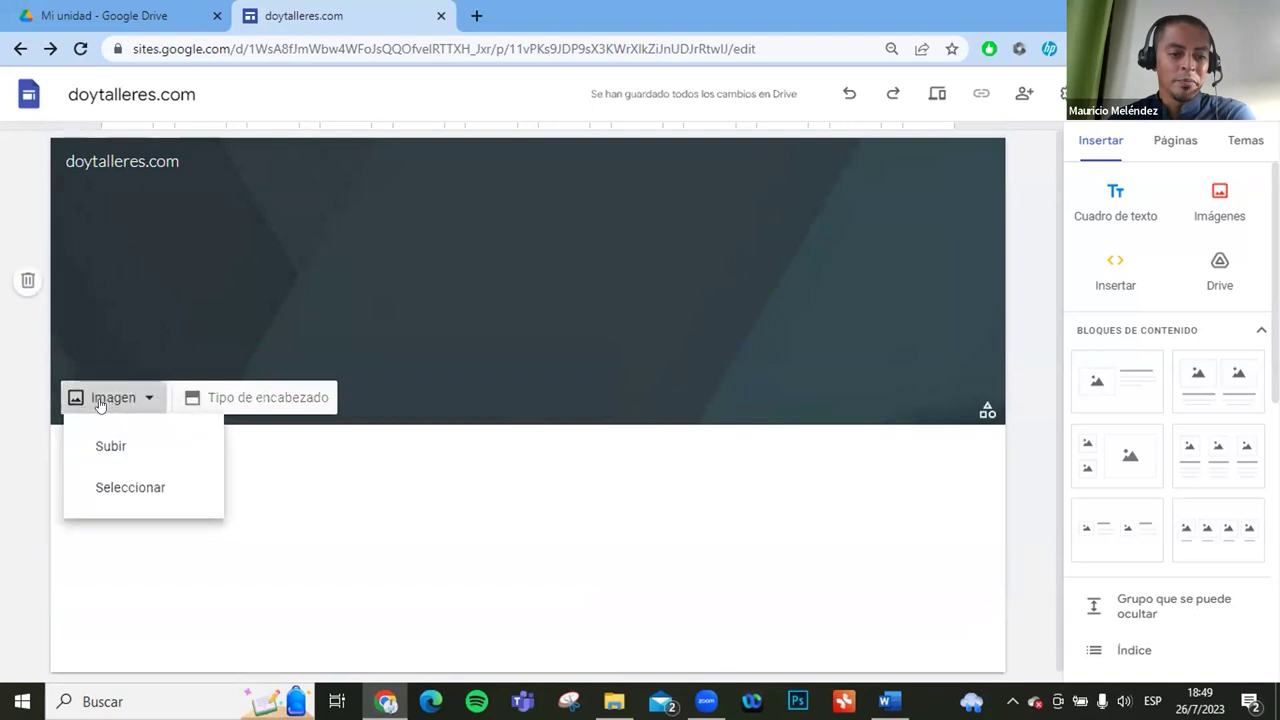
{"action": "left_click", "coordinate": [140, 452]}
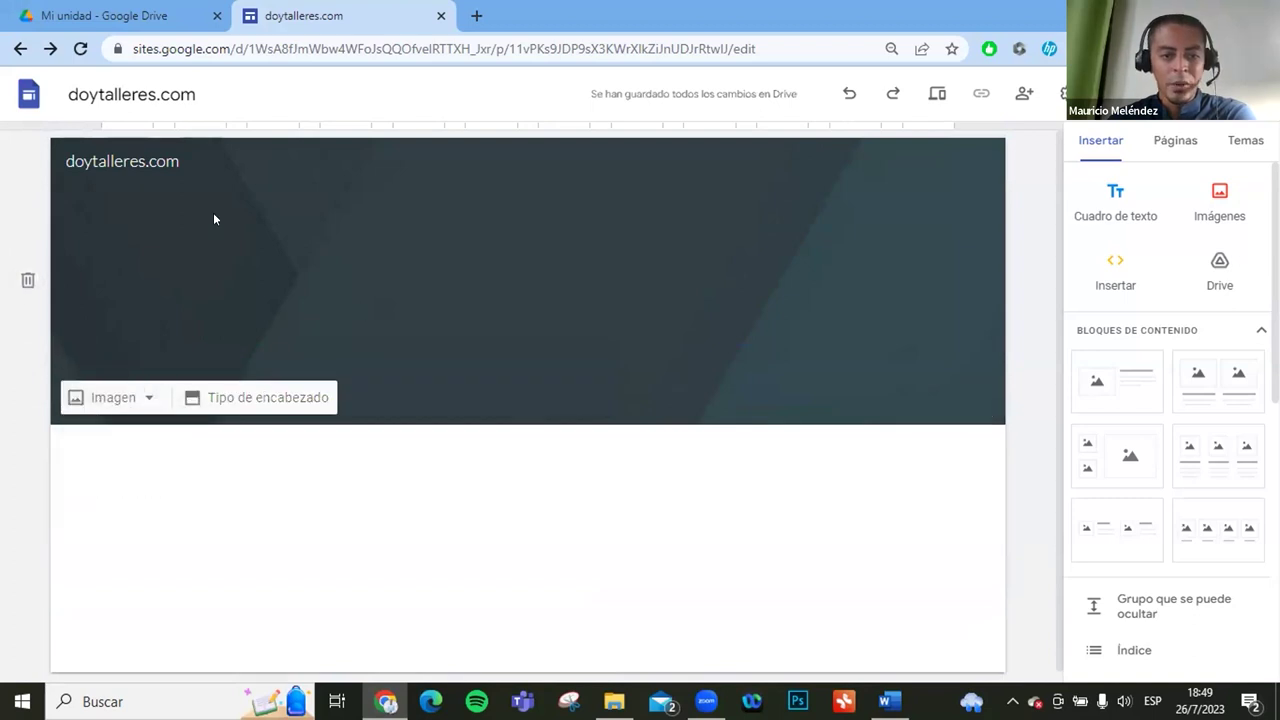
{"action": "double_click", "coordinate": [176, 157]}
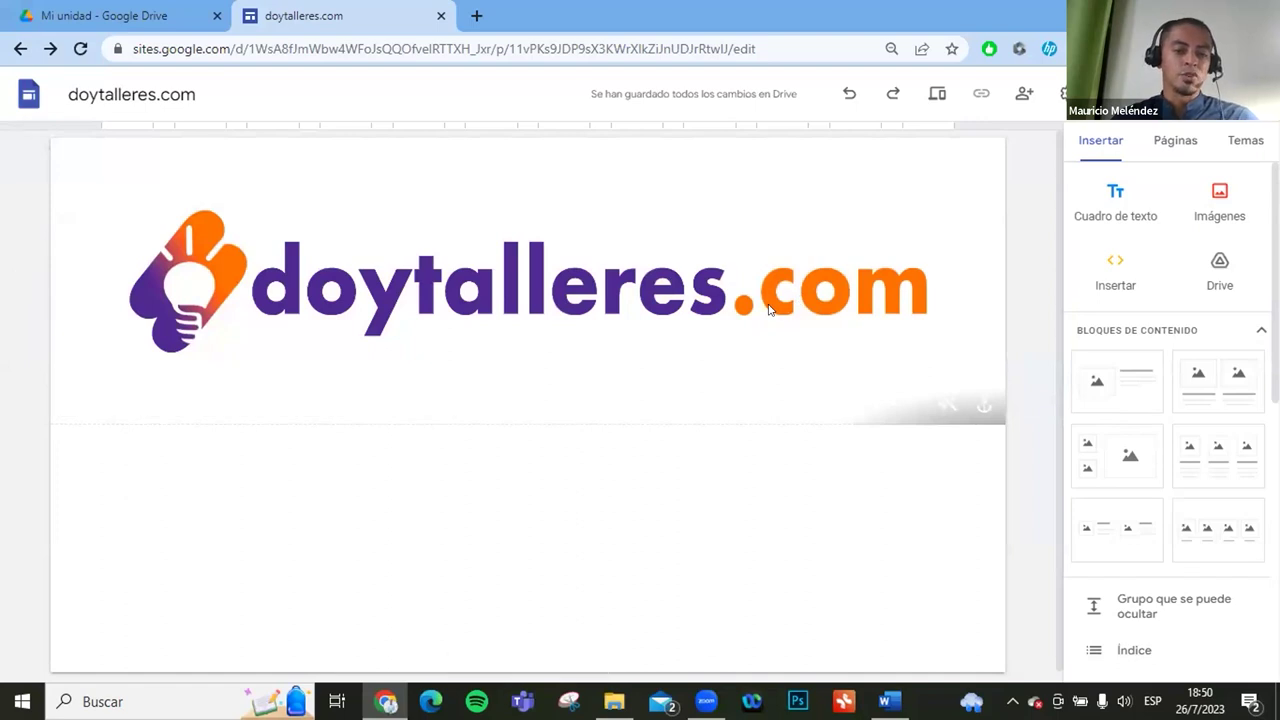
{"action": "mouse_move", "coordinate": [770, 310]}
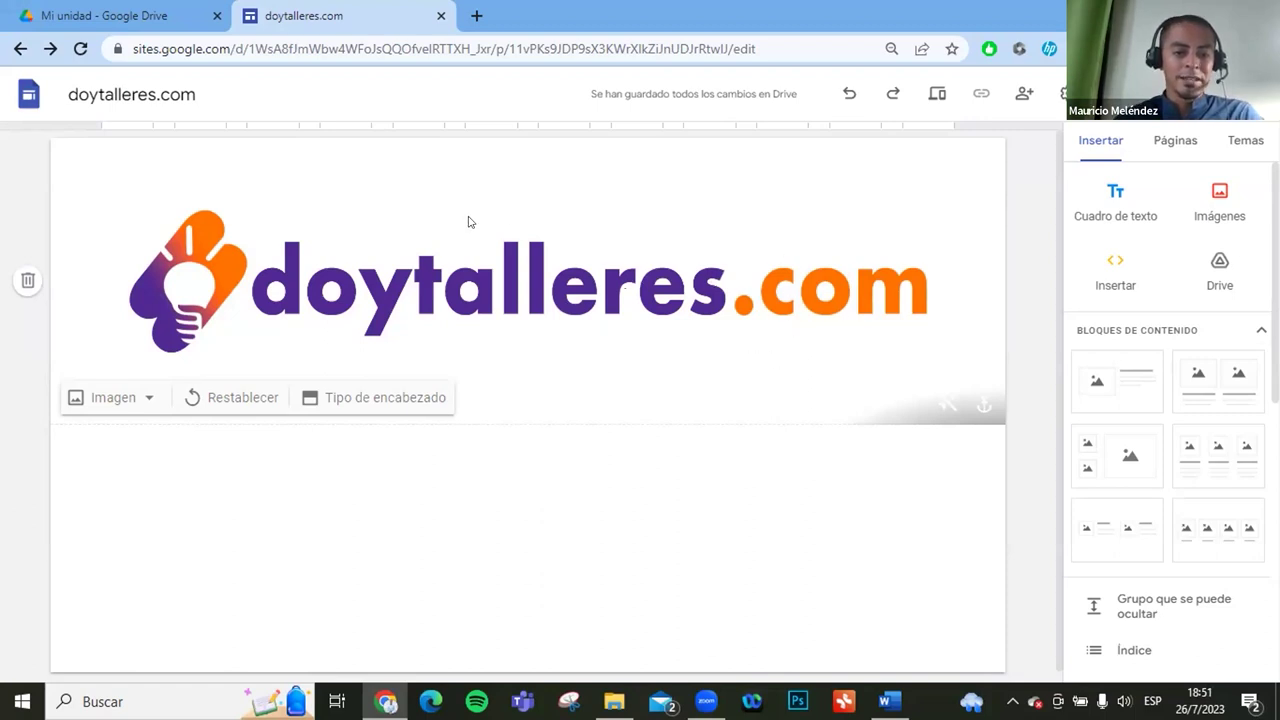
{"action": "key", "text": "alt+Tab"}
{"action": "key", "text": "alt+Tab"}
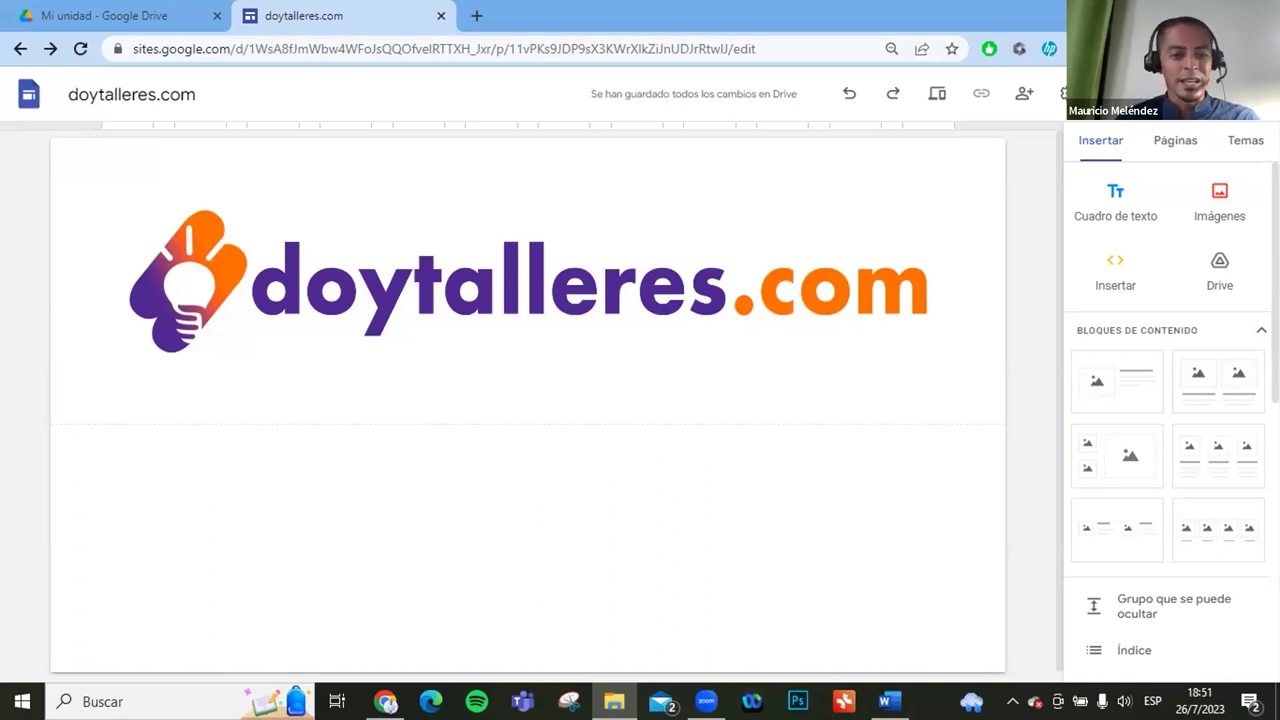
{"action": "mouse_move", "coordinate": [405, 290]}
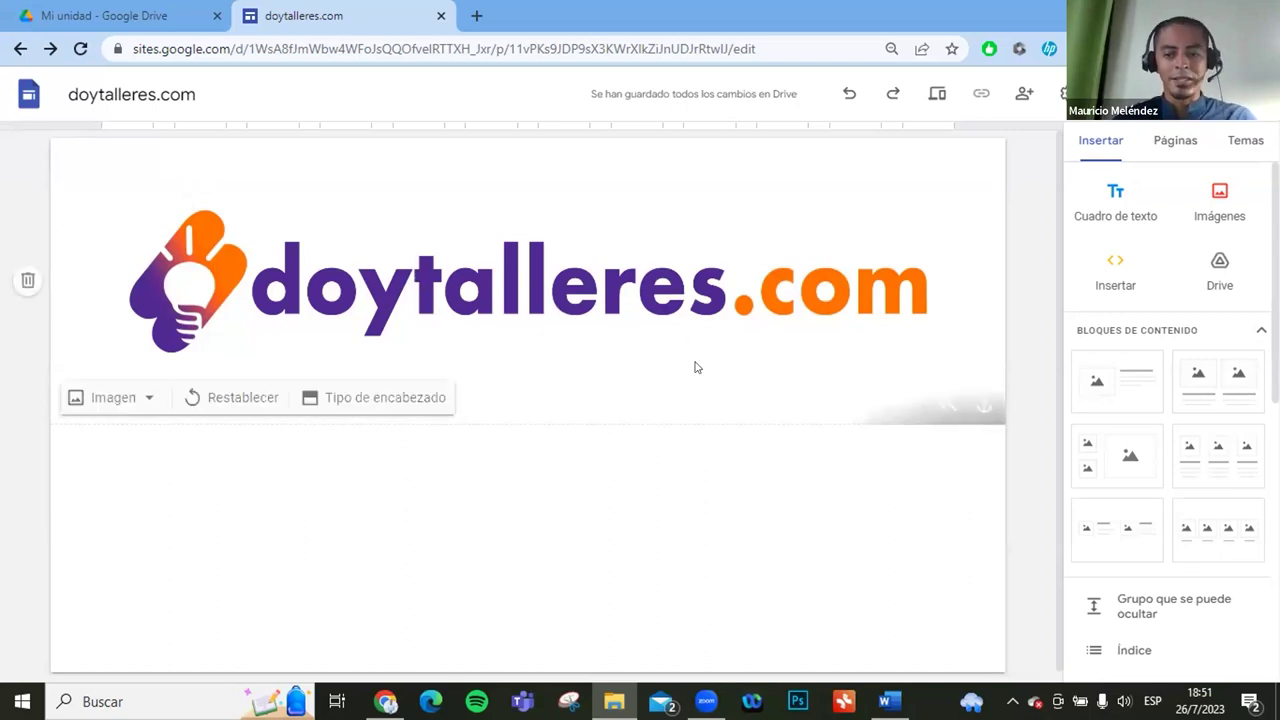
Examine the content blocks and other elements that can be inserted into the page.
{"action": "scroll", "coordinate": [1124, 506], "scroll_direction": "down", "scroll_amount": 1}
{"action": "scroll", "coordinate": [1135, 505], "scroll_direction": "down", "scroll_amount": 3}
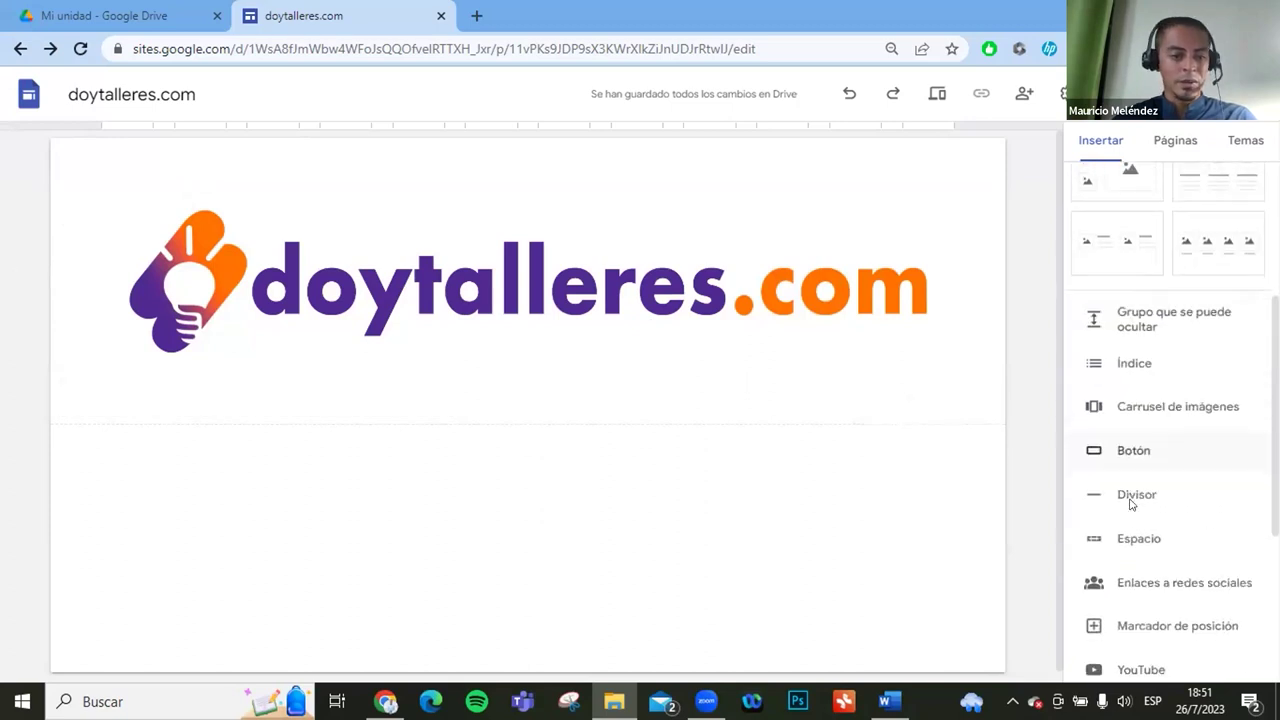
{"action": "scroll", "coordinate": [1140, 510], "scroll_direction": "up", "scroll_amount": 2}
{"action": "scroll", "coordinate": [1147, 516], "scroll_direction": "up", "scroll_amount": 2}
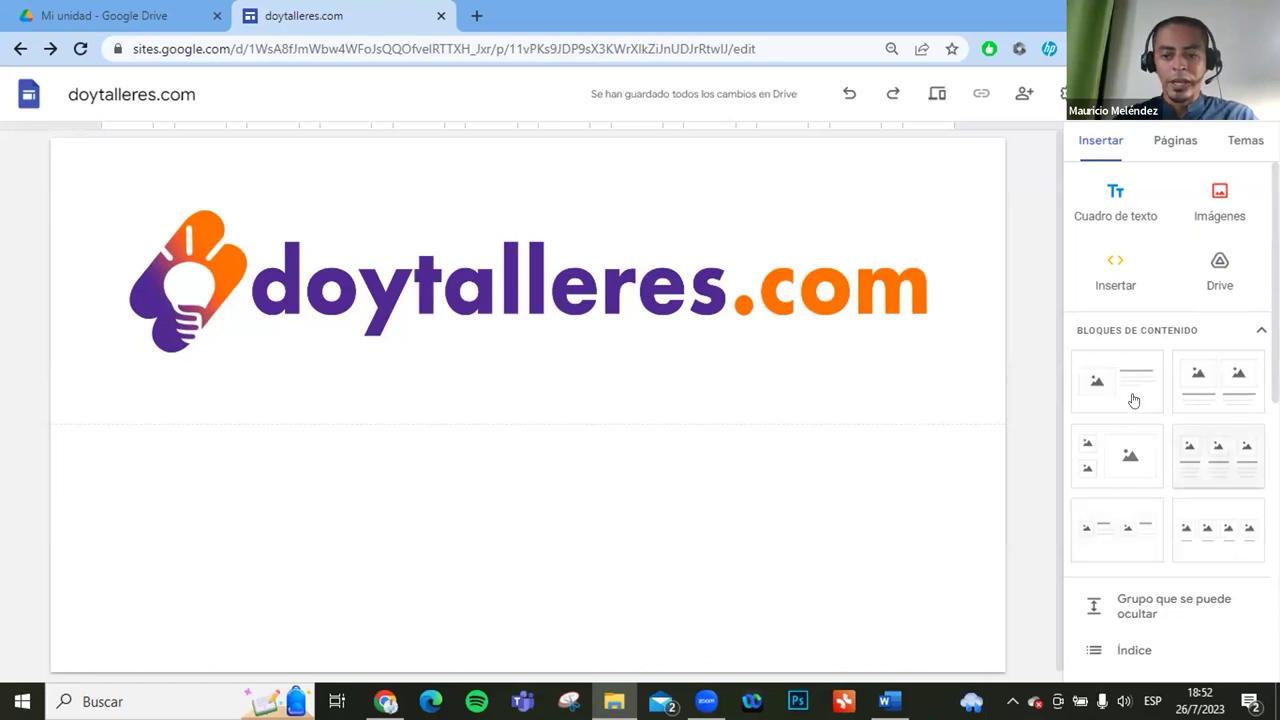
{"action": "scroll", "coordinate": [1188, 390], "scroll_direction": "down", "scroll_amount": 5}
{"action": "scroll", "coordinate": [1183, 403], "scroll_direction": "up", "scroll_amount": 5}
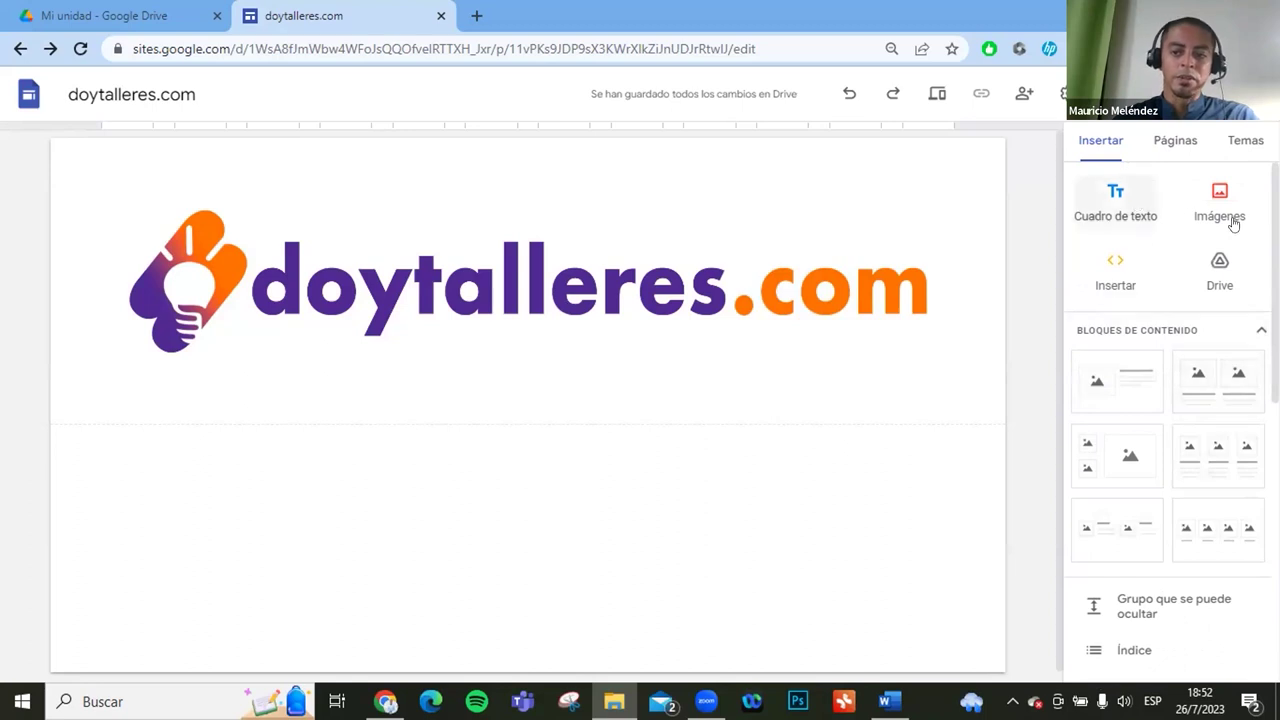
{"action": "scroll", "coordinate": [1150, 252], "scroll_direction": "down", "scroll_amount": 2}
{"action": "scroll", "coordinate": [1155, 330], "scroll_direction": "up", "scroll_amount": 2}
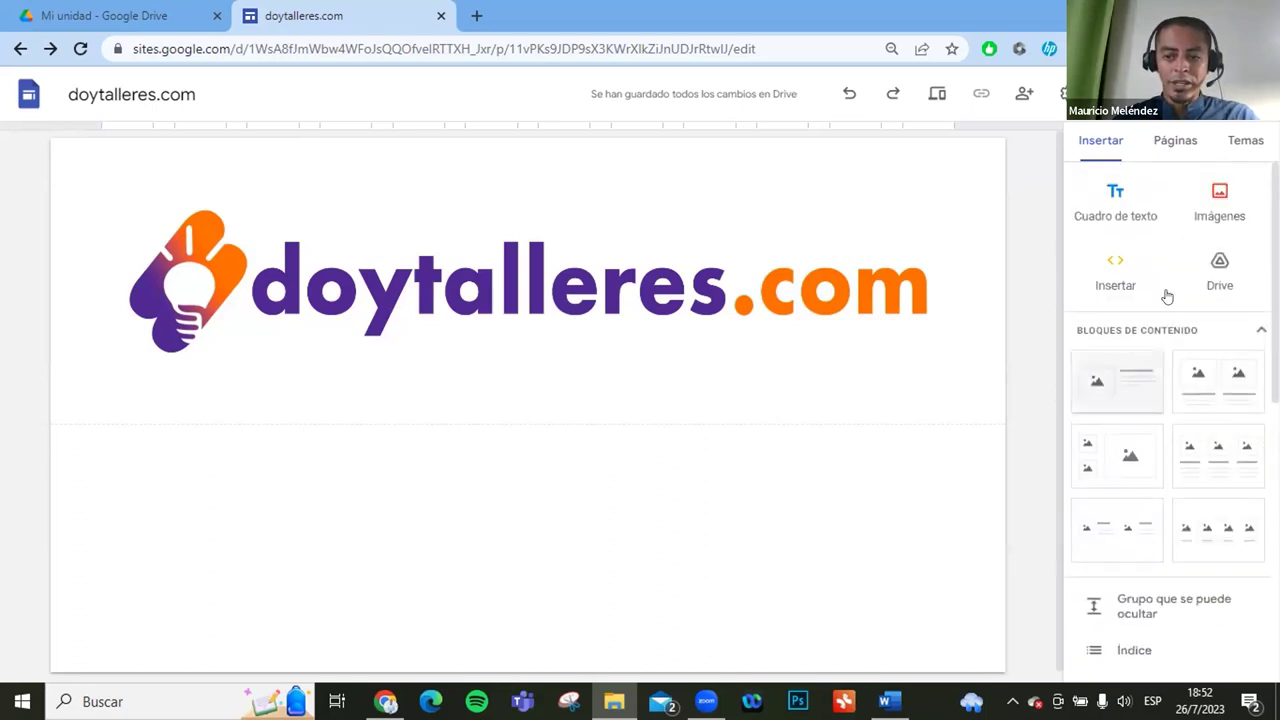
Insert a divider below the logo header and an empty text box beneath the divider.
{"action": "scroll", "coordinate": [1180, 380], "scroll_direction": "down", "scroll_amount": 1}
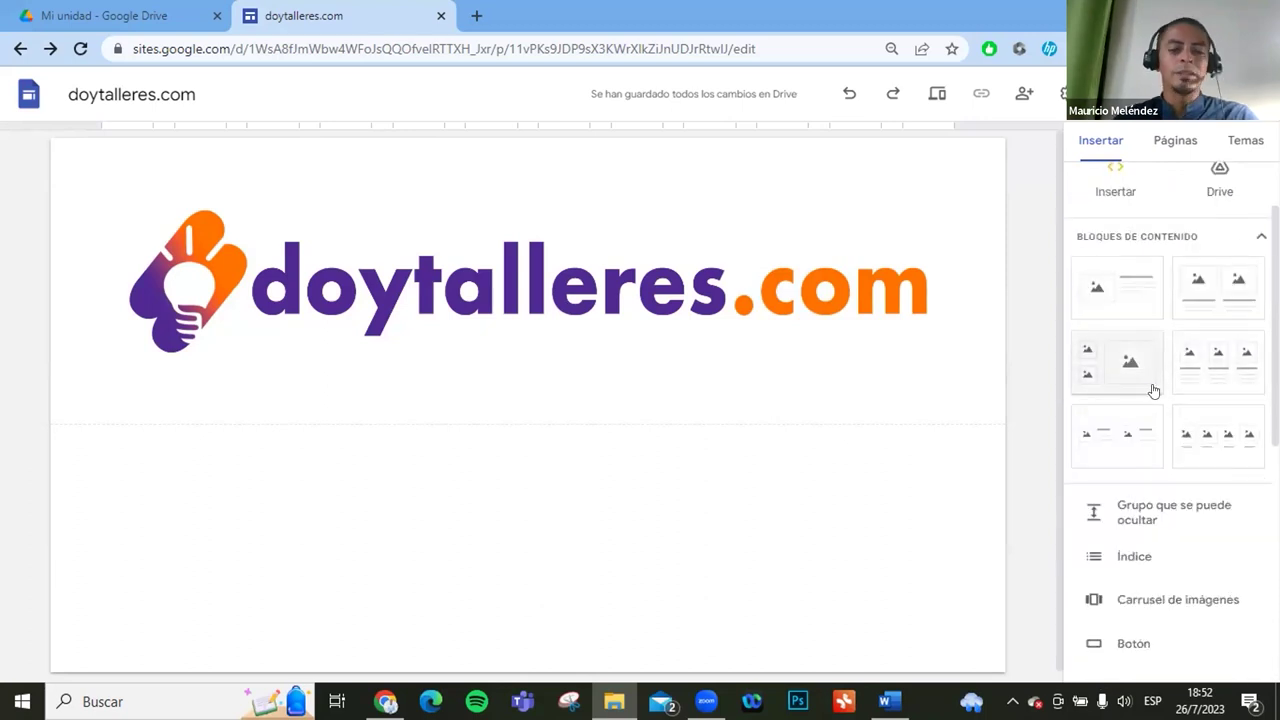
{"action": "scroll", "coordinate": [1152, 395], "scroll_direction": "down", "scroll_amount": 3}
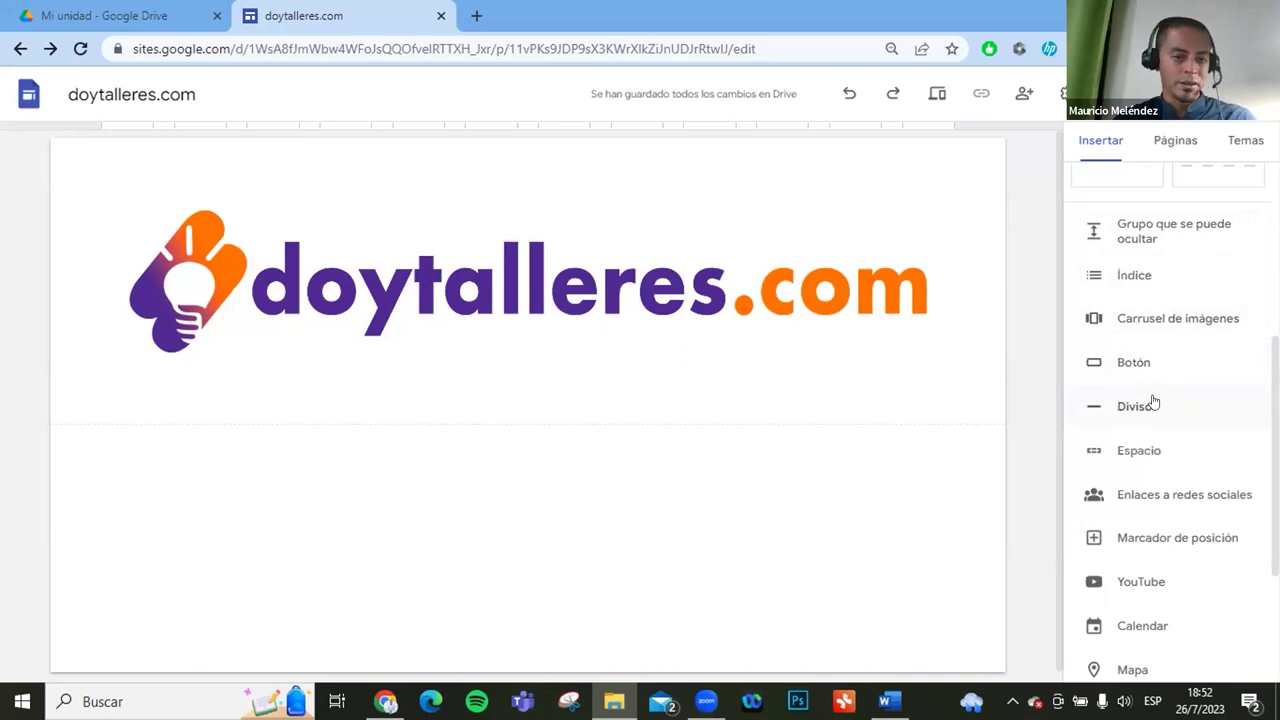
{"action": "left_click", "coordinate": [1148, 408]}
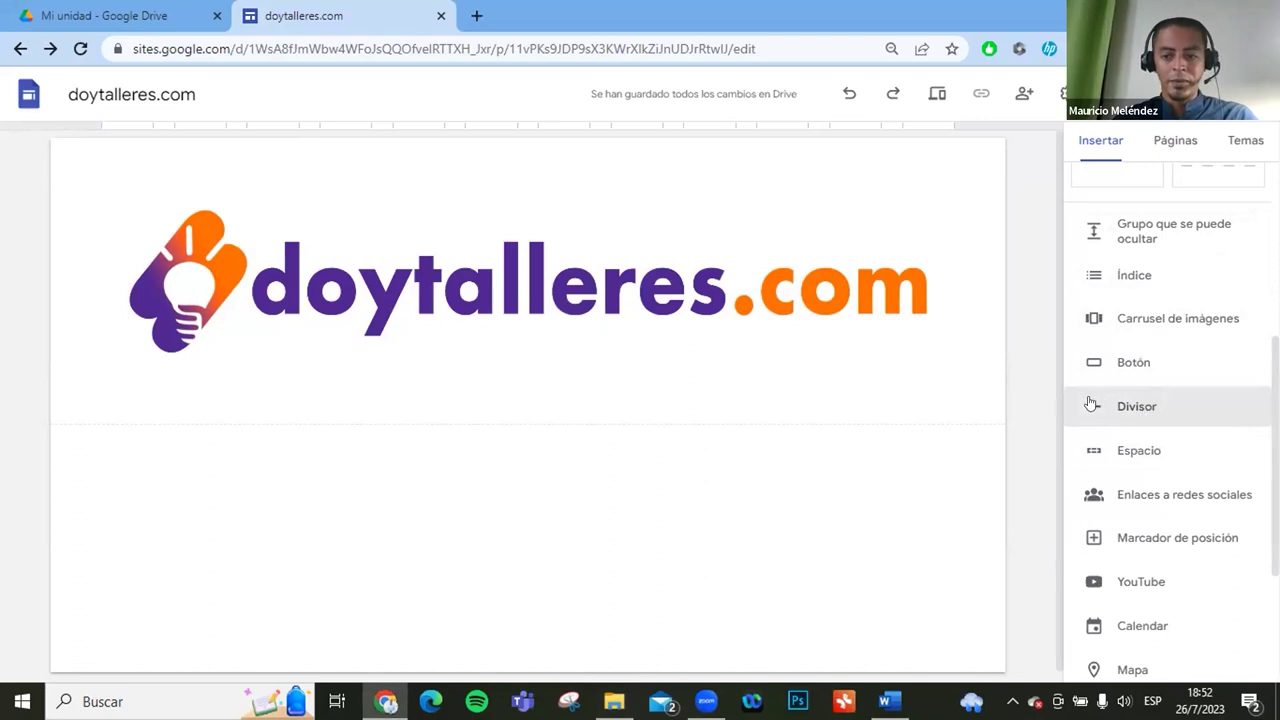
{"action": "left_click", "coordinate": [1100, 406]}
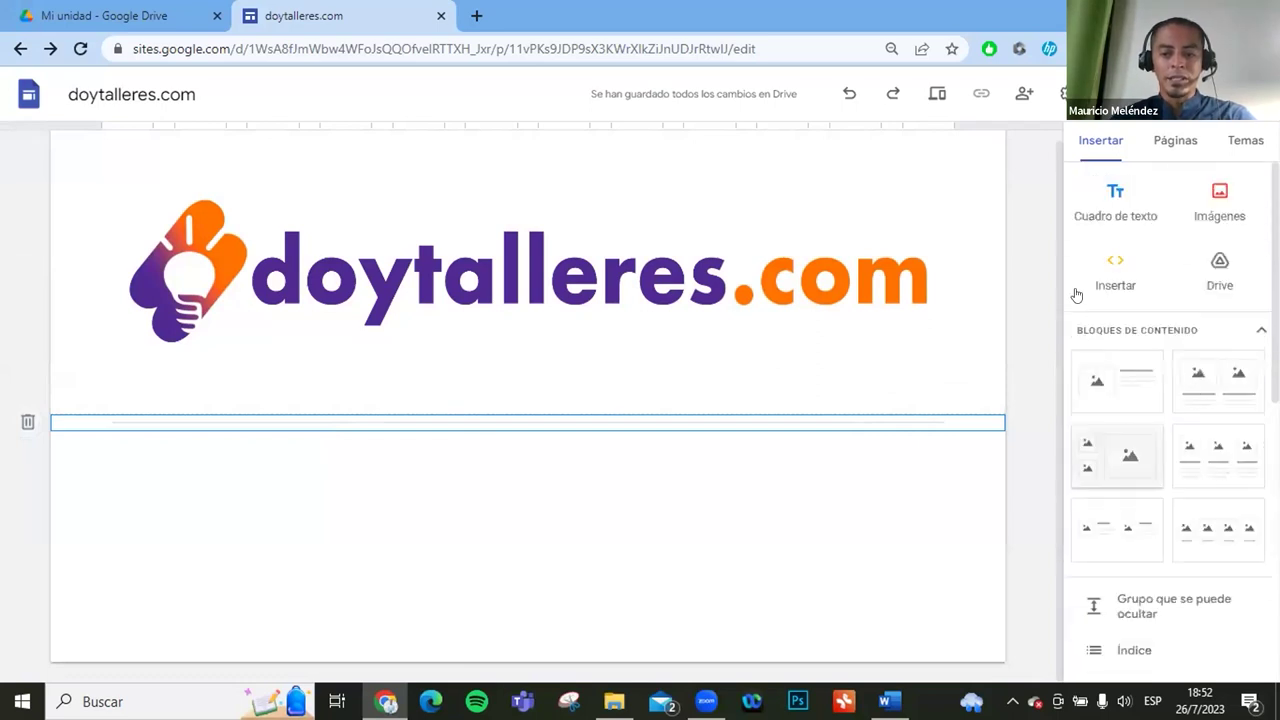
{"action": "left_click", "coordinate": [1111, 205]}
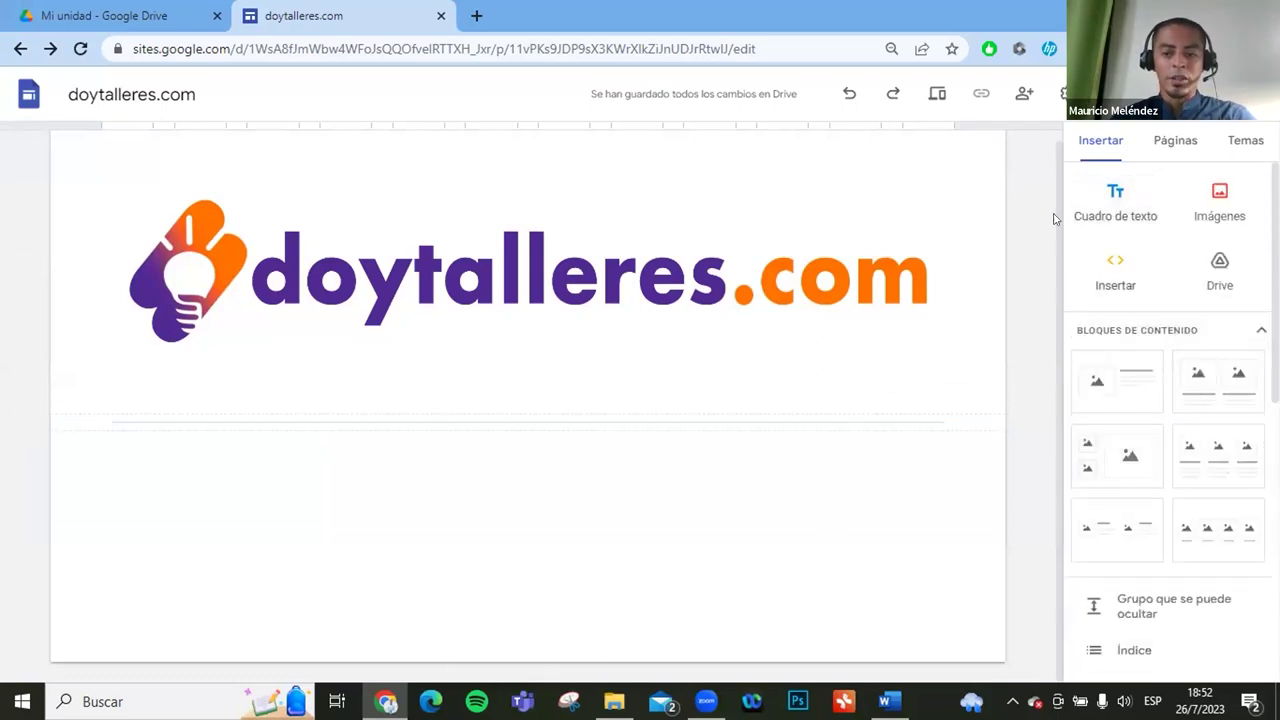
{"action": "left_click", "coordinate": [1115, 196]}
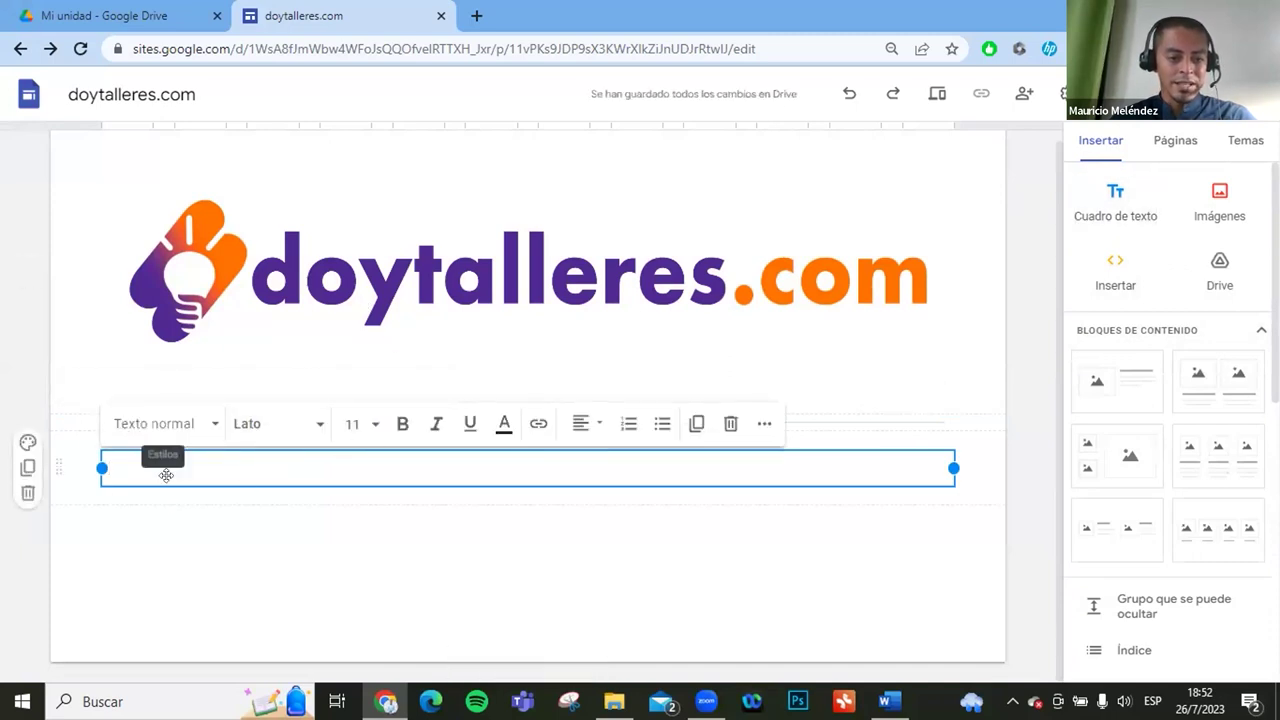
Fill the empty text box with the prepared paragraph starting "Talleres, capacitaciones y webinars enfocadas a distintos grupos", and remove the blank line after it.
{"action": "key", "text": "alt+Tab"}
{"action": "key", "text": "alt+Tab"}
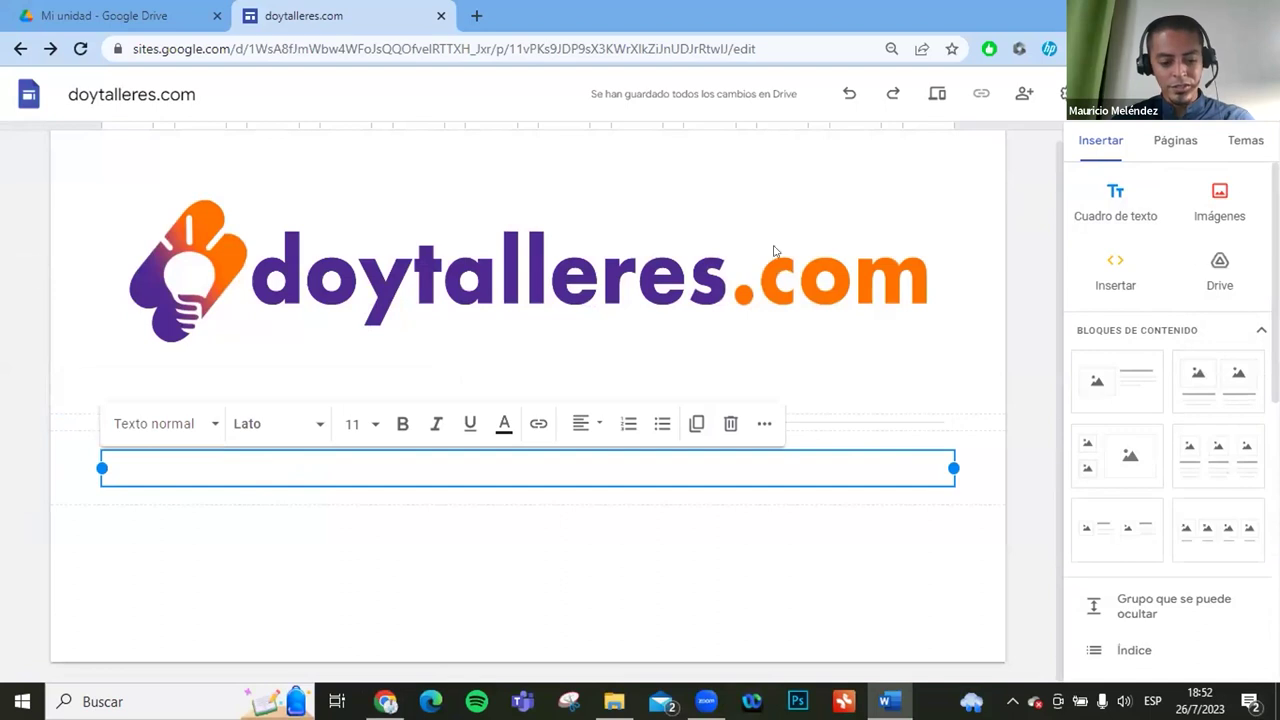
{"action": "left_click", "coordinate": [394, 456]}
{"action": "type", "text": "Talleres, capacitaciones y webinars enfocadas a distintos grupos según sus intereses y actividades; las cuales son desarrolladas en modalidad virtual a través de un asesor en línea o en modalidad presencial."}
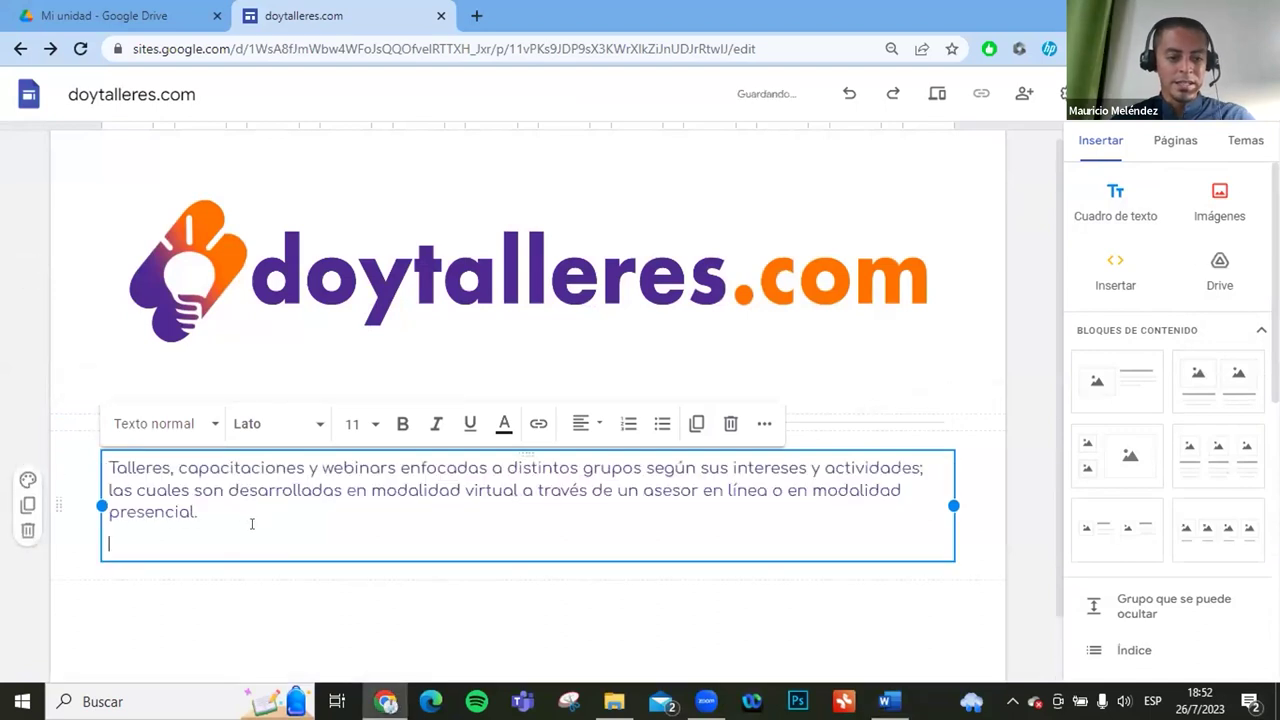
{"action": "key", "text": "BackSpace"}
{"action": "key", "text": "BackSpace"}
{"action": "type", "text": "."}
Center the whole "Talleres, capacitaciones y webinars" paragraph and make it bold.
{"action": "key", "text": "ctrl+a"}
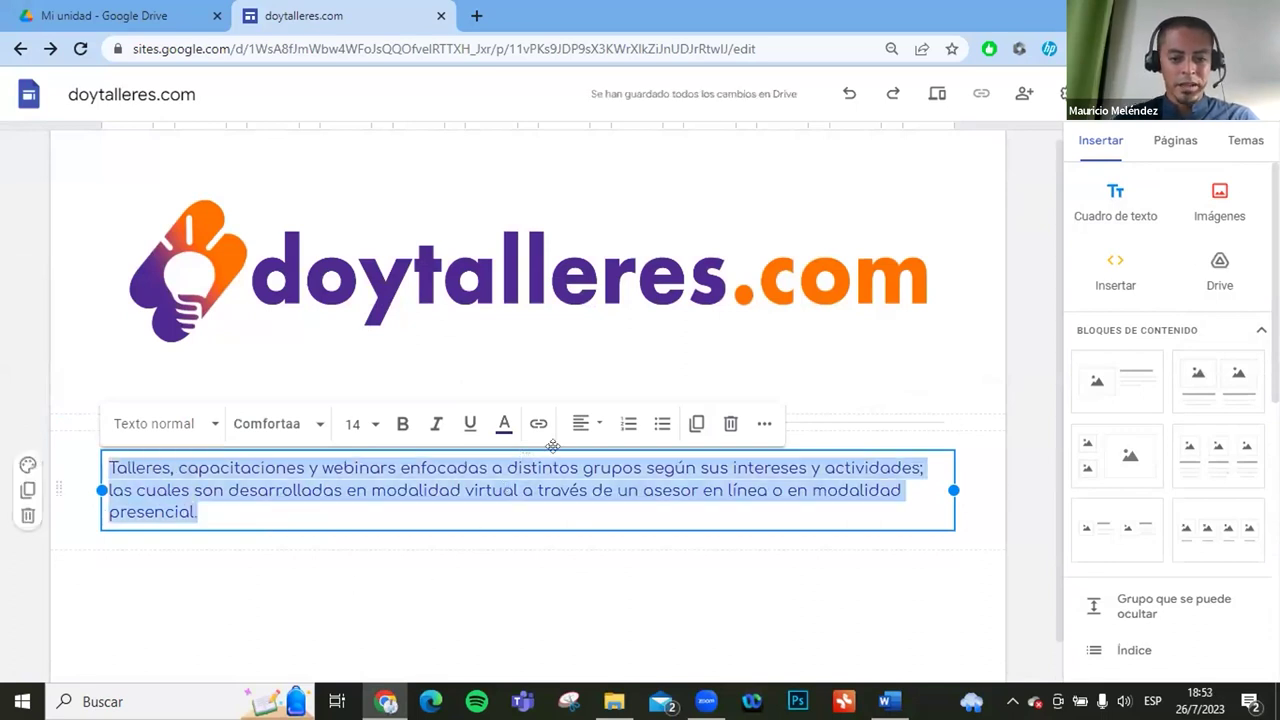
{"action": "left_click", "coordinate": [580, 423]}
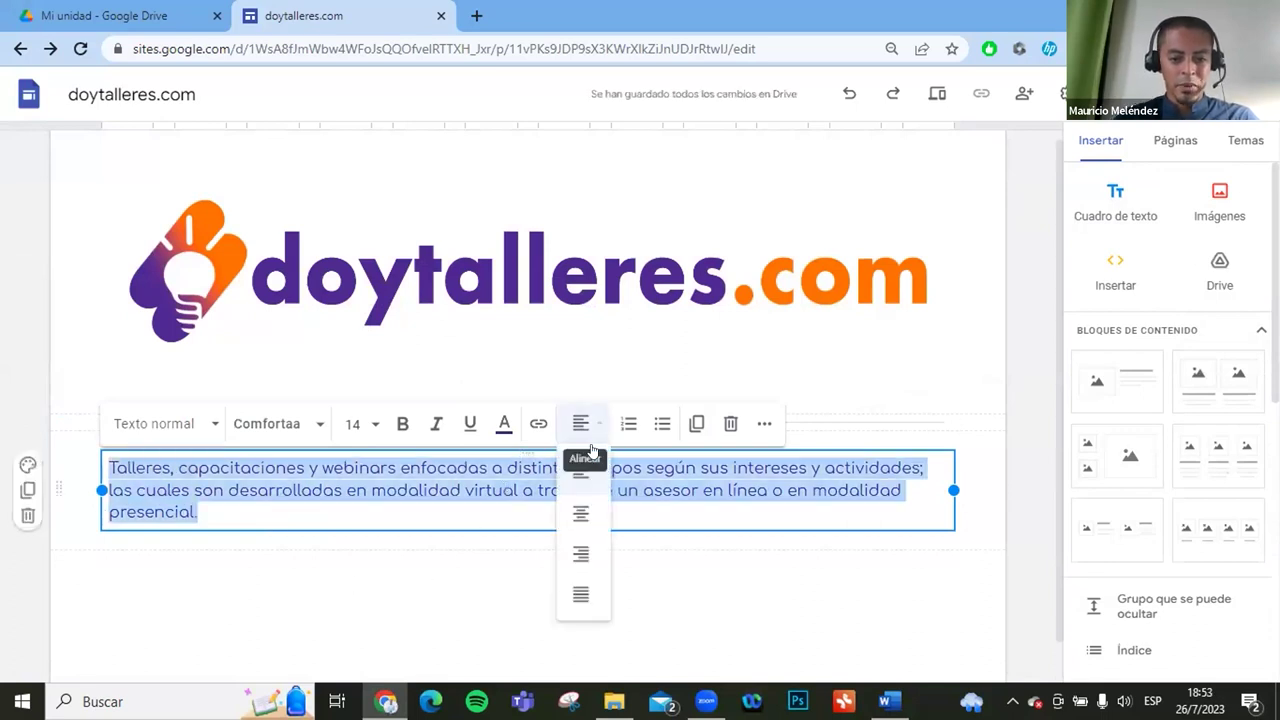
{"action": "left_click", "coordinate": [580, 510]}
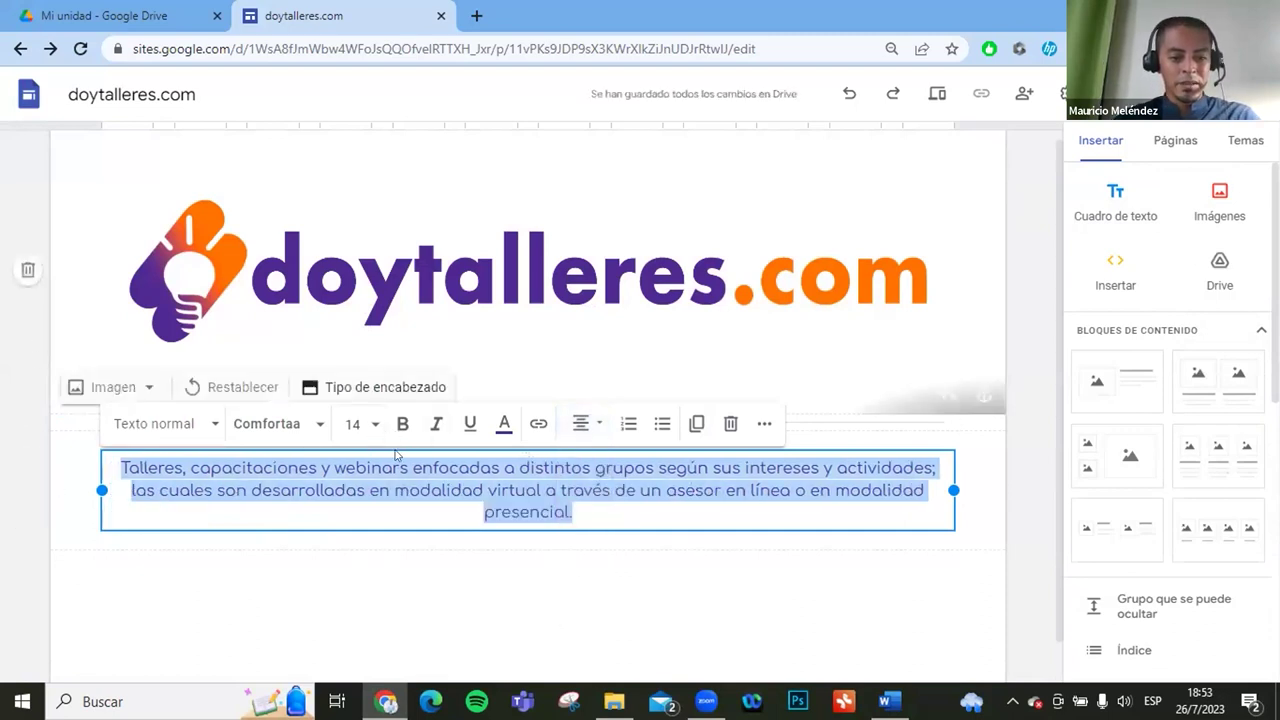
{"action": "left_click", "coordinate": [402, 423]}
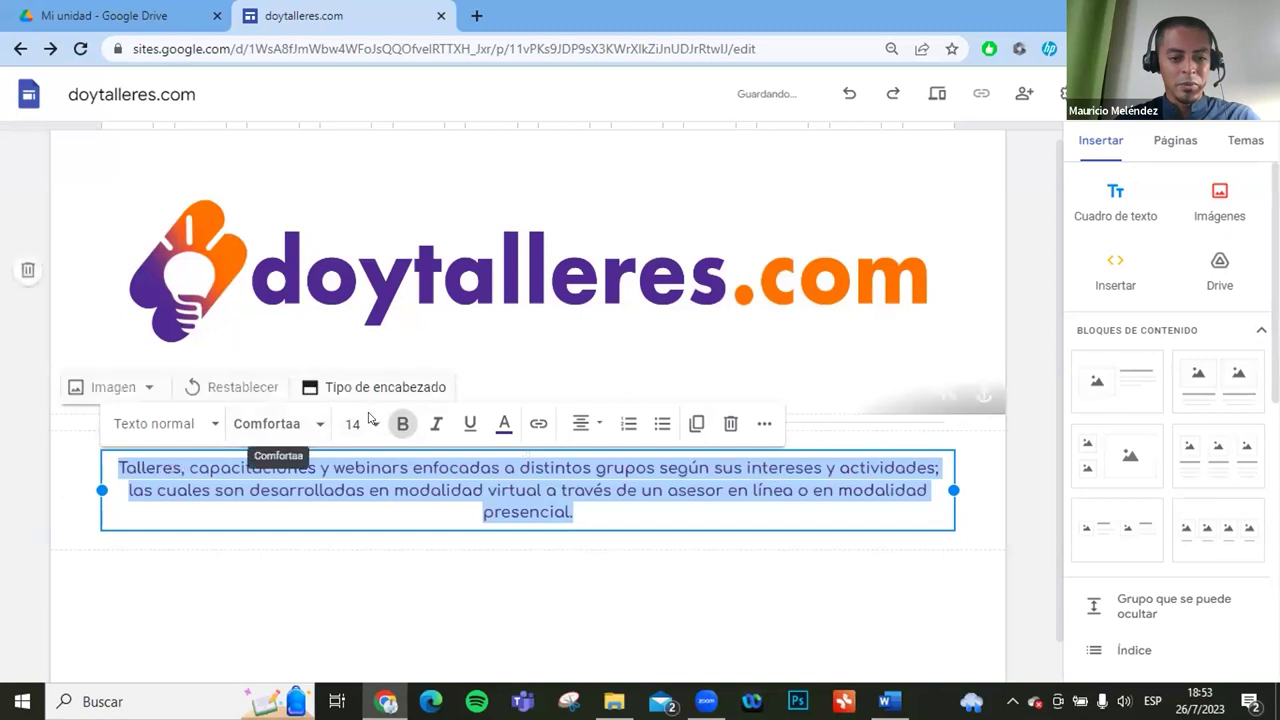
Try font sizes 30 and 24 on the paragraph below the logo, and set its size to 22.
{"action": "left_click", "coordinate": [352, 423]}
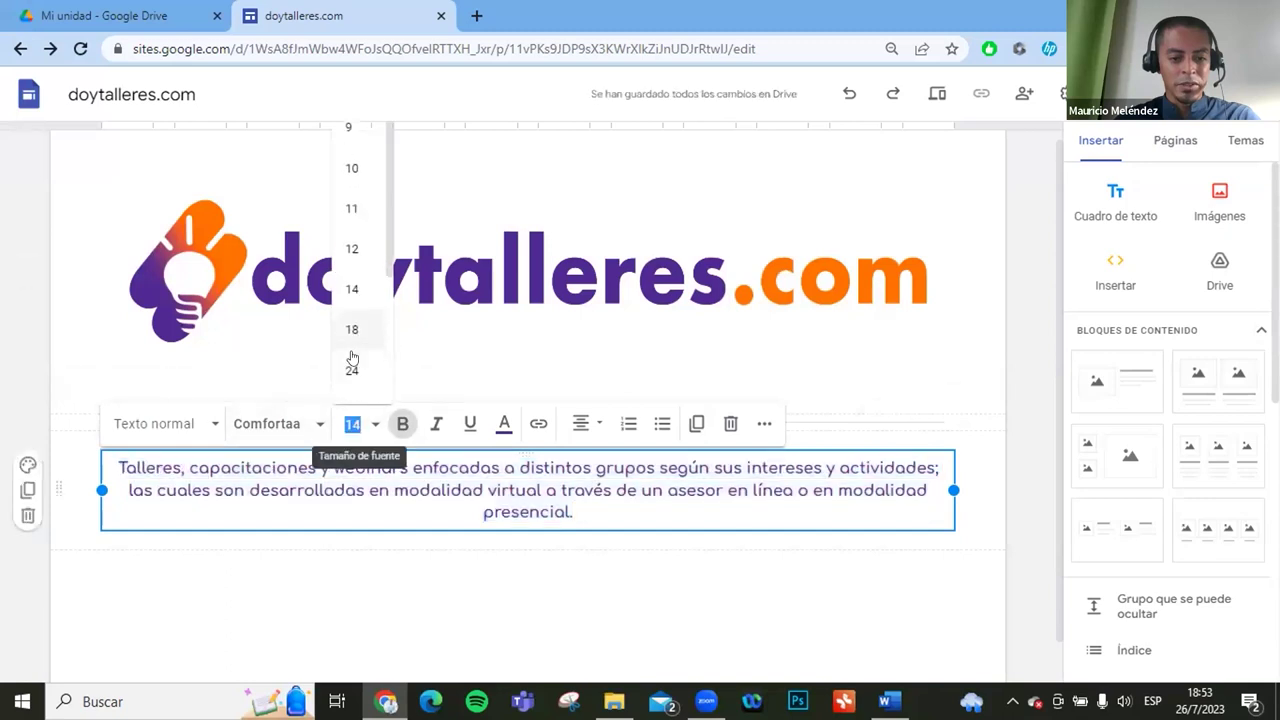
{"action": "scroll", "coordinate": [352, 358], "scroll_direction": "down", "scroll_amount": 2}
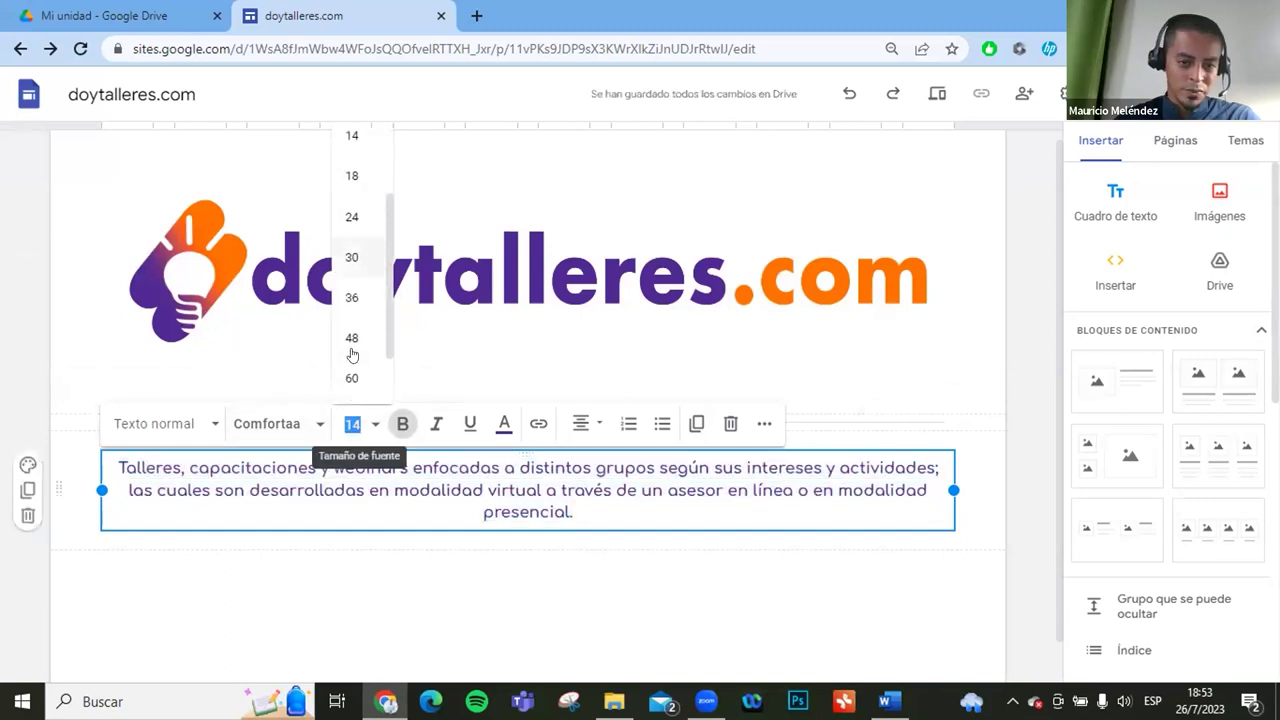
{"action": "left_click", "coordinate": [352, 257]}
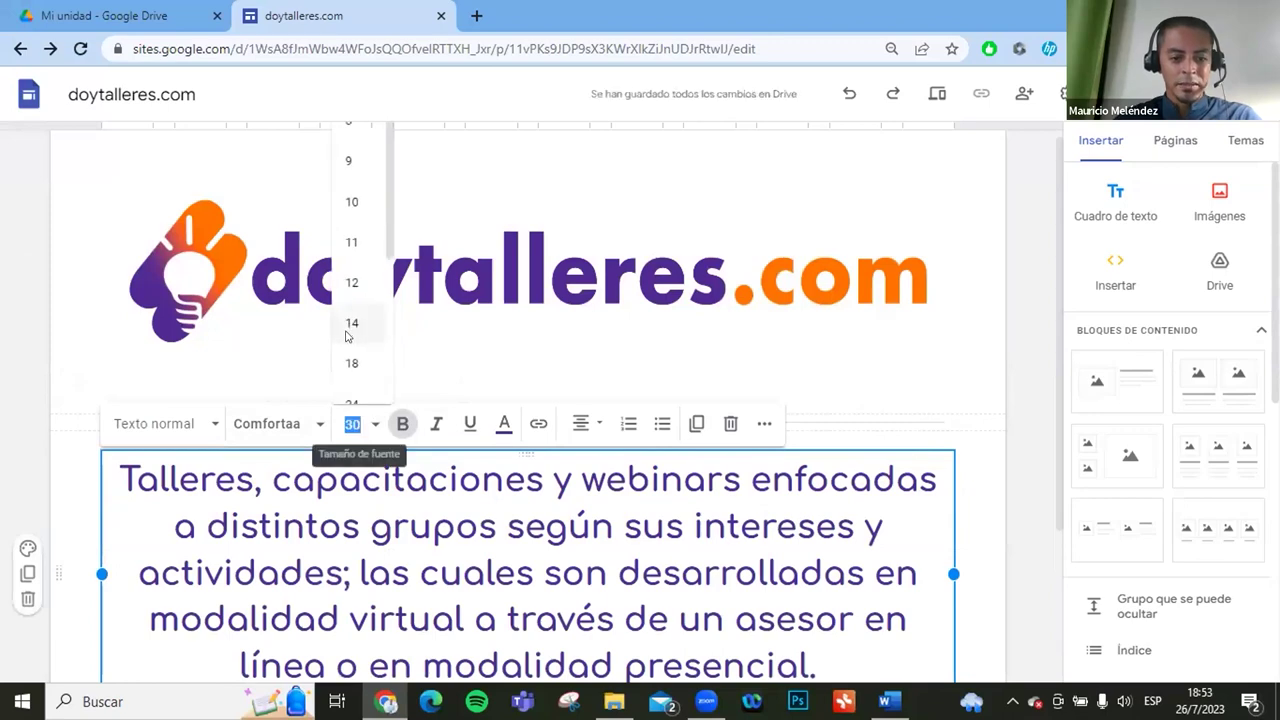
{"action": "key", "text": "Up"}
{"action": "key", "text": "Up"}
{"action": "key", "text": "Return"}
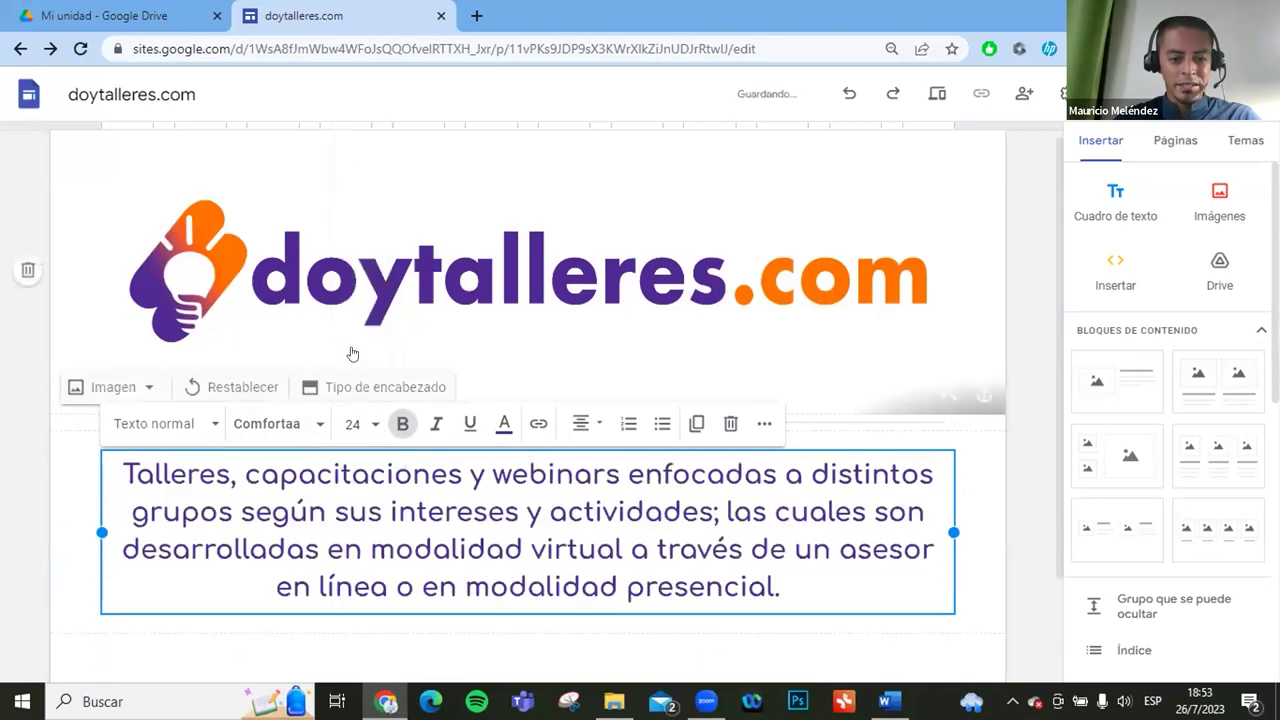
{"action": "left_click", "coordinate": [355, 416]}
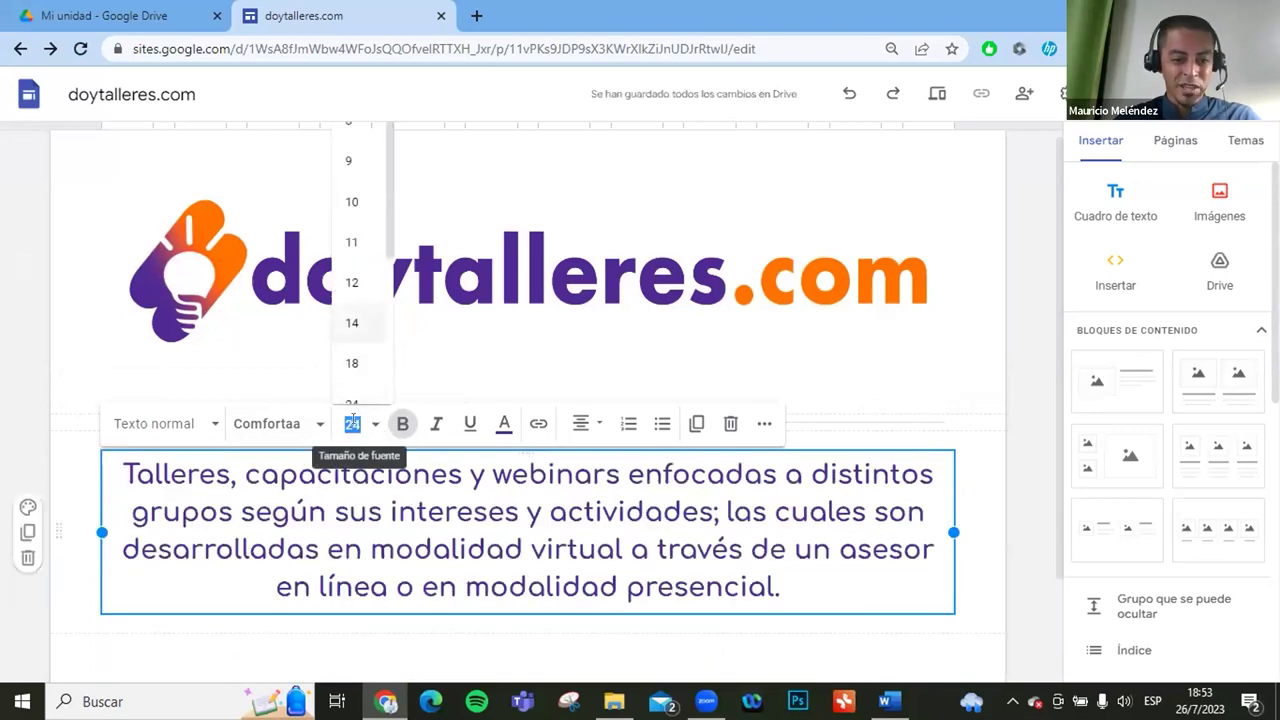
{"action": "type", "text": "22"}
{"action": "key", "text": "Return"}
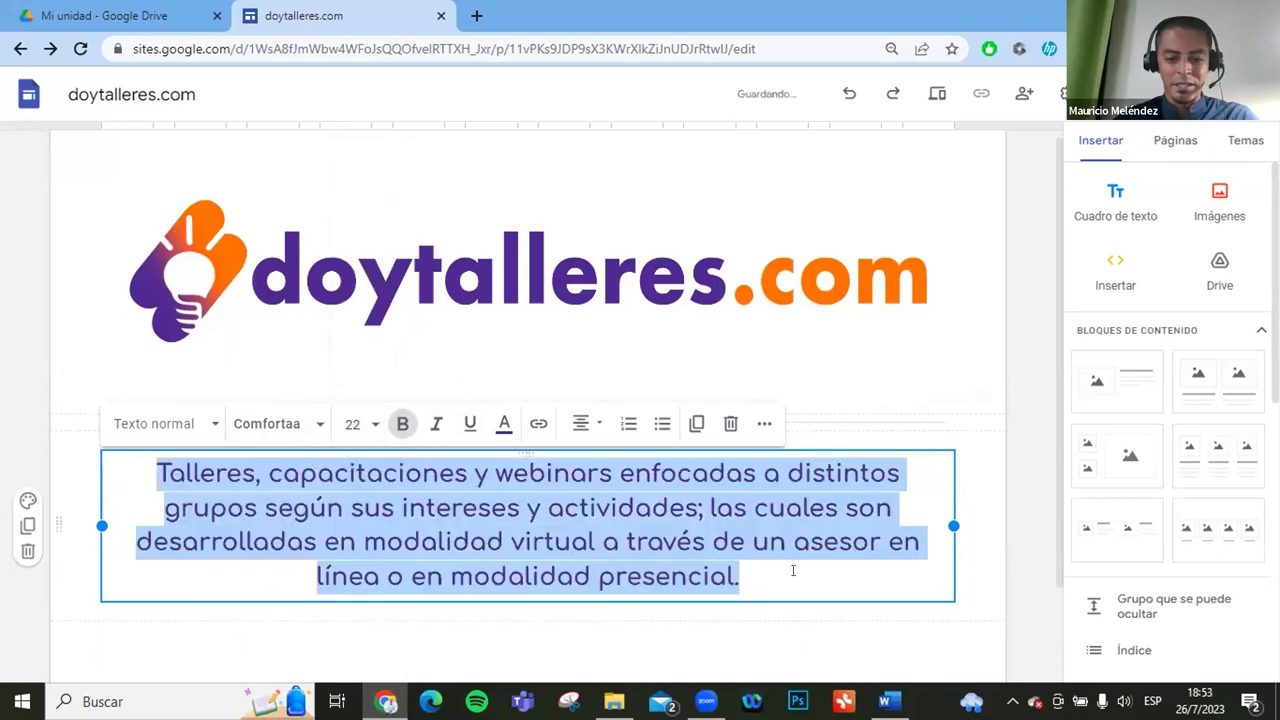
{"action": "key", "text": "Escape"}
Insert a divider below the centered description paragraph.
{"action": "scroll", "coordinate": [701, 508], "scroll_direction": "down", "scroll_amount": 1}
{"action": "scroll", "coordinate": [701, 508], "scroll_direction": "up", "scroll_amount": 1}
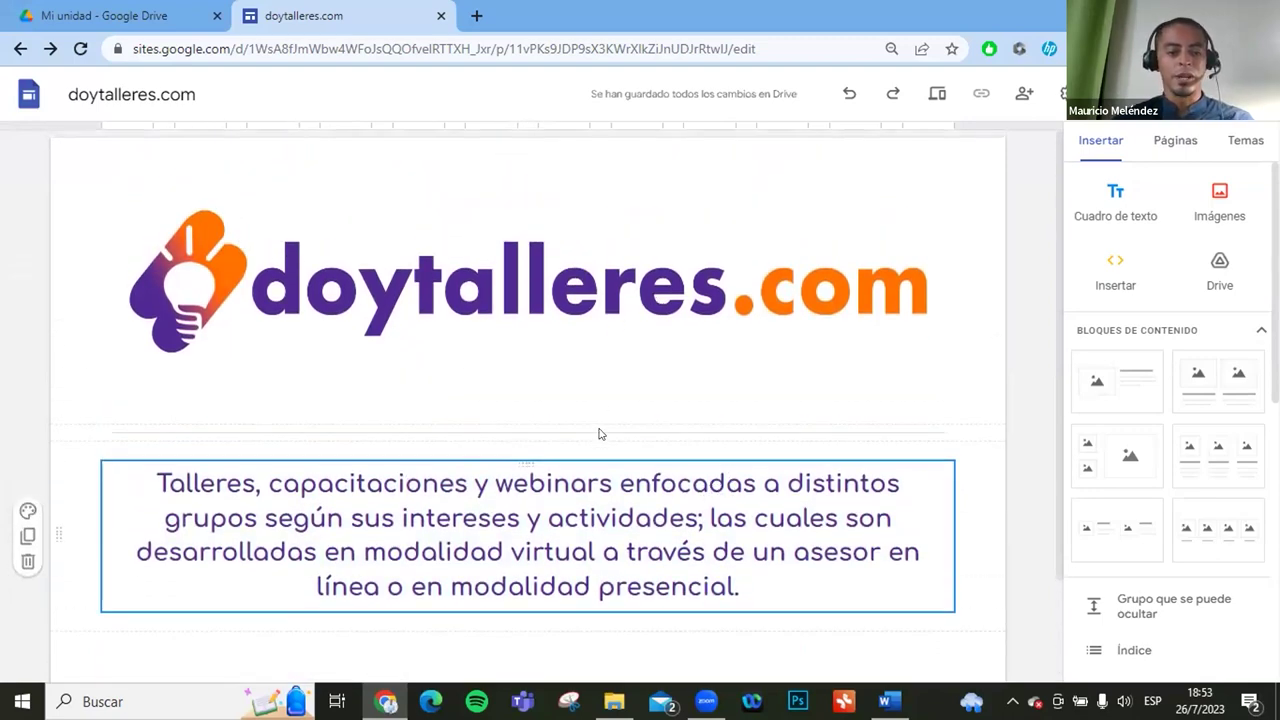
{"action": "scroll", "coordinate": [502, 424], "scroll_direction": "down", "scroll_amount": 1}
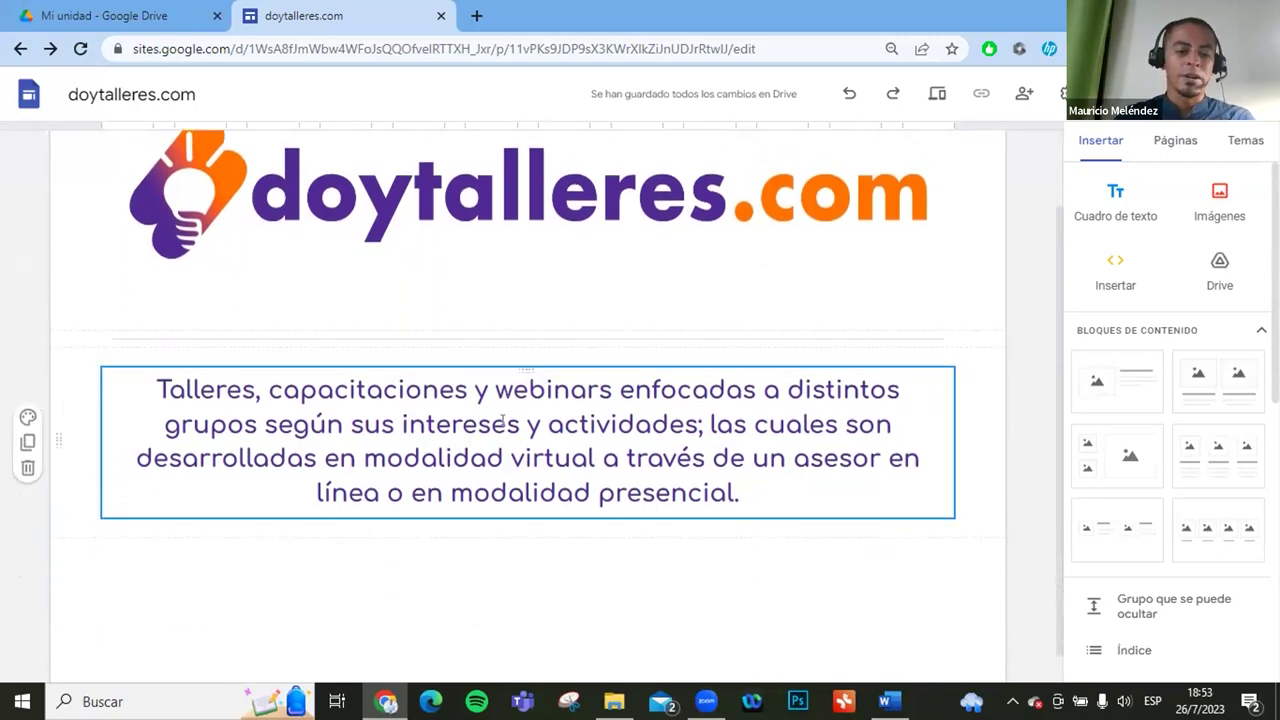
{"action": "left_click", "coordinate": [707, 562]}
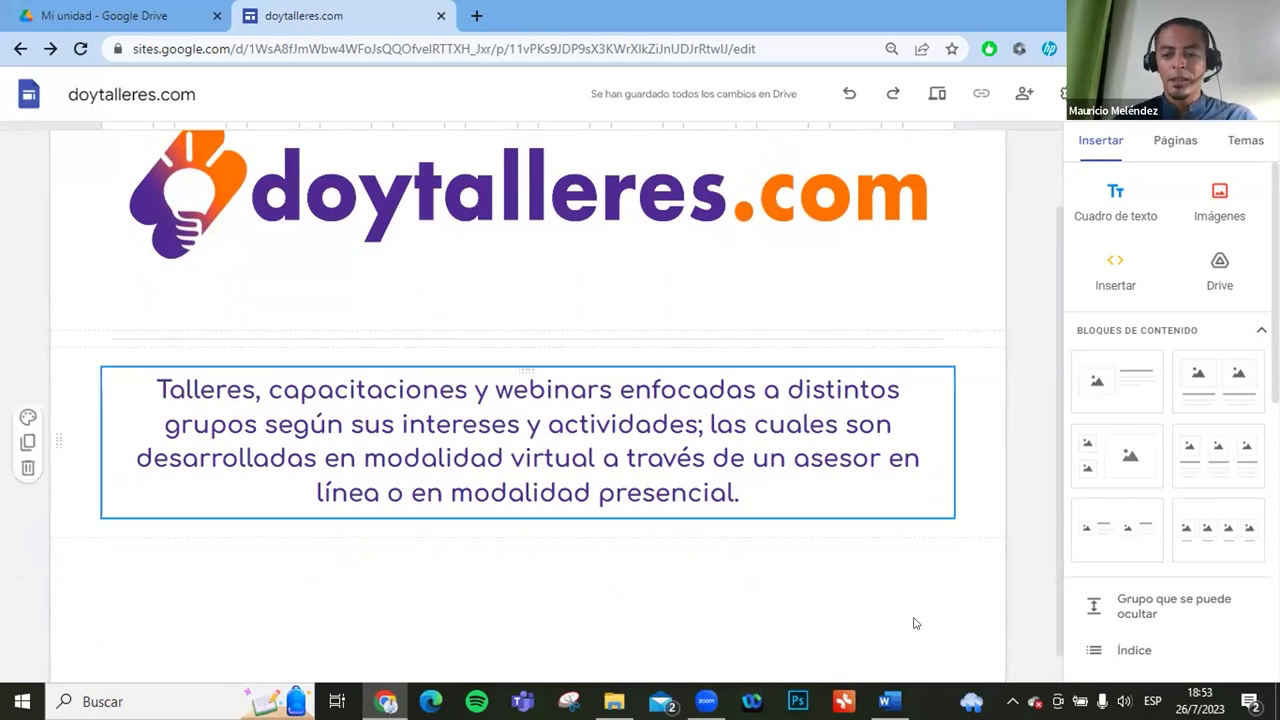
{"action": "scroll", "coordinate": [1155, 545], "scroll_direction": "down", "scroll_amount": 2}
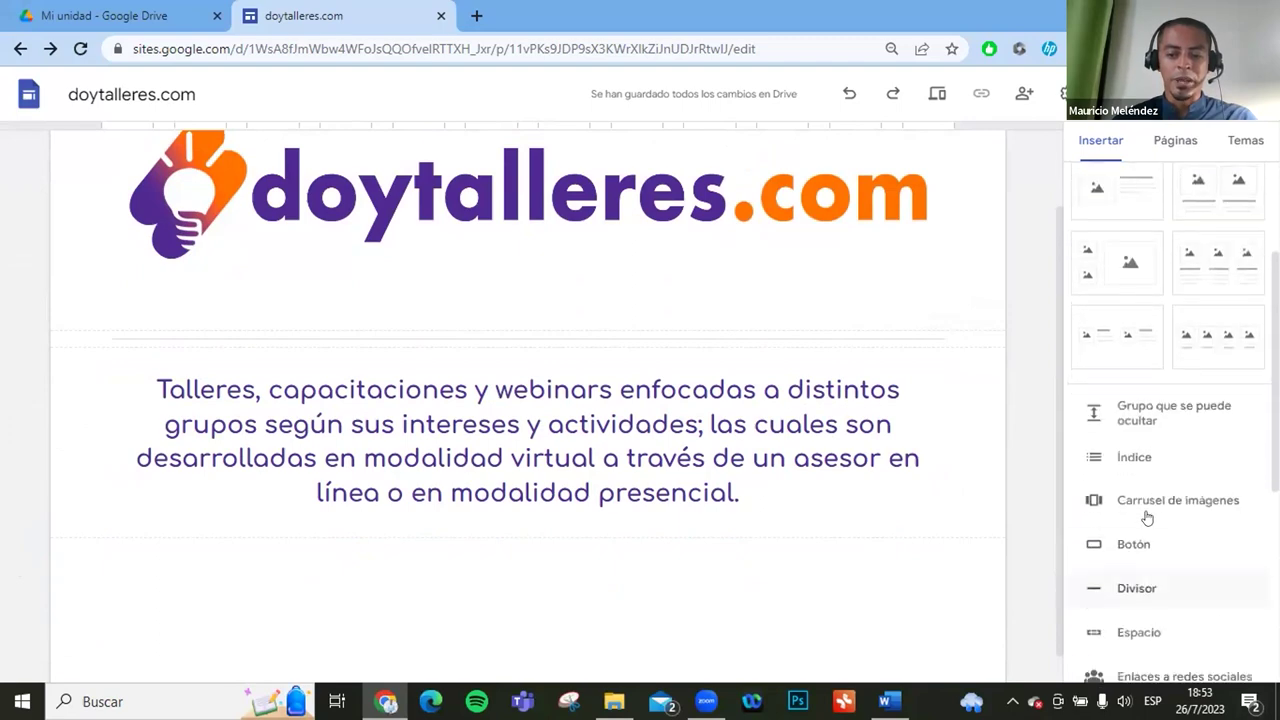
{"action": "scroll", "coordinate": [1147, 517], "scroll_direction": "down", "scroll_amount": 1}
{"action": "left_click", "coordinate": [1135, 500]}
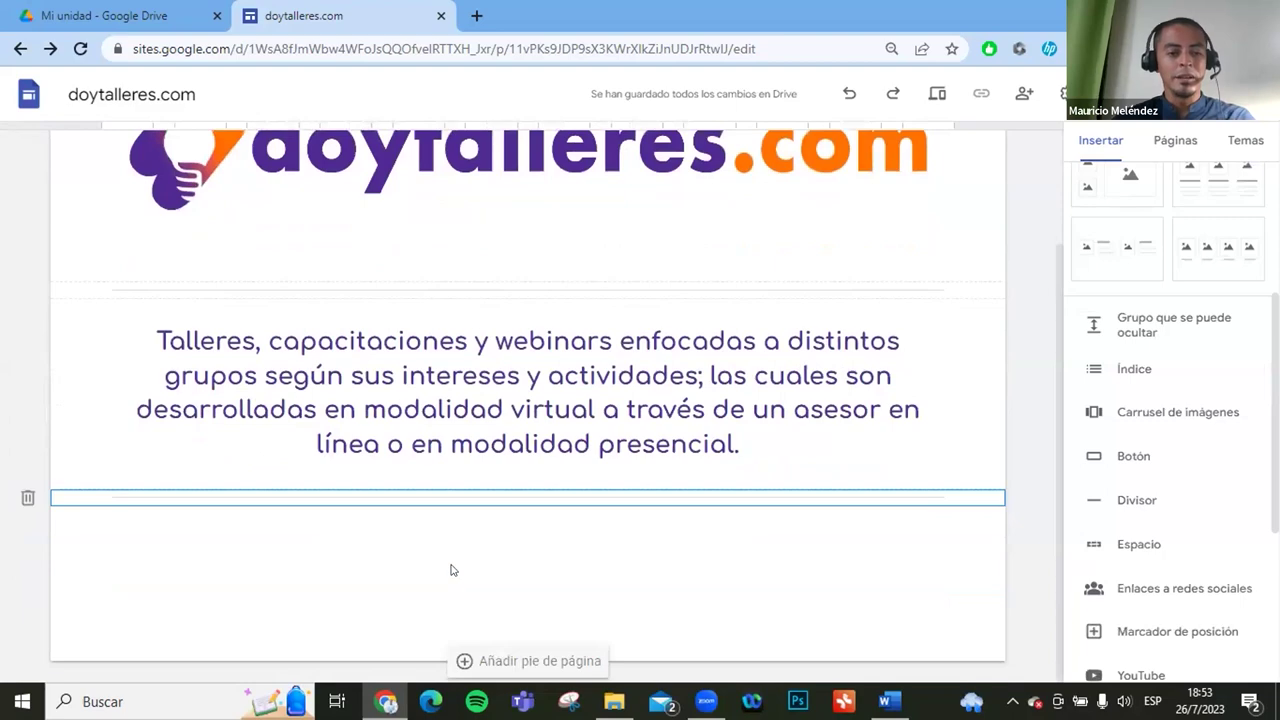
Preview the page in the tablet, phone and large-screen layouts, and return to the editor.
{"action": "scroll", "coordinate": [451, 568], "scroll_direction": "up", "scroll_amount": 1}
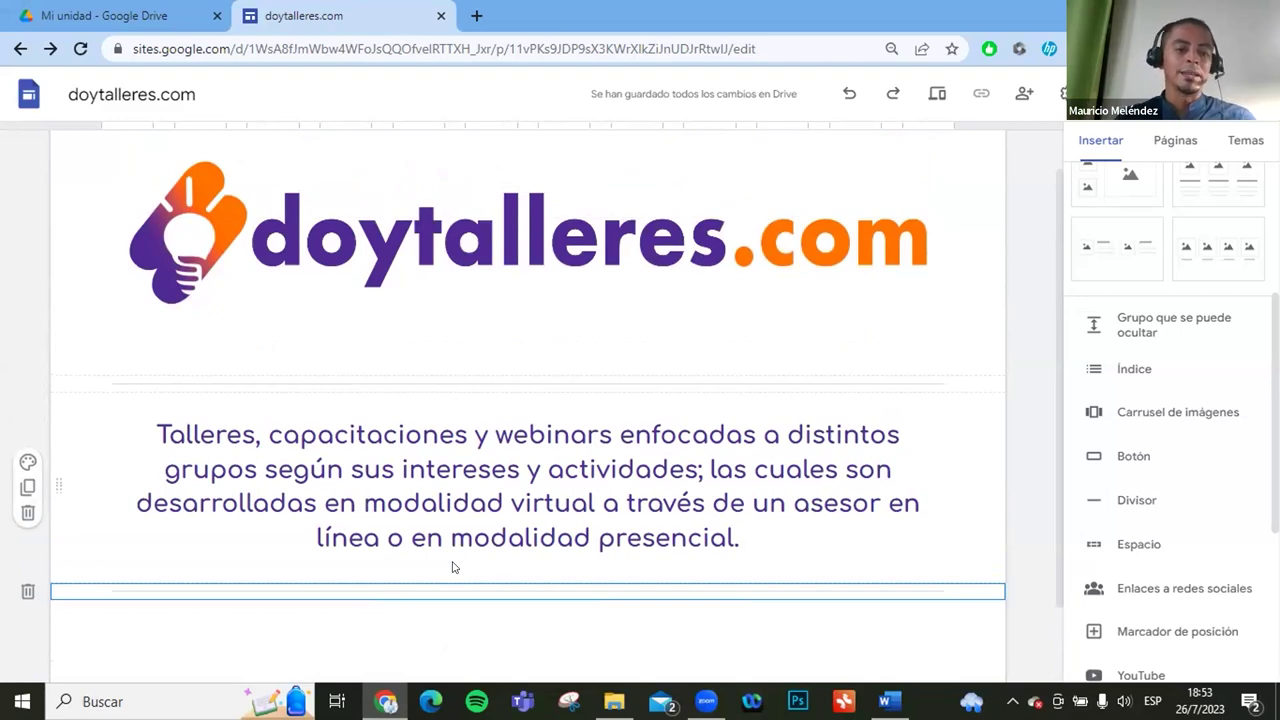
{"action": "scroll", "coordinate": [452, 567], "scroll_direction": "down", "scroll_amount": 1}
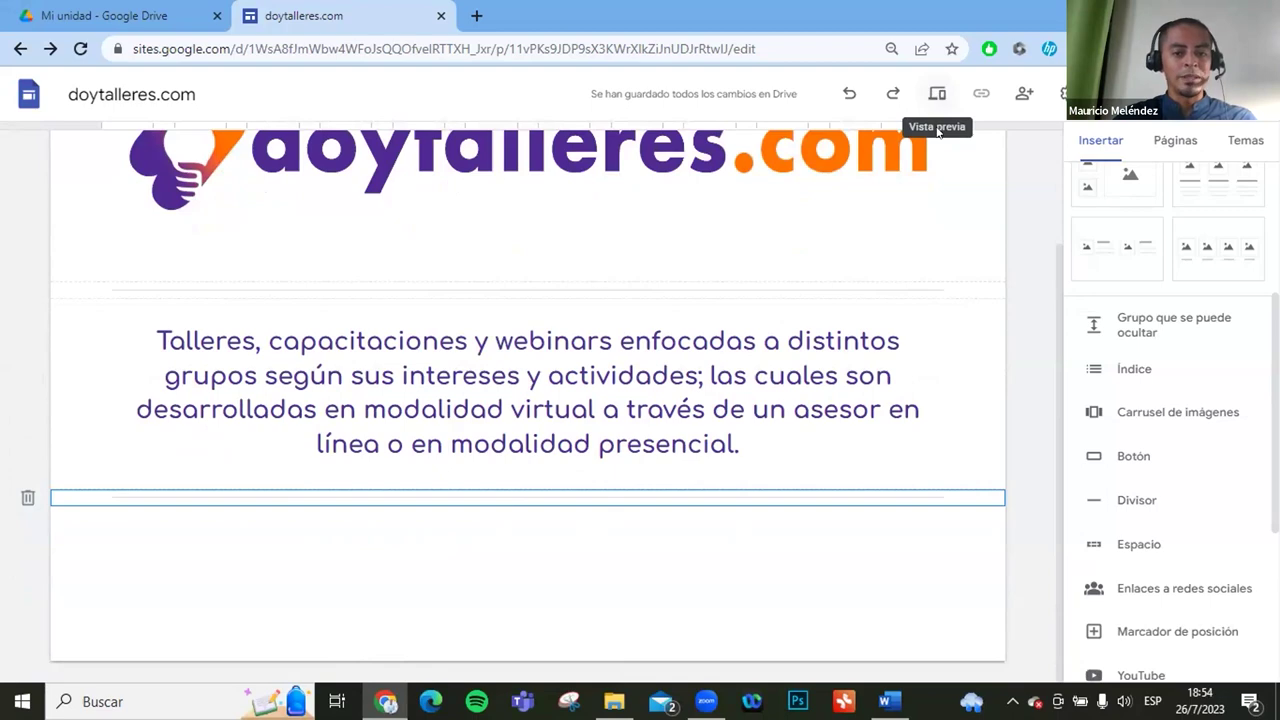
{"action": "left_click", "coordinate": [938, 96]}
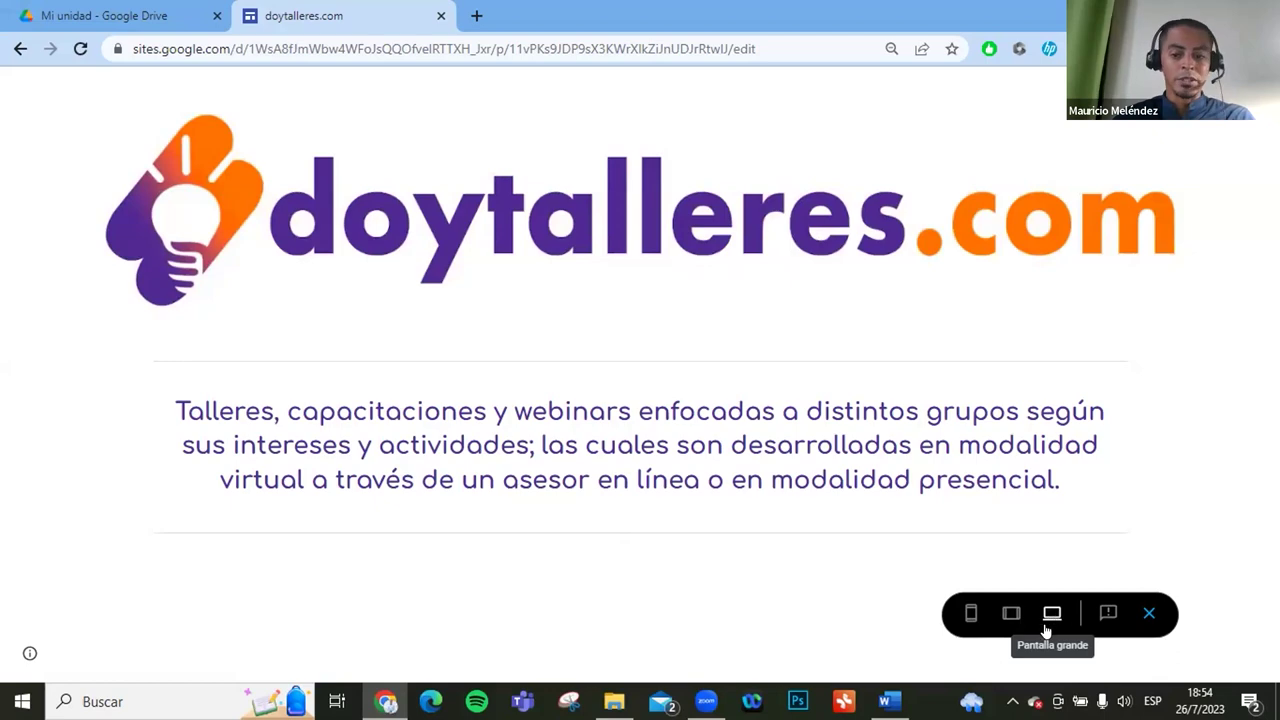
{"action": "left_click", "coordinate": [1011, 613]}
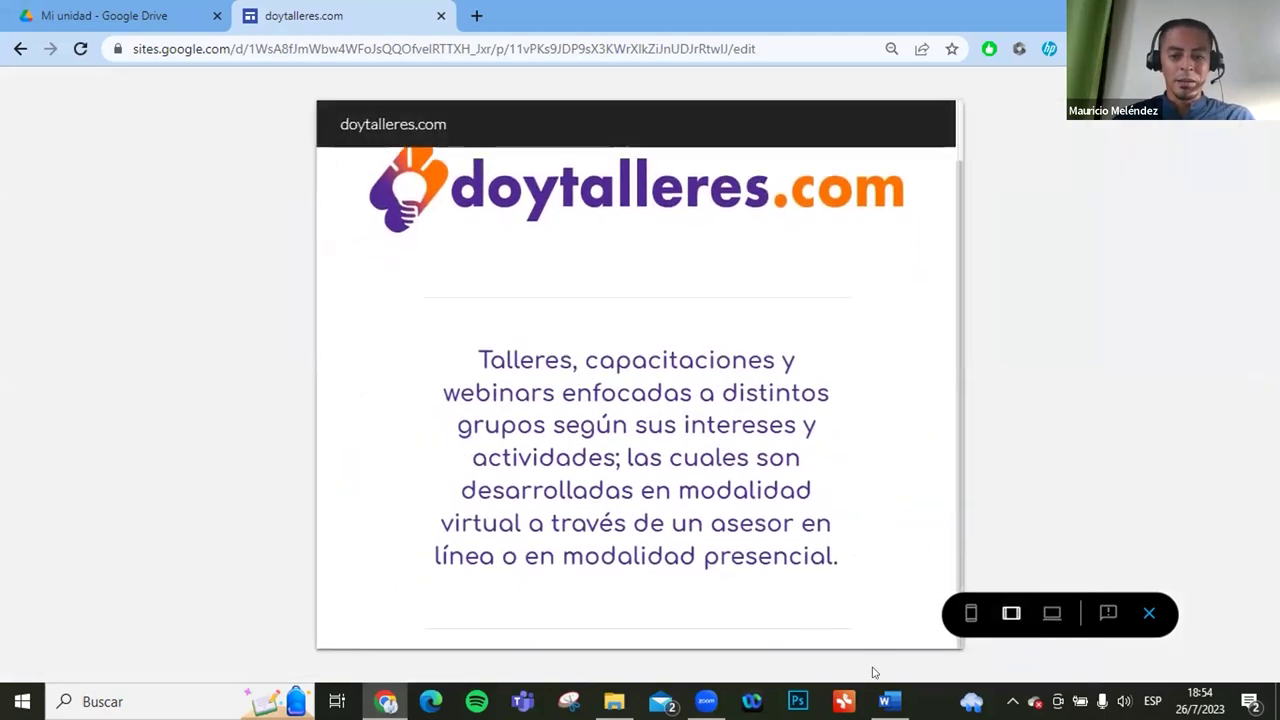
{"action": "left_click", "coordinate": [970, 613]}
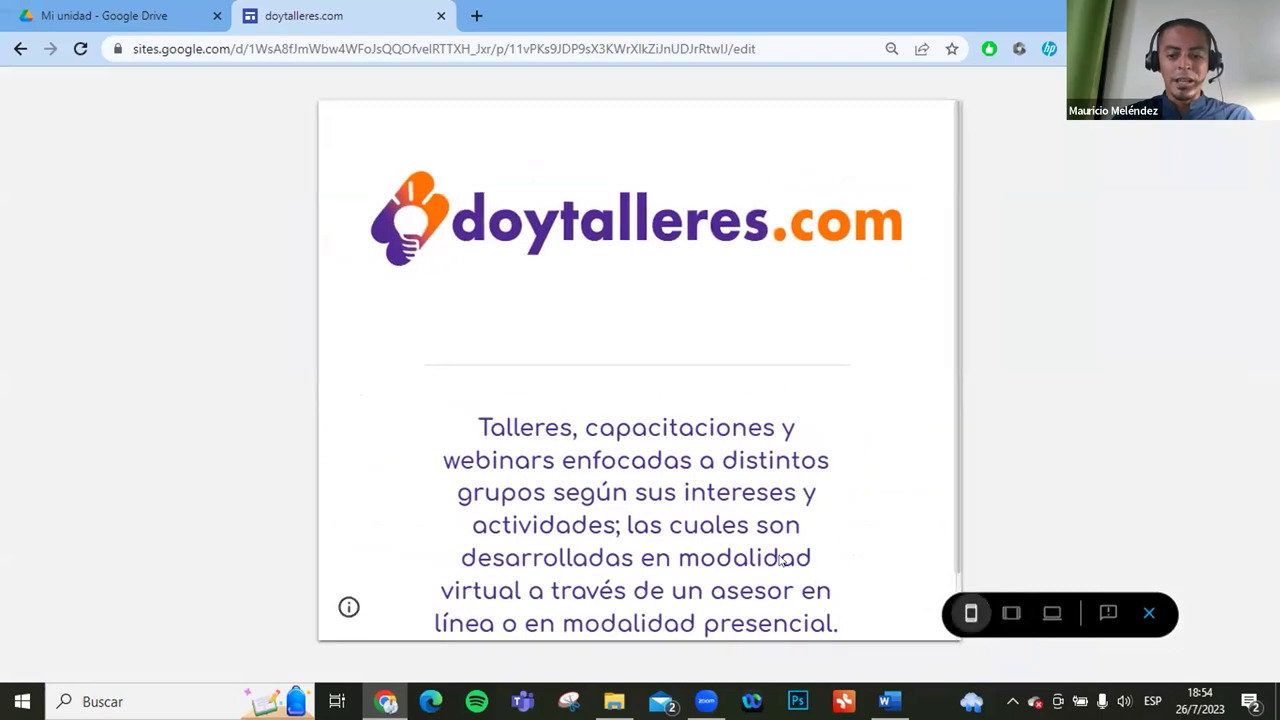
{"action": "scroll", "coordinate": [656, 395], "scroll_direction": "down", "scroll_amount": 2}
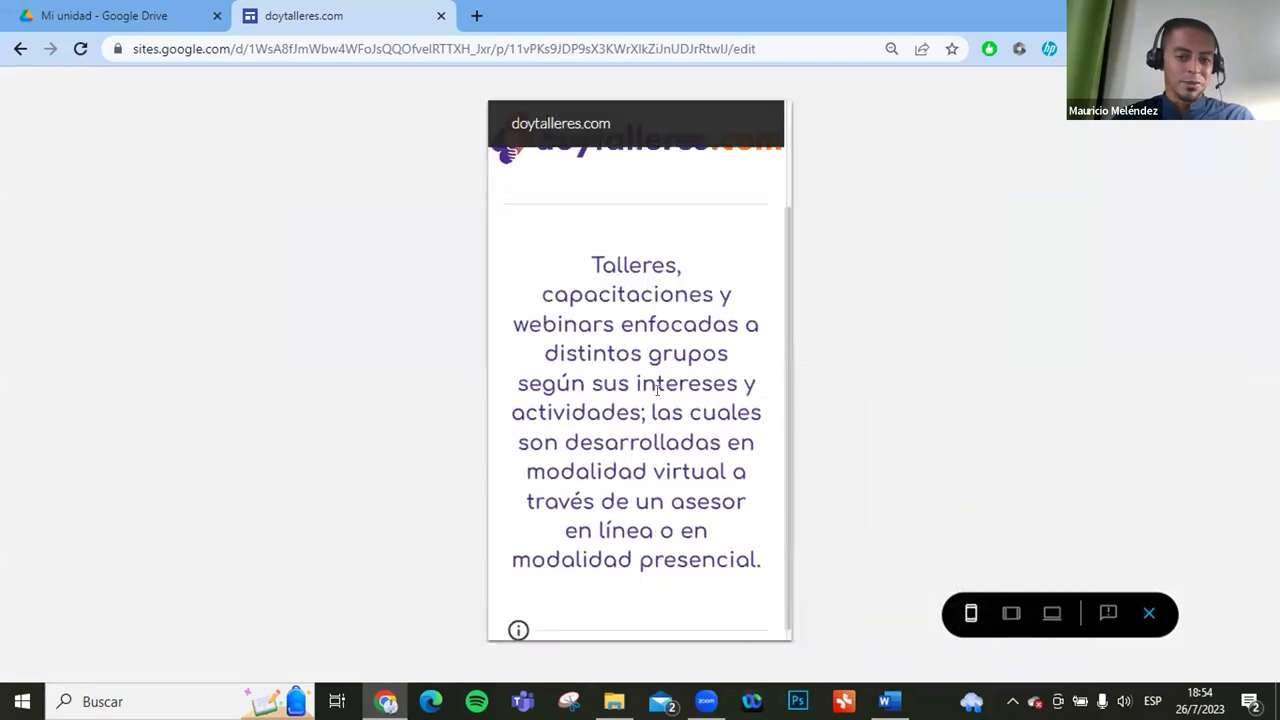
{"action": "scroll", "coordinate": [655, 405], "scroll_direction": "up", "scroll_amount": 2}
{"action": "scroll", "coordinate": [653, 418], "scroll_direction": "down", "scroll_amount": 2}
{"action": "scroll", "coordinate": [653, 418], "scroll_direction": "up", "scroll_amount": 2}
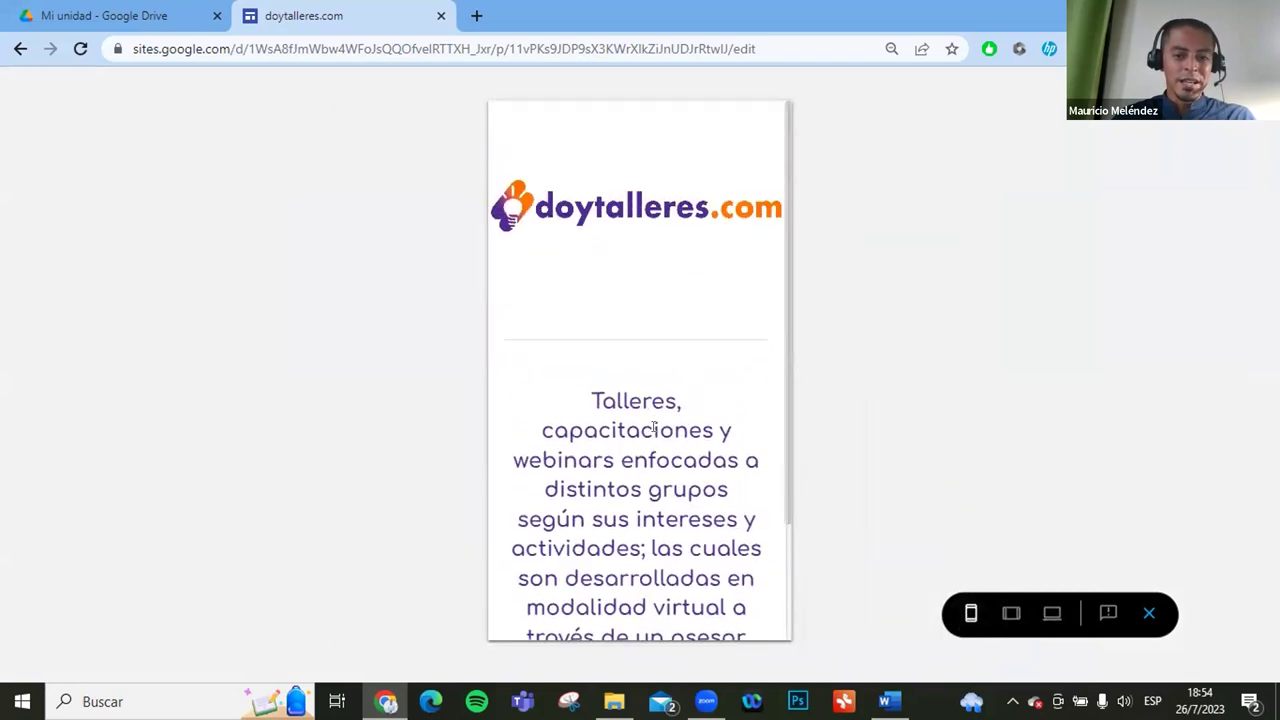
{"action": "scroll", "coordinate": [667, 455], "scroll_direction": "down", "scroll_amount": 2}
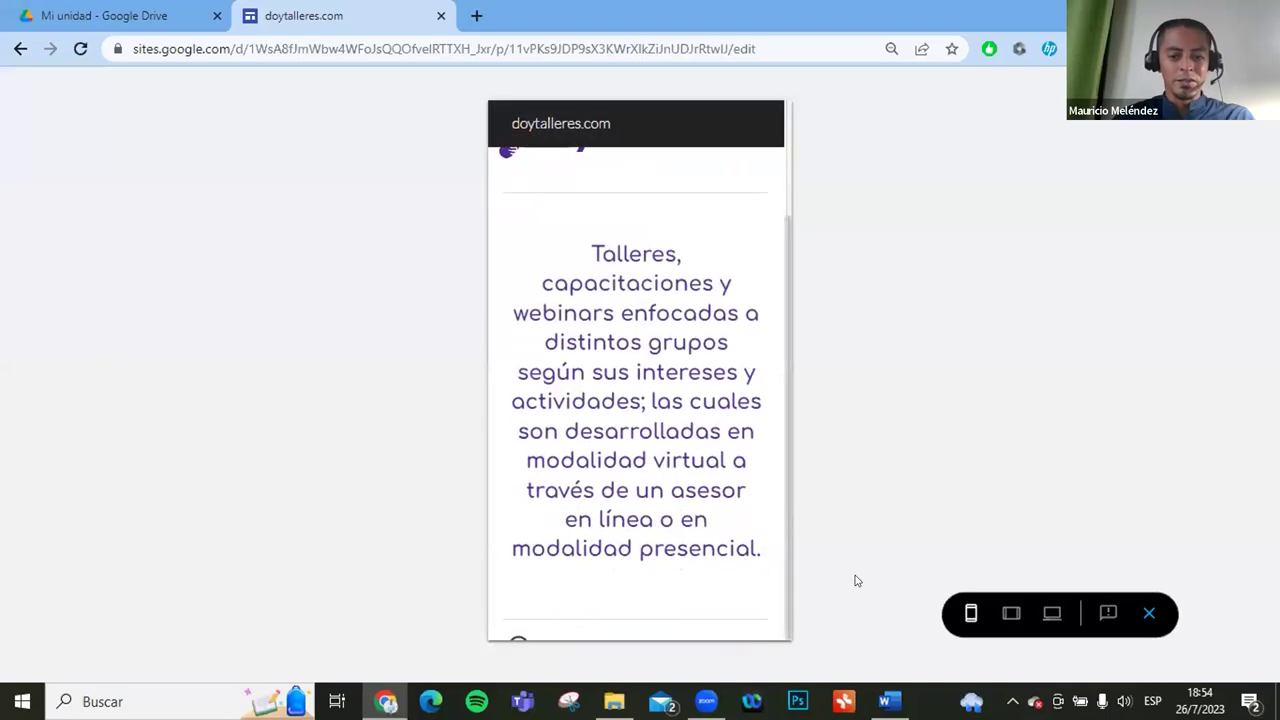
{"action": "left_click", "coordinate": [1011, 613]}
{"action": "left_click", "coordinate": [1052, 613]}
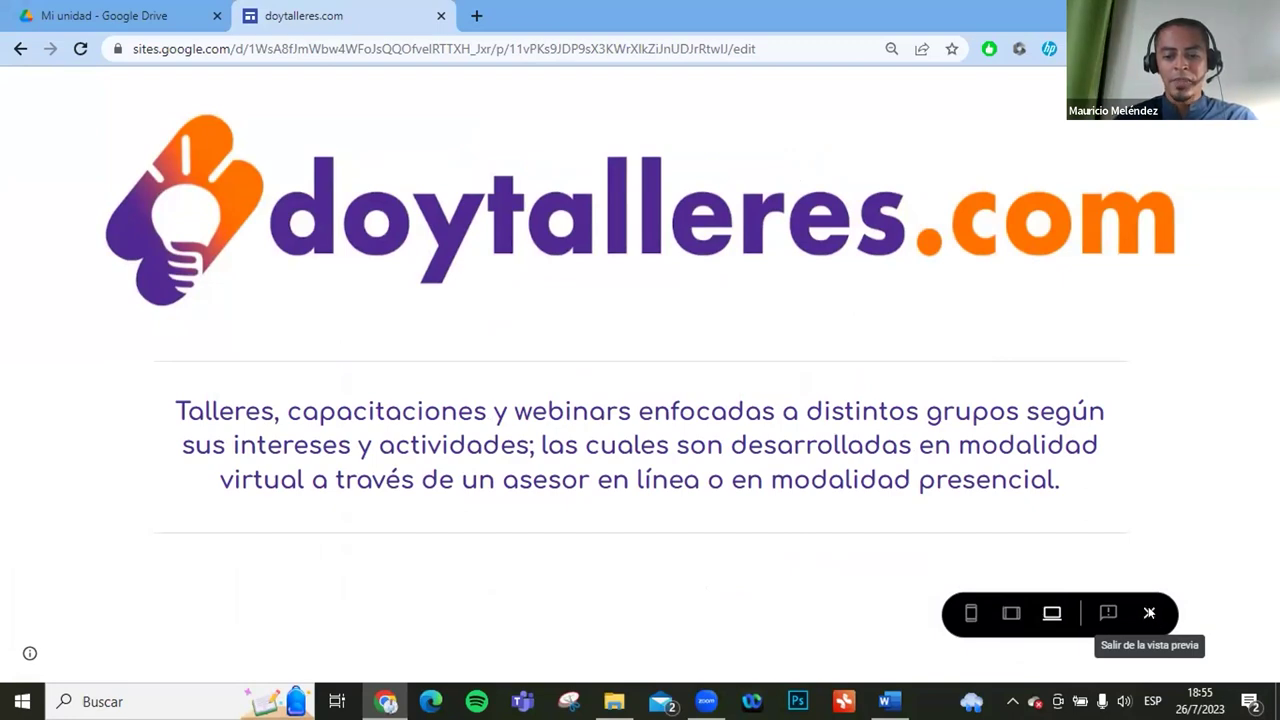
{"action": "left_click", "coordinate": [1150, 615]}
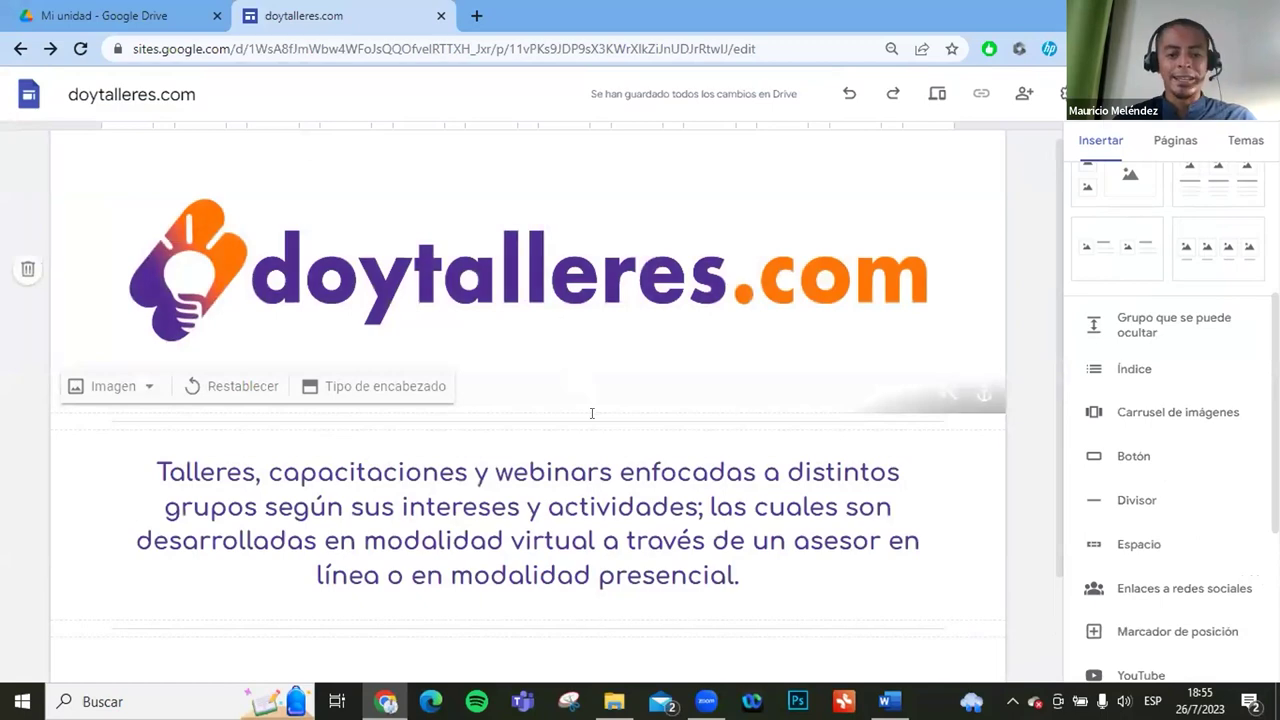
Insert a text box below the second divider containing the prepared heading "CAPACITACIONES VIRTUALES", and remove the blank line after it.
{"action": "scroll", "coordinate": [574, 523], "scroll_direction": "down", "scroll_amount": 2}
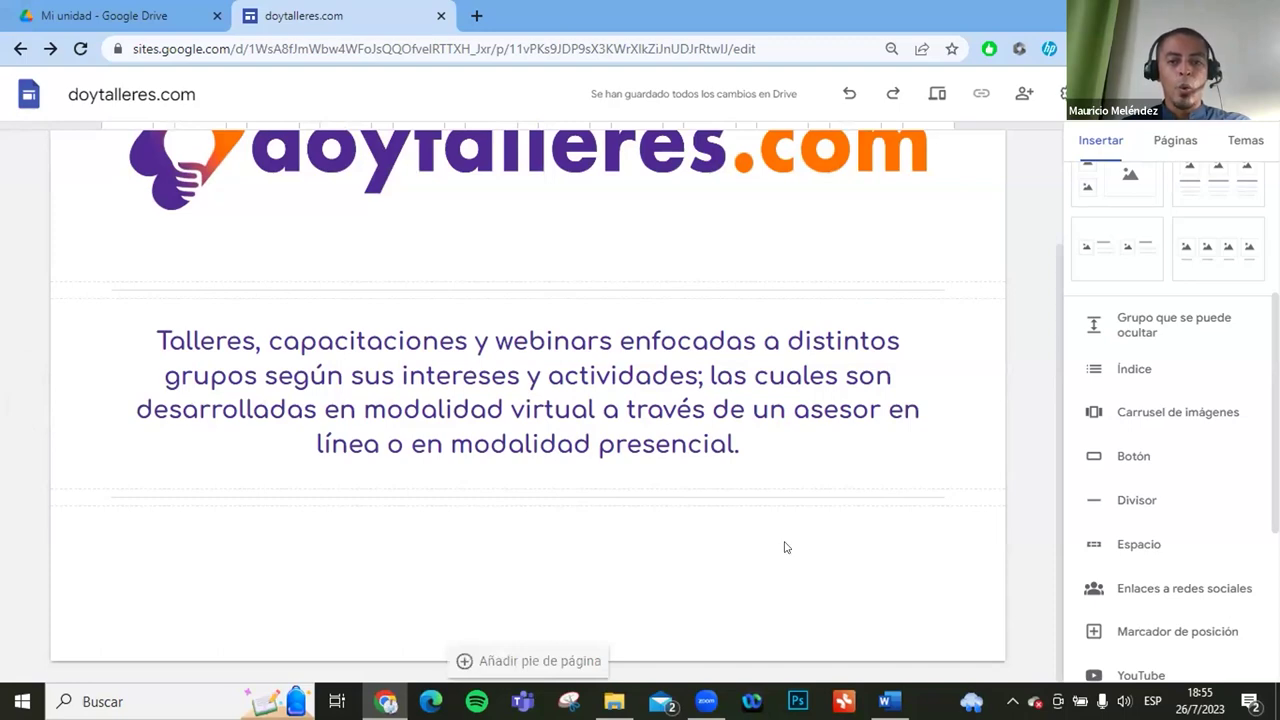
{"action": "key", "text": "alt+Tab"}
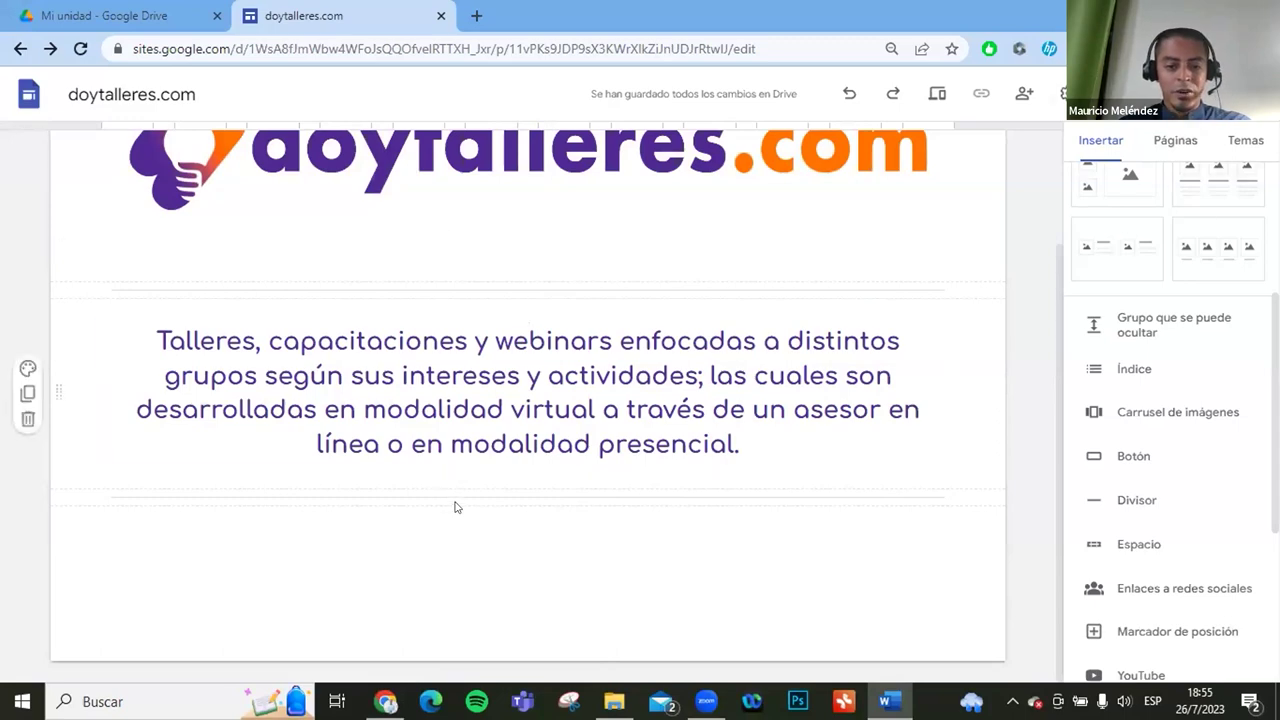
{"action": "left_click", "coordinate": [880, 575]}
{"action": "scroll", "coordinate": [880, 575], "scroll_direction": "up", "scroll_amount": 1}
{"action": "scroll", "coordinate": [1131, 451], "scroll_direction": "up", "scroll_amount": 3}
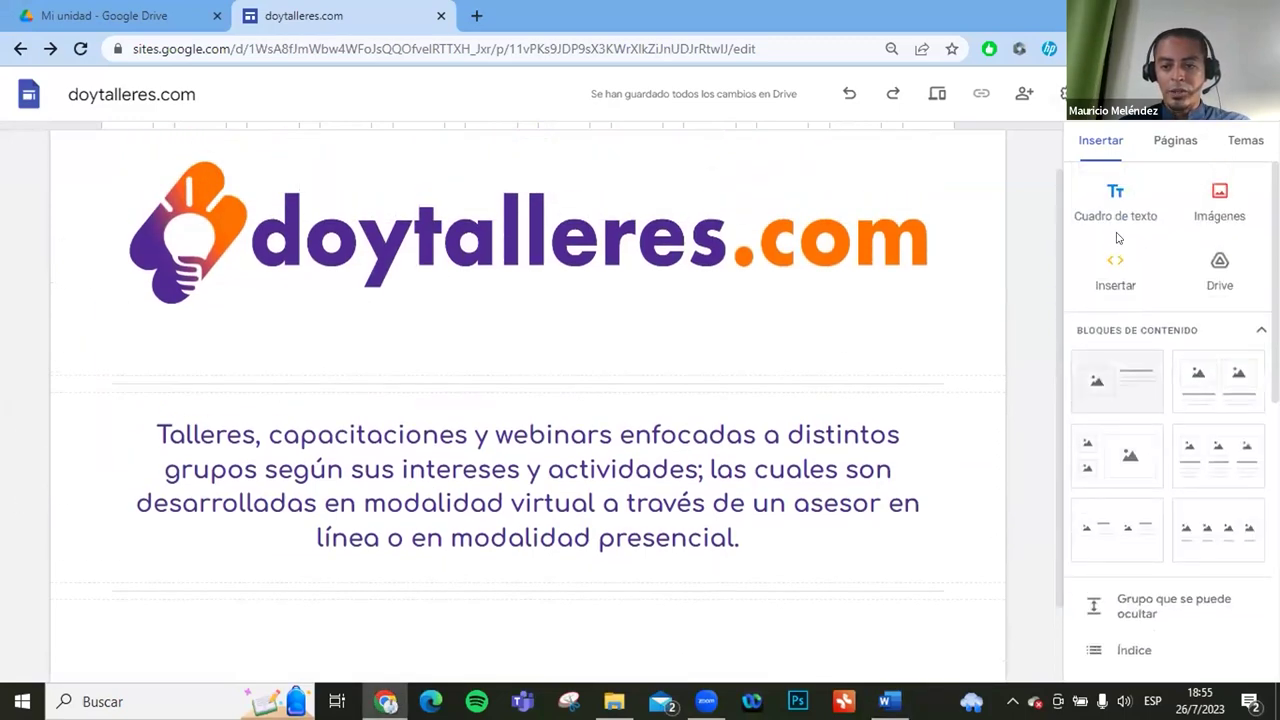
{"action": "left_click", "coordinate": [1115, 200]}
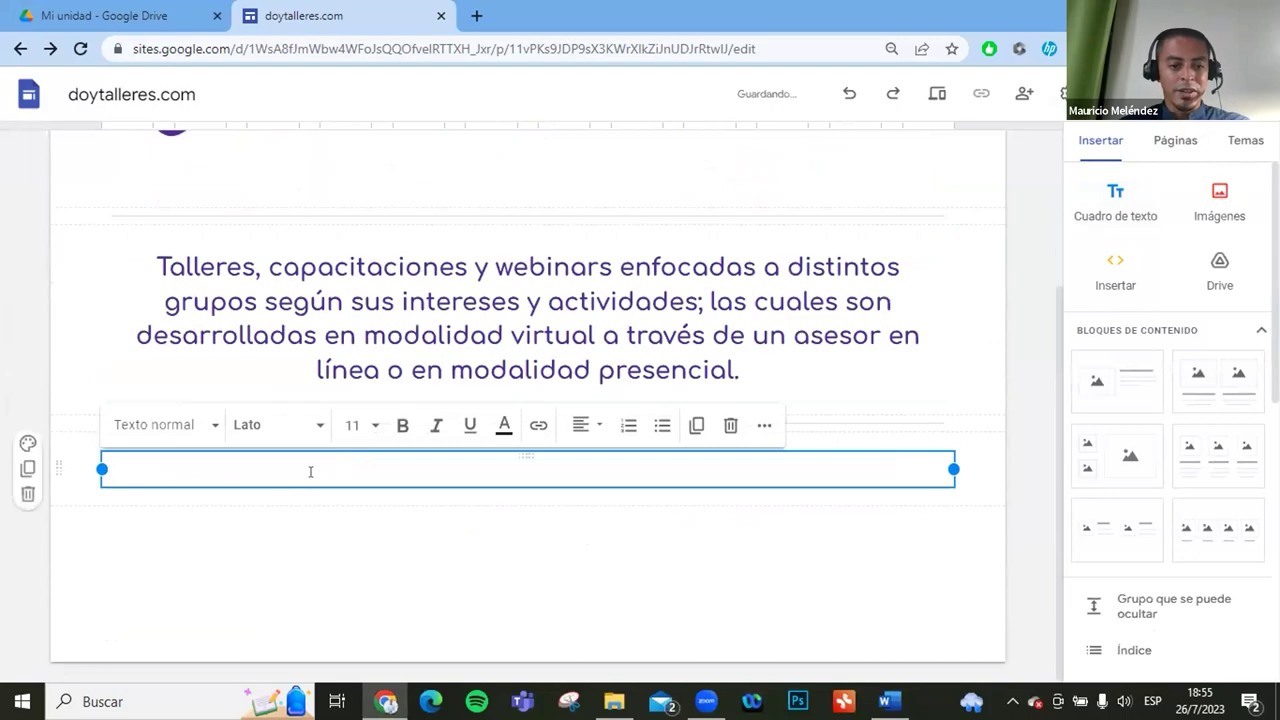
{"action": "left_click", "coordinate": [318, 465]}
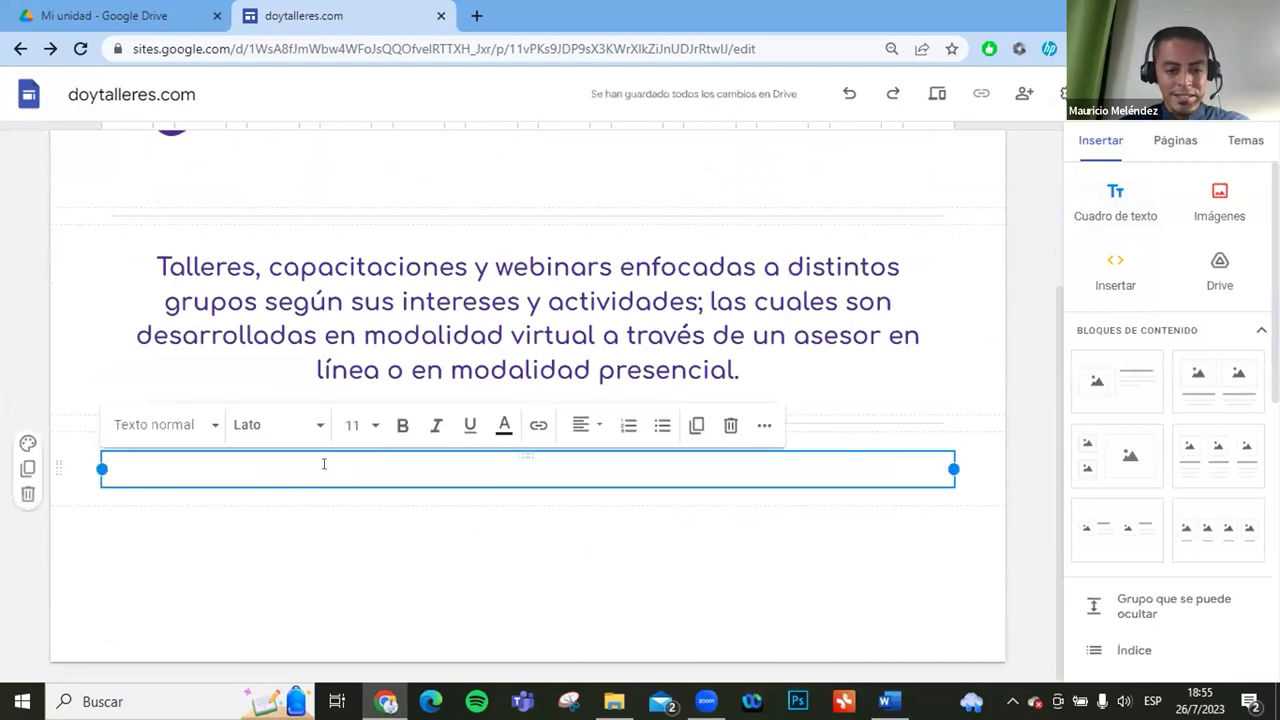
{"action": "type", "text": "CAPACITACIONES VIRTUALES"}
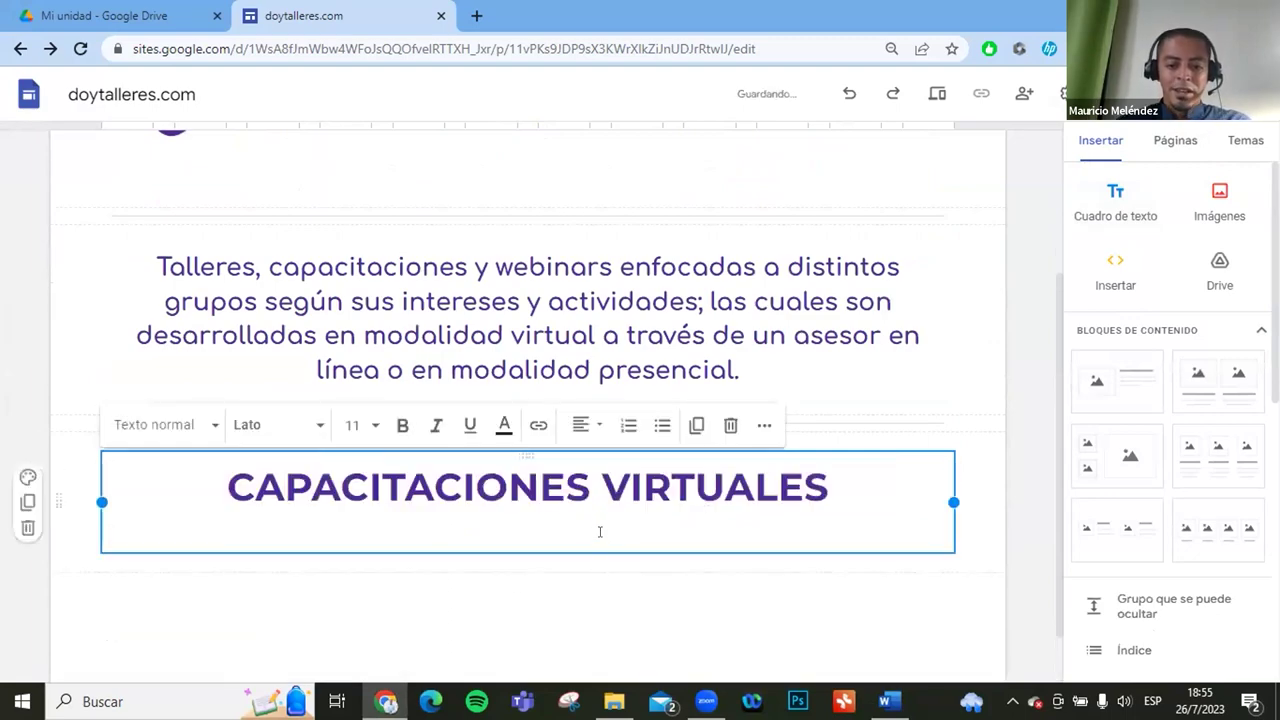
{"action": "left_click", "coordinate": [838, 490]}
{"action": "key", "text": "Down"}
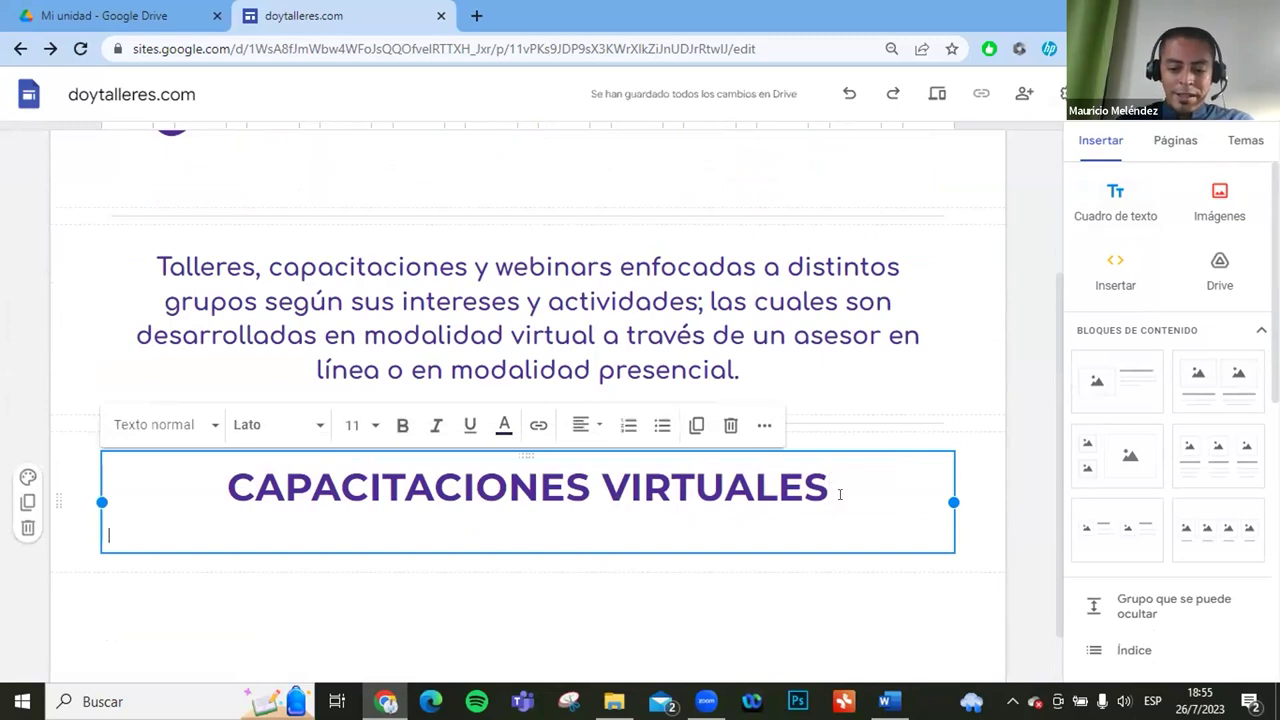
{"action": "key", "text": "BackSpace"}
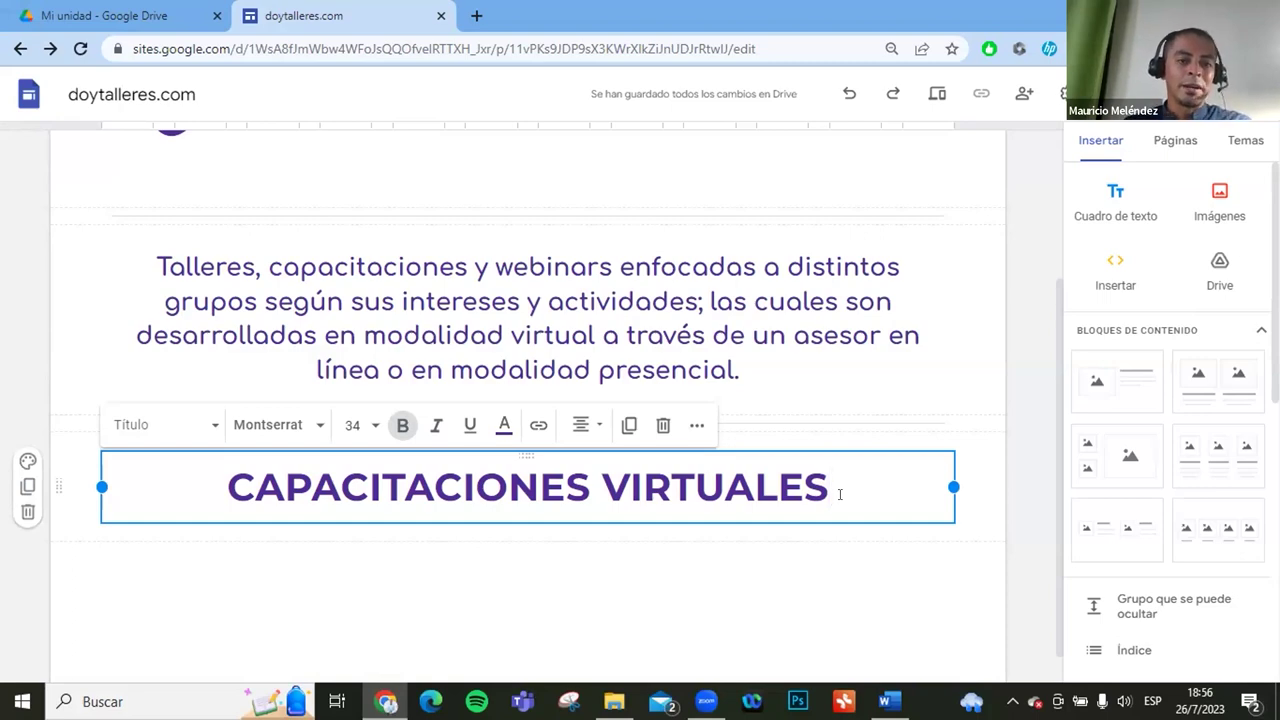
Insert a content block with three images and captions below the "CAPACITACIONES VIRTUALES" heading.
{"action": "left_click", "coordinate": [713, 539]}
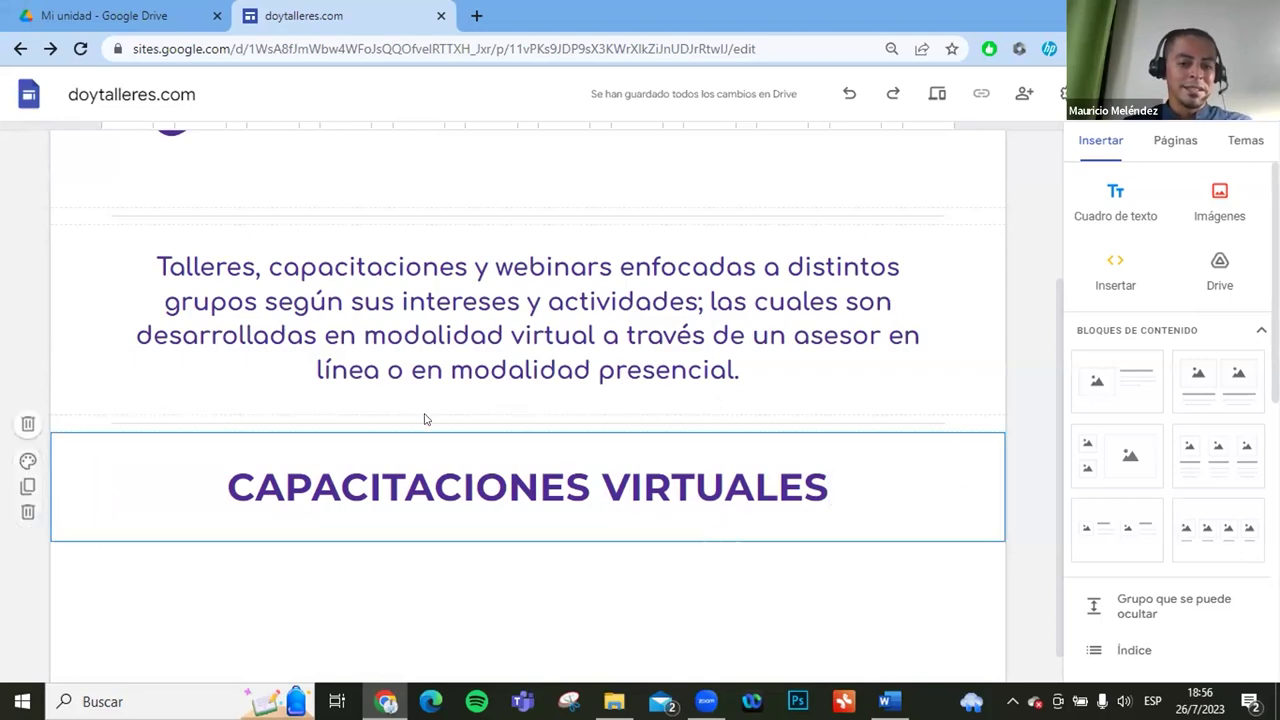
{"action": "scroll", "coordinate": [510, 475], "scroll_direction": "down", "scroll_amount": 1}
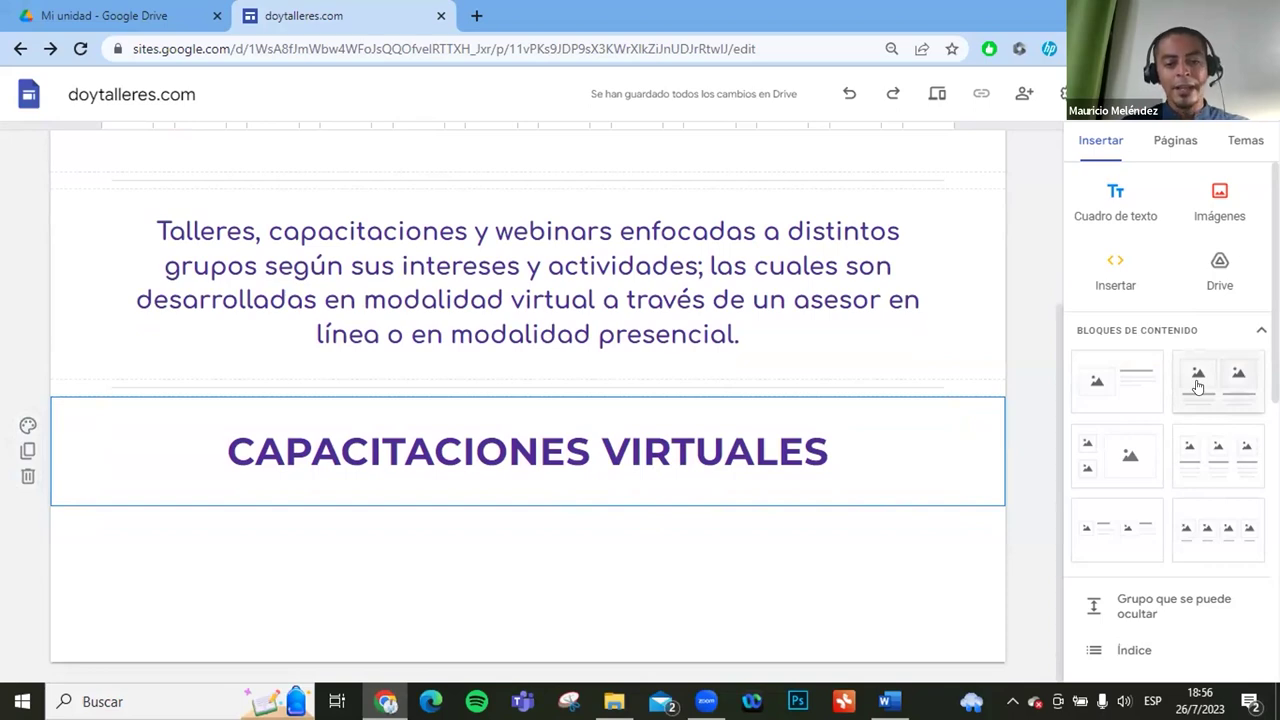
{"action": "left_click", "coordinate": [1205, 466]}
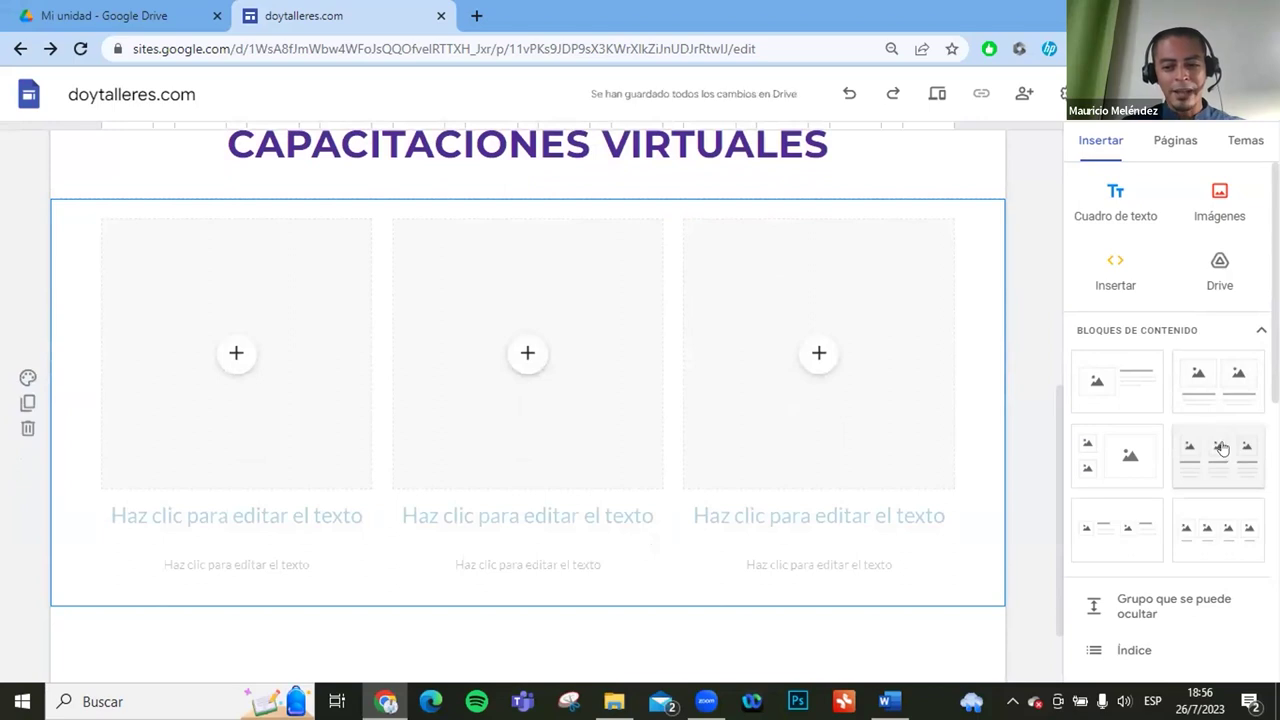
Upload the image "T. Emprendiendo Juntos" from the computer into the block's first image placeholder.
{"action": "left_click", "coordinate": [235, 355]}
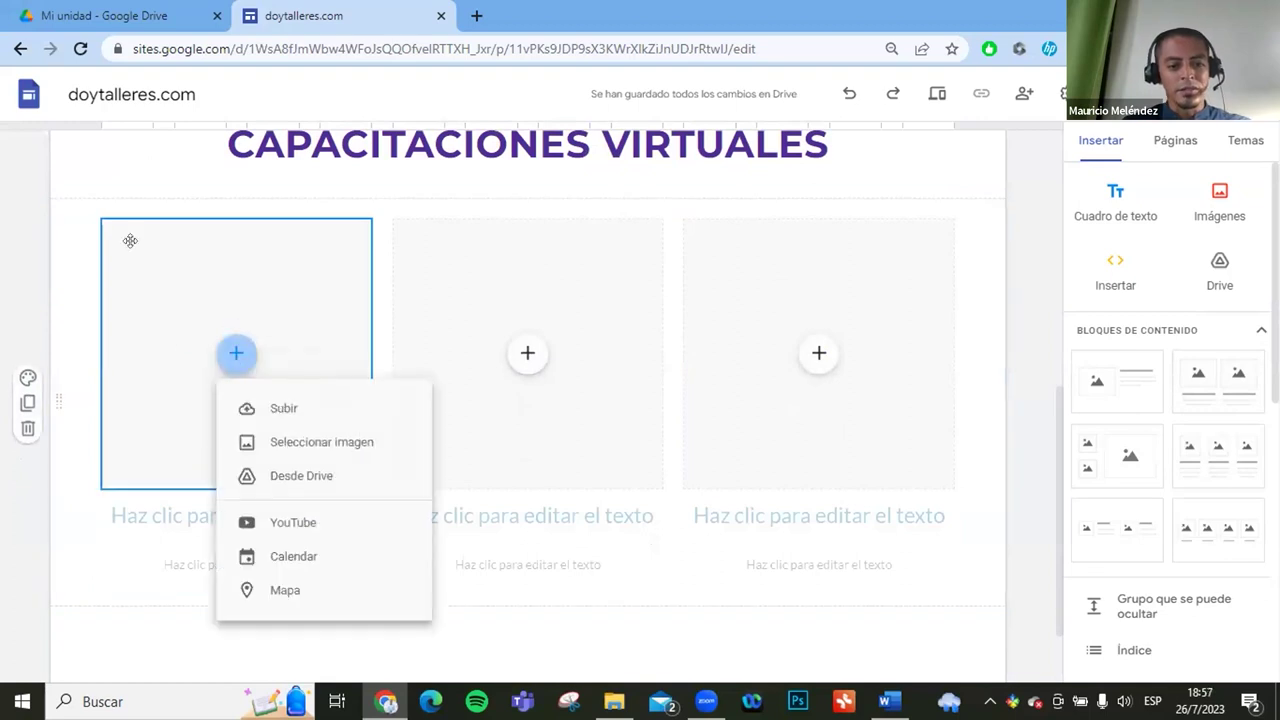
{"action": "left_click", "coordinate": [288, 416]}
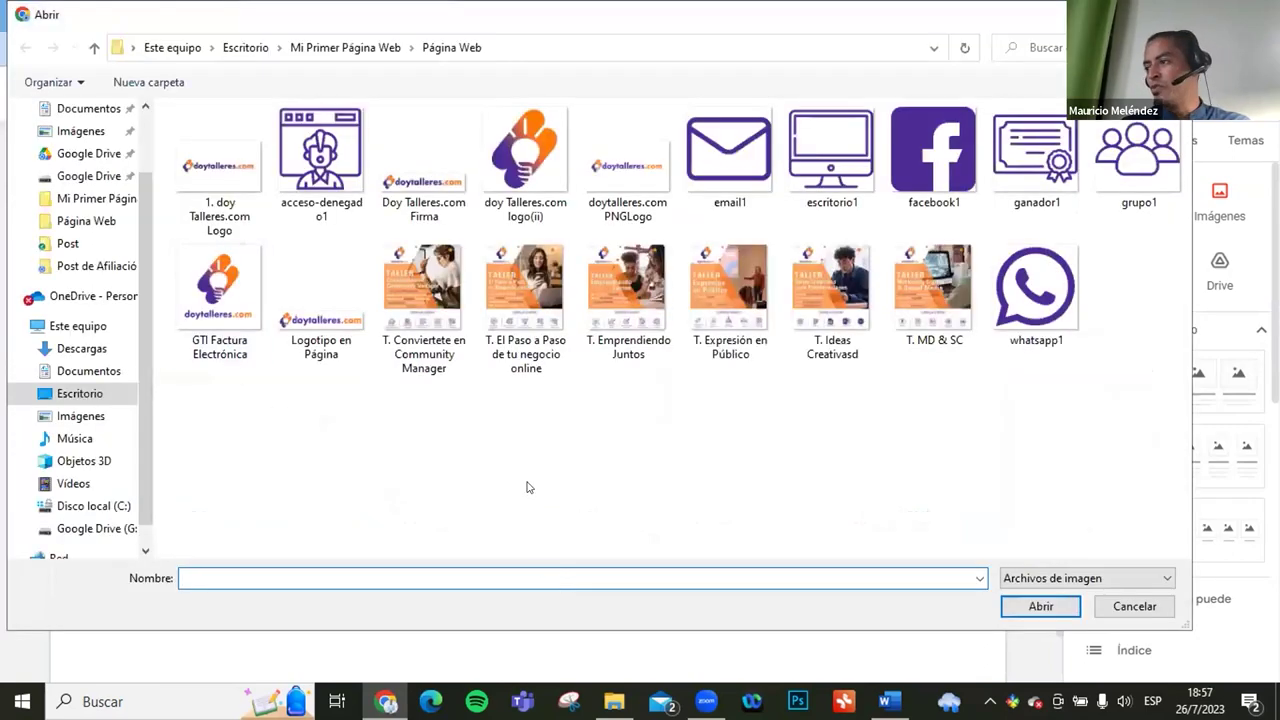
{"action": "left_click", "coordinate": [606, 296]}
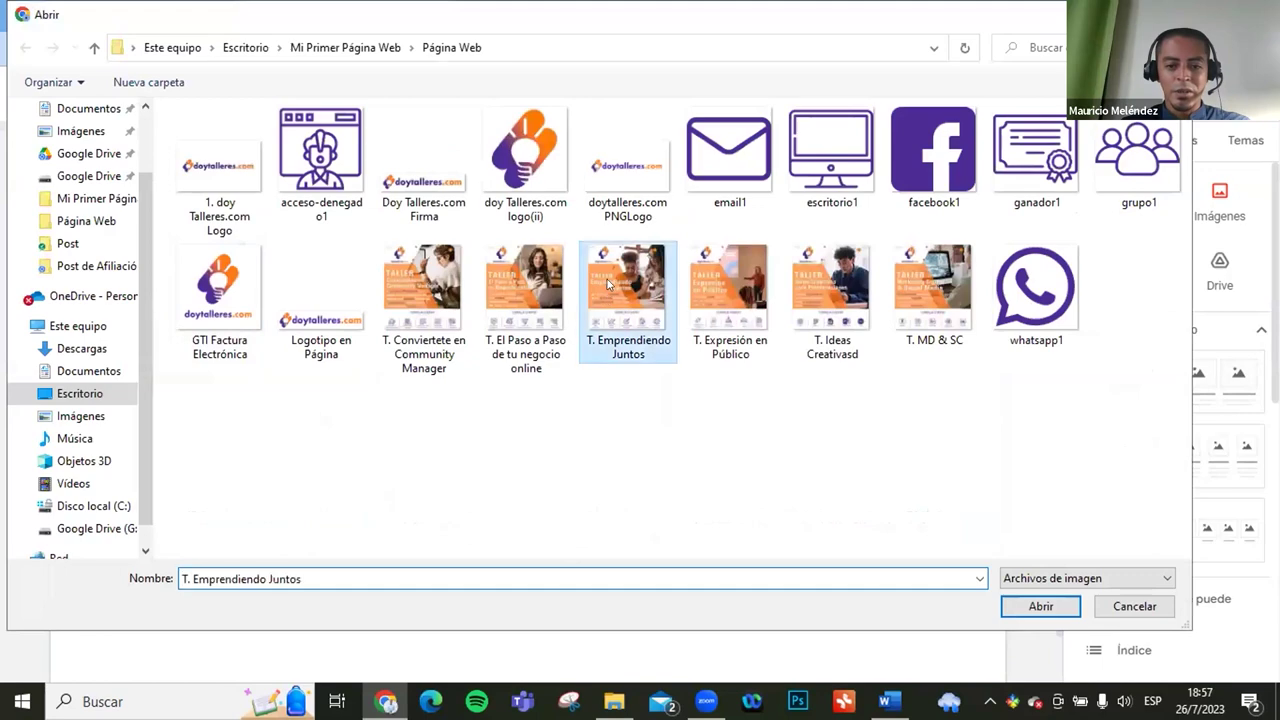
{"action": "double_click", "coordinate": [600, 285]}
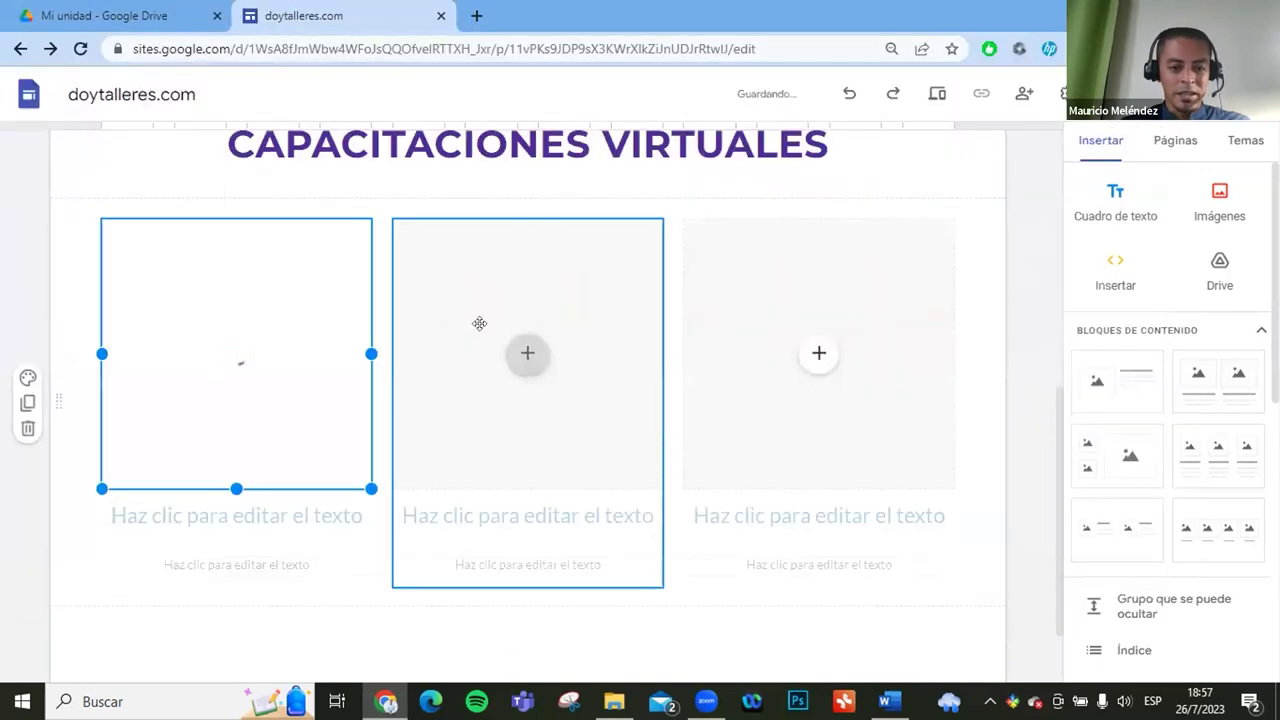
Upload the image "T. El Paso a Paso de tu negocio online" from the computer into the block's second image placeholder.
{"action": "left_click", "coordinate": [526, 356]}
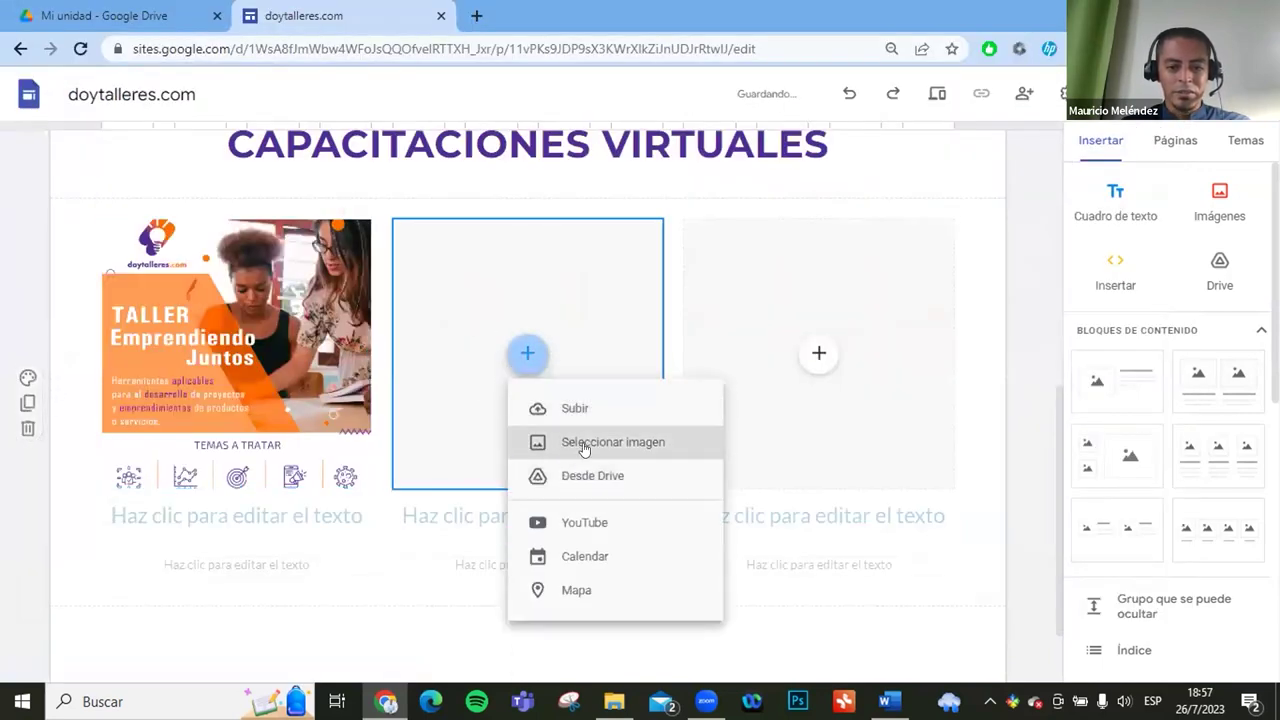
{"action": "left_click", "coordinate": [576, 410]}
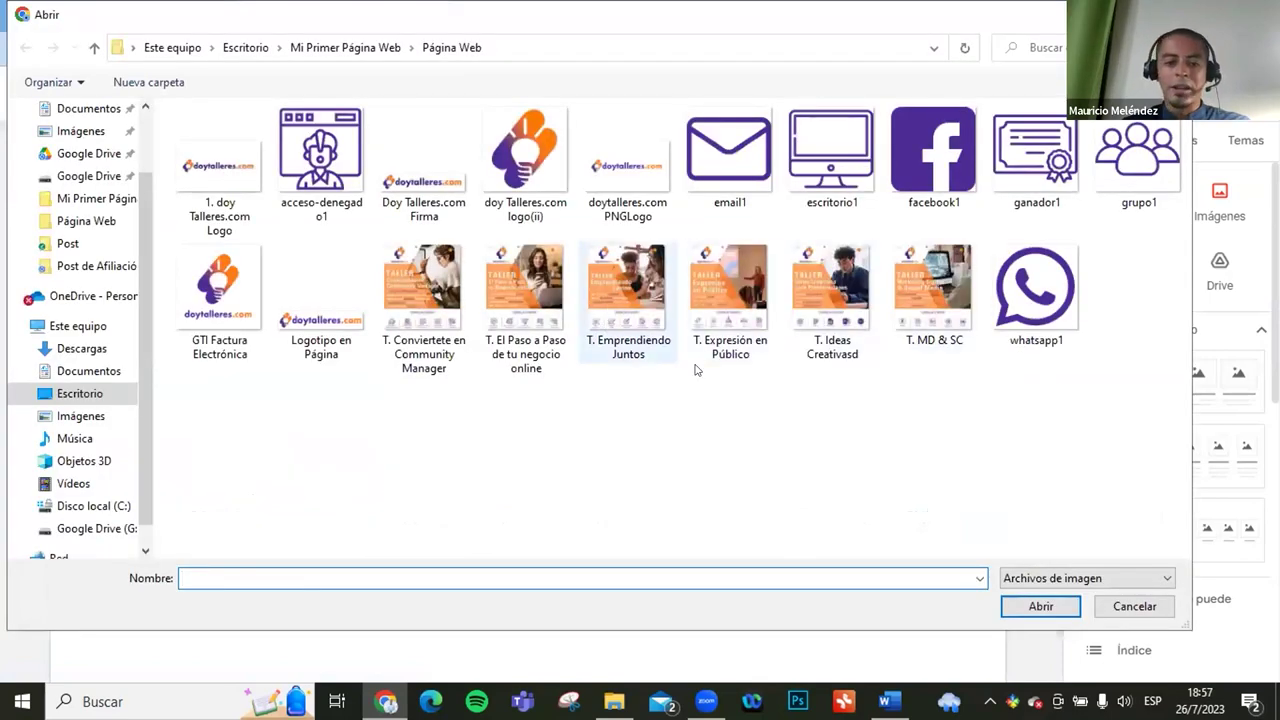
{"action": "left_click", "coordinate": [528, 292]}
{"action": "double_click", "coordinate": [525, 355]}
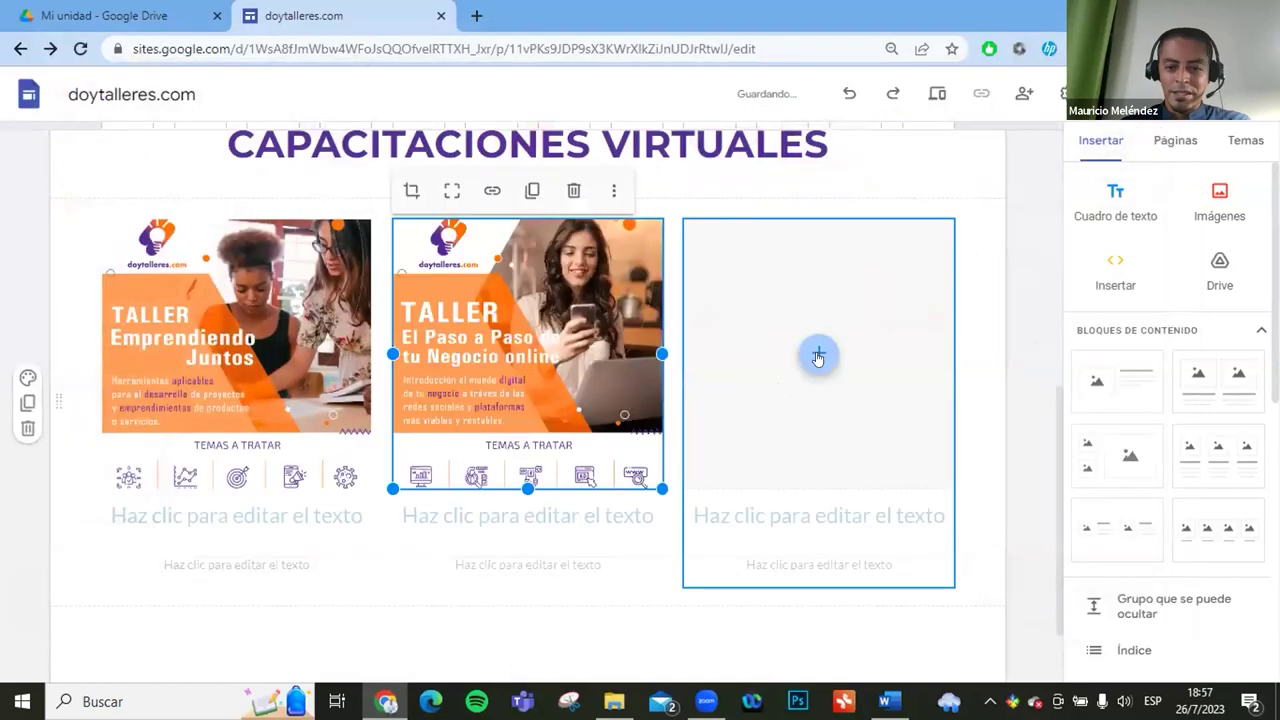
Upload the image "T. MD & SC" from the computer into the block's third image placeholder.
{"action": "left_click", "coordinate": [818, 357]}
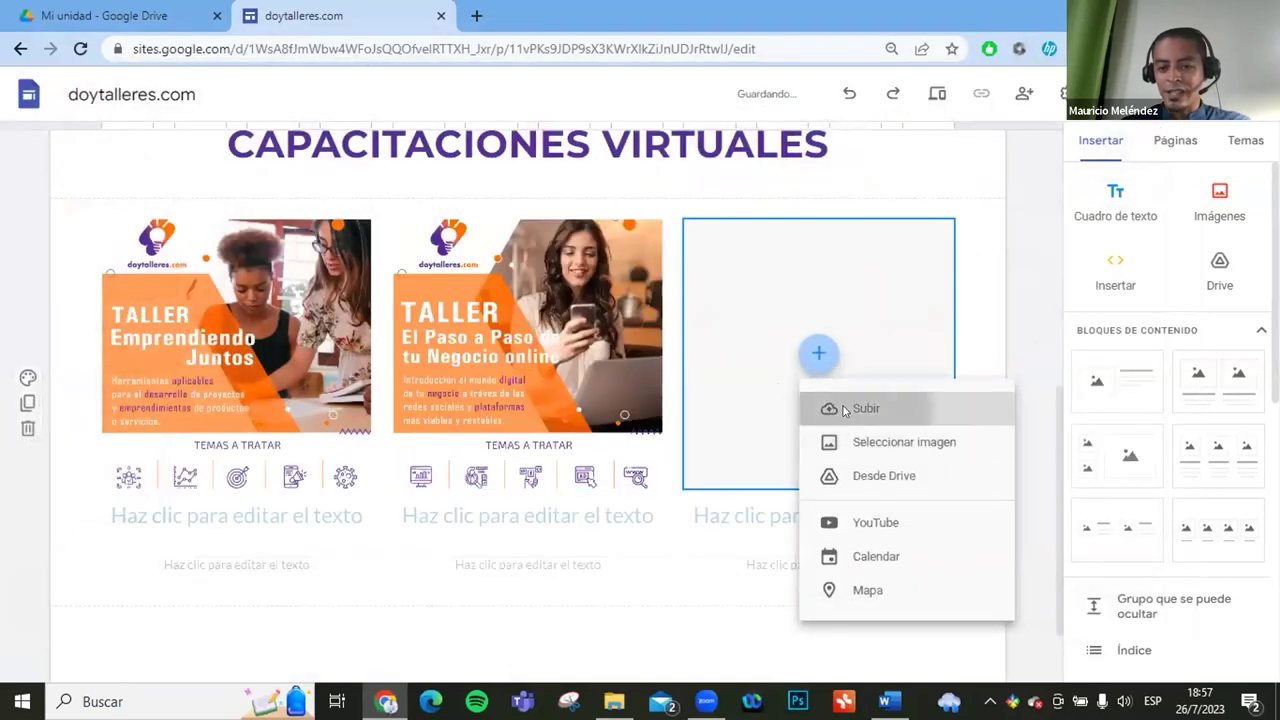
{"action": "left_click", "coordinate": [843, 411]}
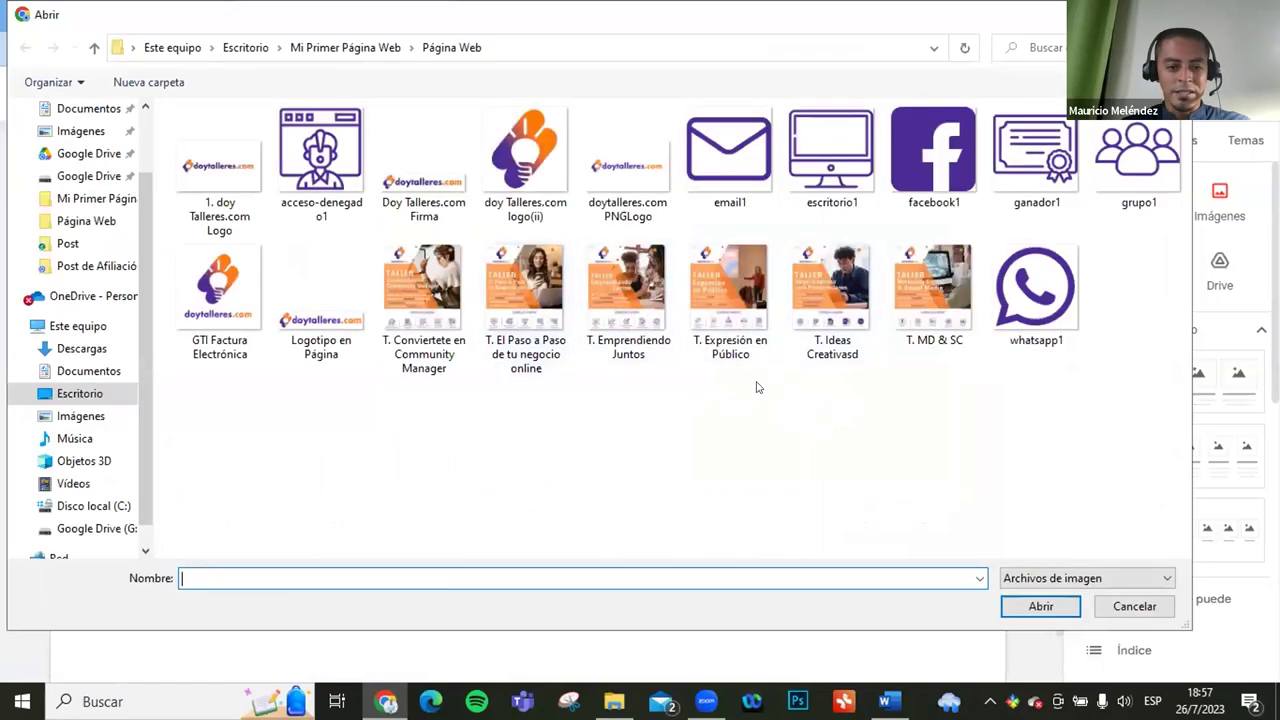
{"action": "left_click", "coordinate": [913, 320]}
{"action": "key", "text": "Return"}
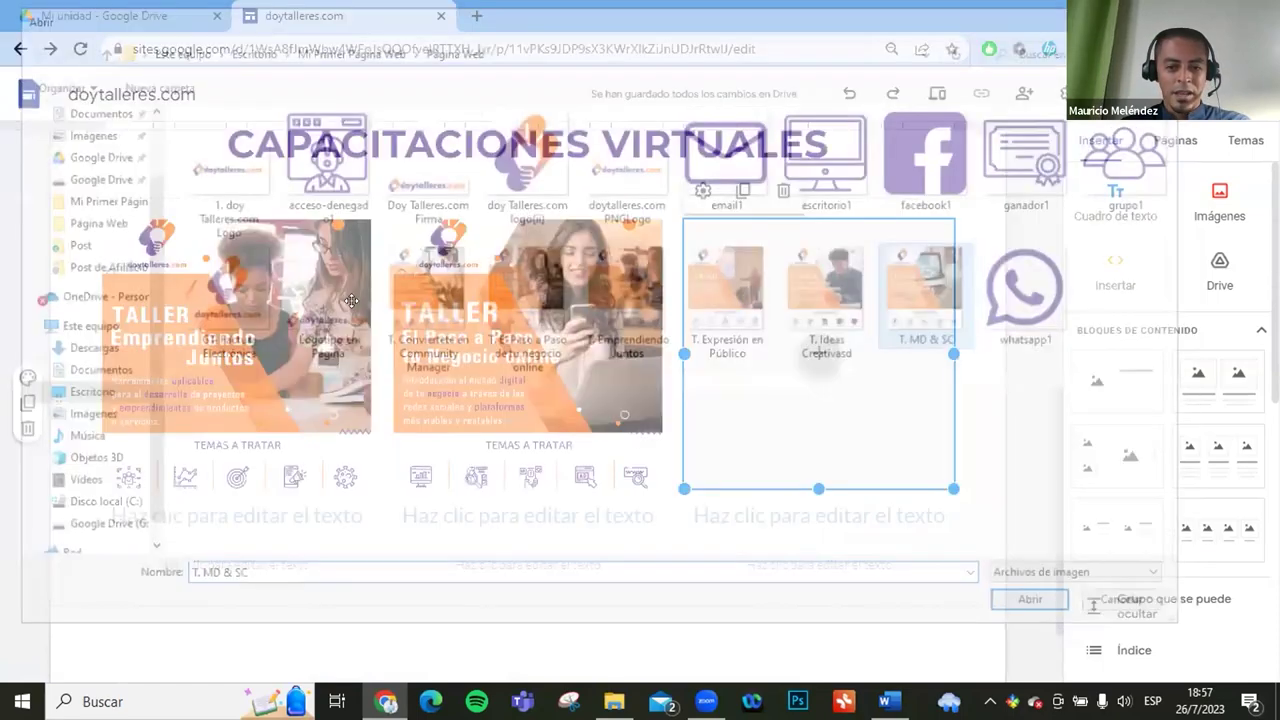
Extend the frame of the Emprendiendo Juntos image downward to show the labels under its icons.
{"action": "scroll", "coordinate": [306, 430], "scroll_direction": "down", "scroll_amount": 1}
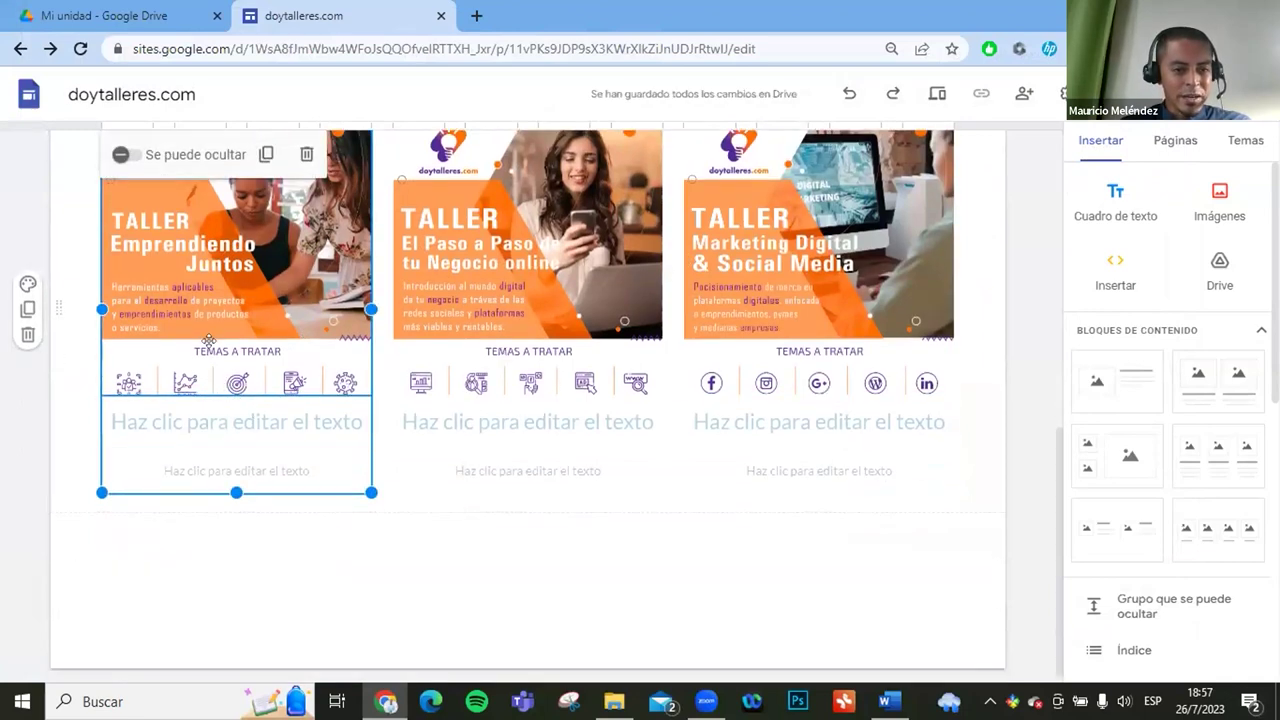
{"action": "scroll", "coordinate": [220, 354], "scroll_direction": "up", "scroll_amount": 1}
{"action": "left_click", "coordinate": [240, 413]}
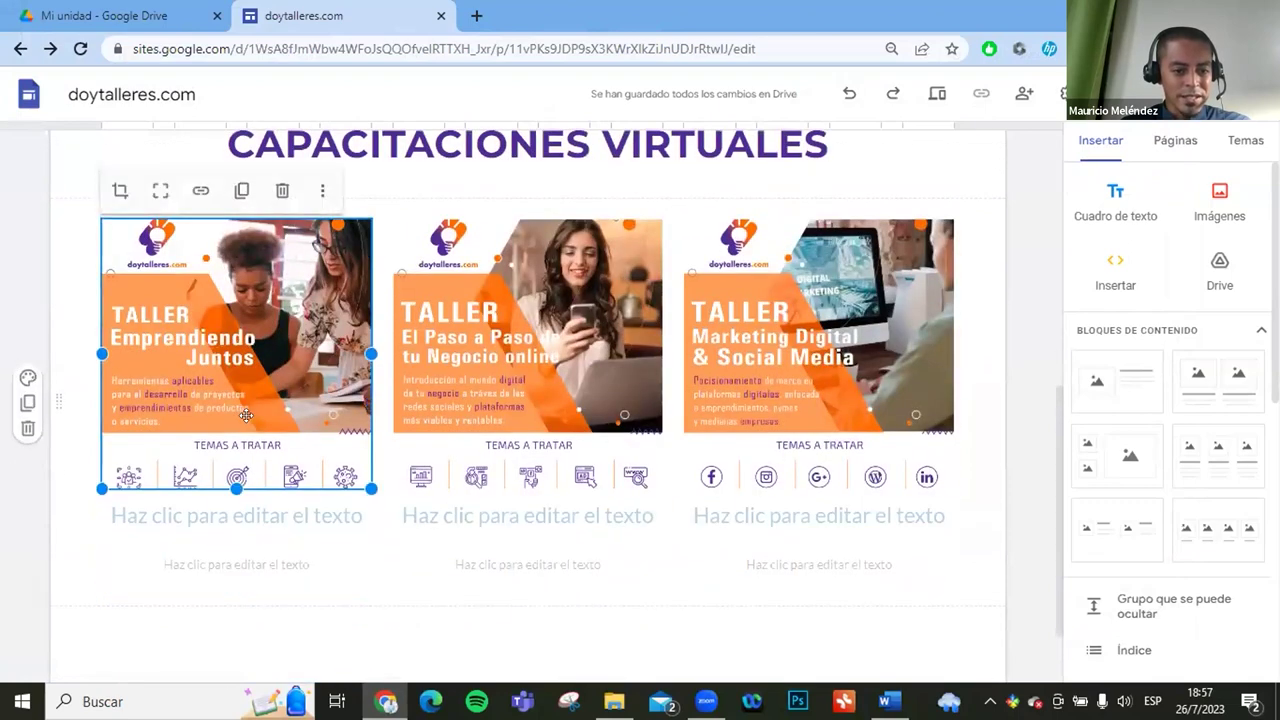
{"action": "scroll", "coordinate": [238, 405], "scroll_direction": "down", "scroll_amount": 1}
{"action": "left_click_drag", "start_coordinate": [236, 394], "coordinate": [246, 417]}
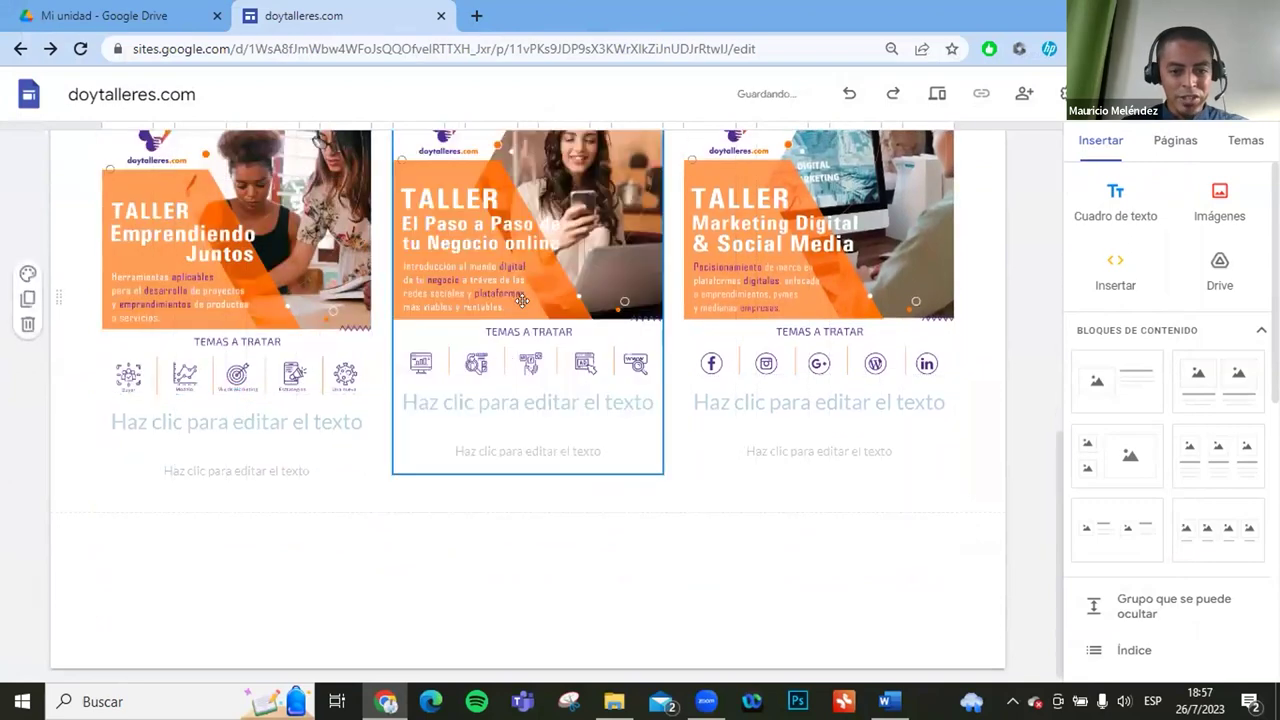
{"action": "scroll", "coordinate": [523, 245], "scroll_direction": "up", "scroll_amount": 2}
{"action": "left_click", "coordinate": [524, 400]}
{"action": "scroll", "coordinate": [523, 497], "scroll_direction": "down", "scroll_amount": 2}
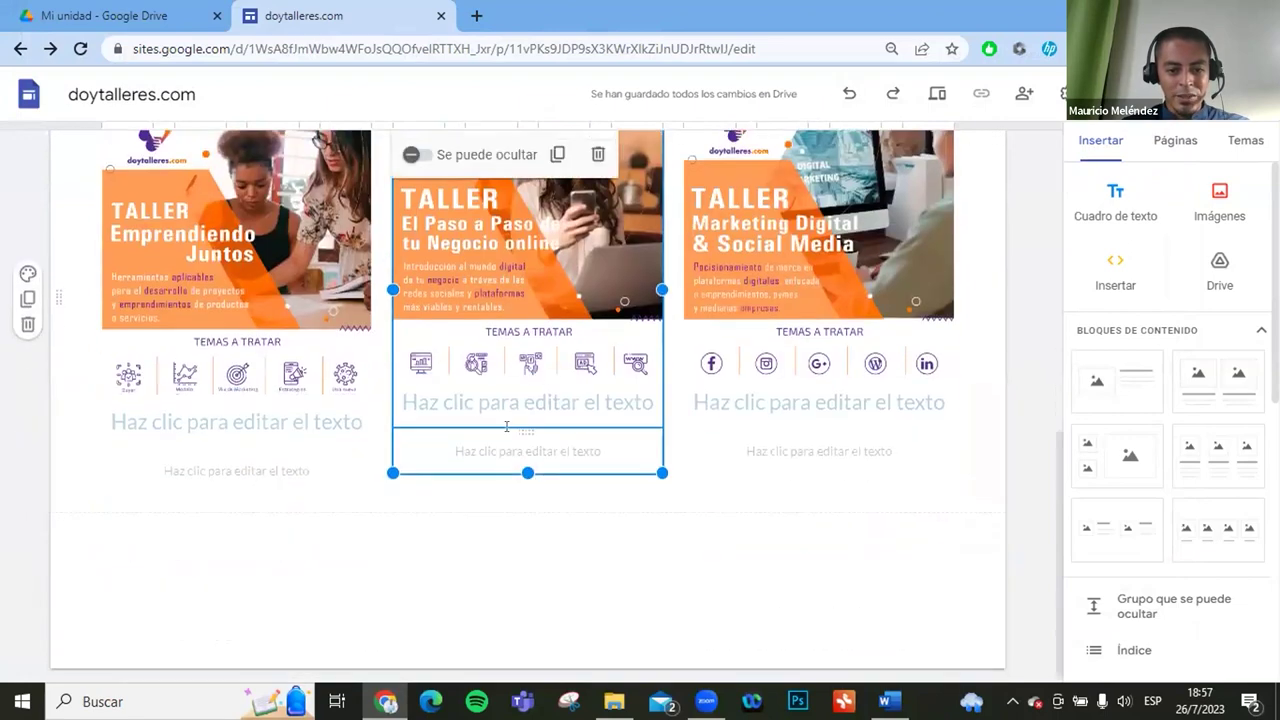
{"action": "left_click_drag", "start_coordinate": [522, 323], "coordinate": [713, 287]}
Extend the frame of the Marketing Digital & Social Media image downward to show its icon labels.
{"action": "left_click", "coordinate": [713, 287]}
{"action": "scroll", "coordinate": [760, 311], "scroll_direction": "up", "scroll_amount": 1}
{"action": "left_click", "coordinate": [803, 329]}
{"action": "left_click_drag", "start_coordinate": [818, 468], "coordinate": [819, 499]}
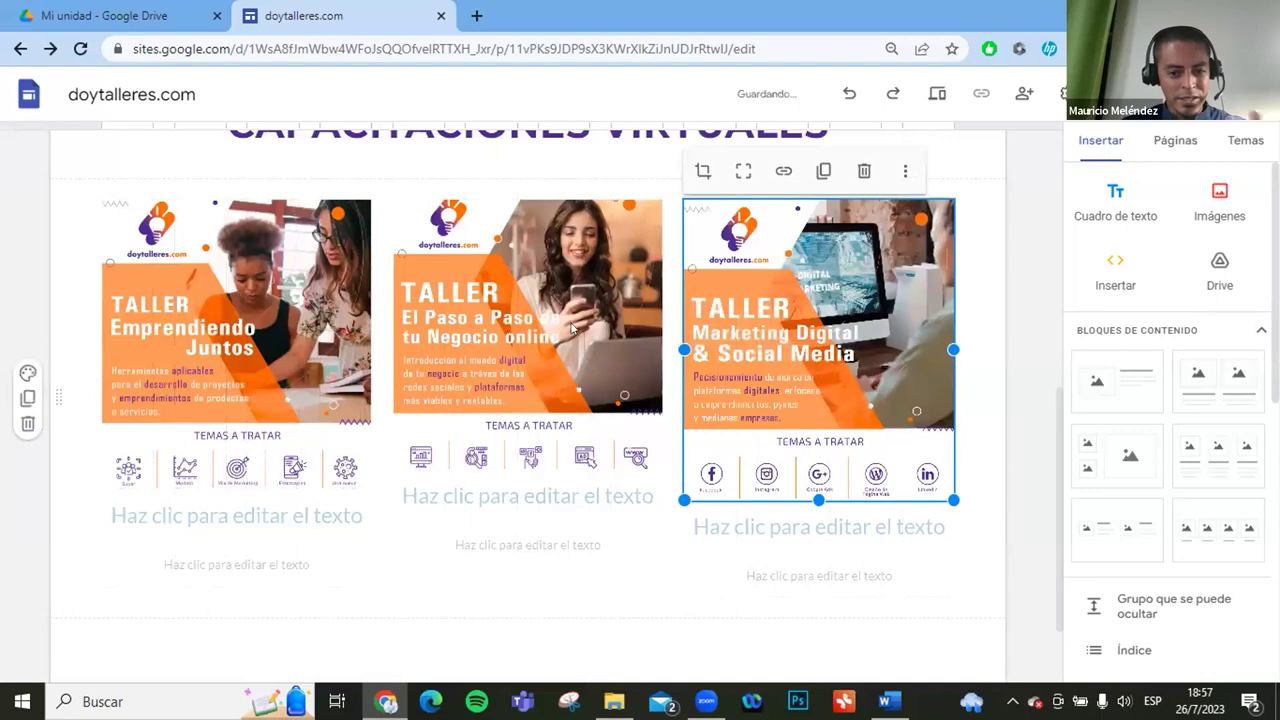
Extend the frame of the middle El Paso a Paso de tu Negocio online image downward to show its icon labels.
{"action": "left_click", "coordinate": [518, 434]}
{"action": "left_click", "coordinate": [552, 388]}
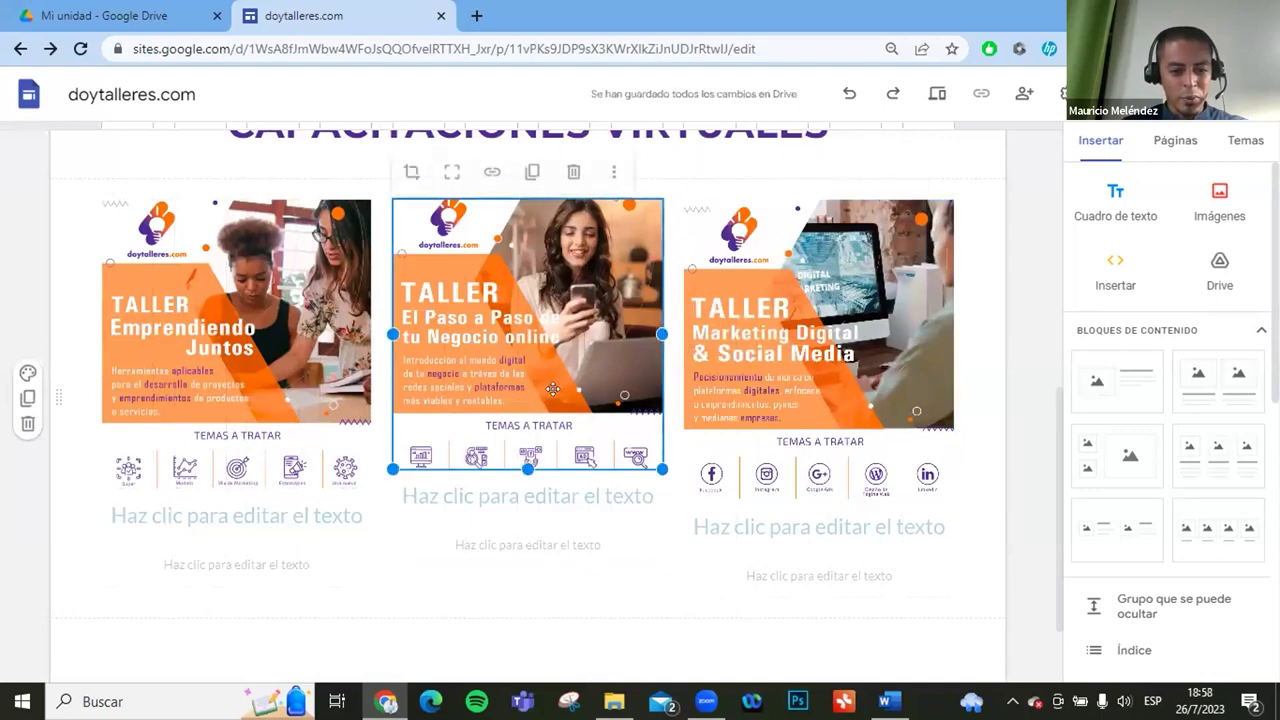
{"action": "left_click_drag", "start_coordinate": [528, 468], "coordinate": [529, 490]}
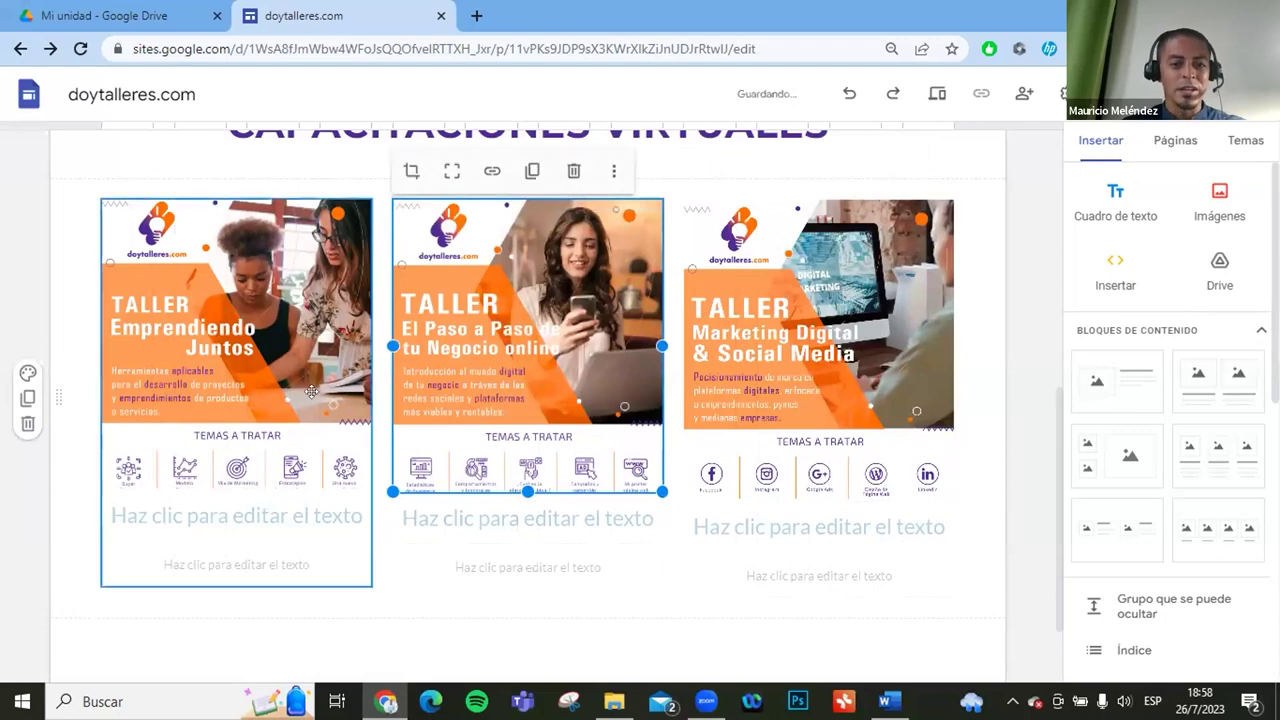
{"action": "left_click", "coordinate": [277, 508]}
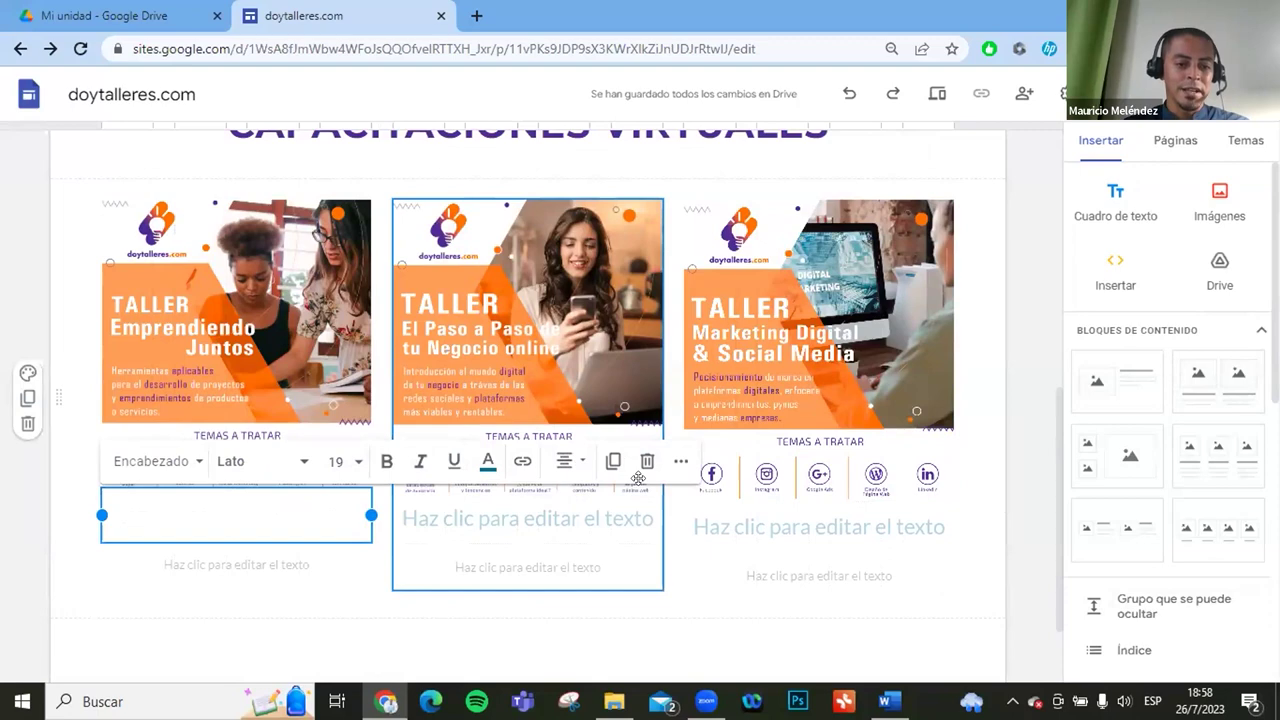
{"action": "left_click", "coordinate": [148, 388]}
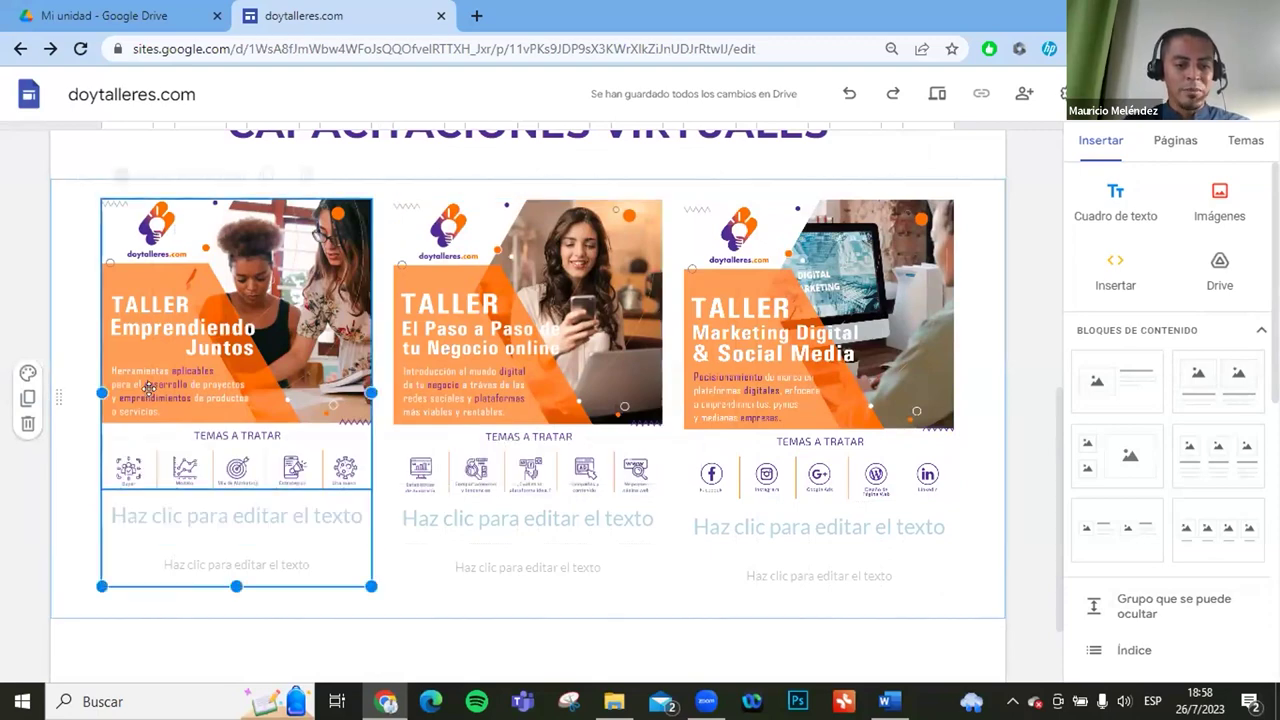
{"action": "left_click_drag", "start_coordinate": [186, 372], "coordinate": [480, 412]}
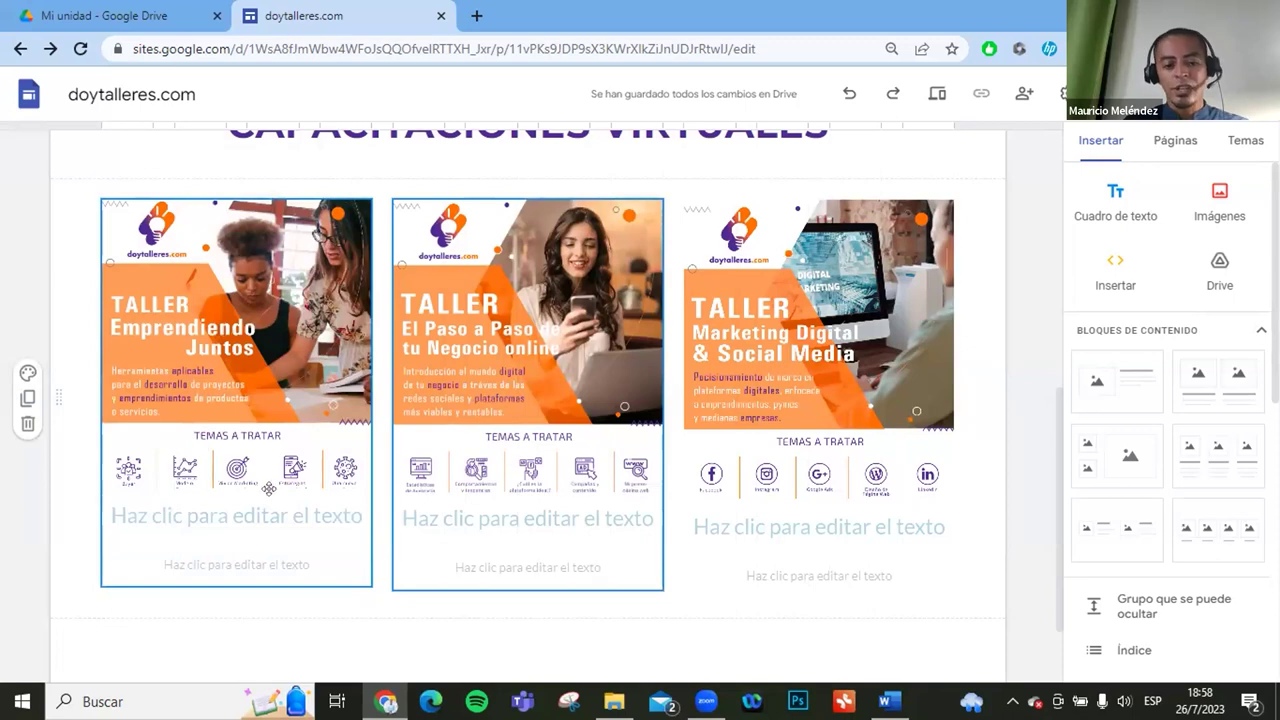
Delete the heading text placeholders below all three workshop images, keeping the smaller description placeholders.
{"action": "left_click", "coordinate": [251, 511]}
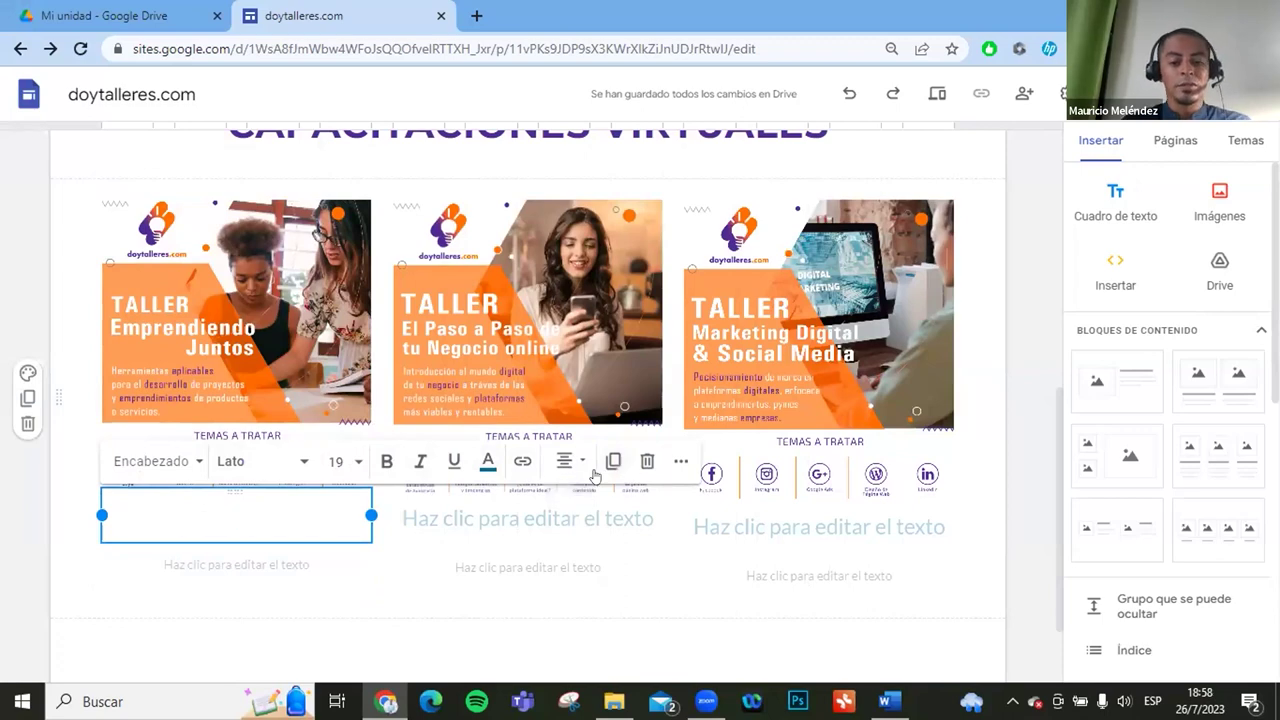
{"action": "left_click", "coordinate": [647, 461]}
{"action": "left_click", "coordinate": [460, 504]}
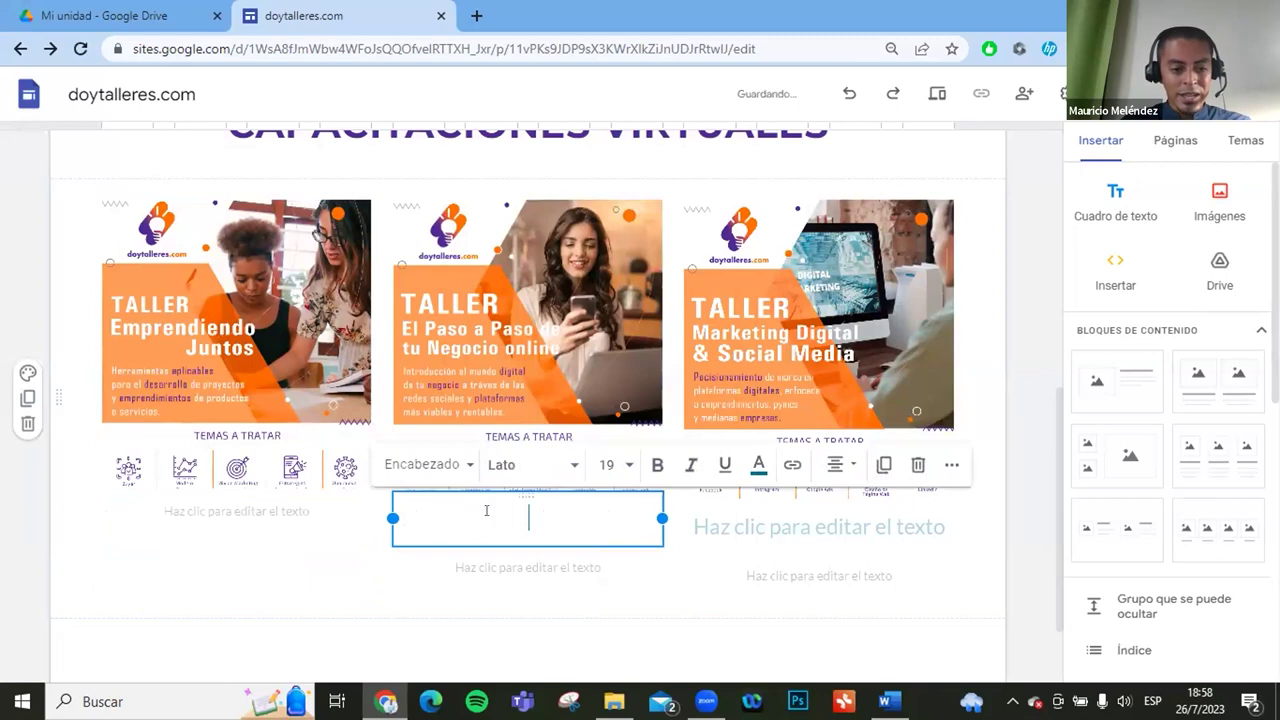
{"action": "left_click", "coordinate": [918, 464]}
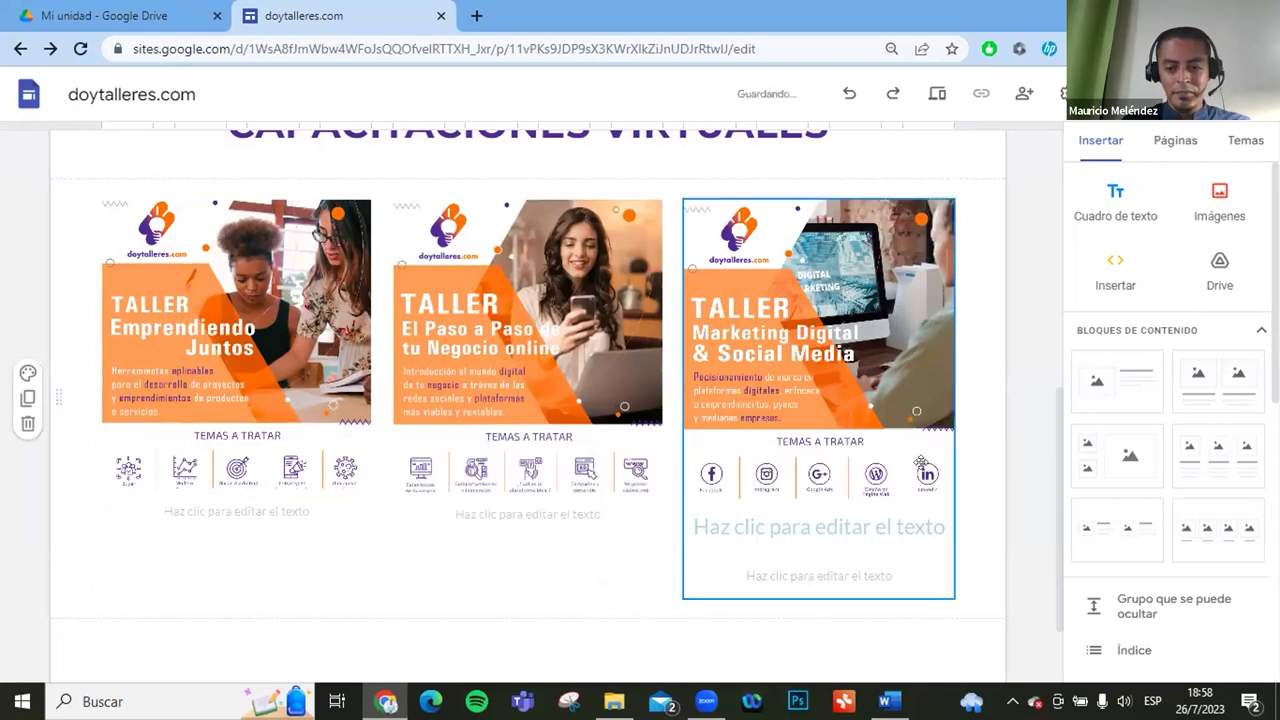
{"action": "left_click", "coordinate": [808, 526]}
{"action": "left_click", "coordinate": [918, 472]}
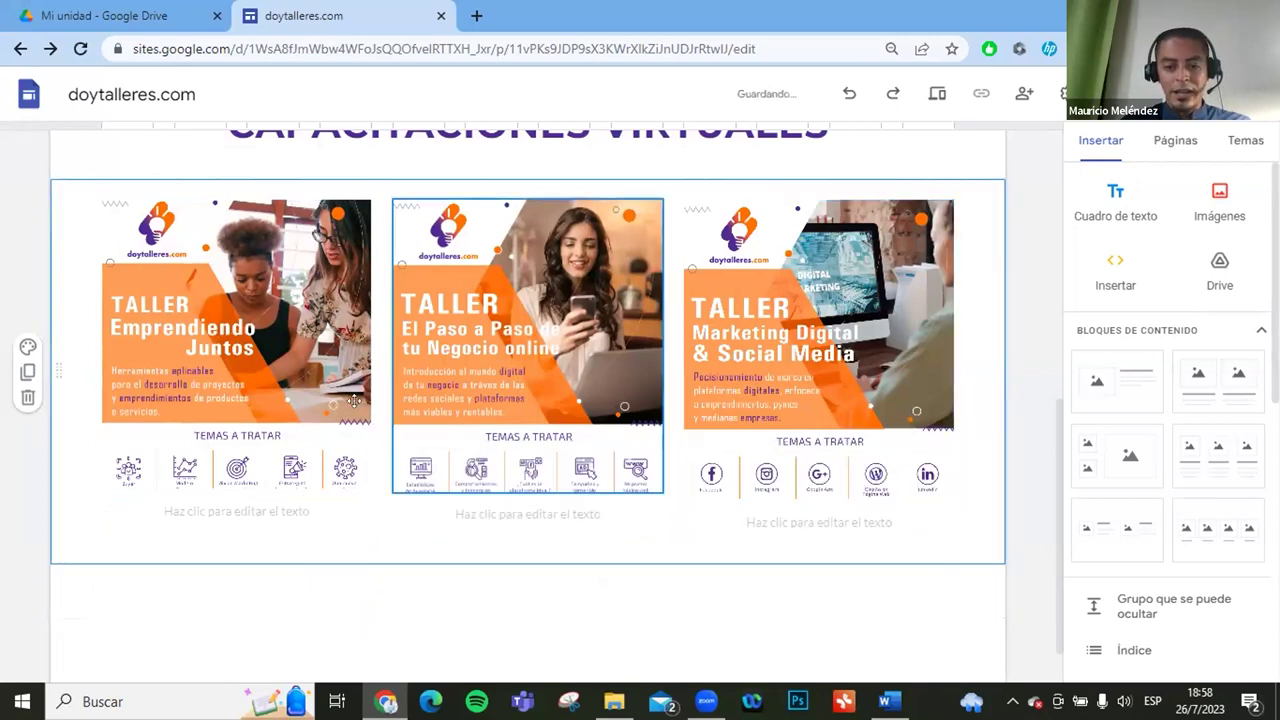
Fill the description below the first image with the prepared "EMPRENDIENDO JUNTOS" paragraph, and remove the blank line after it.
{"action": "scroll", "coordinate": [240, 389], "scroll_direction": "down", "scroll_amount": 1}
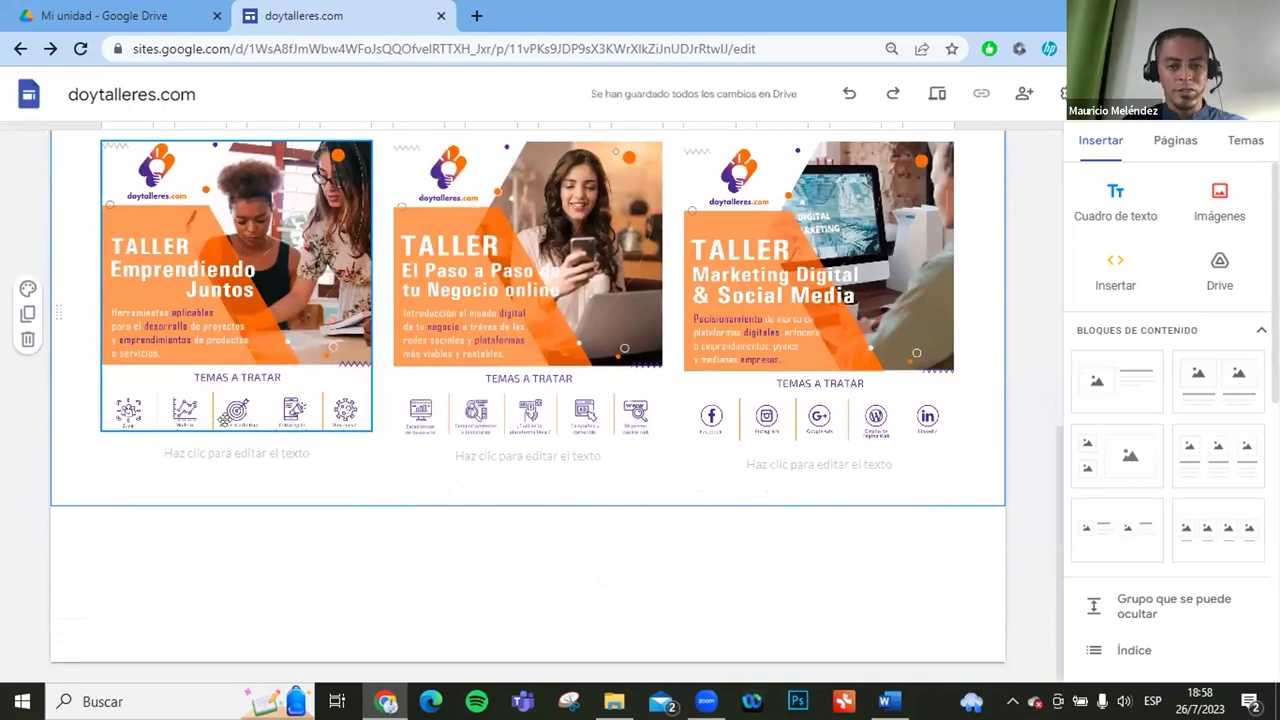
{"action": "left_click", "coordinate": [205, 446]}
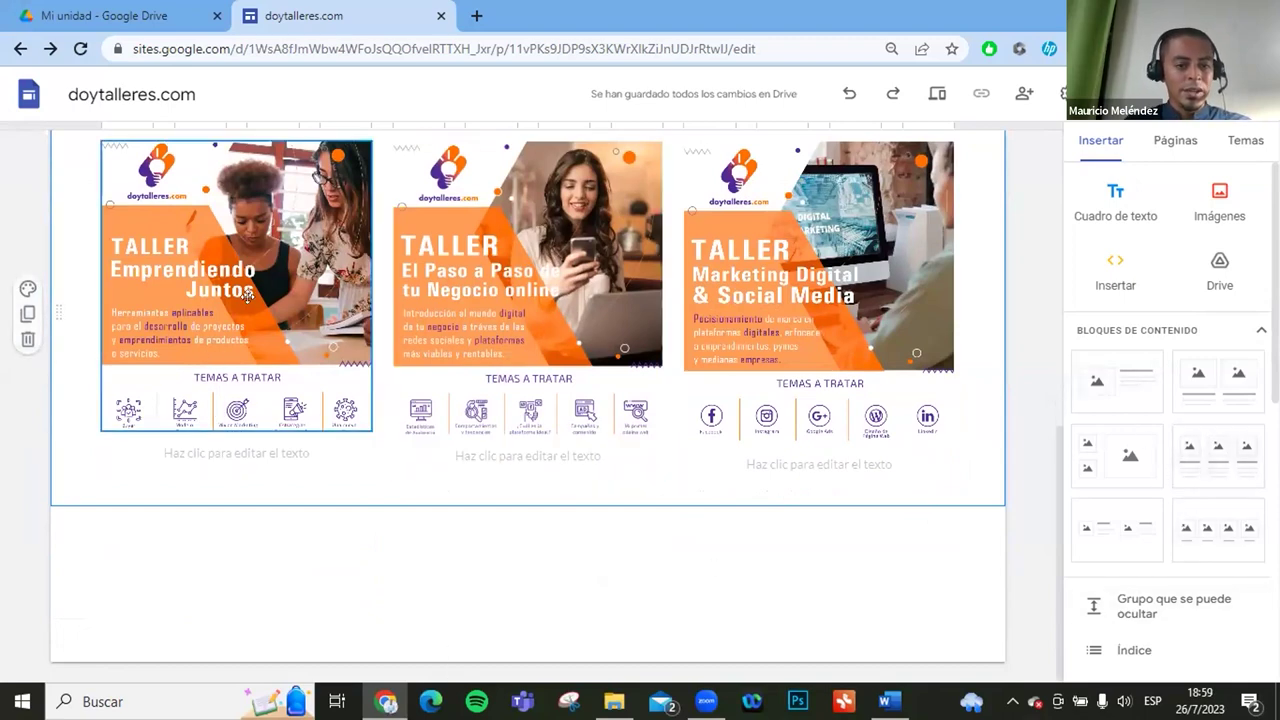
{"action": "left_click", "coordinate": [245, 451]}
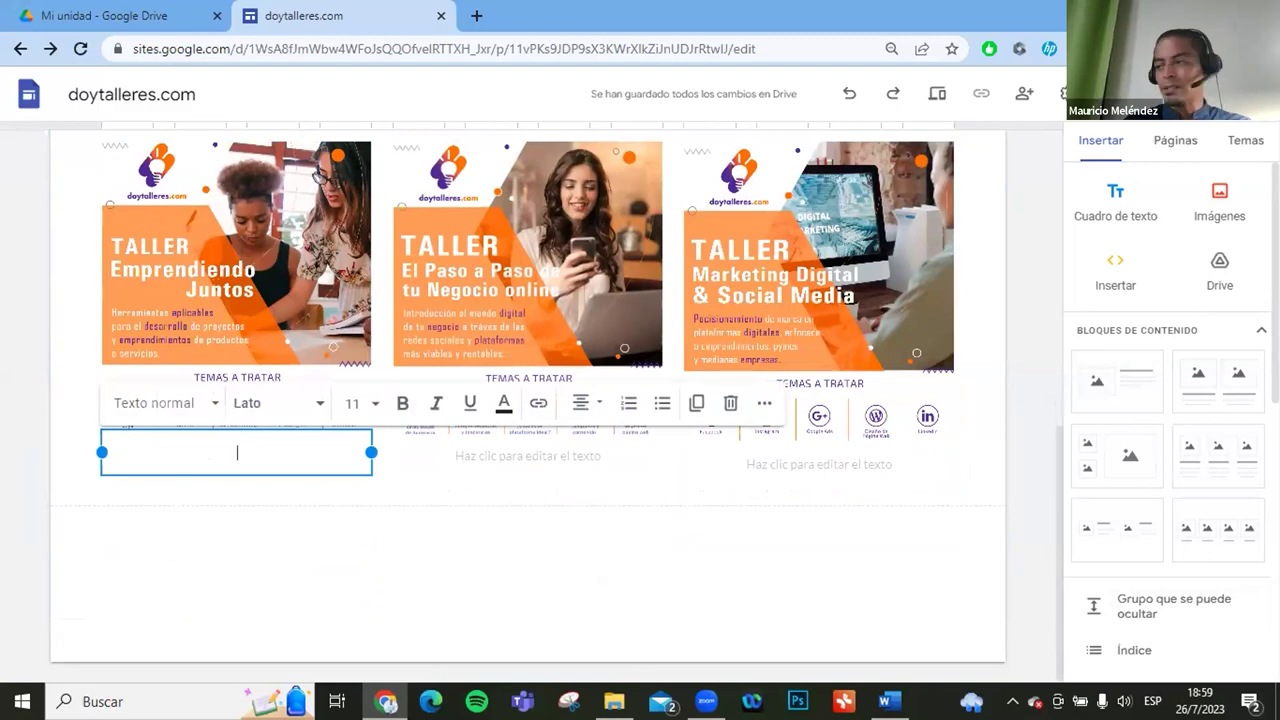
{"action": "key", "text": "alt+Tab"}
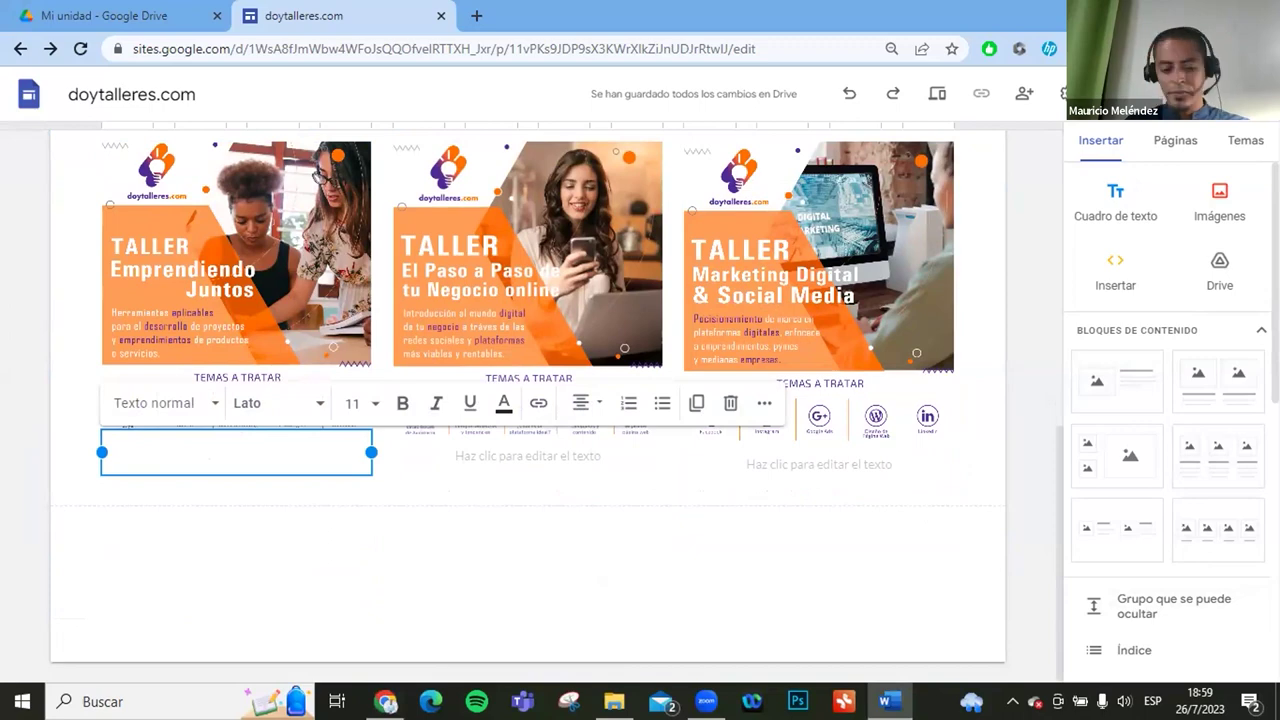
{"action": "left_click", "coordinate": [211, 451]}
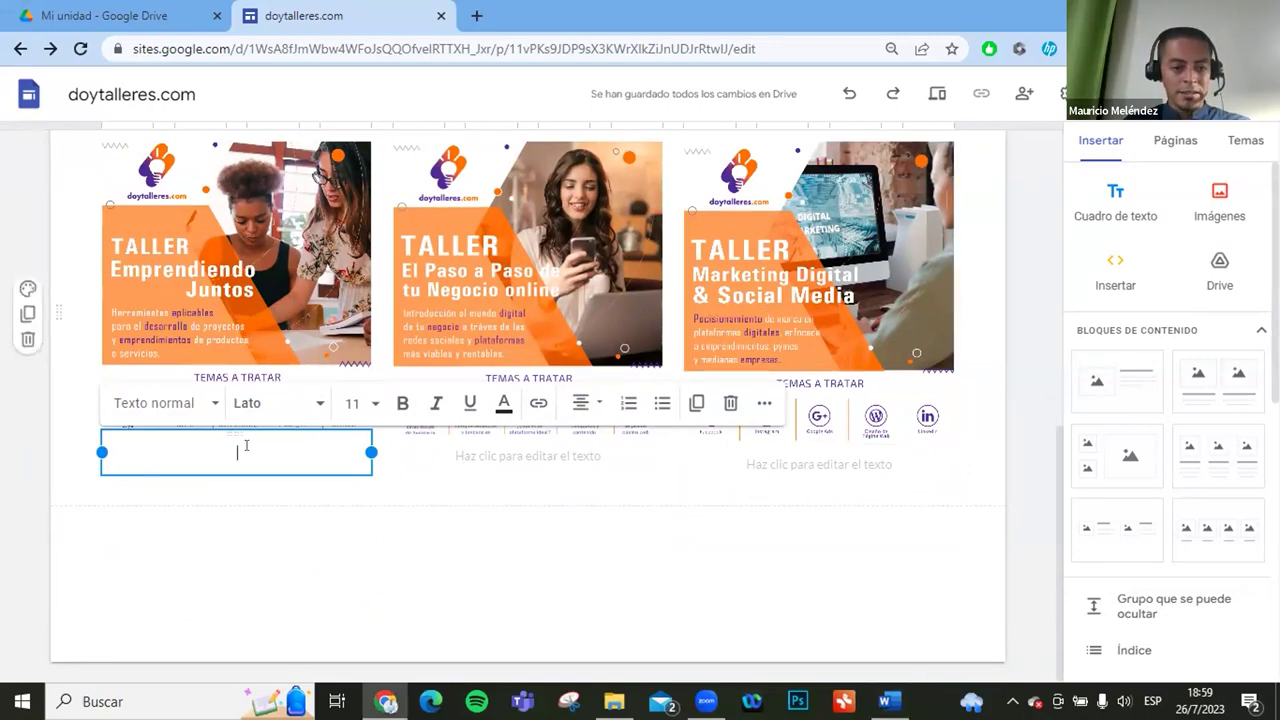
{"action": "type", "text": "EMPRENDIENDO JUNTOS - El reto de emprender no es tarea fácil y más cuando se desconoce de los pasos necesarios a seguir. Nuestro taller Emprendiendo Juntos, nos ayuda a conocer los conceptos básicos para crear un negocio planificado que cumpla sus objetivos y metas."}
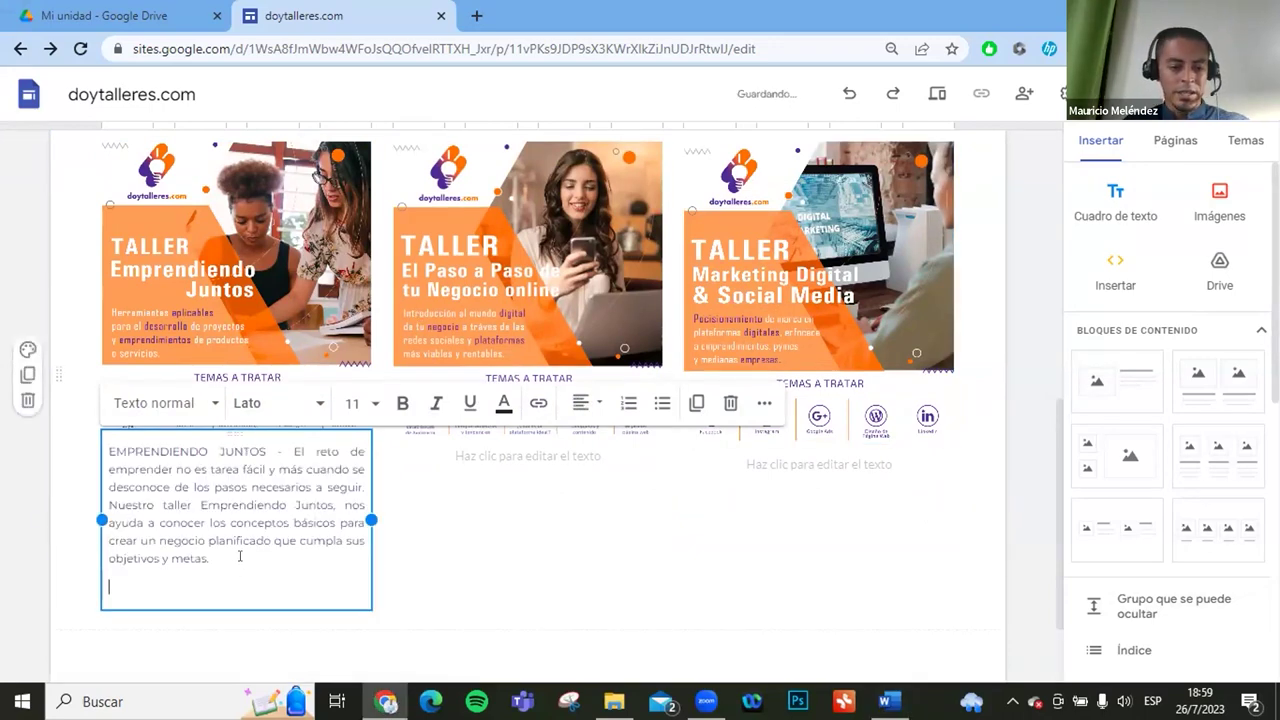
{"action": "key", "text": "BackSpace"}
Set the font size of the whole "EMPRENDIENDO JUNTOS" description paragraph to 14.
{"action": "left_click_drag", "start_coordinate": [240, 557], "coordinate": [96, 455]}
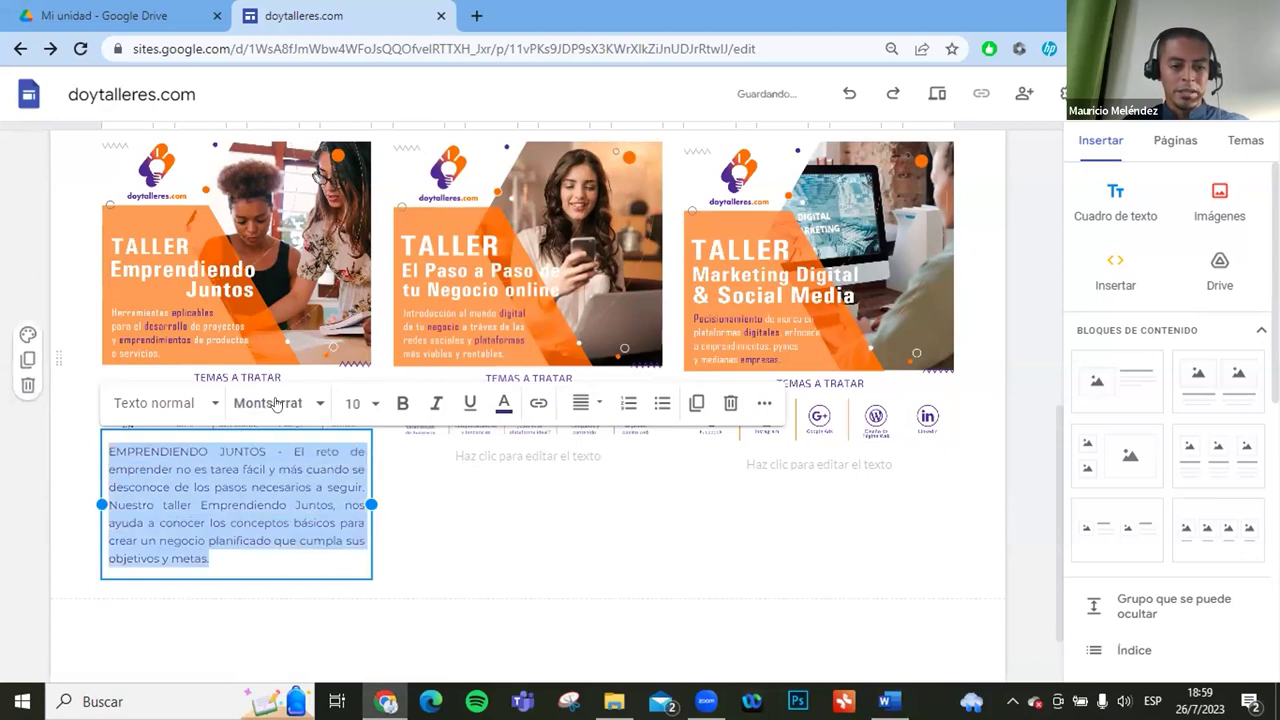
{"action": "left_click", "coordinate": [352, 402]}
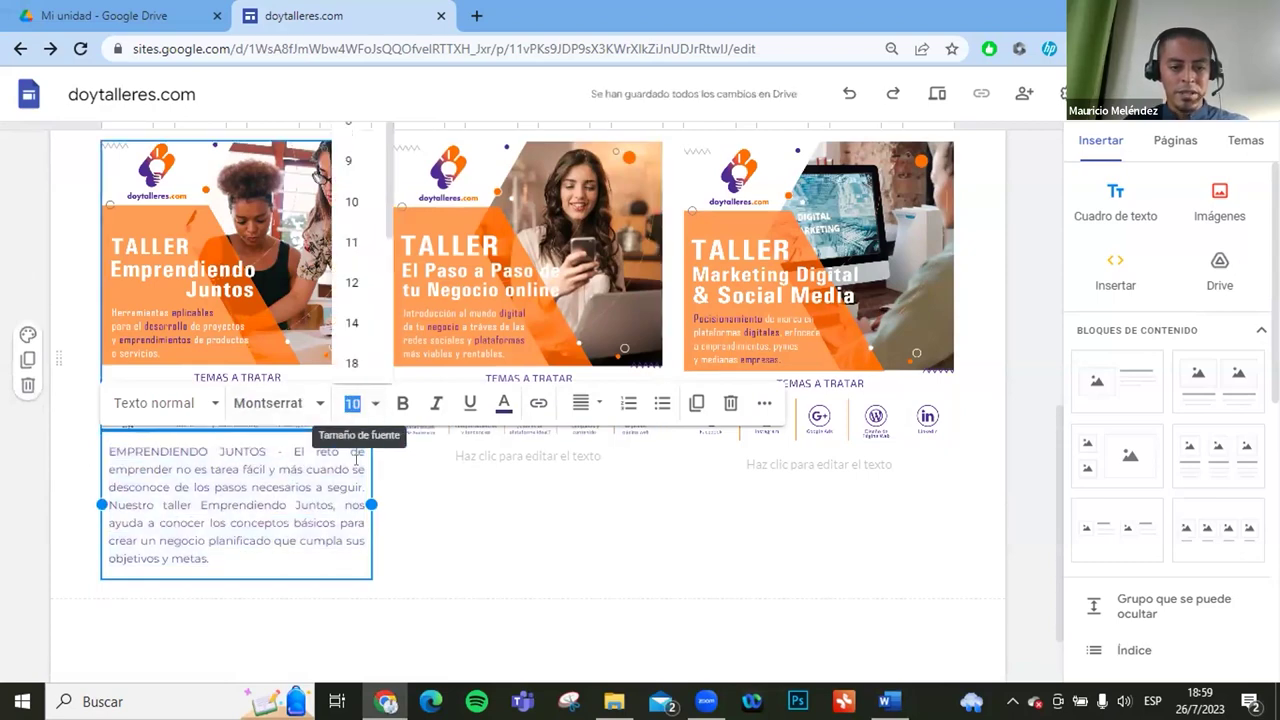
{"action": "left_click", "coordinate": [354, 362]}
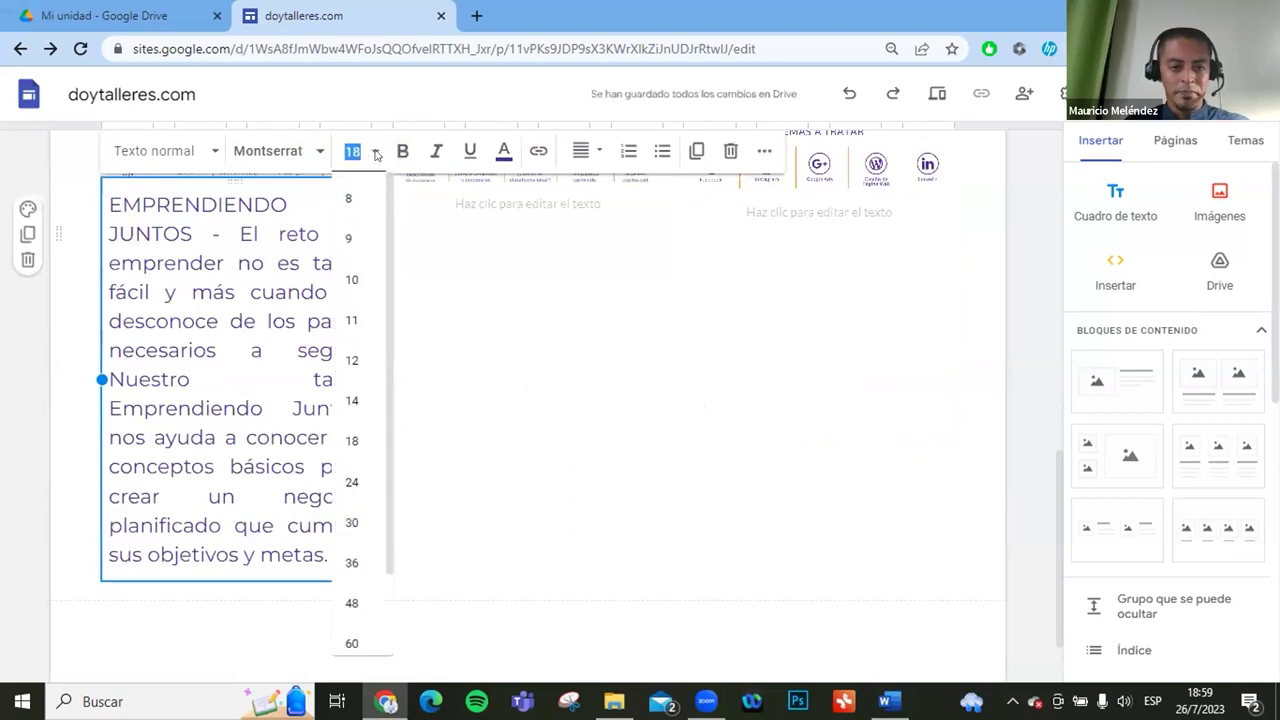
{"action": "left_click", "coordinate": [350, 400]}
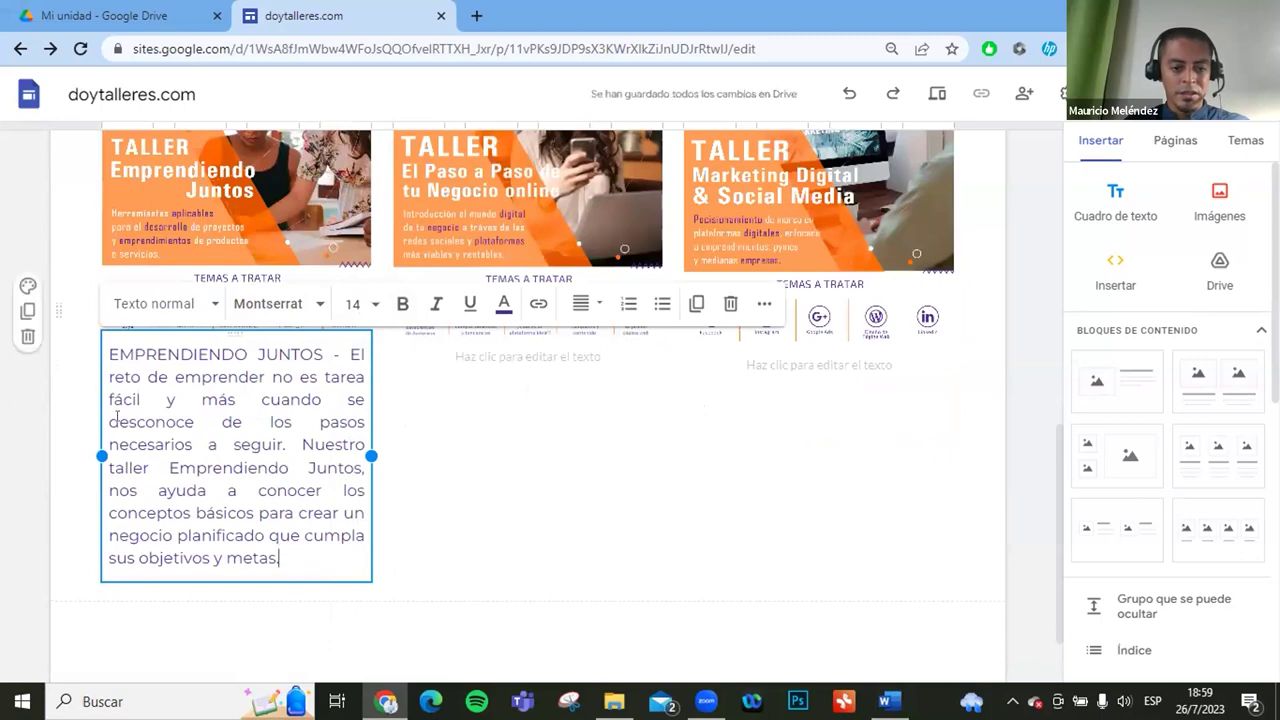
Make the opening words "EMPRENDIENDO JUNTOS -" of the first workshop description bold.
{"action": "key", "text": "ctrl+a"}
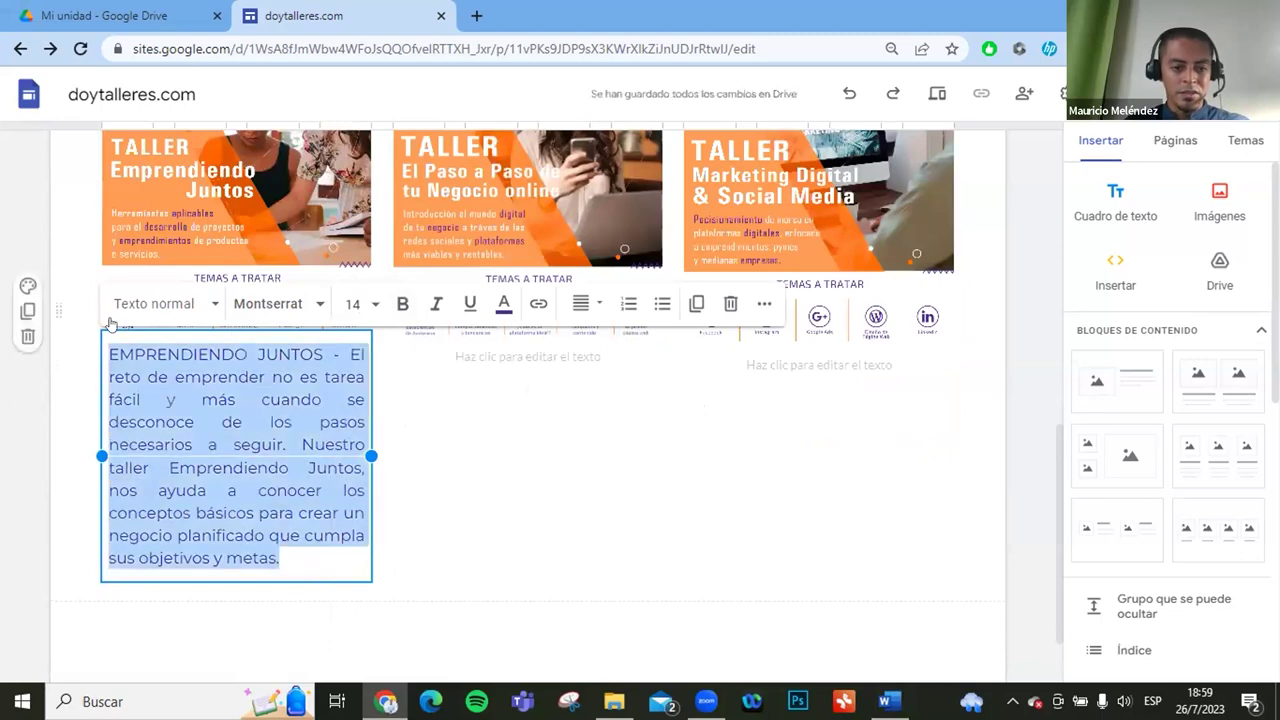
{"action": "left_click", "coordinate": [342, 350]}
{"action": "left_click_drag", "start_coordinate": [349, 354], "coordinate": [108, 354]}
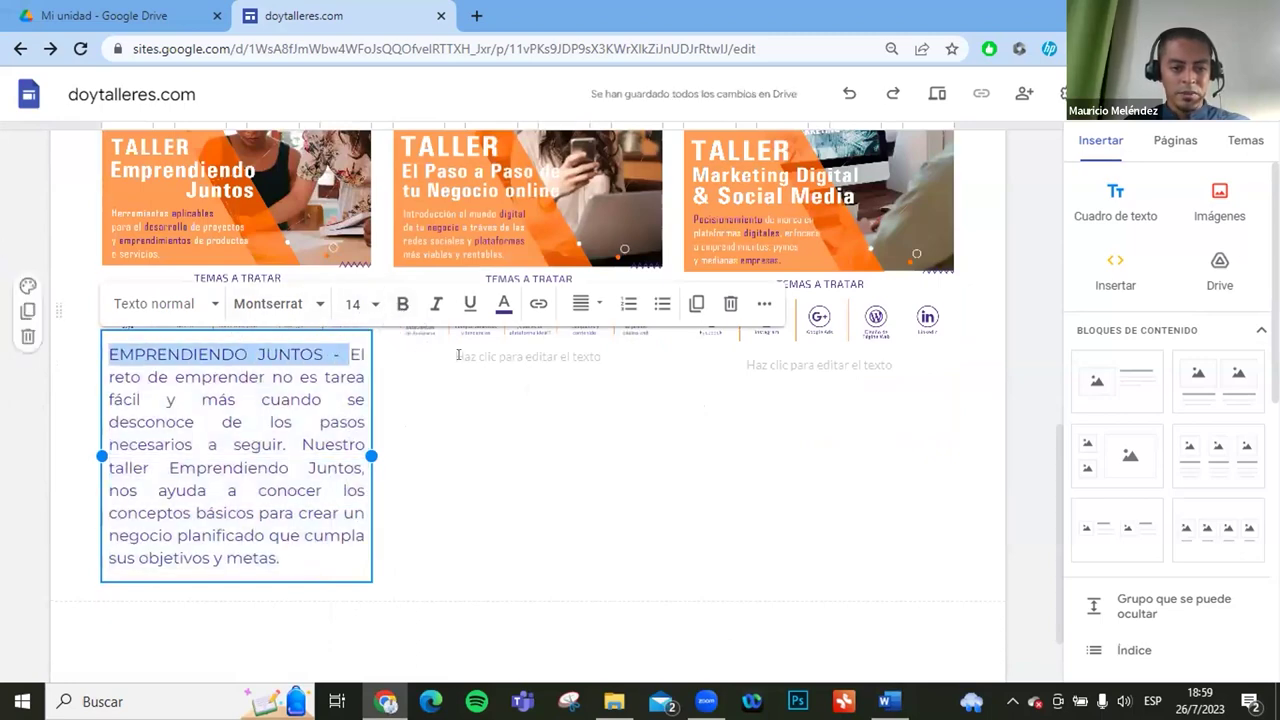
{"action": "left_click", "coordinate": [402, 303]}
{"action": "left_click", "coordinate": [571, 508]}
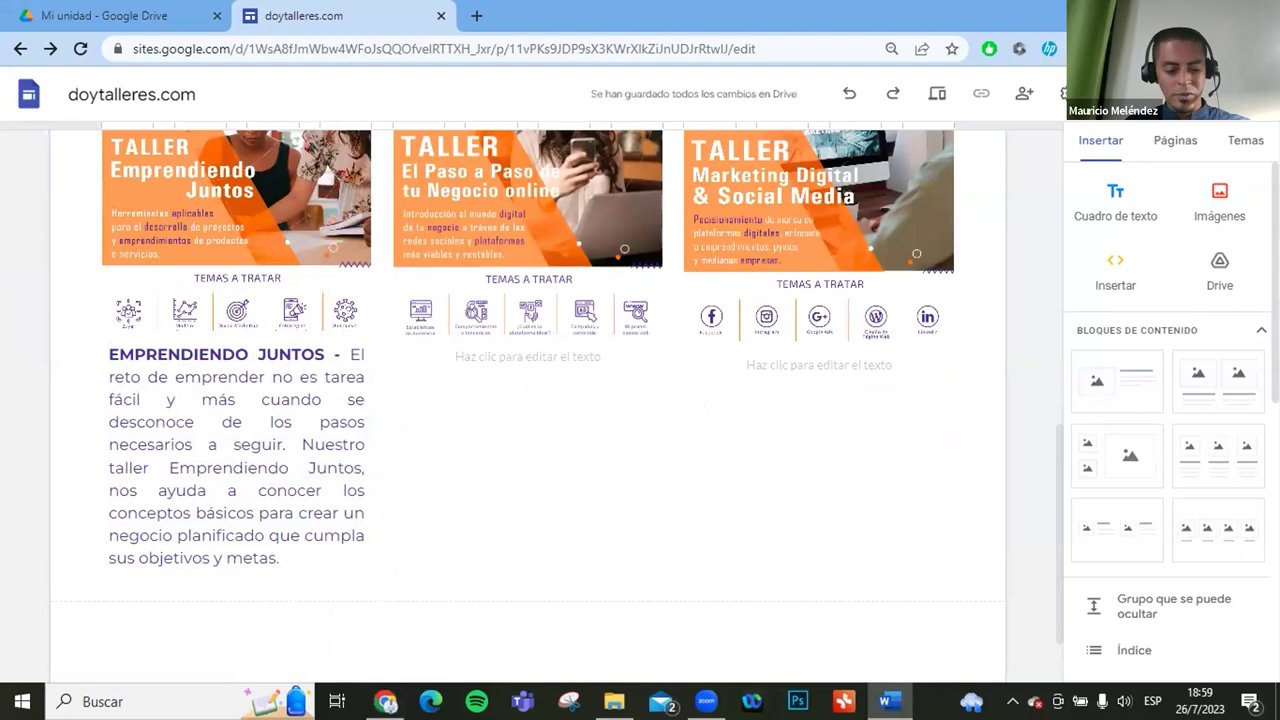
Fill the description below the middle image with the prepared "EL PASO A PASO" paragraph, and remove the blank line after it.
{"action": "left_click", "coordinate": [537, 358]}
{"action": "type", "text": "EL PASO A PASO - Un negocio el cual se considera que sea visible en la web, requiere de una labor estratégica para el debido posicionamiento y alcance. En este taller veremos el paso a paso para que nuestro negocio cuente con presencia en las plataformas digitales más viables."}
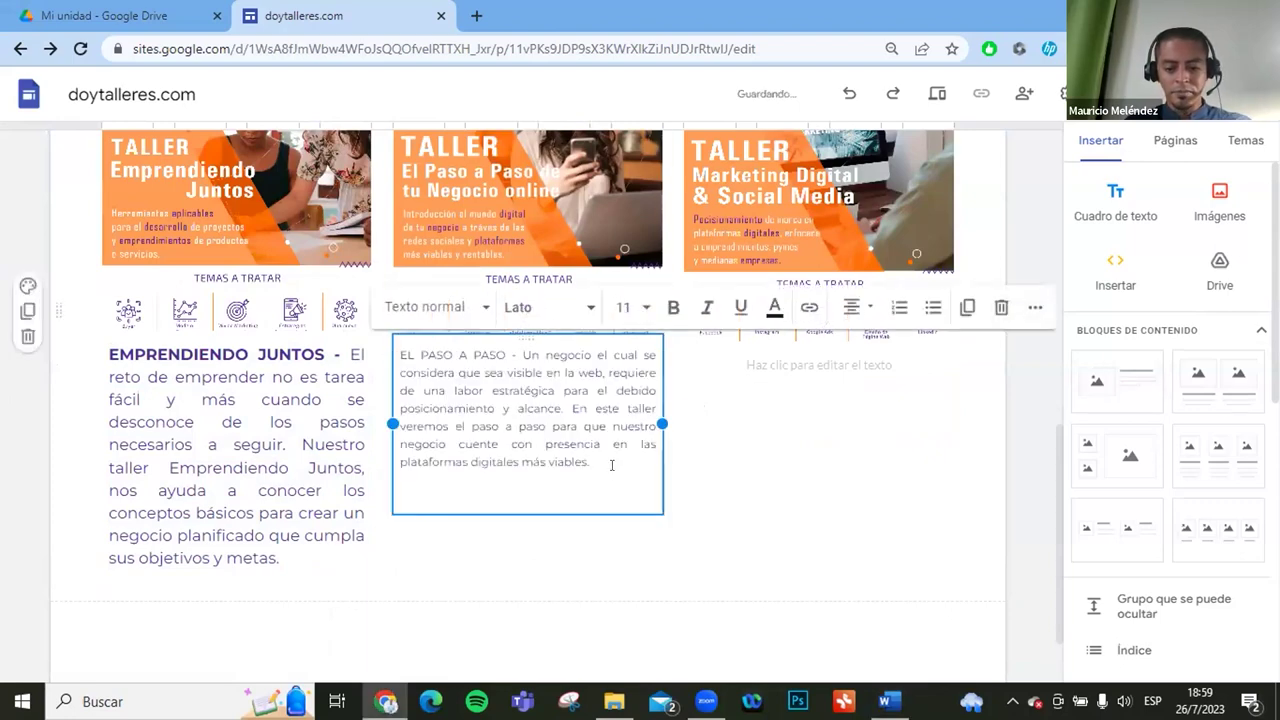
{"action": "key", "text": "BackSpace"}
Set the middle description's font size to 14 and make its opening words "EL PASO A PASO -" bold.
{"action": "left_click_drag", "start_coordinate": [612, 461], "coordinate": [398, 352]}
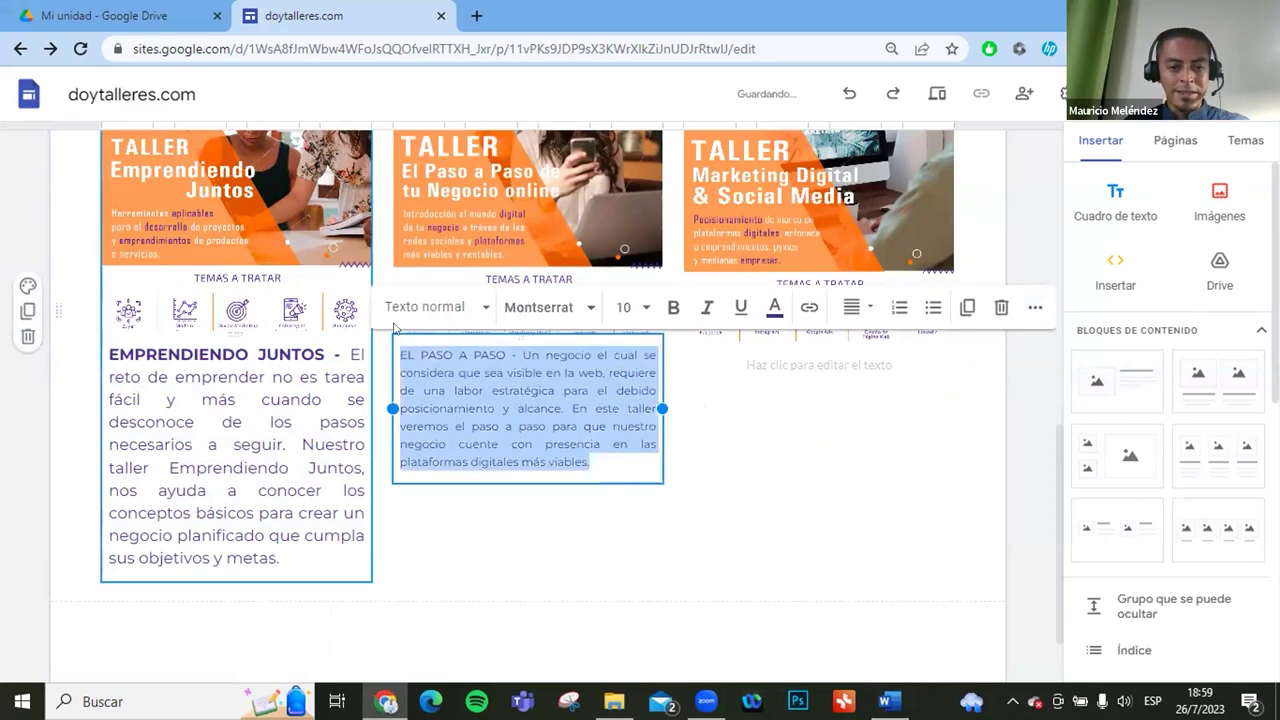
{"action": "left_click", "coordinate": [645, 307]}
{"action": "left_click", "coordinate": [622, 556]}
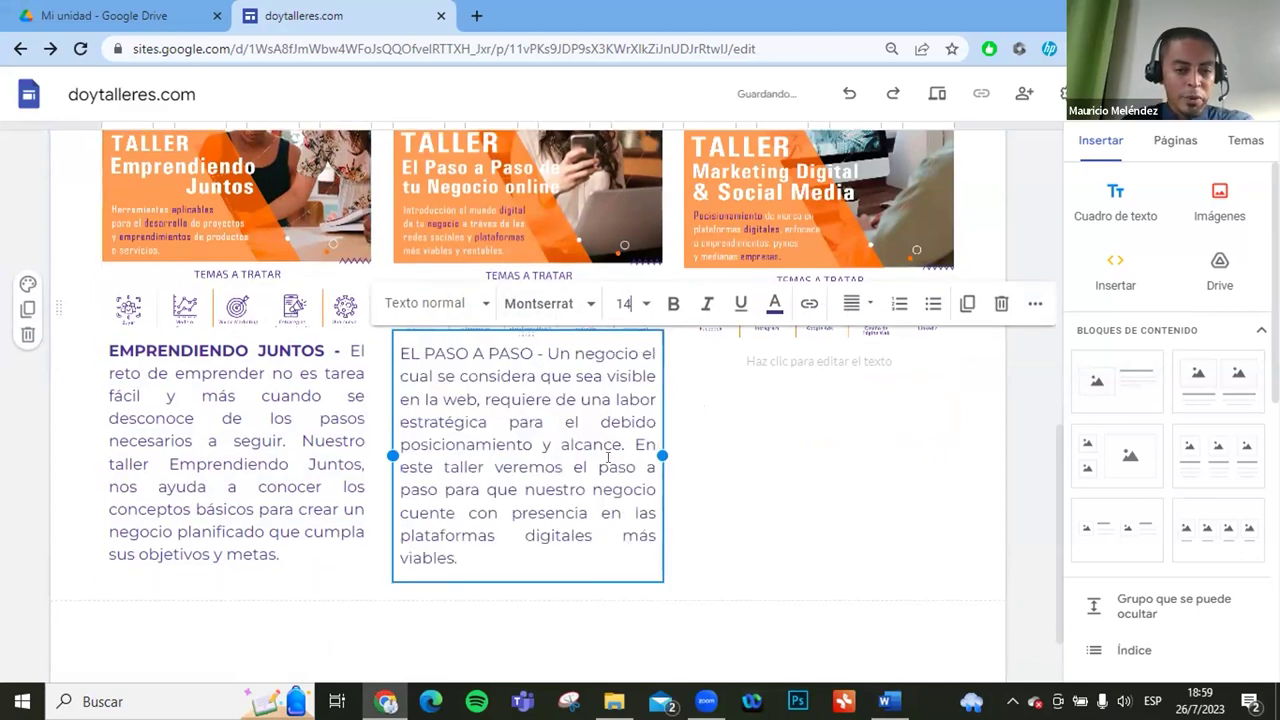
{"action": "left_click_drag", "start_coordinate": [541, 352], "coordinate": [400, 352]}
{"action": "left_click", "coordinate": [673, 303]}
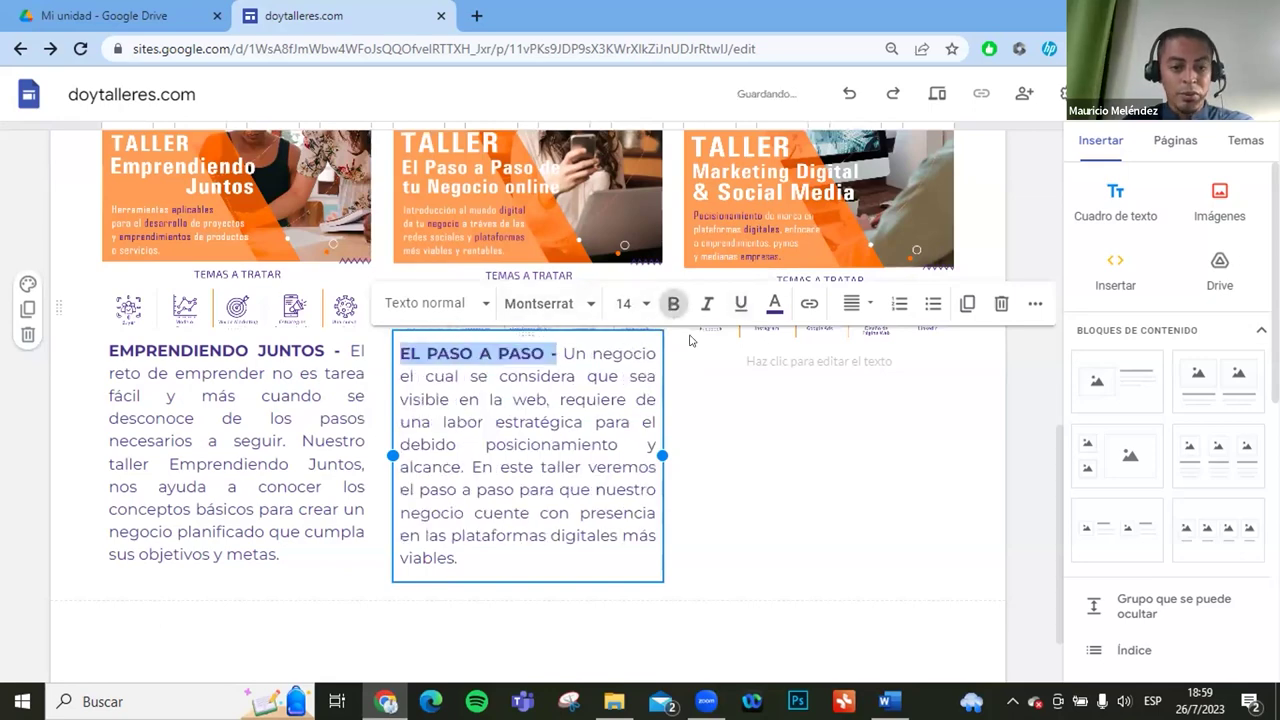
{"action": "left_click", "coordinate": [784, 479]}
Fill the description below the third image with the "MARKETING DIGITAL & SM" paragraph from the Word document, and remove the blank line after it.
{"action": "scroll", "coordinate": [780, 480], "scroll_direction": "up", "scroll_amount": 5}
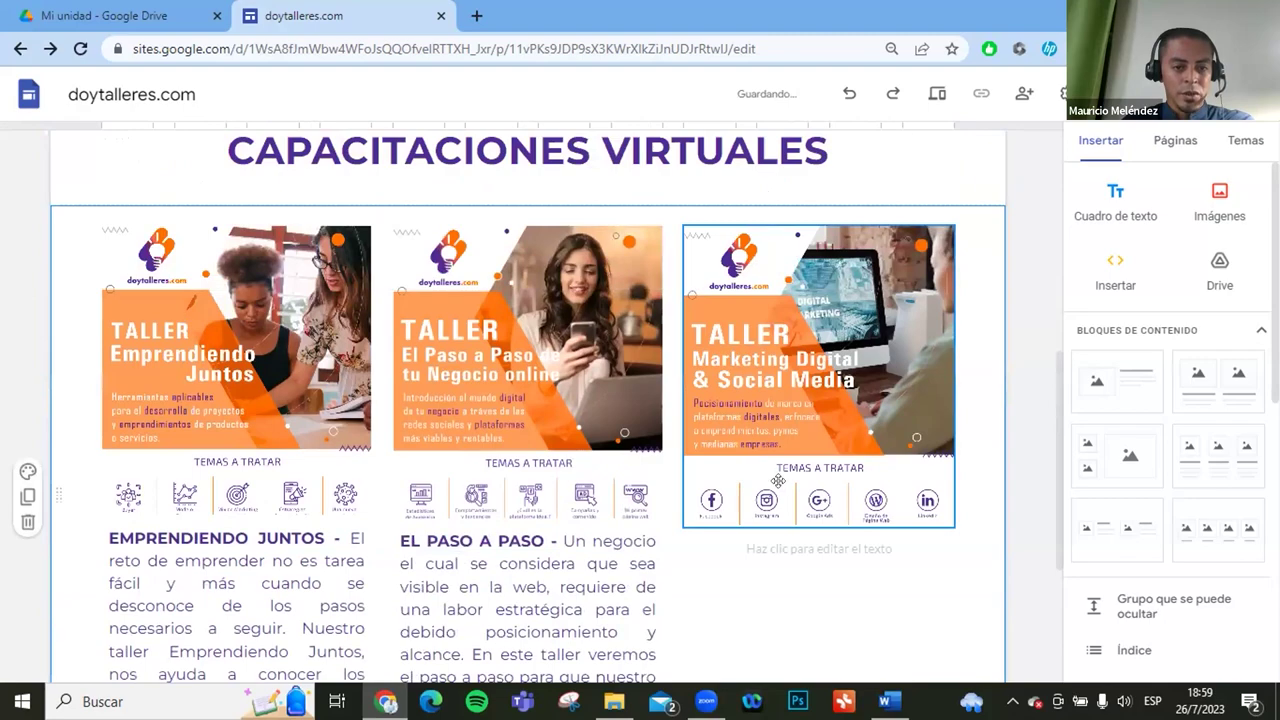
{"action": "scroll", "coordinate": [792, 495], "scroll_direction": "up", "scroll_amount": 3}
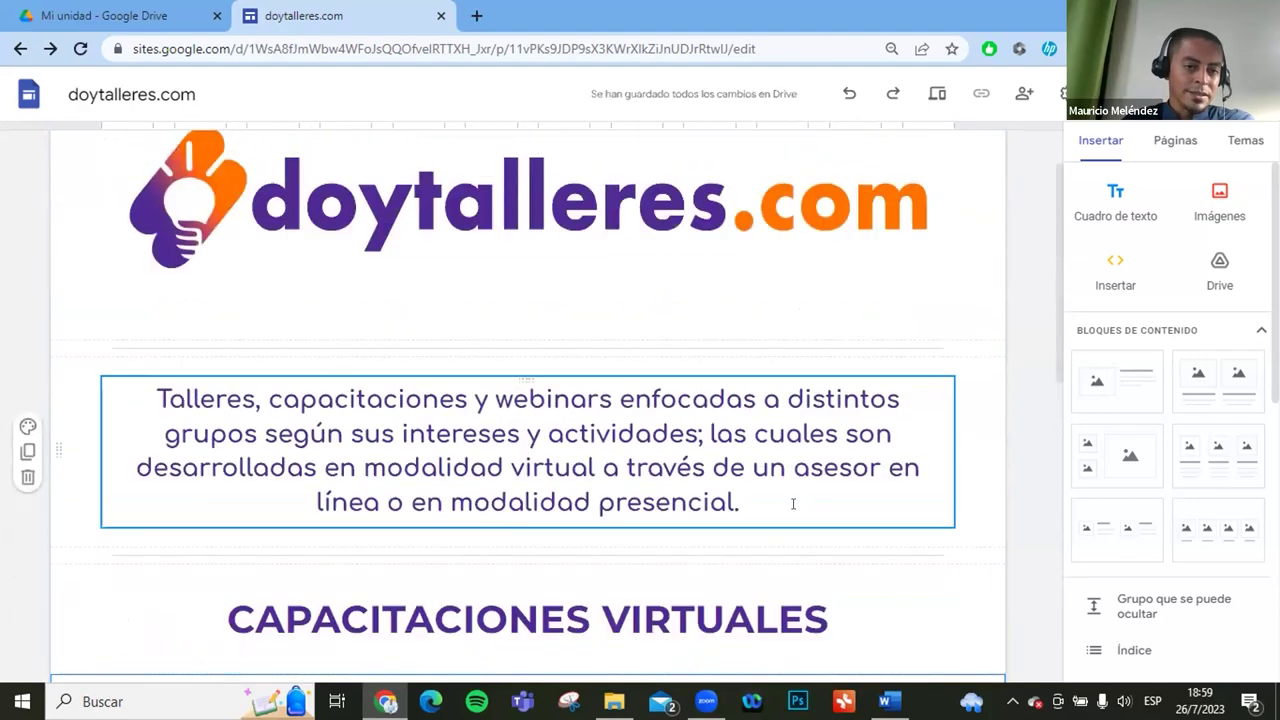
{"action": "scroll", "coordinate": [792, 502], "scroll_direction": "down", "scroll_amount": 2}
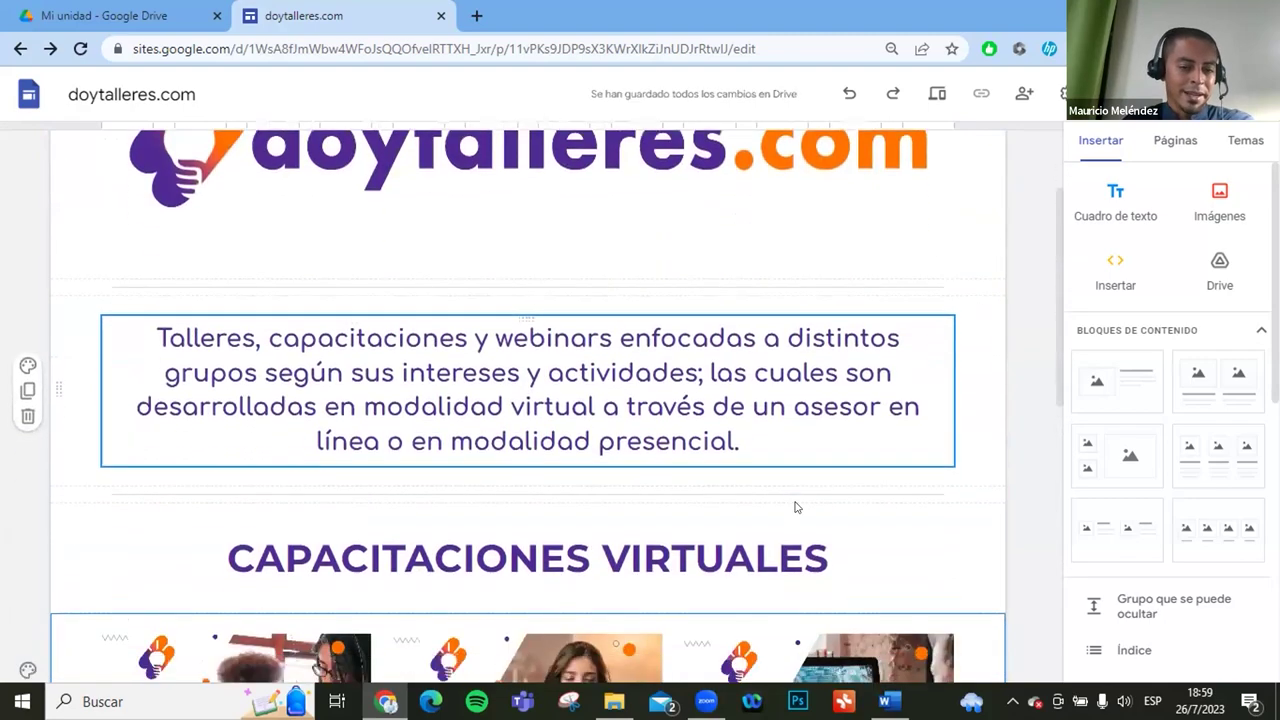
{"action": "scroll", "coordinate": [796, 508], "scroll_direction": "up", "scroll_amount": 3}
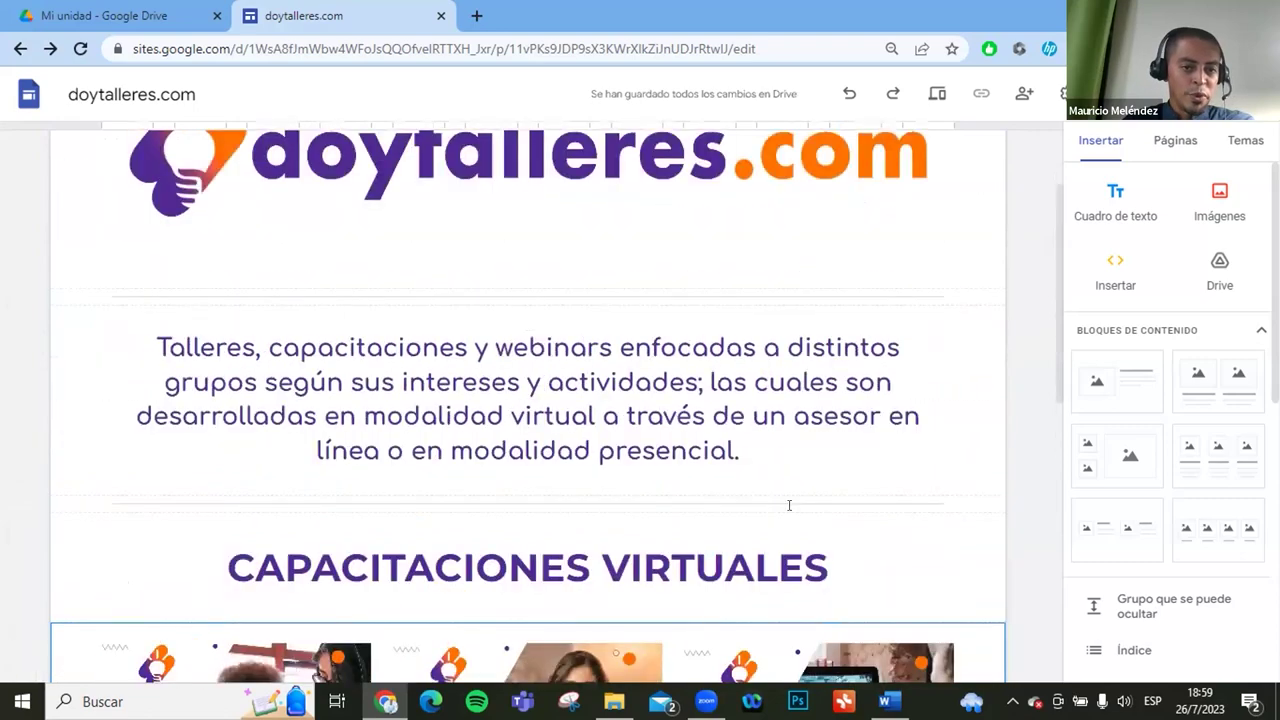
{"action": "scroll", "coordinate": [348, 367], "scroll_direction": "down", "scroll_amount": 10}
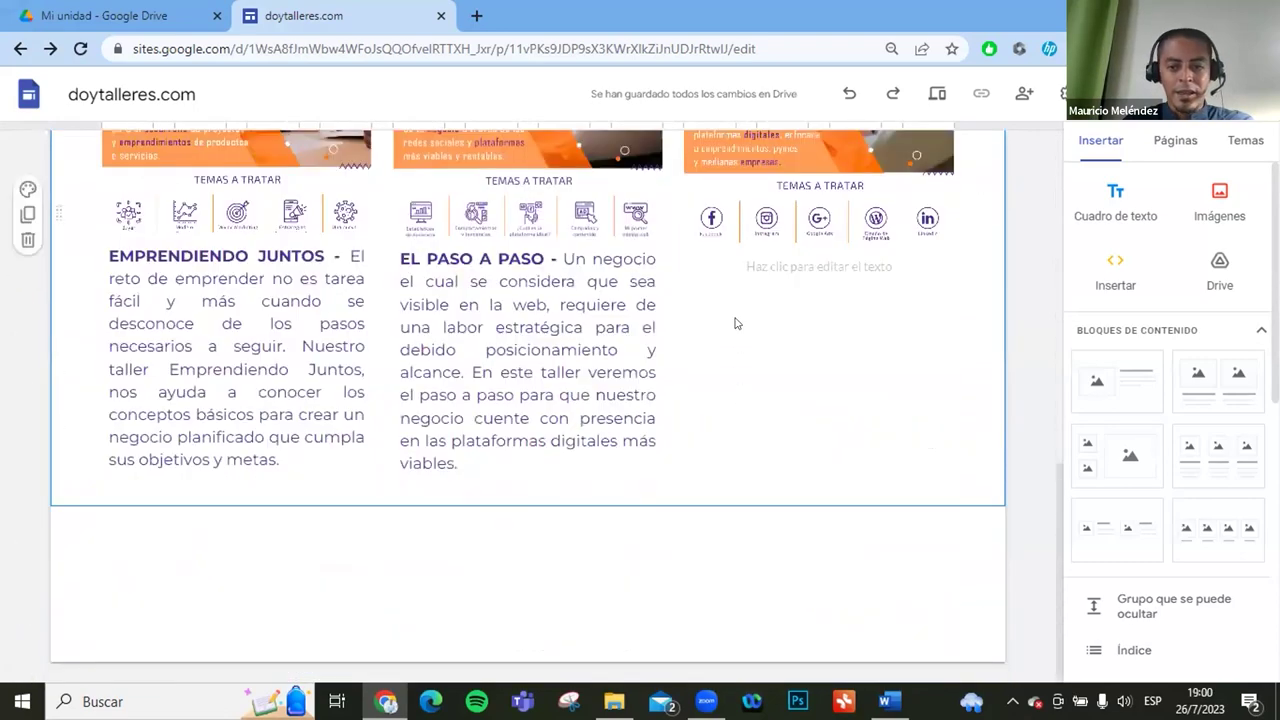
{"action": "left_click", "coordinate": [742, 266]}
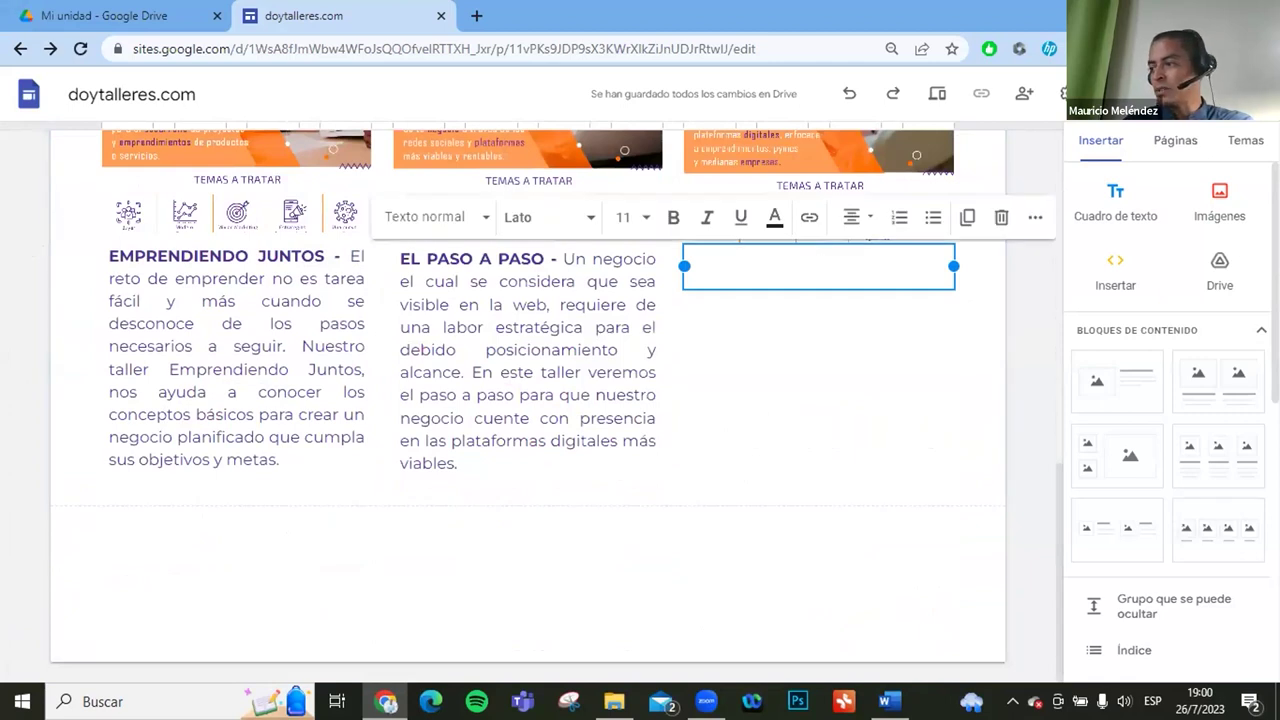
{"action": "key", "text": "alt+Tab"}
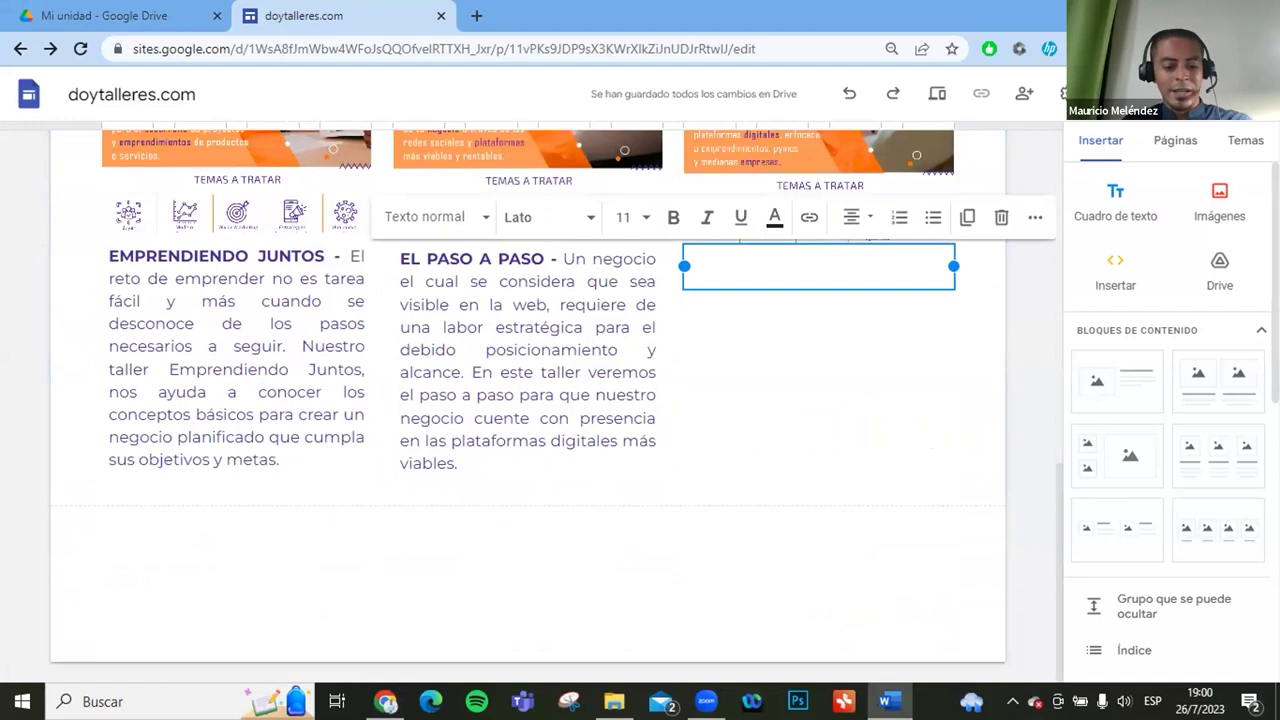
{"action": "key", "text": "alt+Tab"}
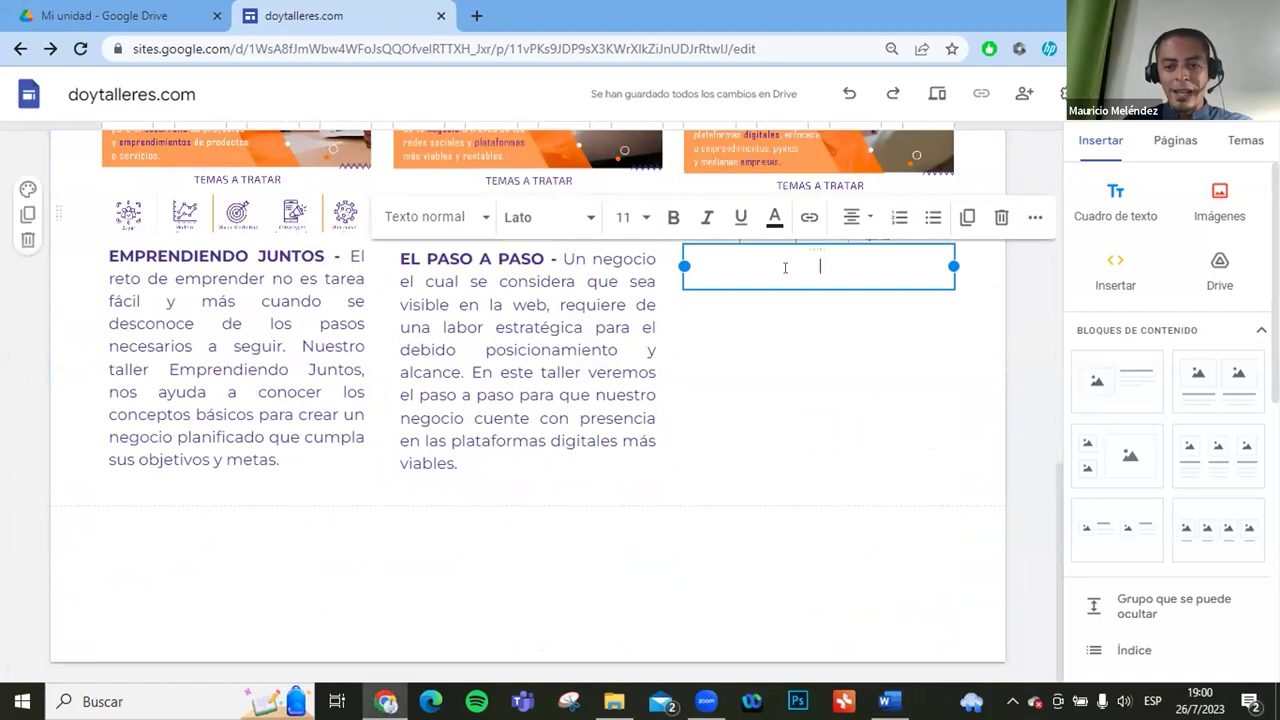
{"action": "type", "text": "MARKETING DIGITAL & SM - \"Si tu negocio no está en internet tu negocio no existe\", prácticamente esta es una realidad más considerando los tiempos que vivimos. En este taller de MD & SM lograremos posicionar nuestro negocio en las plataformas digitales de mayor tendencia, aprendiendo toda la información necesaria para crear contenido de valor y ser visibles ante los demás."}
{"action": "left_click", "coordinate": [897, 435]}
{"action": "key", "text": "BackSpace"}
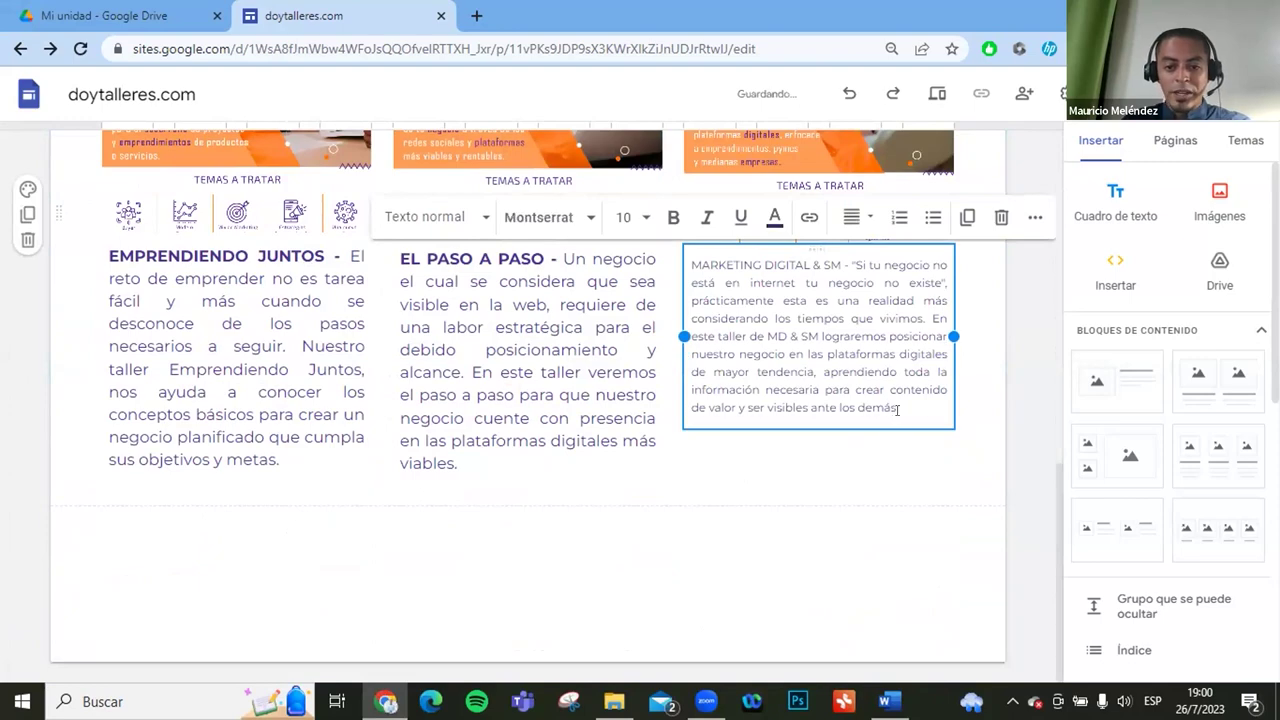
Set the third description's font size to 14 and make its opening words "MARKETING DIGITAL & SM -" bold.
{"action": "key", "text": "ctrl+a"}
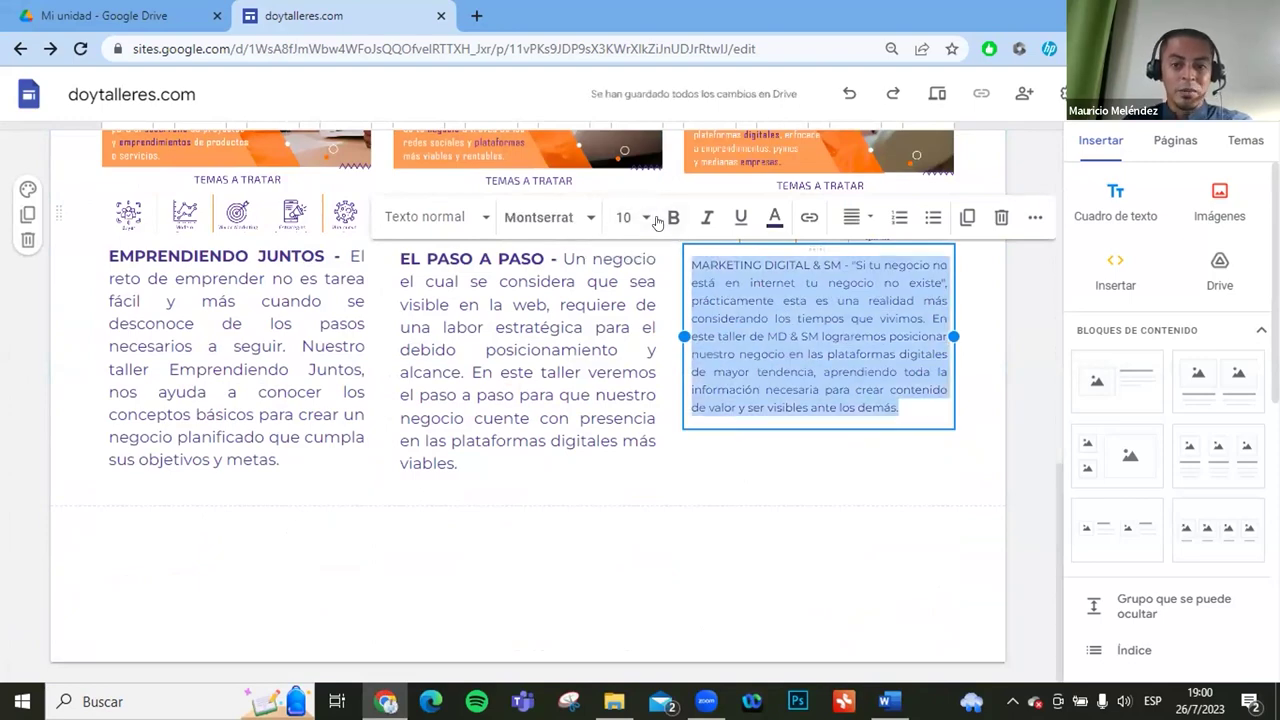
{"action": "left_click", "coordinate": [647, 218]}
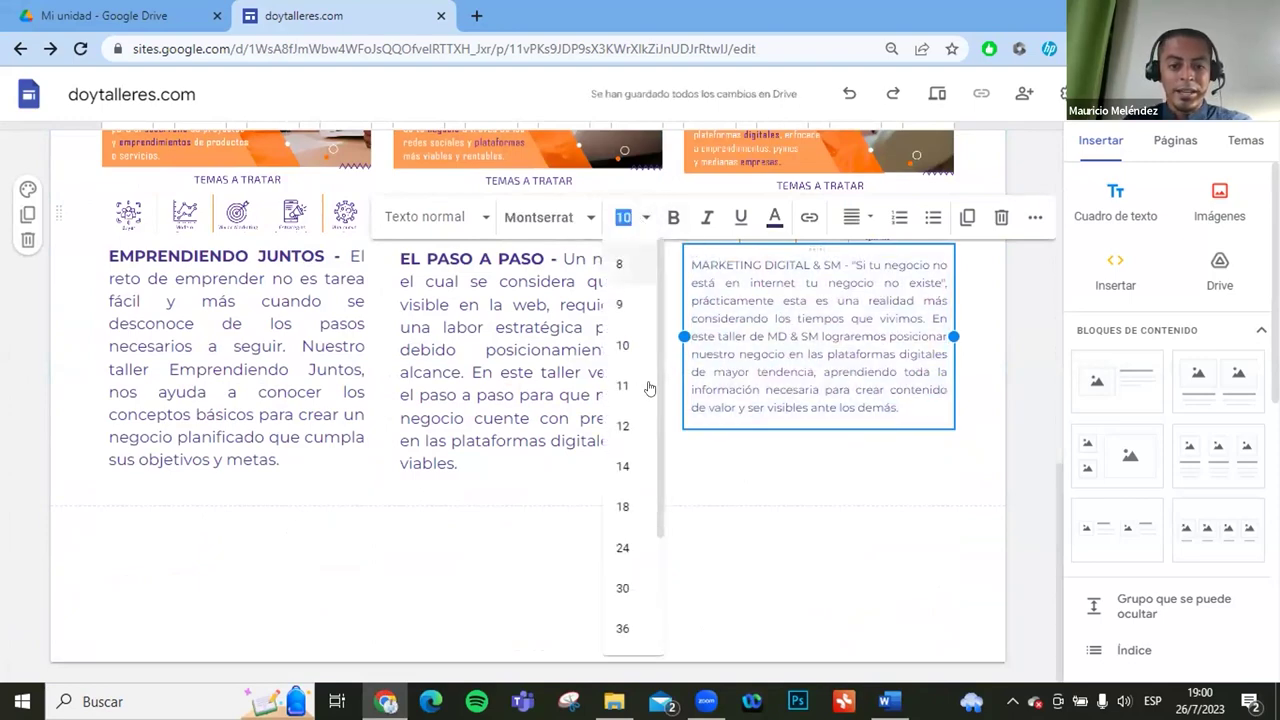
{"action": "left_click", "coordinate": [618, 466]}
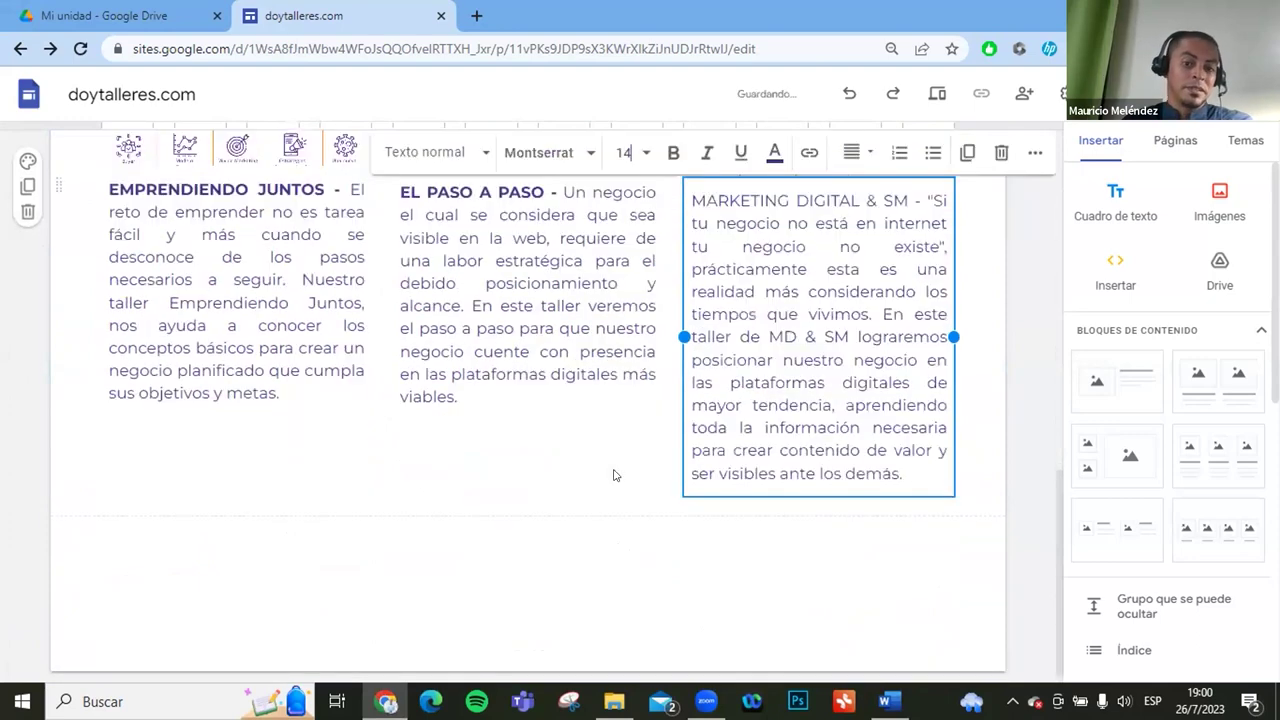
{"action": "scroll", "coordinate": [726, 340], "scroll_direction": "up", "scroll_amount": 2}
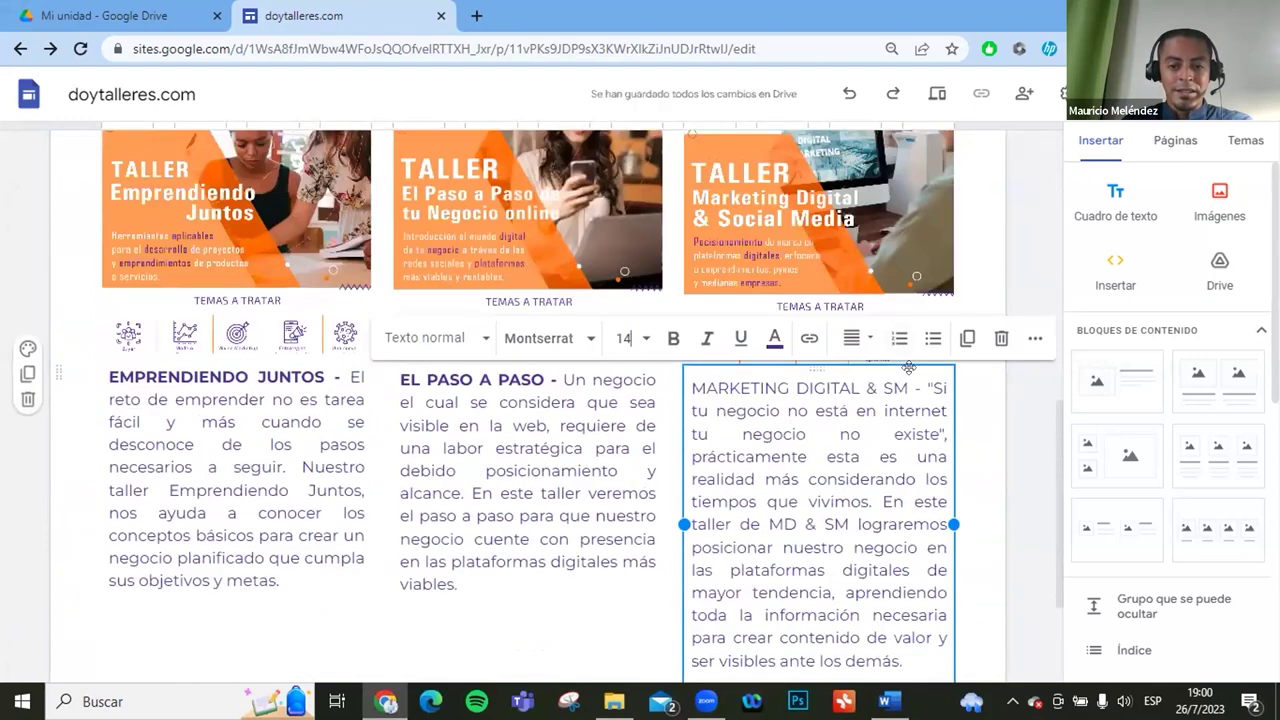
{"action": "left_click_drag", "start_coordinate": [921, 389], "coordinate": [674, 355]}
{"action": "left_click", "coordinate": [673, 340]}
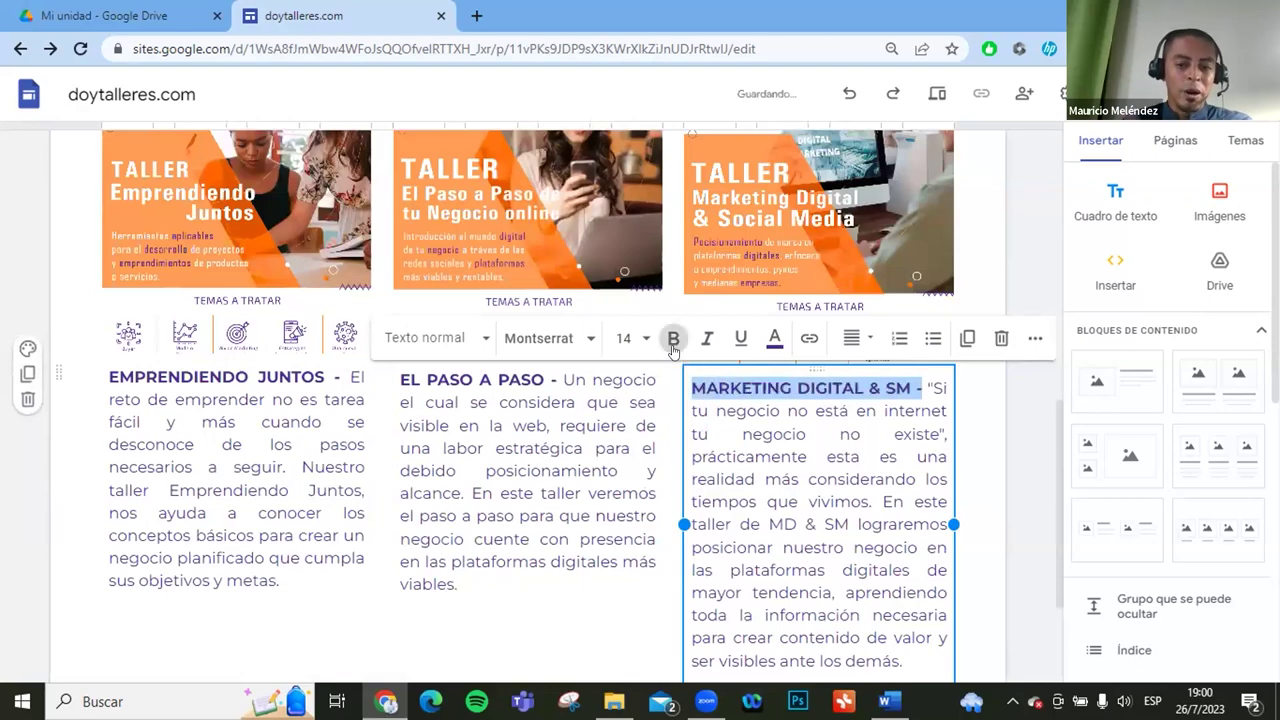
{"action": "scroll", "coordinate": [686, 368], "scroll_direction": "down", "scroll_amount": 2}
{"action": "left_click", "coordinate": [645, 435]}
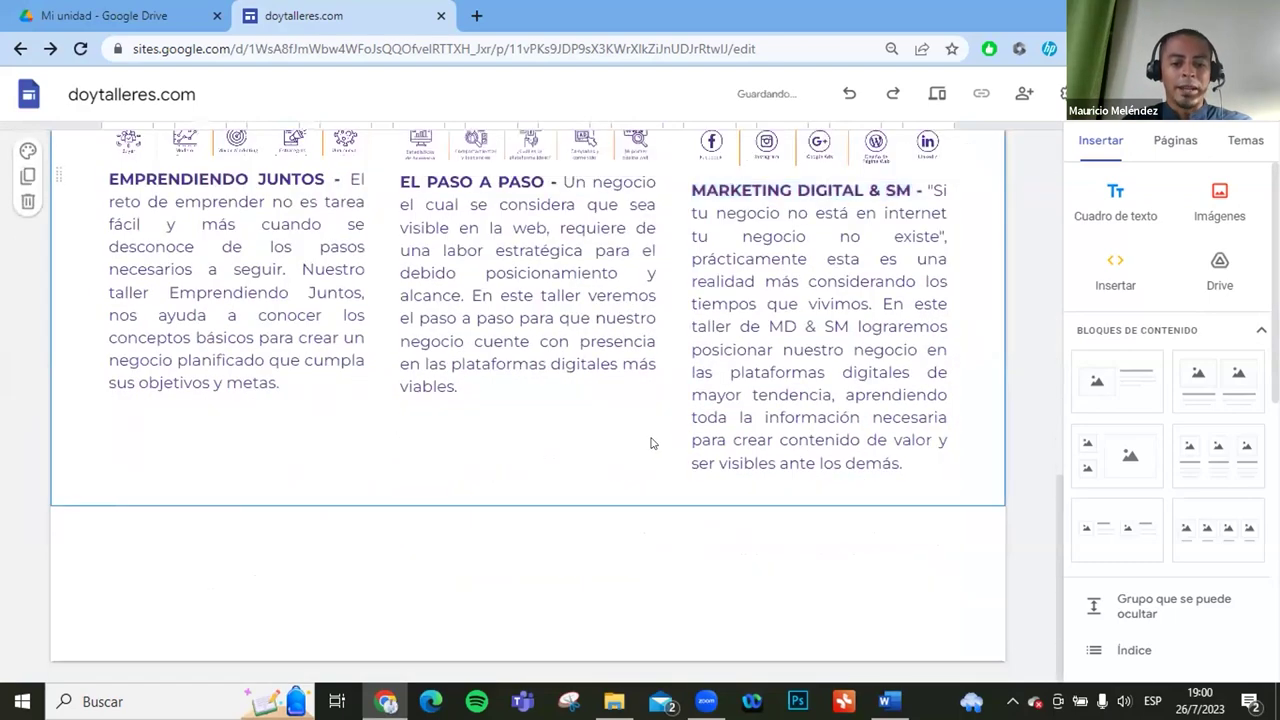
Review the page in the editor from the logo header down to the three workshop images and their descriptions.
{"action": "scroll", "coordinate": [575, 474], "scroll_direction": "up", "scroll_amount": 3}
{"action": "scroll", "coordinate": [603, 457], "scroll_direction": "down", "scroll_amount": 3}
{"action": "scroll", "coordinate": [600, 440], "scroll_direction": "up", "scroll_amount": 6}
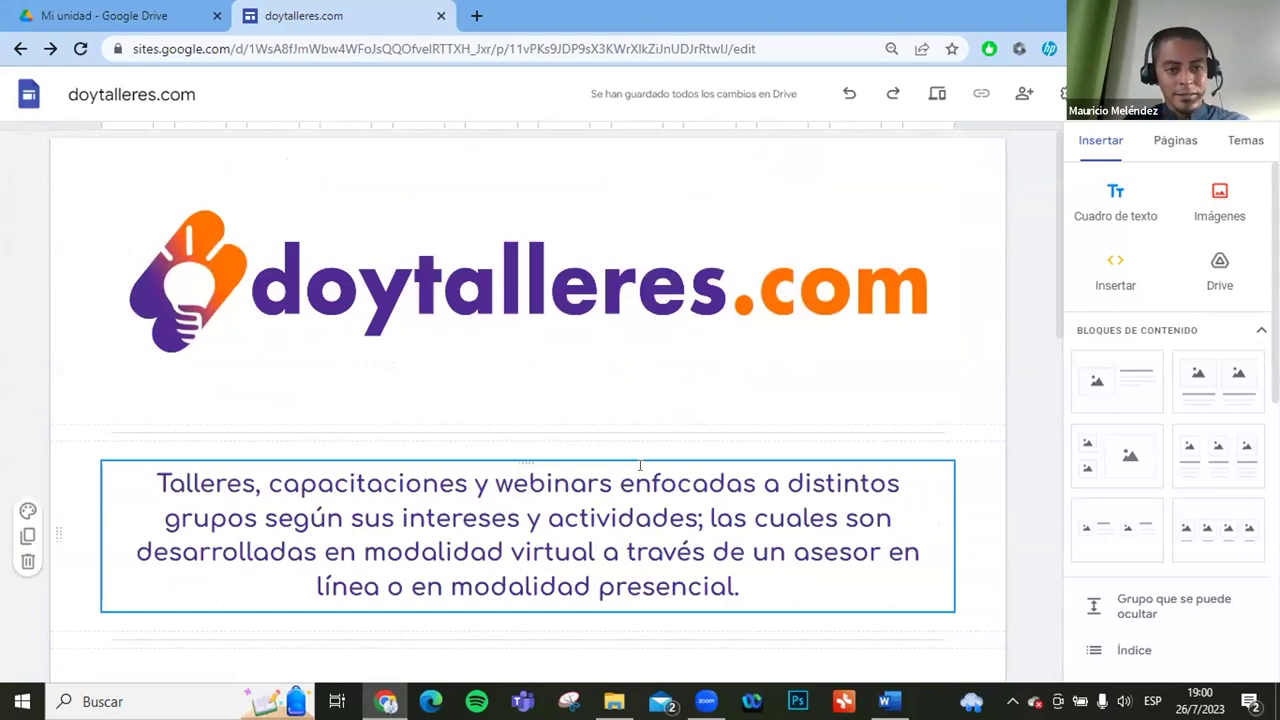
{"action": "scroll", "coordinate": [653, 462], "scroll_direction": "down", "scroll_amount": 6}
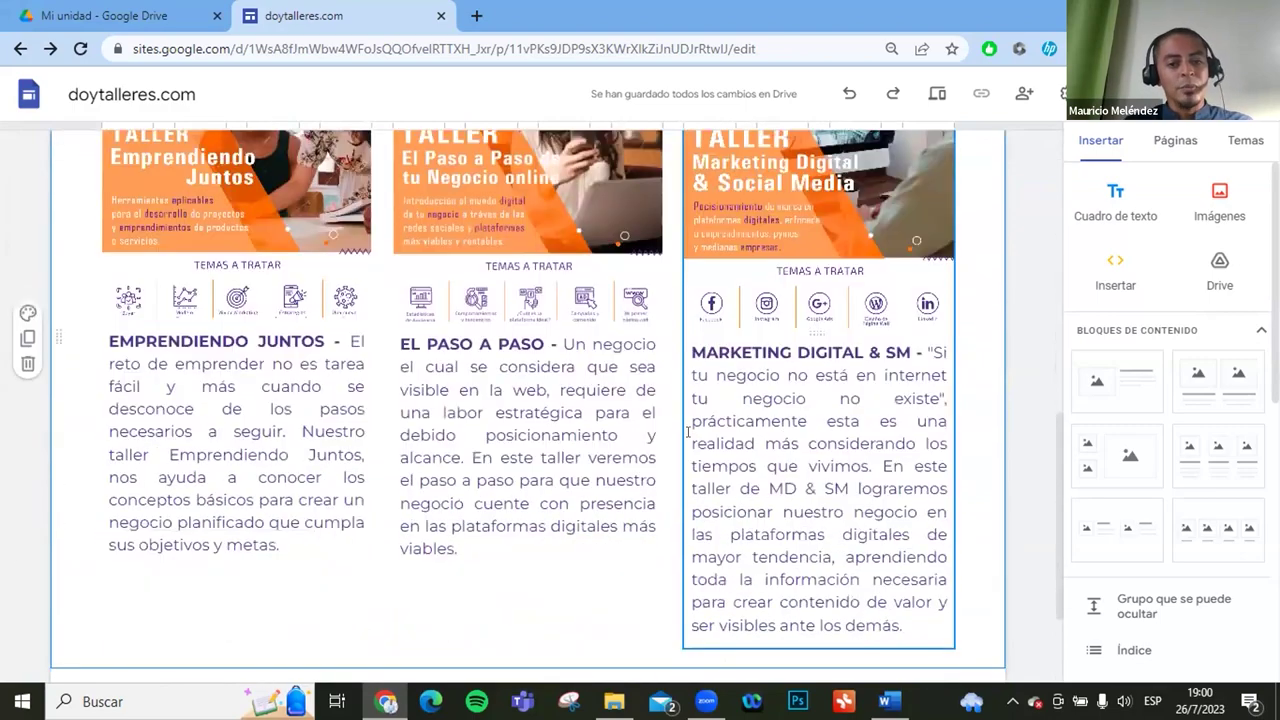
{"action": "scroll", "coordinate": [688, 432], "scroll_direction": "down", "scroll_amount": 2}
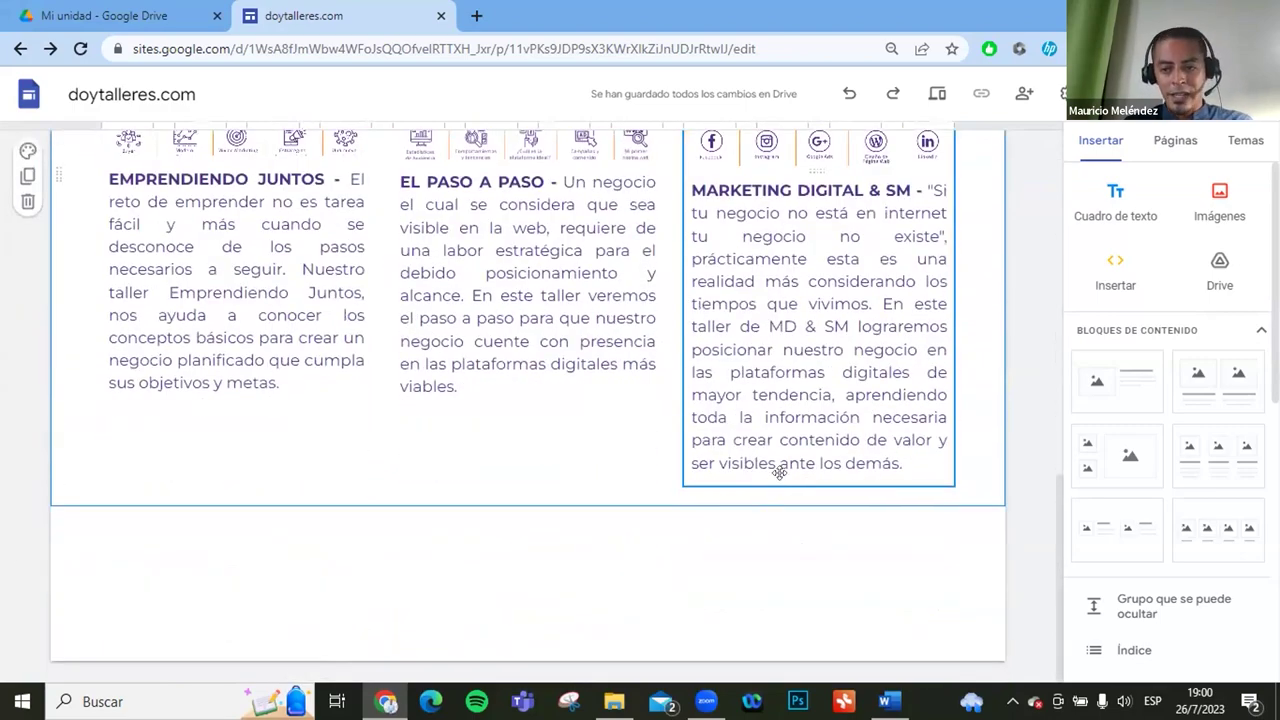
{"action": "scroll", "coordinate": [698, 405], "scroll_direction": "up", "scroll_amount": 4}
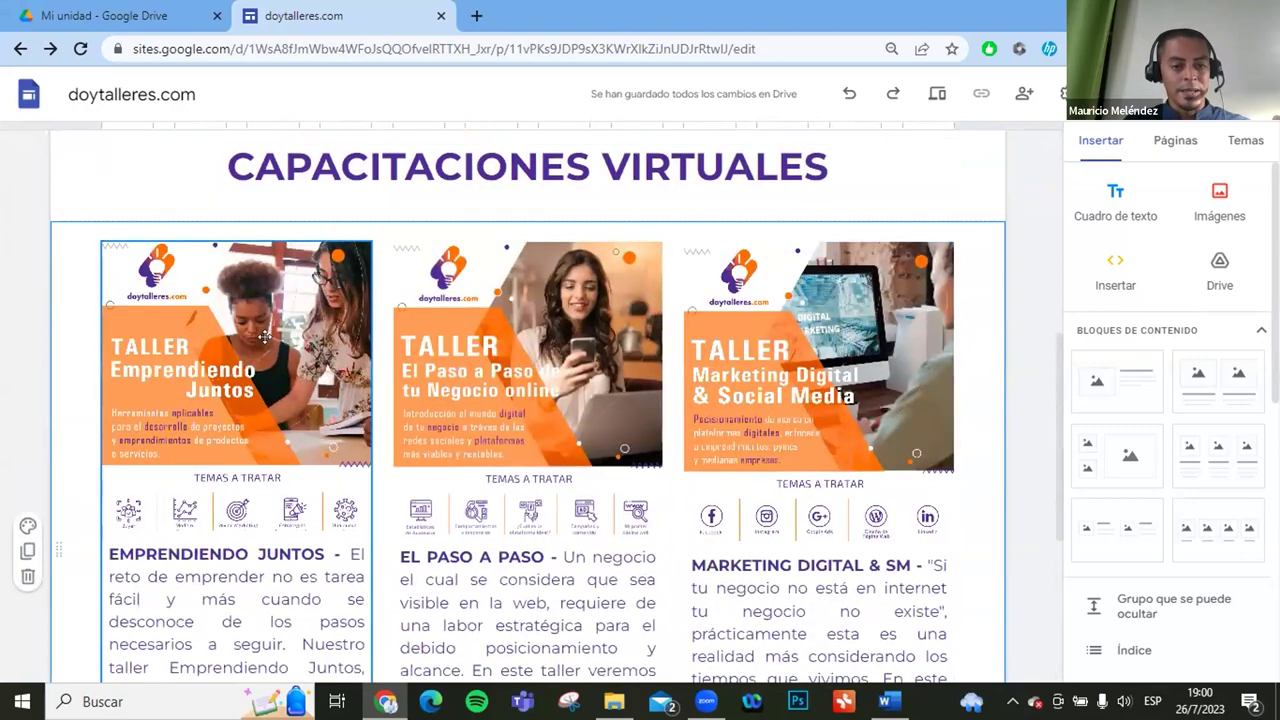
{"action": "scroll", "coordinate": [267, 342], "scroll_direction": "down", "scroll_amount": 2}
{"action": "scroll", "coordinate": [268, 344], "scroll_direction": "up", "scroll_amount": 3}
Preview the site in the large-screen view and examine the page from the logo down to the workshop descriptions.
{"action": "scroll", "coordinate": [834, 204], "scroll_direction": "up", "scroll_amount": 1}
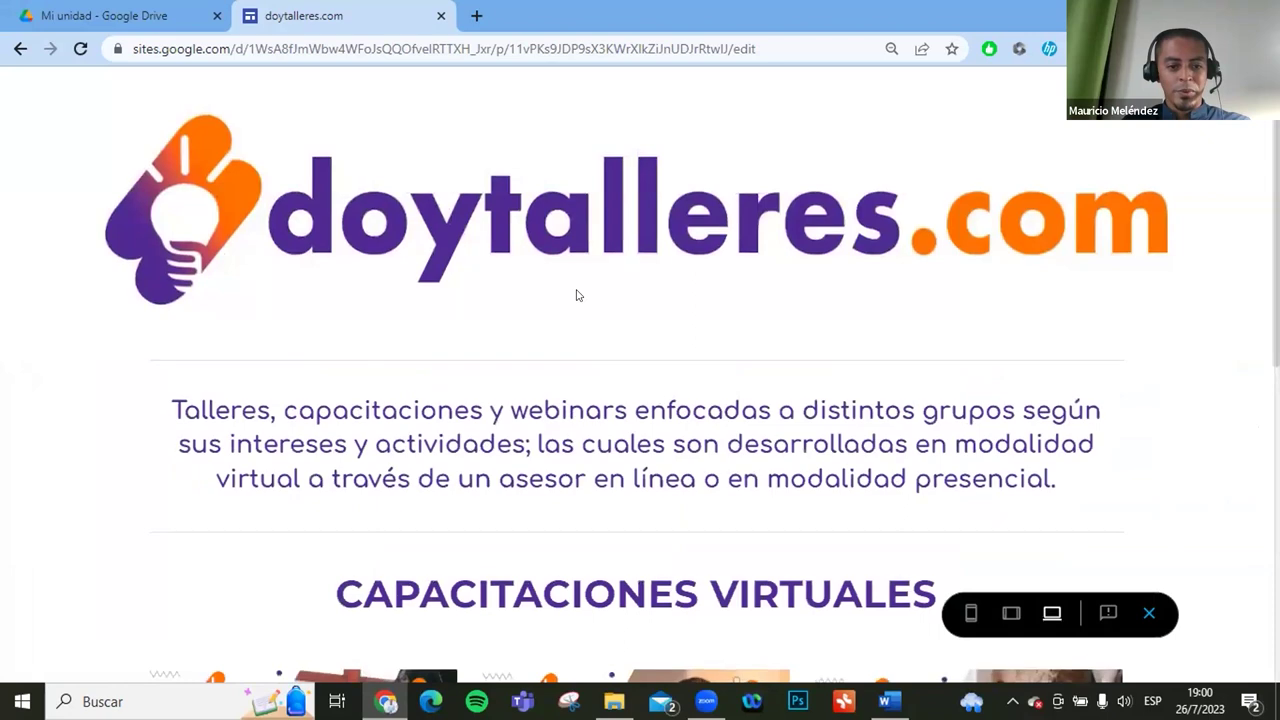
{"action": "scroll", "coordinate": [574, 290], "scroll_direction": "down", "scroll_amount": 2}
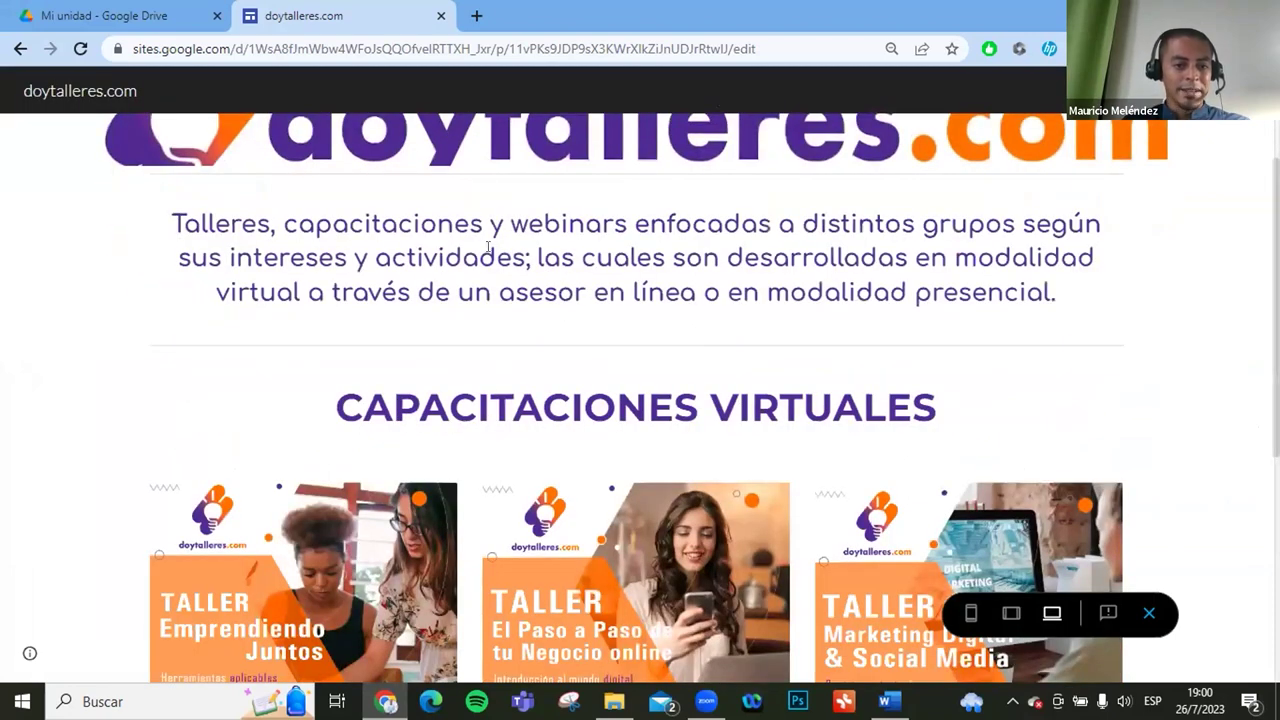
{"action": "scroll", "coordinate": [557, 275], "scroll_direction": "down", "scroll_amount": 2}
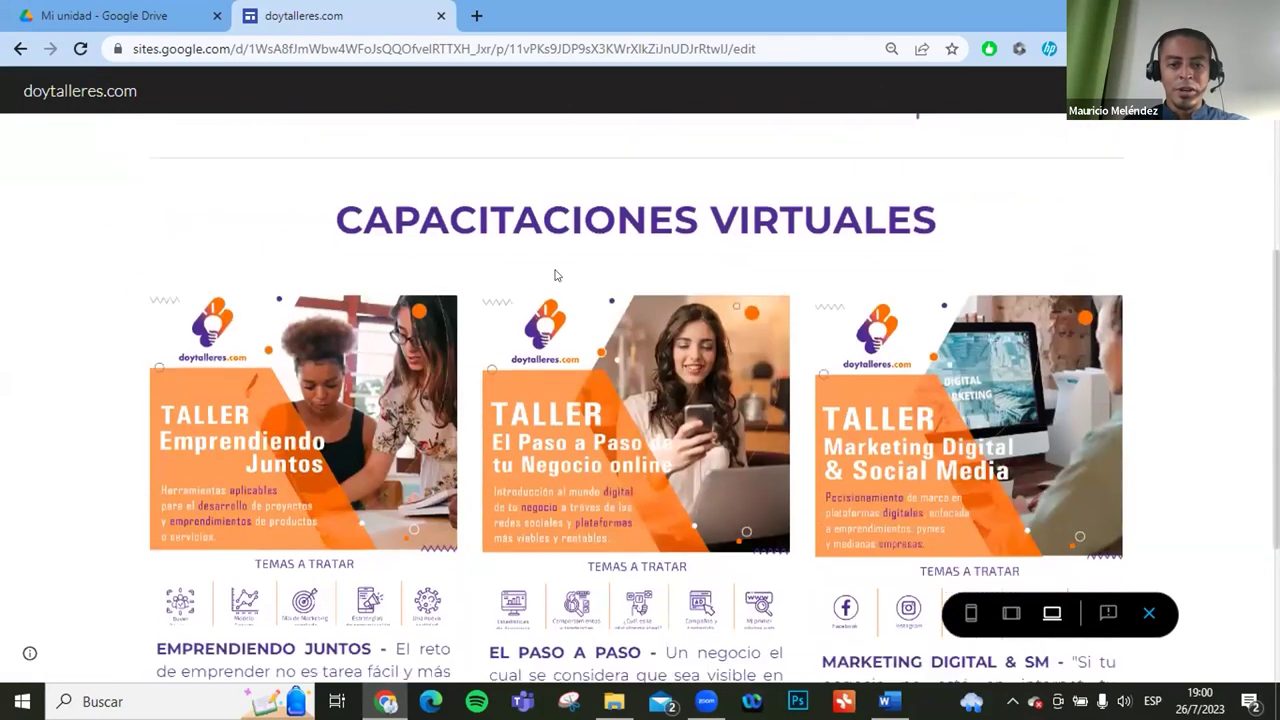
{"action": "scroll", "coordinate": [590, 350], "scroll_direction": "down", "scroll_amount": 2}
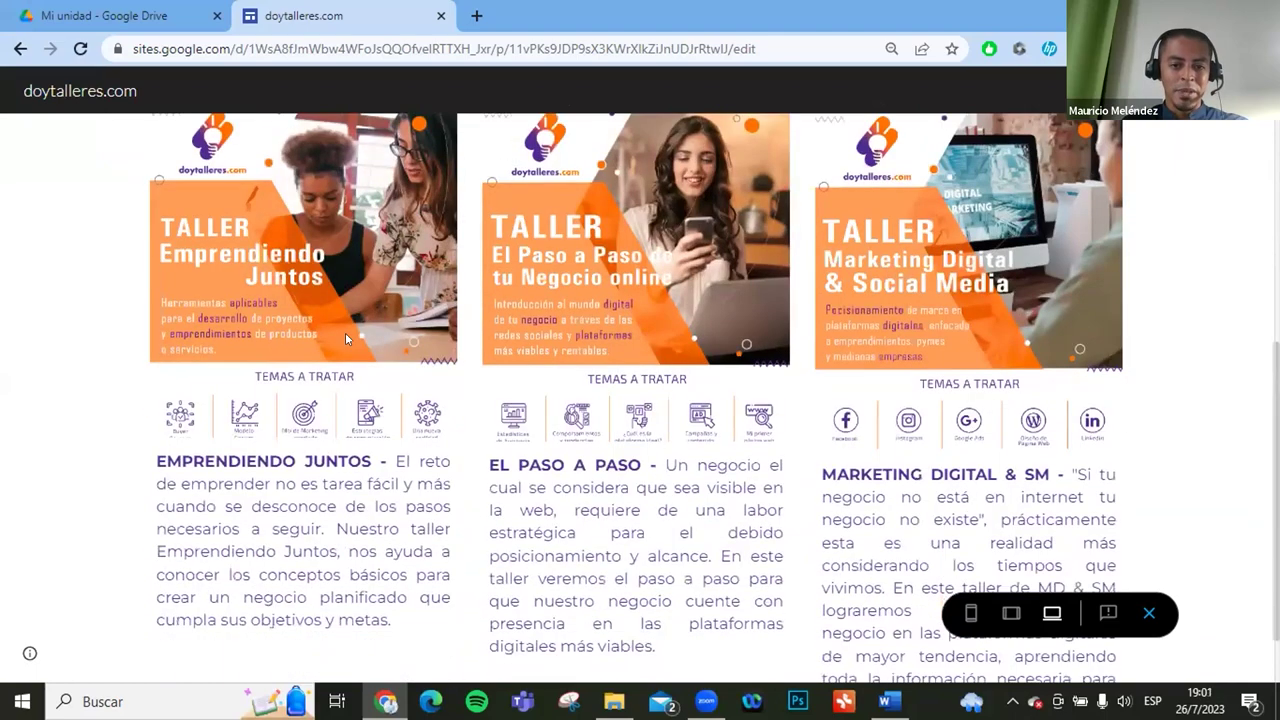
{"action": "scroll", "coordinate": [789, 532], "scroll_direction": "down", "scroll_amount": 1}
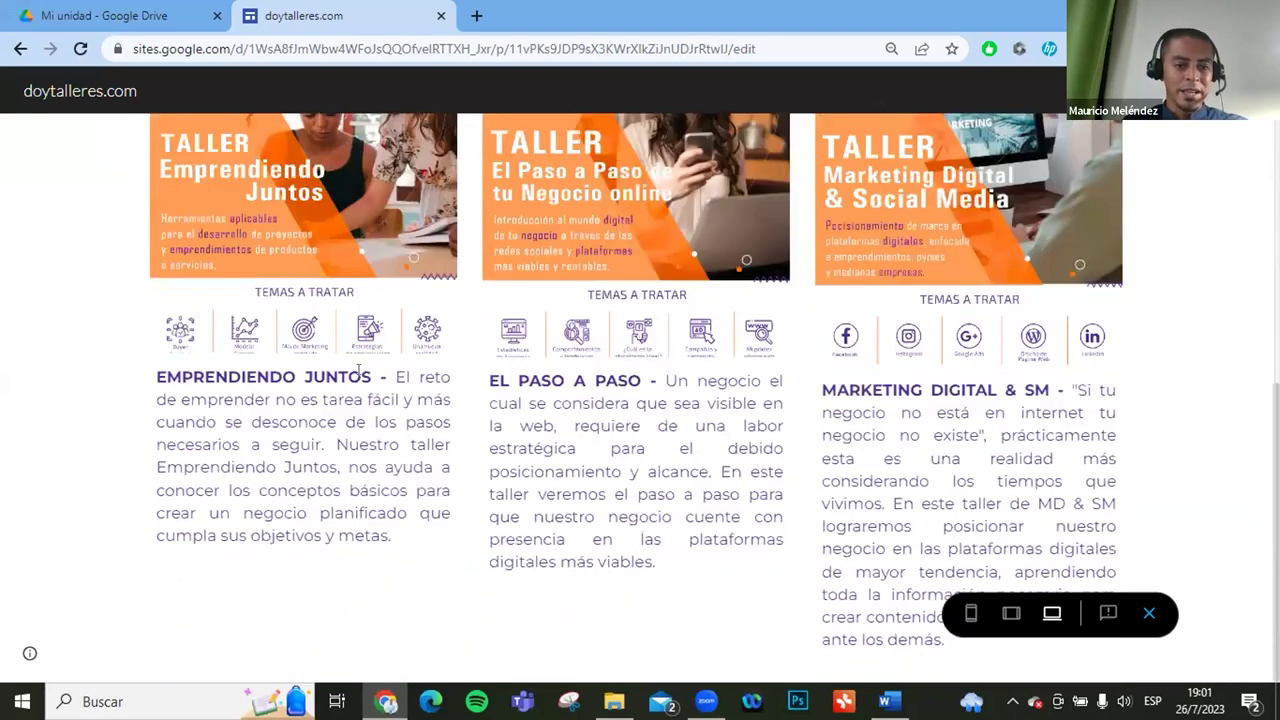
{"action": "left_click", "coordinate": [1150, 614]}
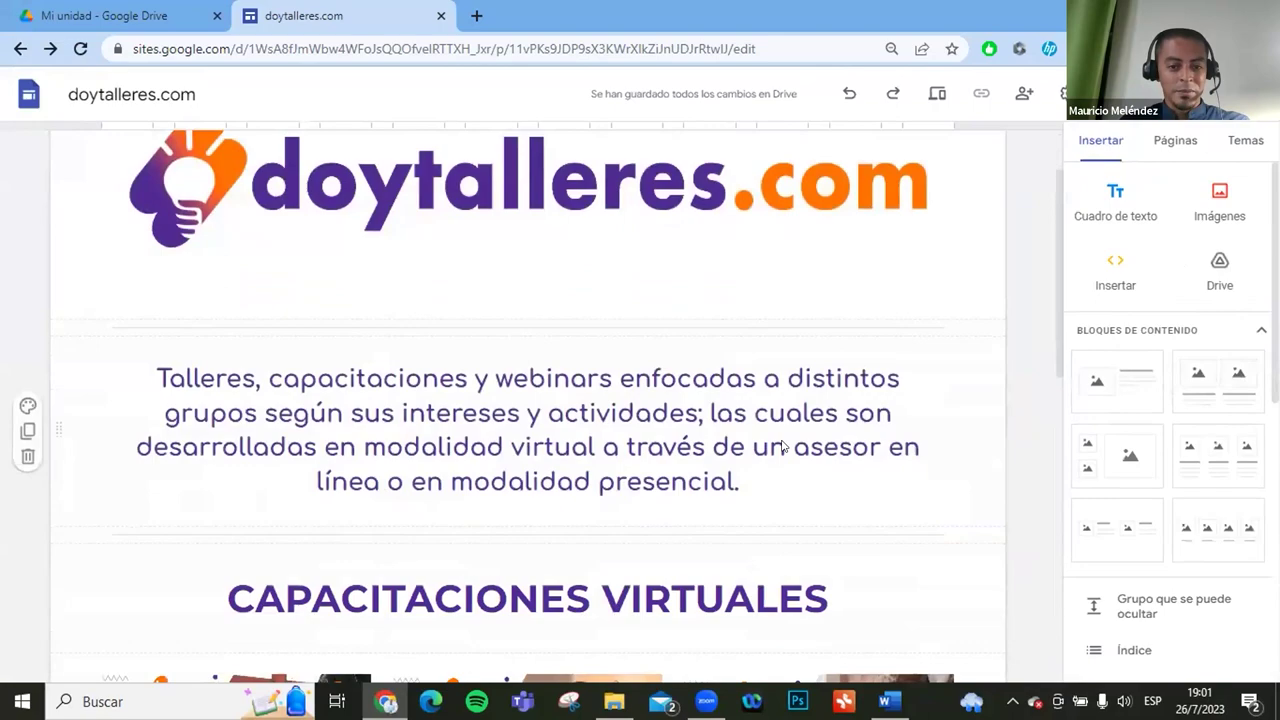
{"action": "scroll", "coordinate": [780, 432], "scroll_direction": "down", "scroll_amount": 5}
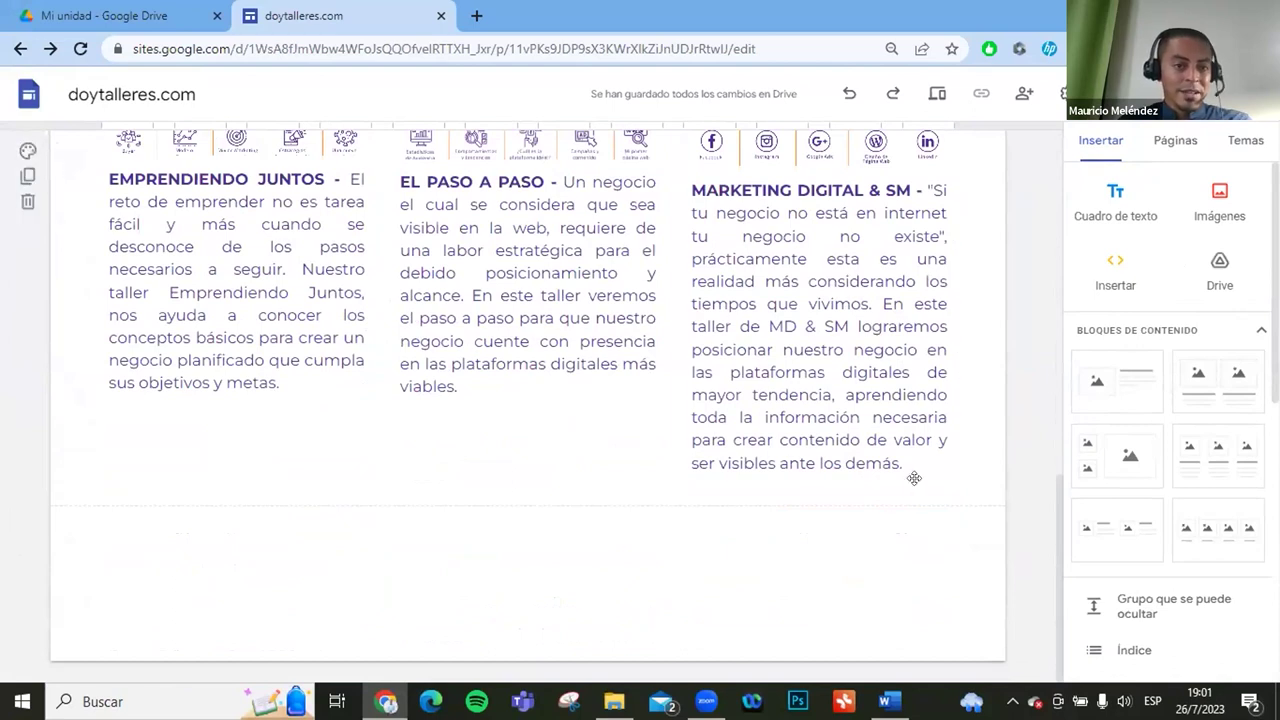
{"action": "scroll", "coordinate": [1138, 525], "scroll_direction": "down", "scroll_amount": 4}
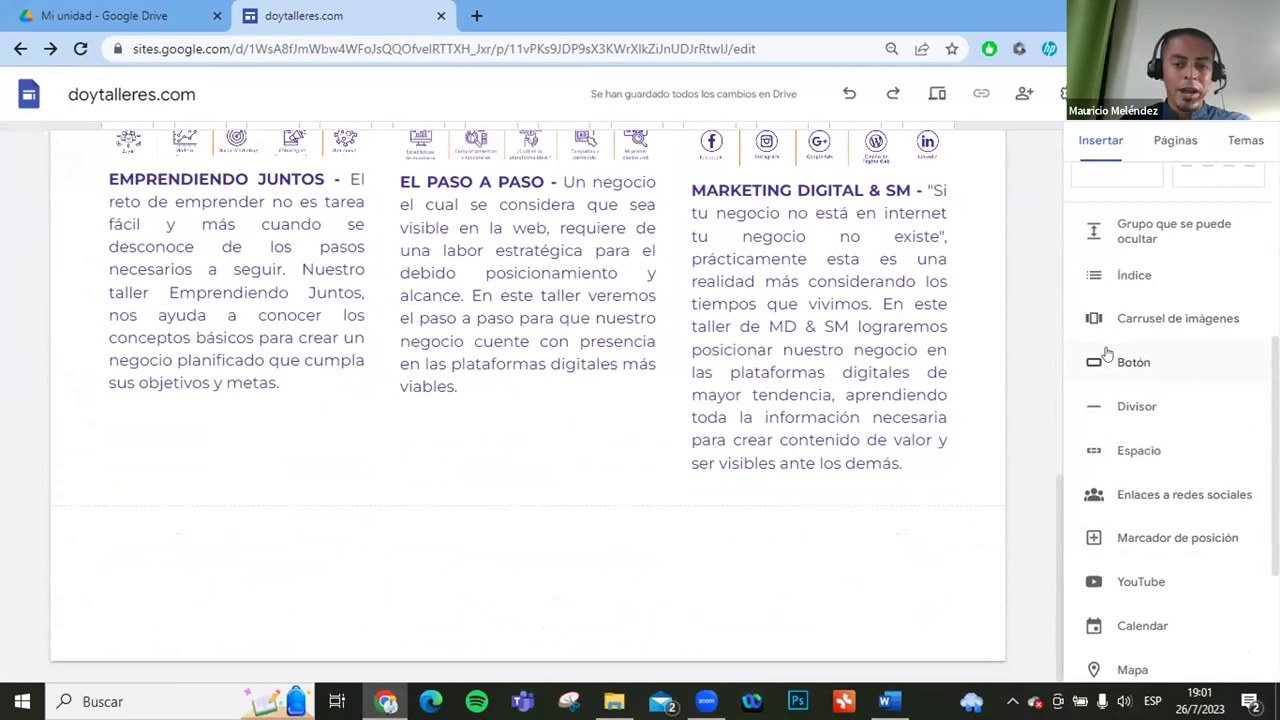
{"action": "left_click", "coordinate": [1116, 361]}
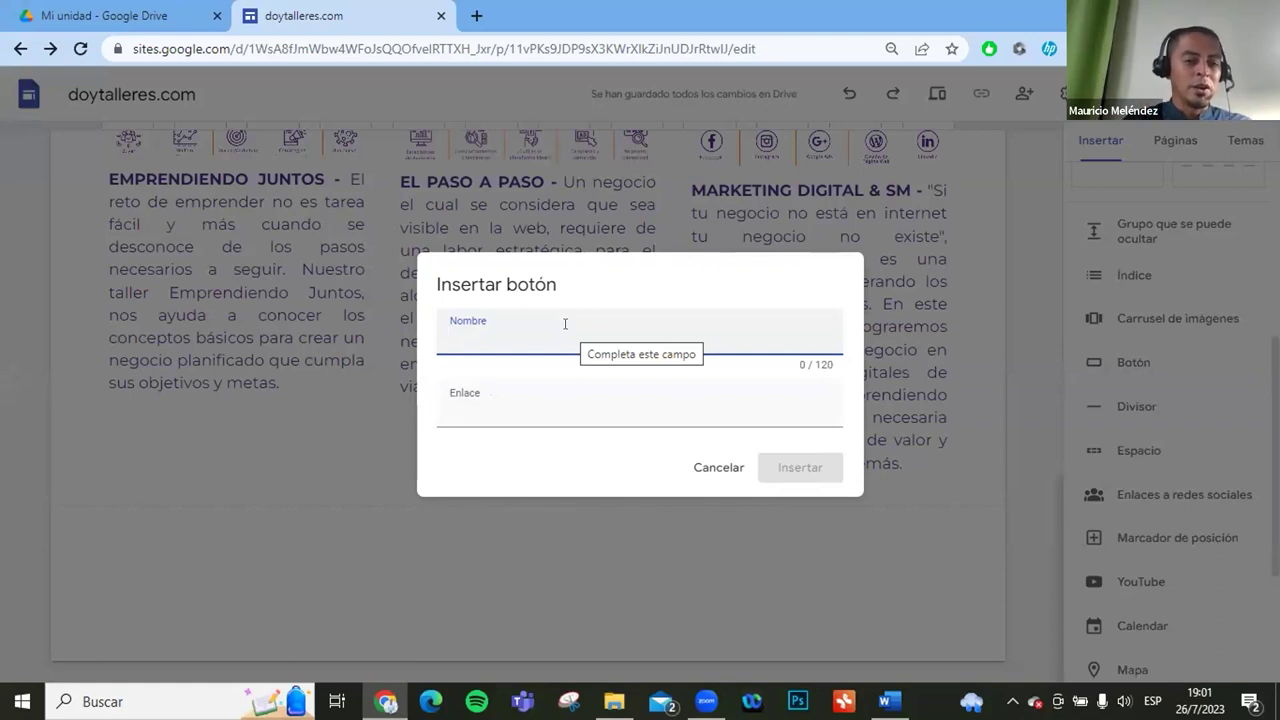
{"action": "type", "text": "M"}
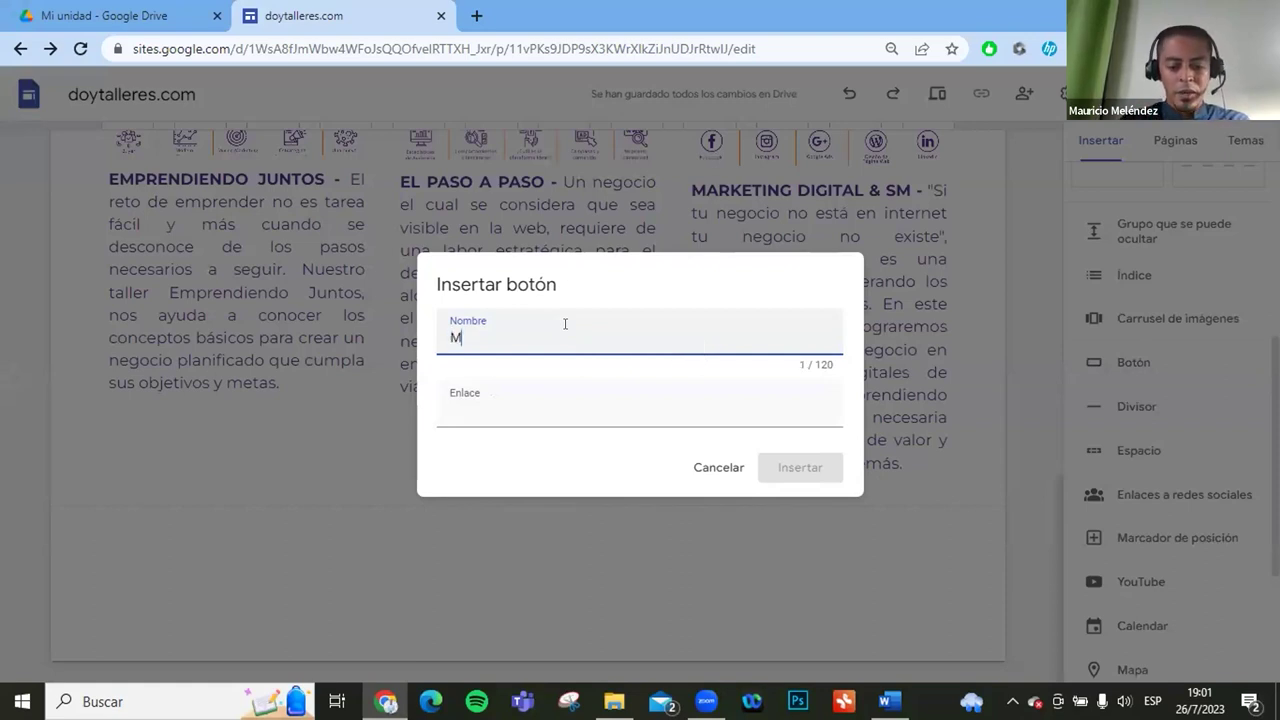
{"action": "type", "text": "ás informa"}
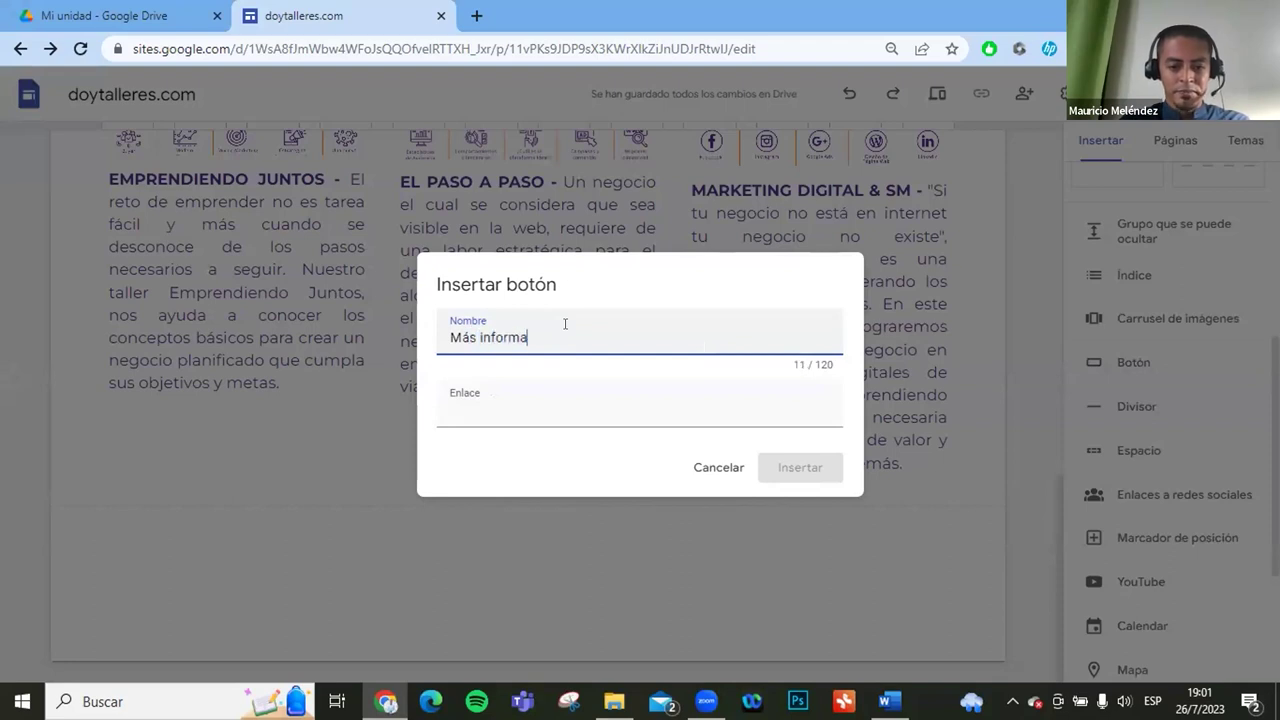
{"action": "type", "text": "ción"}
{"action": "key", "text": "Tab"}
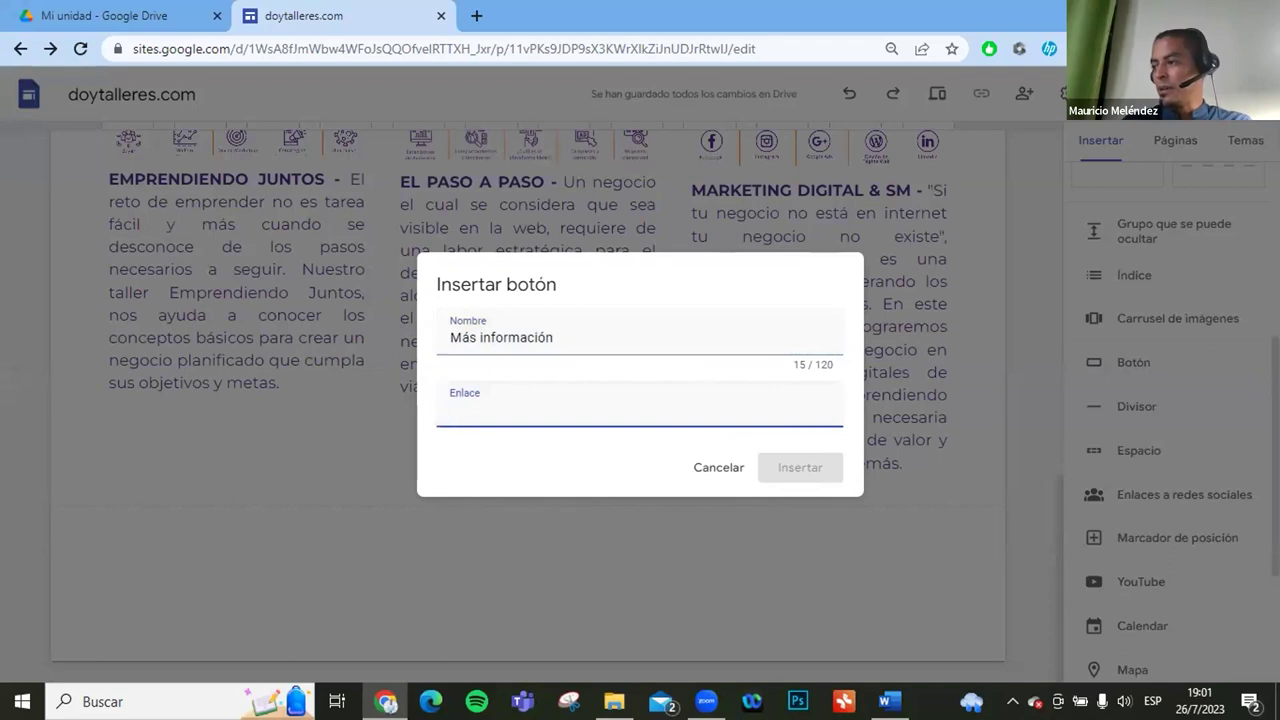
{"action": "key", "text": "alt+Tab"}
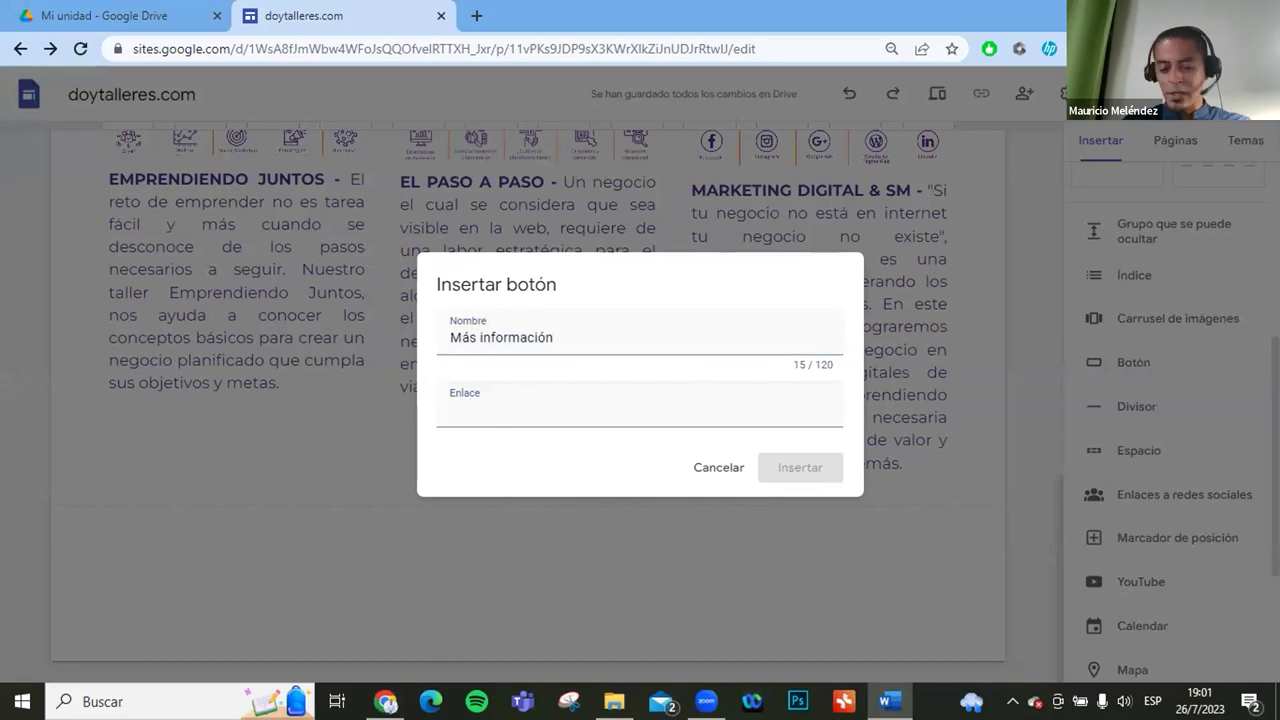
{"action": "key", "text": "alt+Tab"}
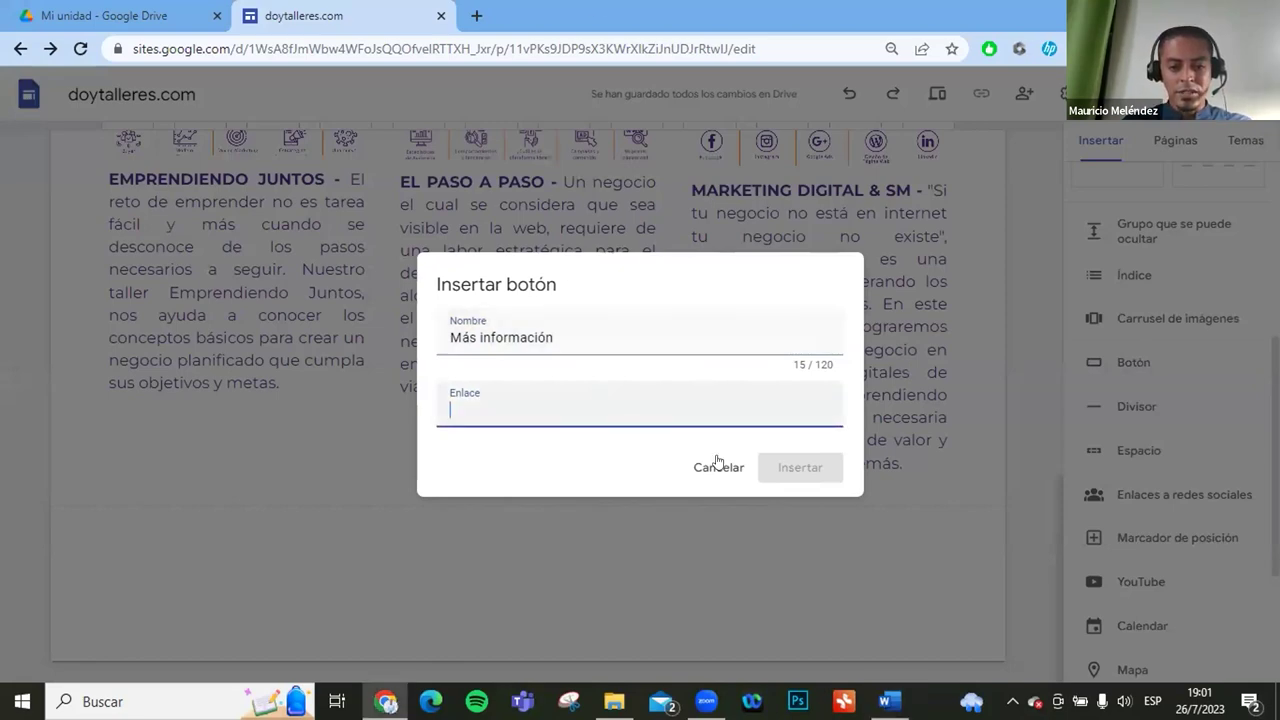
{"action": "type", "text": "https://wa.link/fdboog"}
{"action": "key", "text": "Return"}
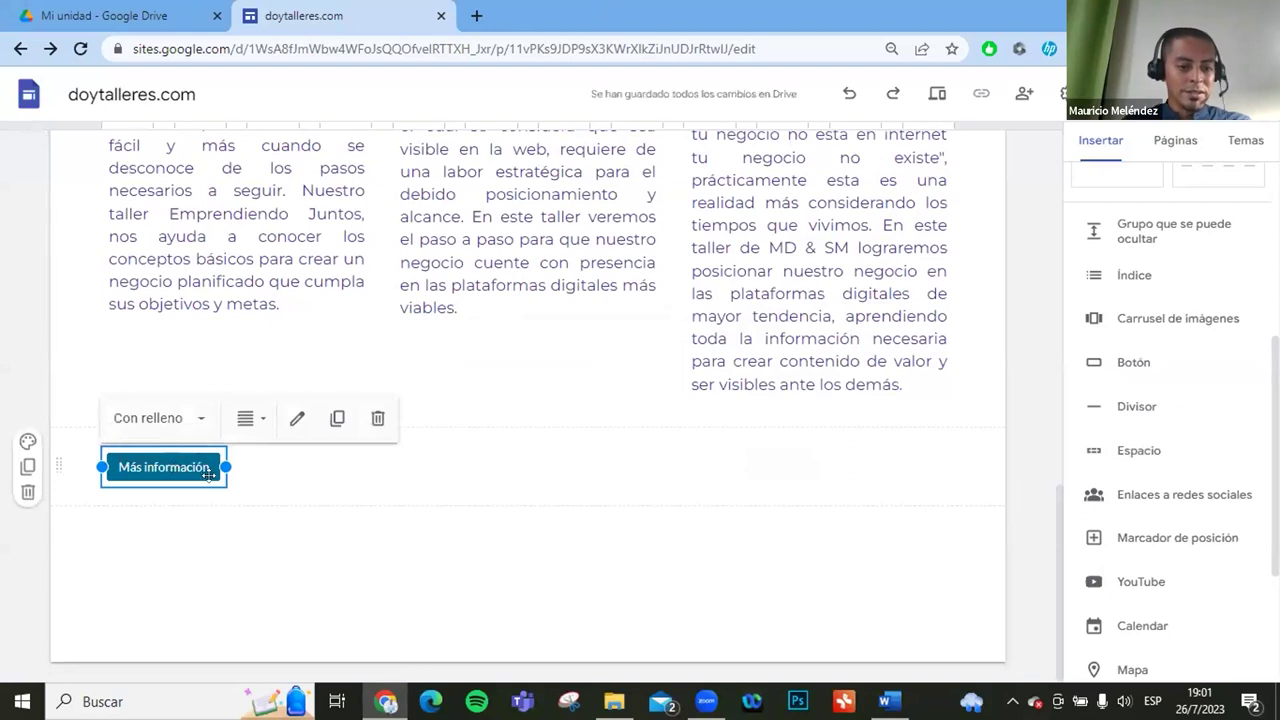
Duplicate the section containing the "Más información" button twice.
{"action": "mouse_move", "coordinate": [176, 458]}
{"action": "left_mouse_down"}
{"action": "mouse_move", "coordinate": [183, 466]}
{"action": "mouse_move", "coordinate": [172, 460]}
{"action": "left_mouse_up"}
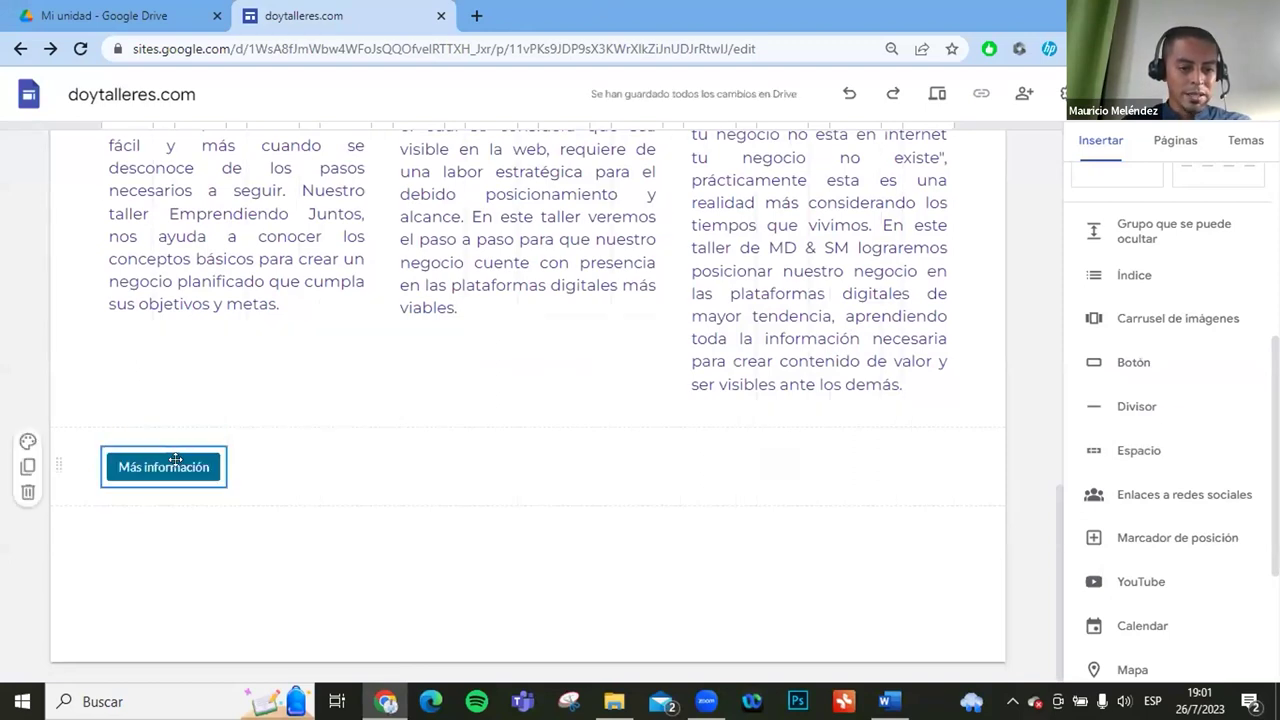
{"action": "left_click", "coordinate": [27, 468]}
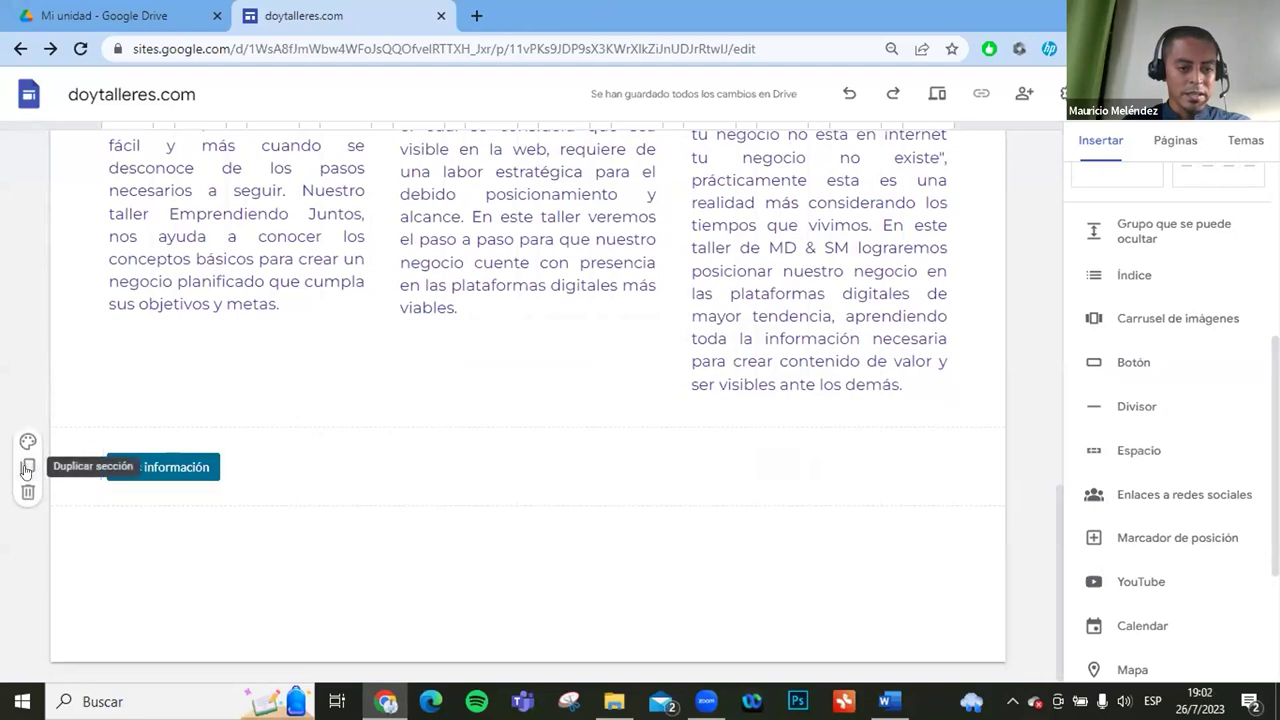
{"action": "left_click", "coordinate": [27, 467]}
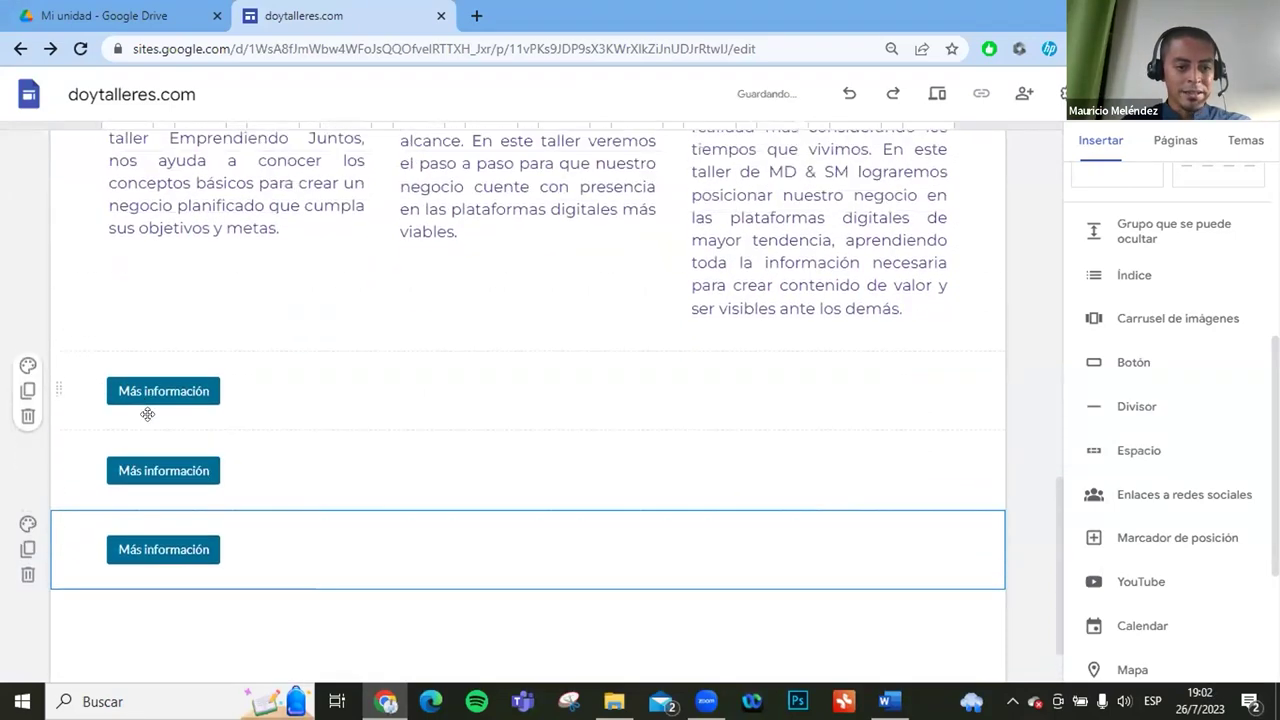
Move the three "Más información" buttons into the workshop columns, placing one directly beneath each description.
{"action": "scroll", "coordinate": [171, 470], "scroll_direction": "up", "scroll_amount": 1}
{"action": "left_click_drag", "start_coordinate": [172, 482], "coordinate": [182, 366]}
{"action": "left_click", "coordinate": [162, 494]}
{"action": "left_click_drag", "start_coordinate": [225, 490], "coordinate": [482, 370]}
{"action": "left_click", "coordinate": [160, 494]}
{"action": "left_click_drag", "start_coordinate": [160, 494], "coordinate": [780, 420]}
Preview the site and examine the workshop images, descriptions and their "Más información" buttons.
{"action": "scroll", "coordinate": [800, 350], "scroll_direction": "up", "scroll_amount": 5}
{"action": "left_click", "coordinate": [937, 96]}
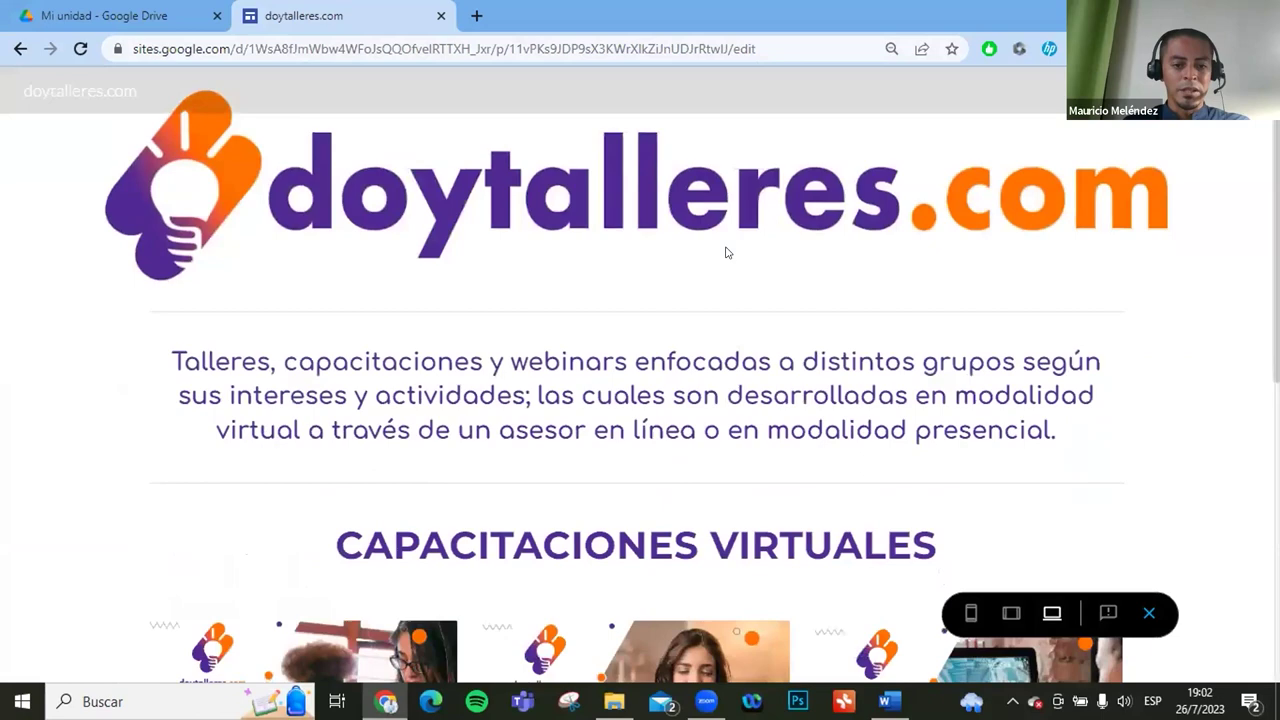
{"action": "scroll", "coordinate": [727, 252], "scroll_direction": "down", "scroll_amount": 4}
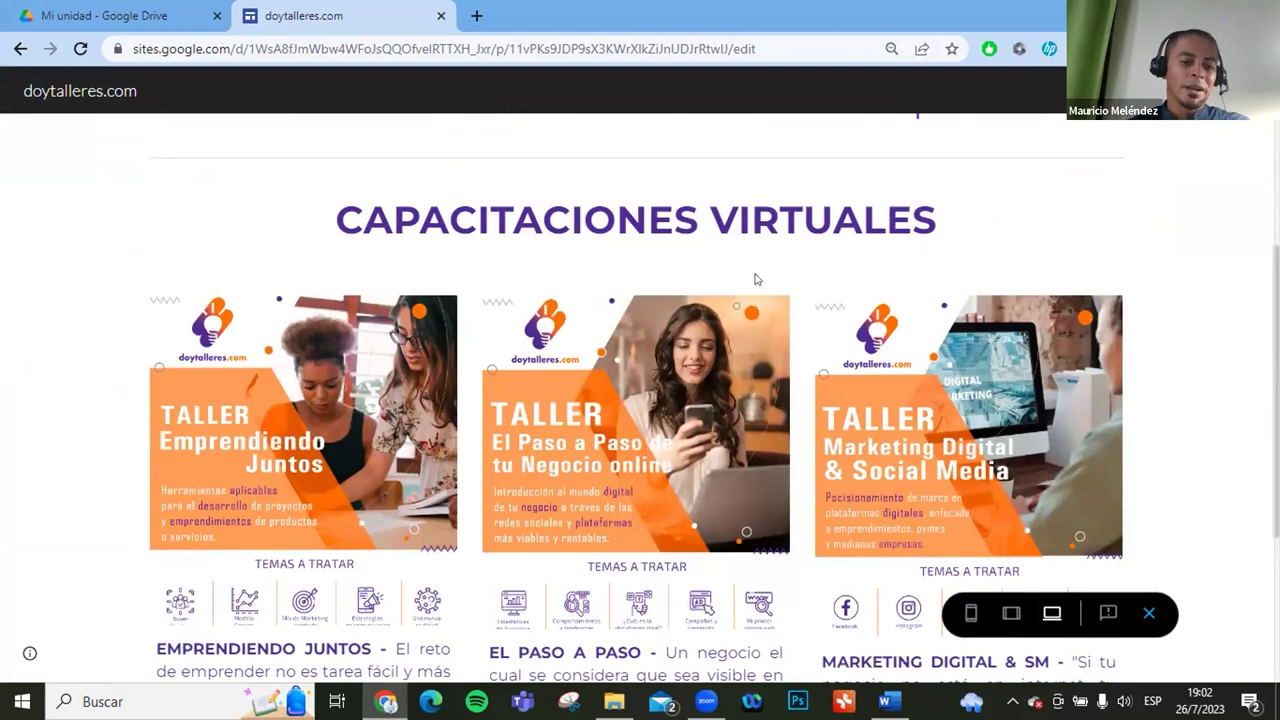
{"action": "scroll", "coordinate": [757, 279], "scroll_direction": "down", "scroll_amount": 3}
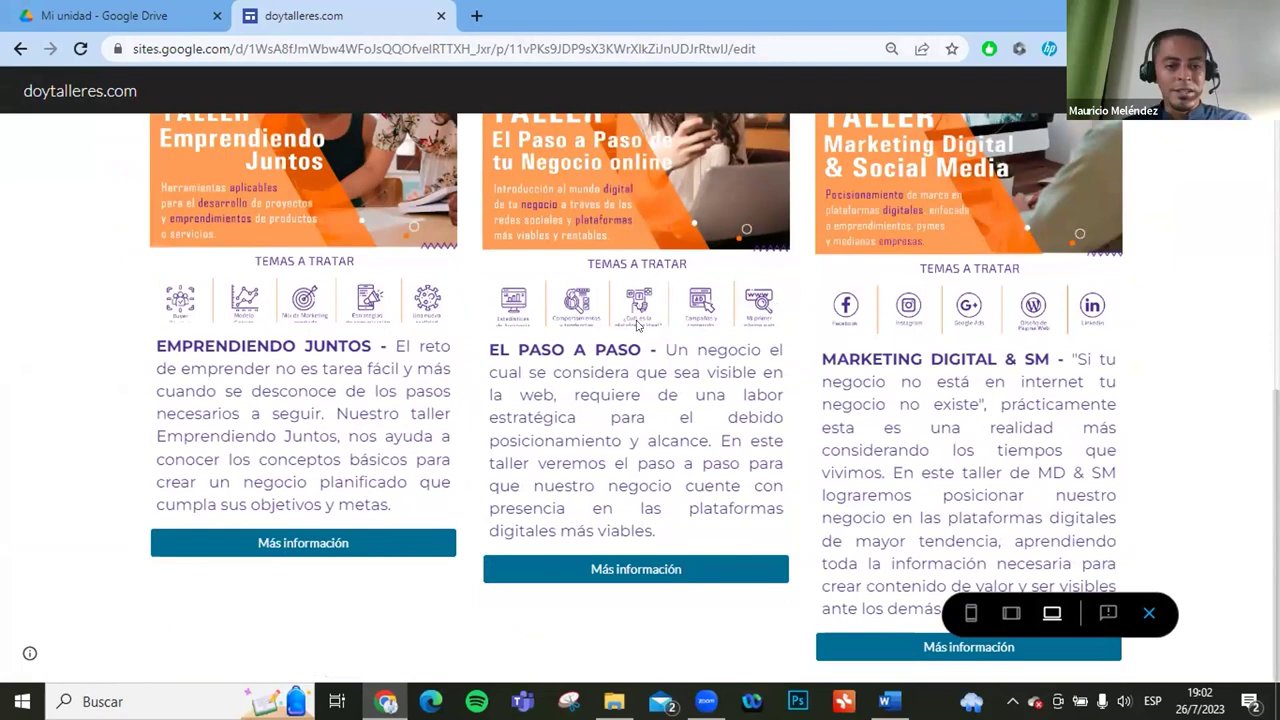
{"action": "scroll", "coordinate": [333, 265], "scroll_direction": "up", "scroll_amount": 2}
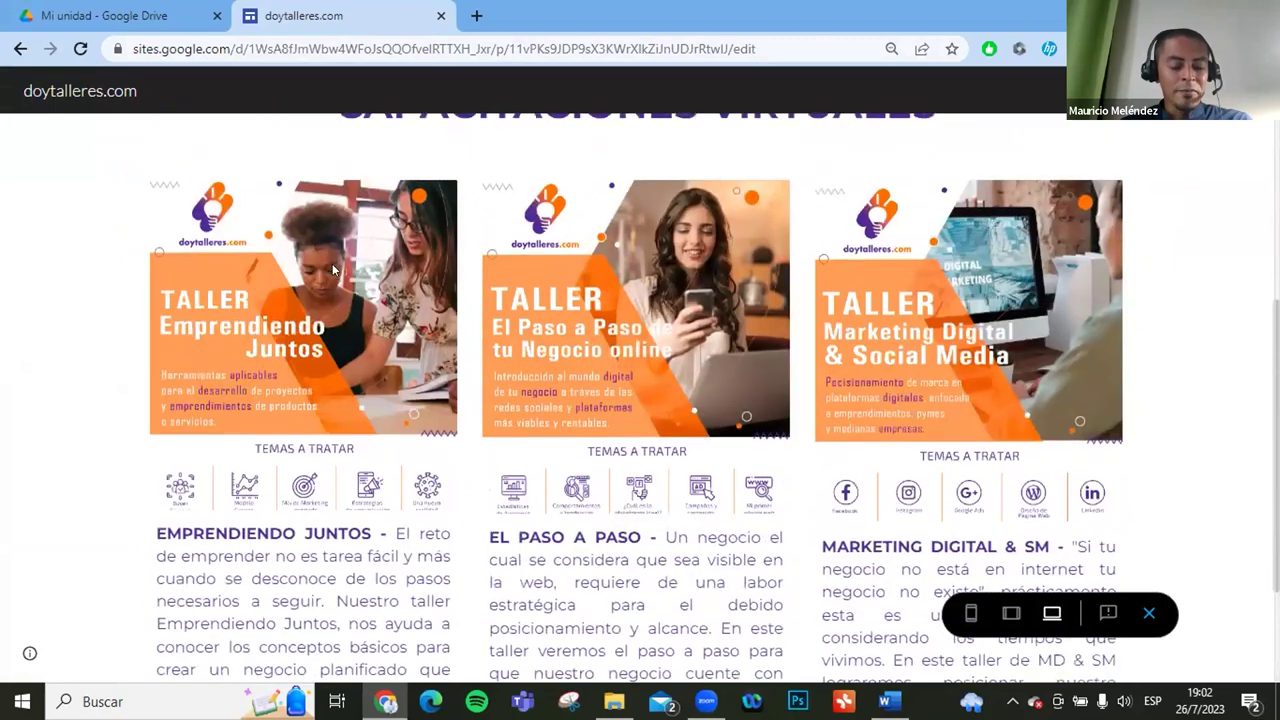
{"action": "scroll", "coordinate": [335, 270], "scroll_direction": "down", "scroll_amount": 2}
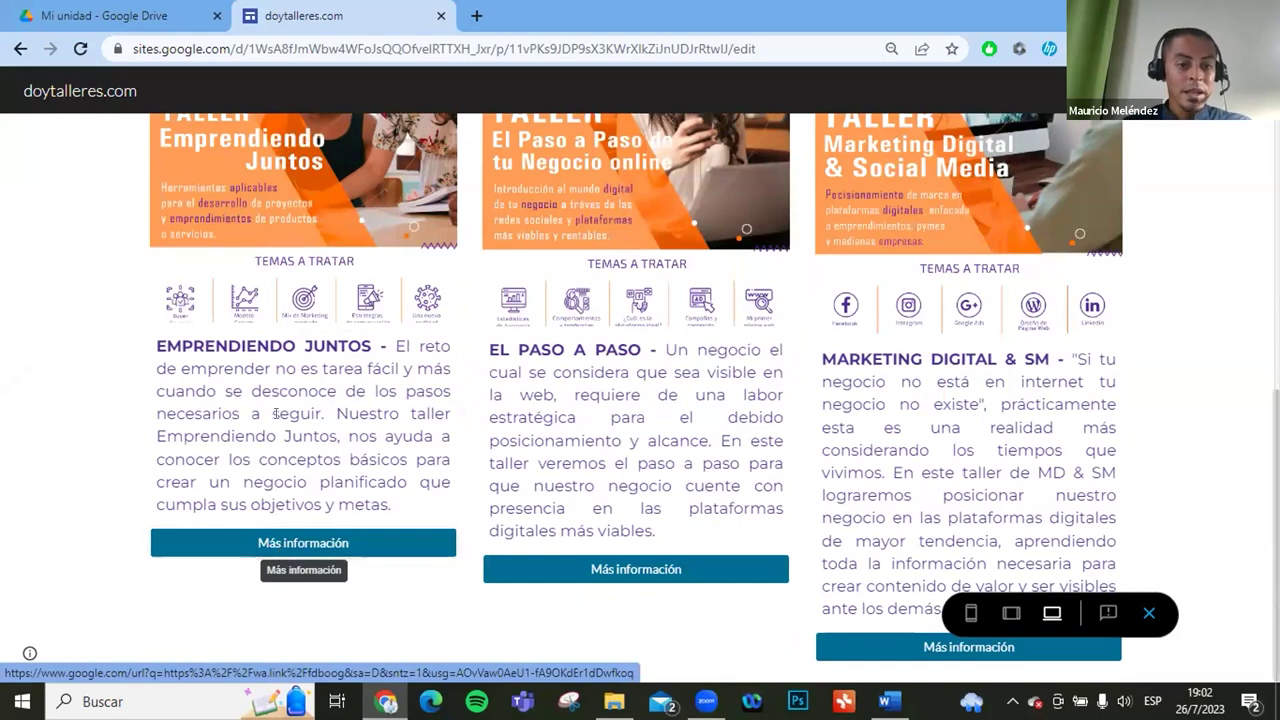
{"action": "scroll", "coordinate": [276, 417], "scroll_direction": "up", "scroll_amount": 2}
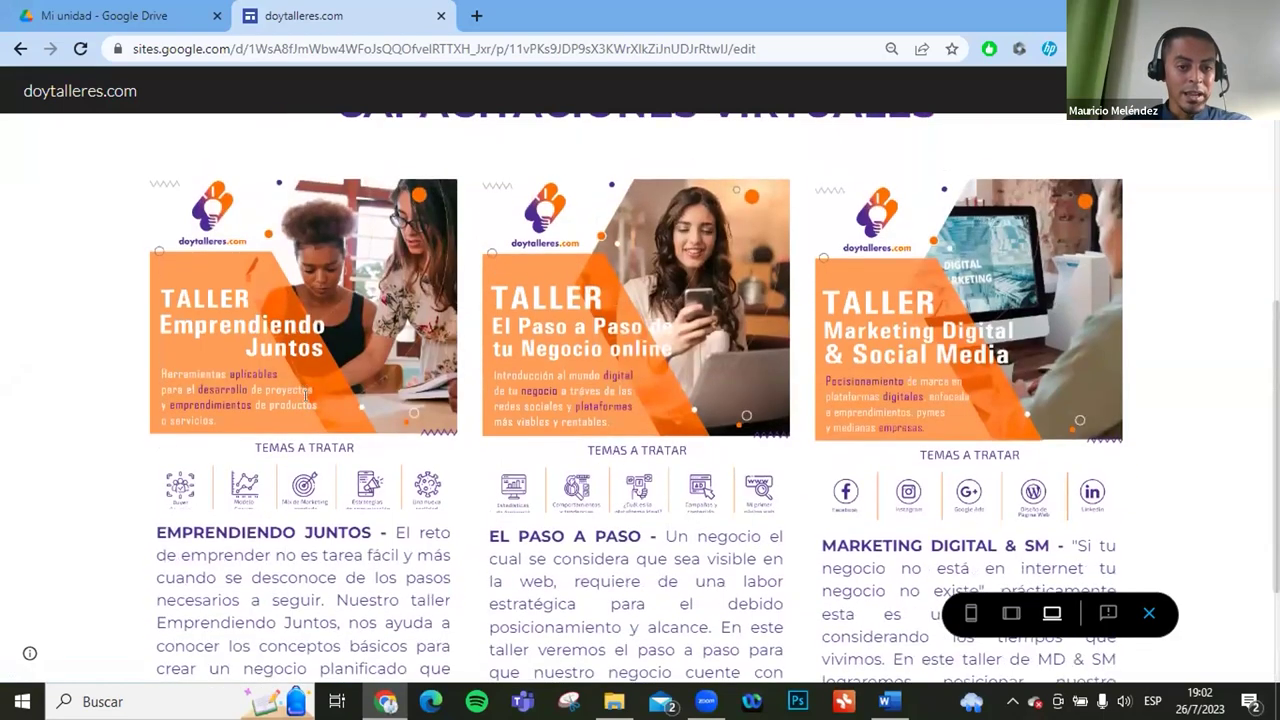
{"action": "scroll", "coordinate": [311, 389], "scroll_direction": "down", "scroll_amount": 2}
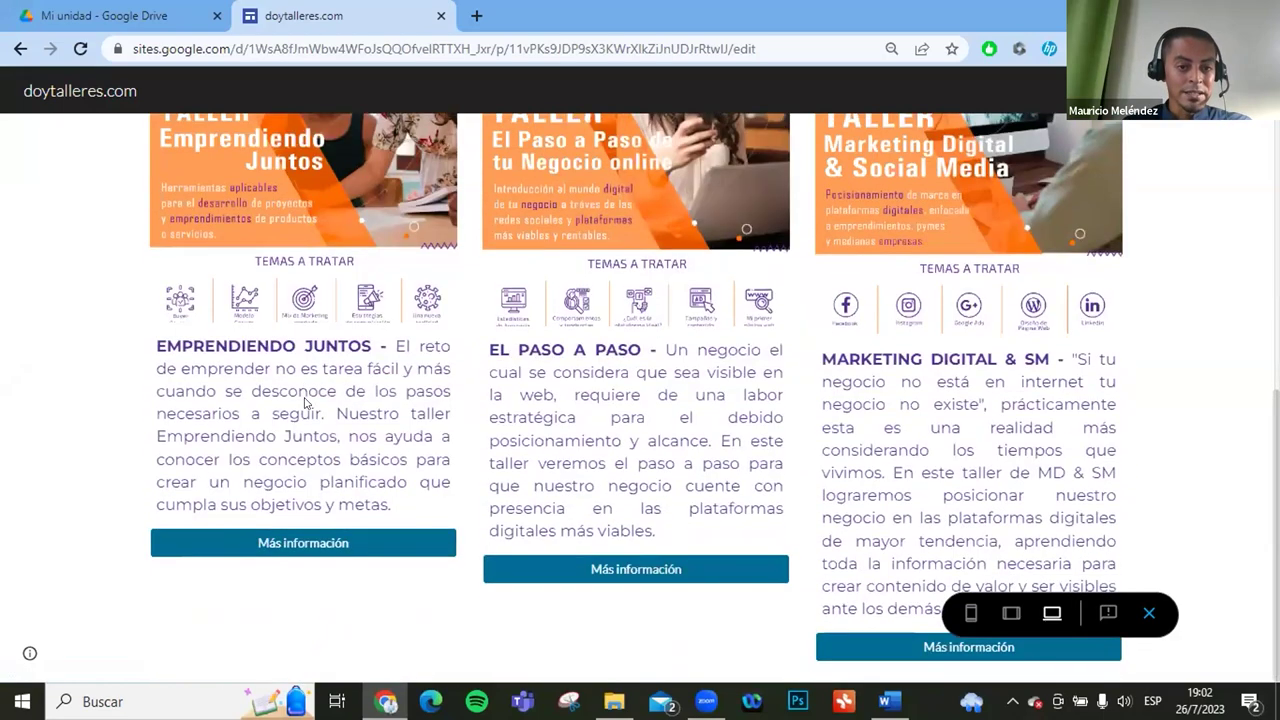
Test the "Más información" button under Emprendiendo Juntos, then close the linked WhatsApp page and the preview.
{"action": "left_click", "coordinate": [319, 541]}
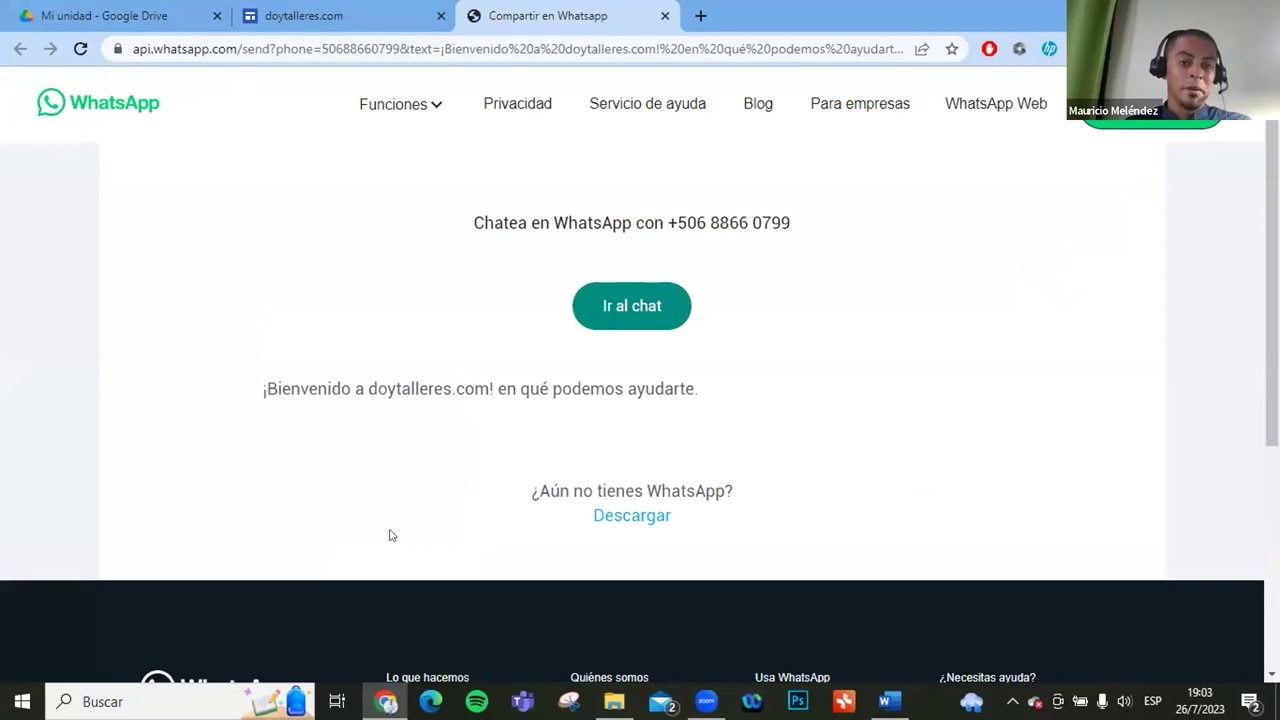
{"action": "left_click", "coordinate": [664, 15]}
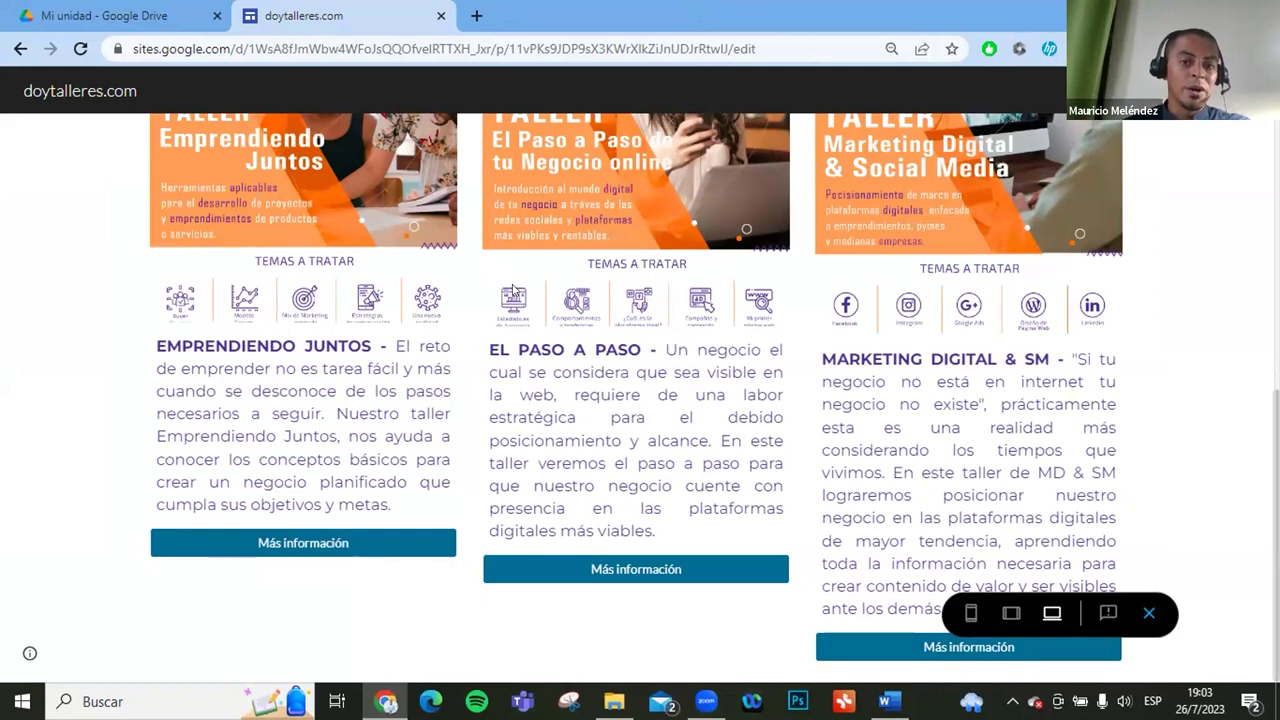
{"action": "left_click", "coordinate": [1149, 612]}
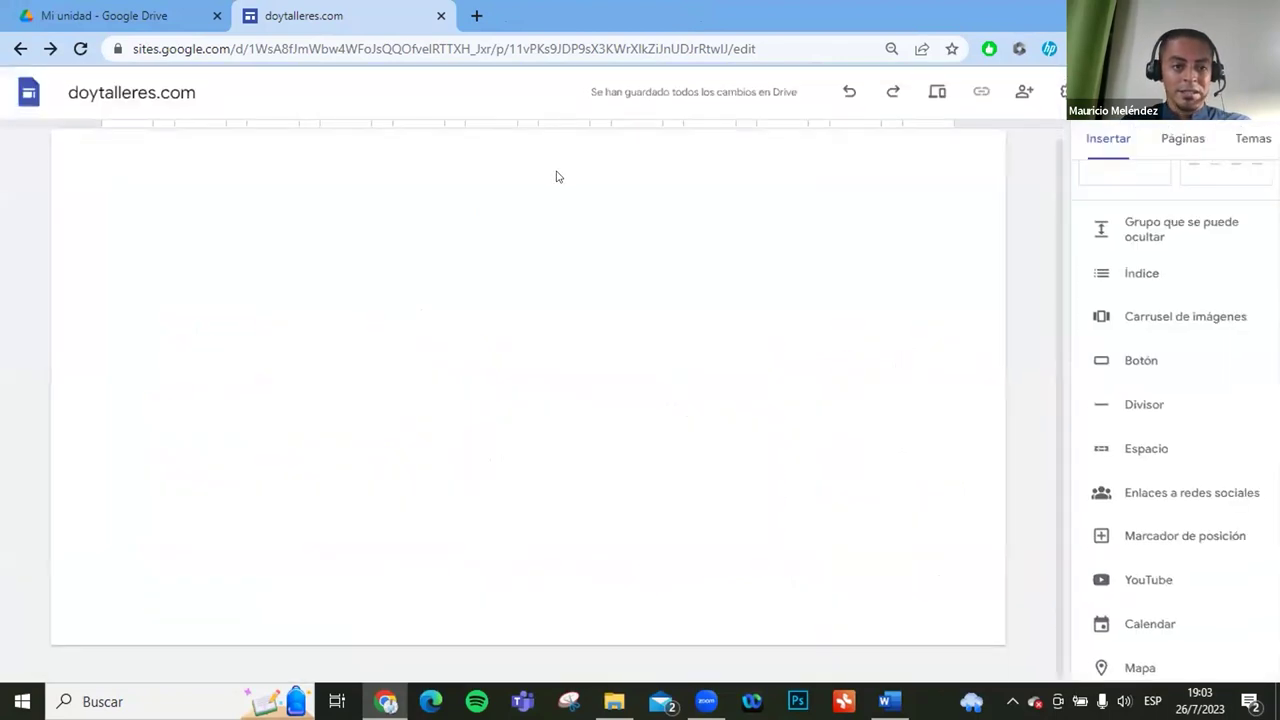
Insert a three-column content block with image, heading and text placeholders below the workshop section.
{"action": "scroll", "coordinate": [557, 177], "scroll_direction": "down", "scroll_amount": 9}
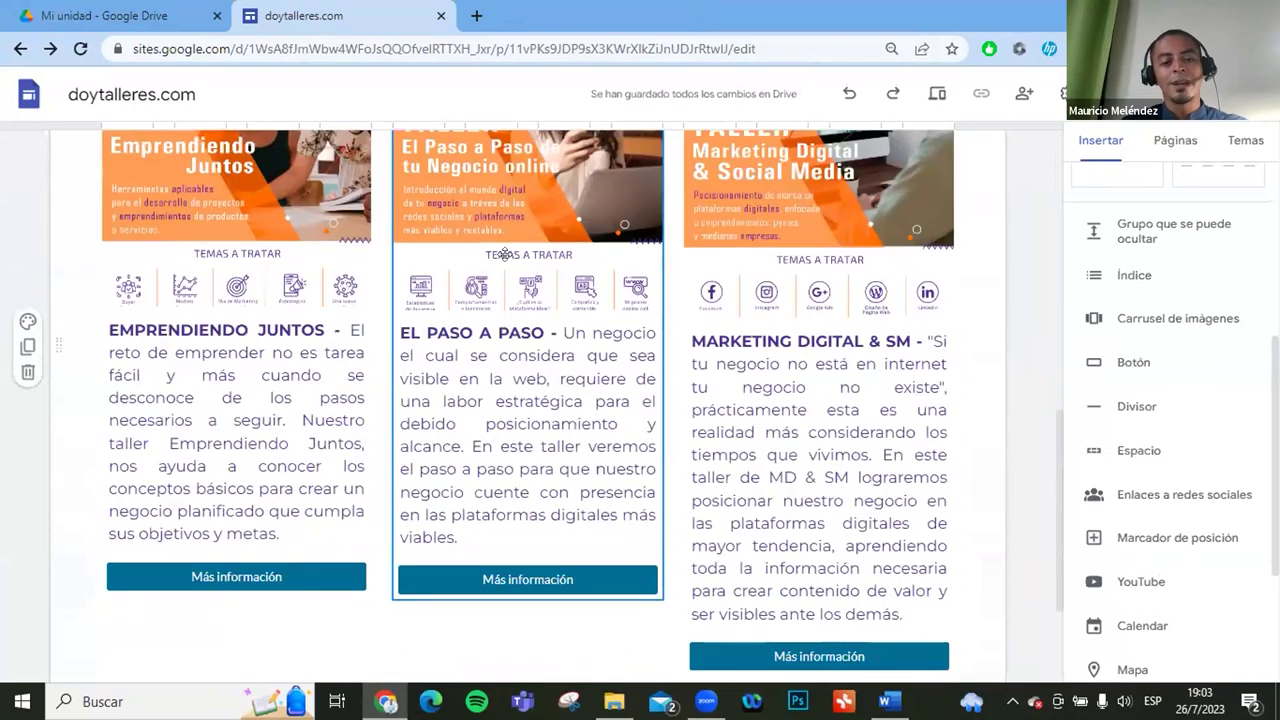
{"action": "scroll", "coordinate": [383, 206], "scroll_direction": "down", "scroll_amount": 2}
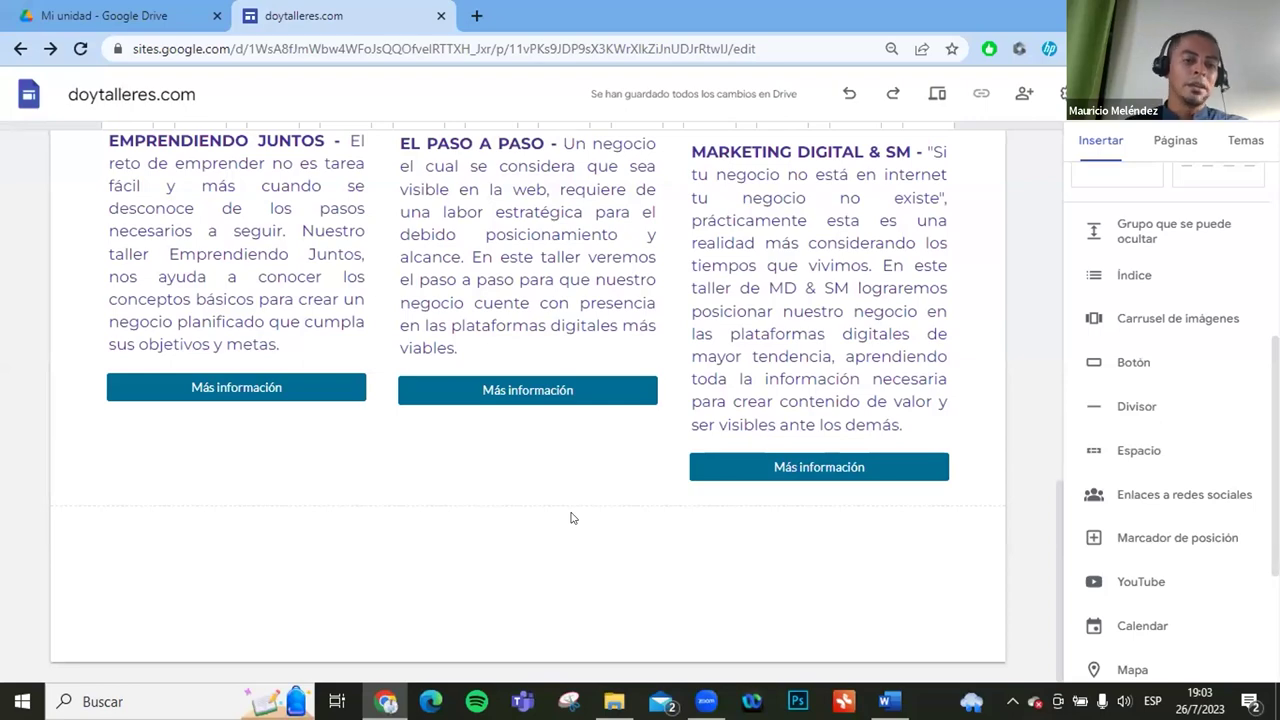
{"action": "scroll", "coordinate": [543, 495], "scroll_direction": "up", "scroll_amount": 3}
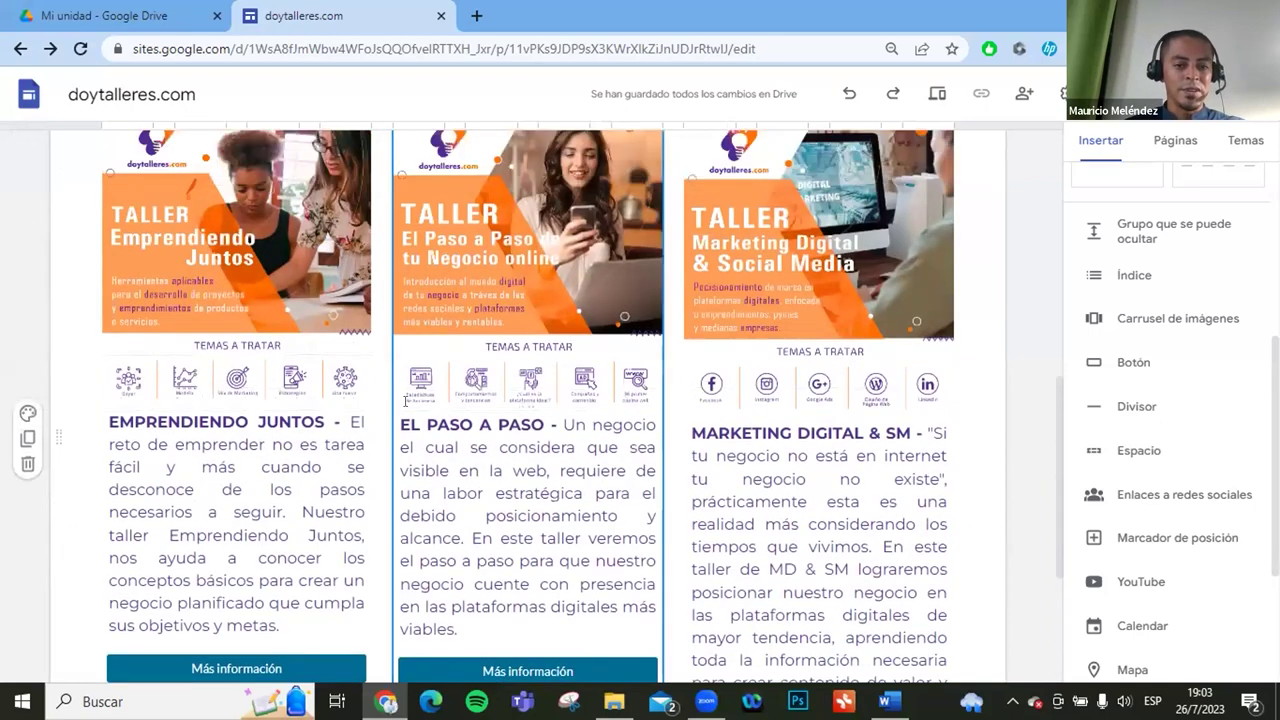
{"action": "left_click", "coordinate": [202, 355]}
{"action": "scroll", "coordinate": [202, 355], "scroll_direction": "down", "scroll_amount": 3}
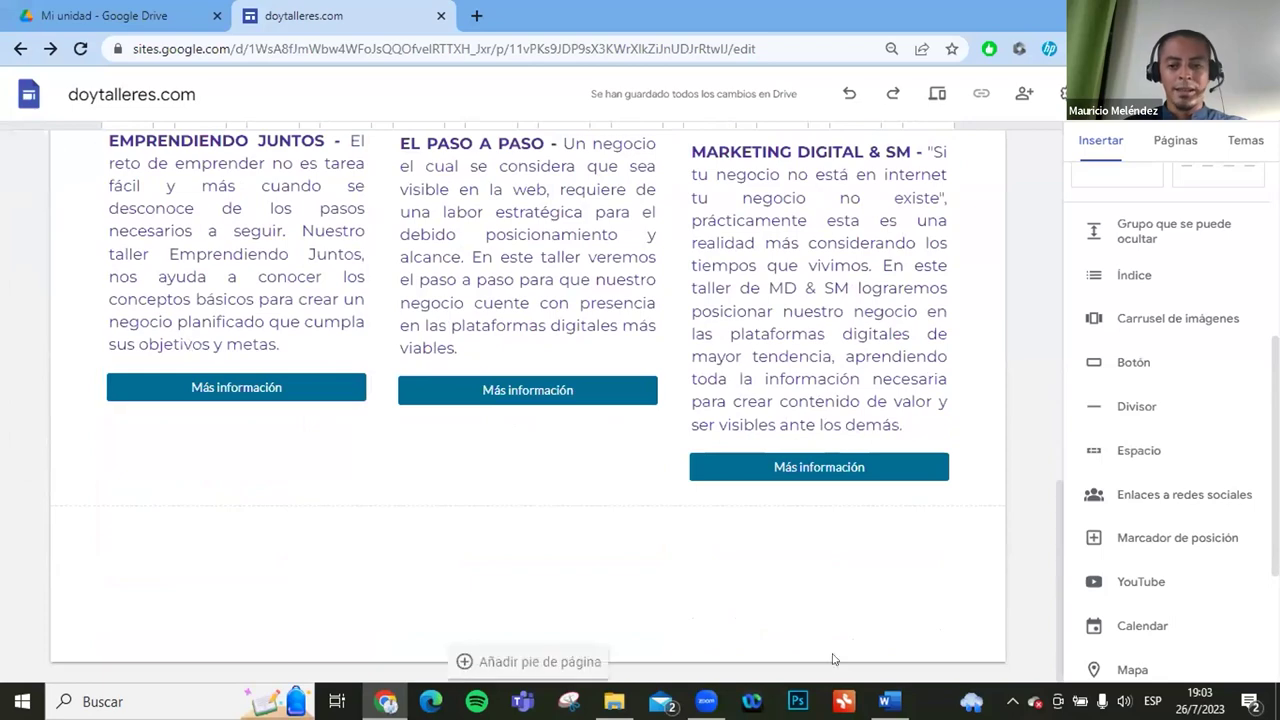
{"action": "scroll", "coordinate": [578, 413], "scroll_direction": "up", "scroll_amount": 1}
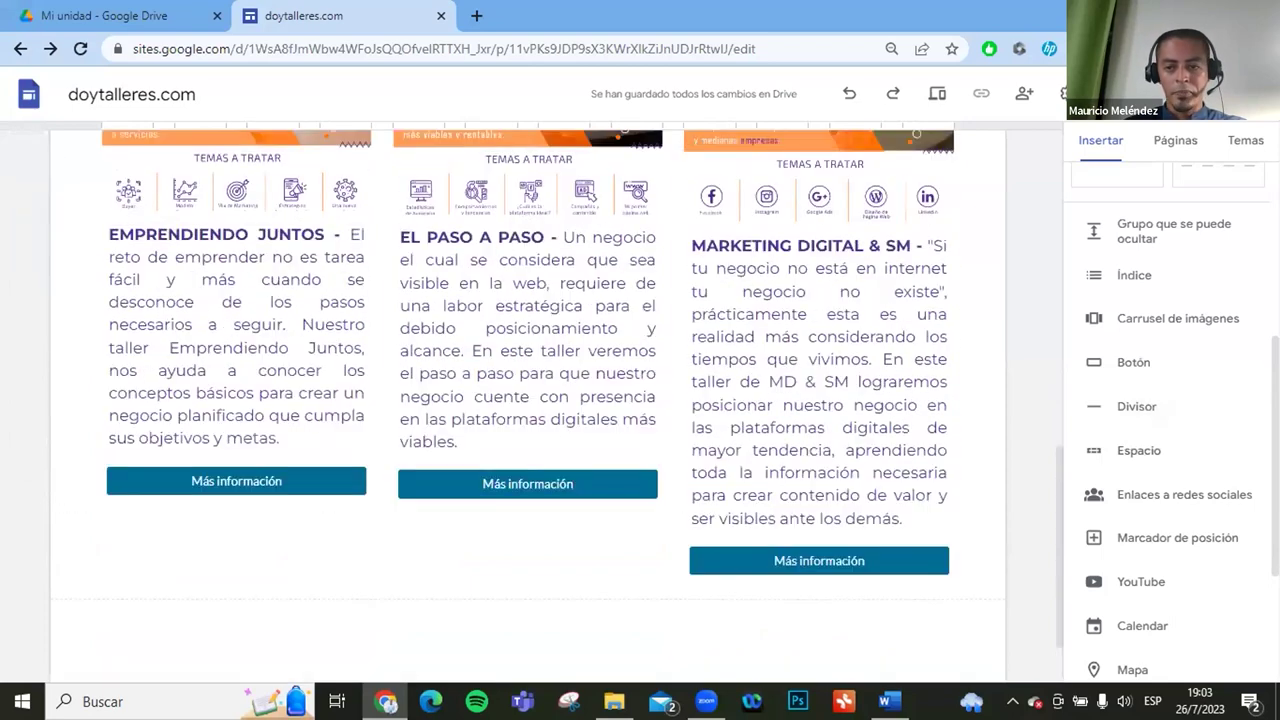
{"action": "scroll", "coordinate": [1209, 463], "scroll_direction": "up", "scroll_amount": 4}
{"action": "scroll", "coordinate": [1209, 463], "scroll_direction": "down", "scroll_amount": 4}
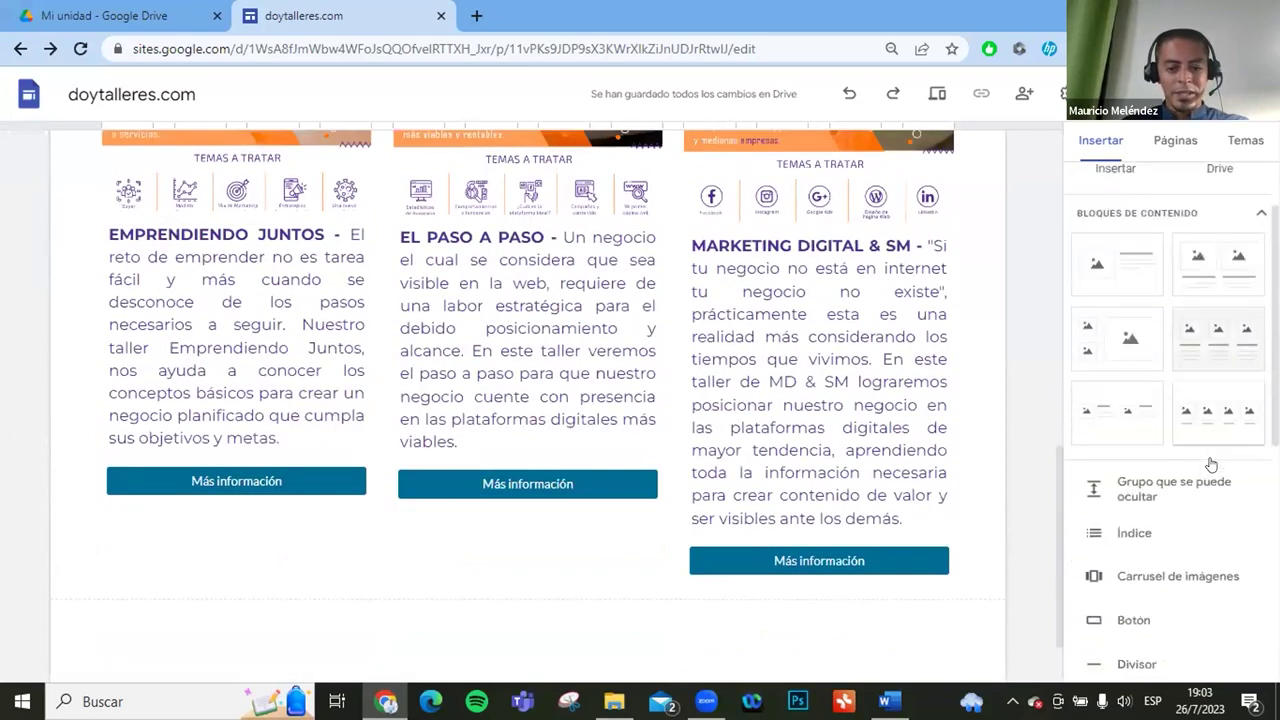
{"action": "scroll", "coordinate": [1220, 405], "scroll_direction": "up", "scroll_amount": 2}
{"action": "left_click", "coordinate": [1209, 369]}
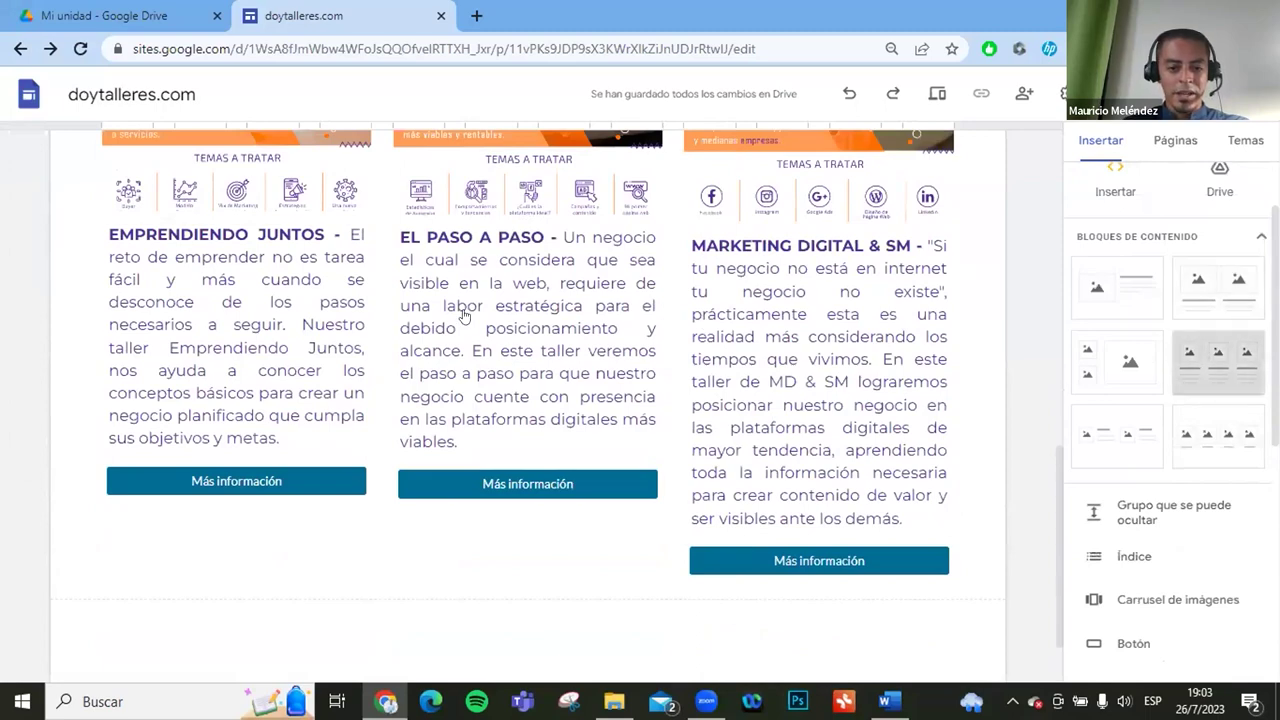
{"action": "scroll", "coordinate": [1123, 343], "scroll_direction": "up", "scroll_amount": 1}
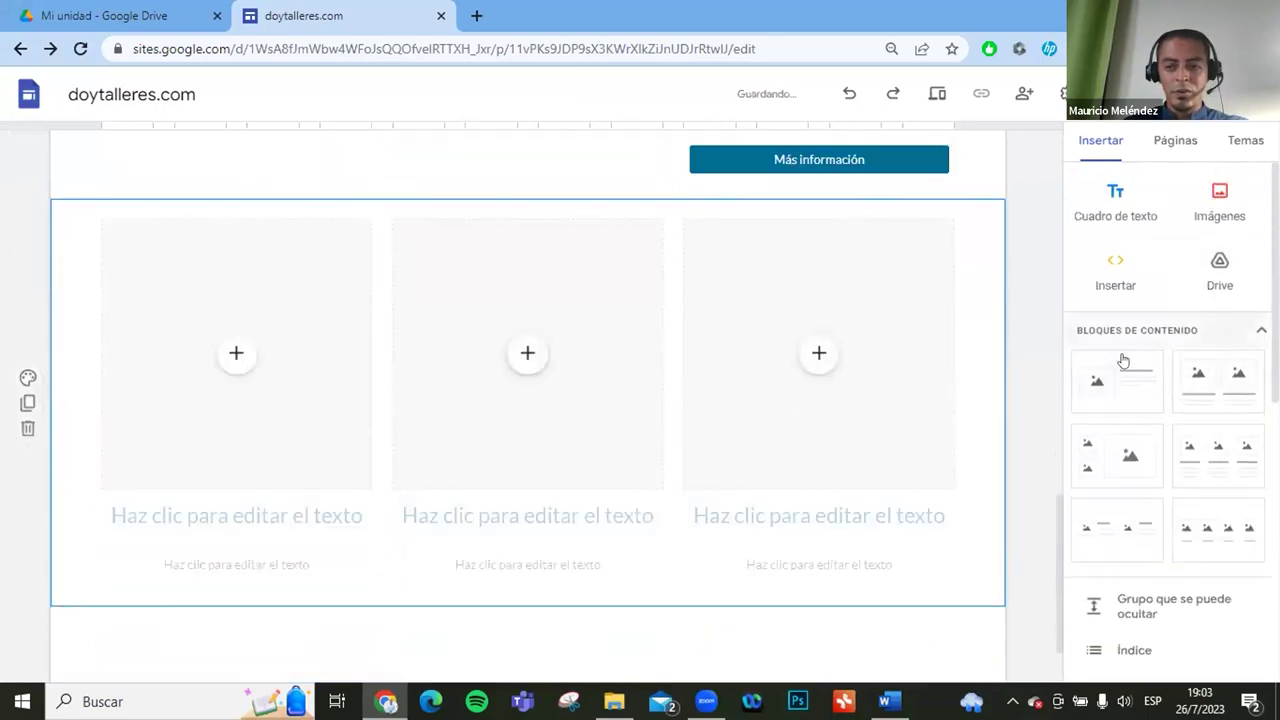
Compare the empty three-column block with the finished workshop columns under the "CAPACITACIONES VIRTUALES" heading.
{"action": "scroll", "coordinate": [149, 311], "scroll_direction": "down", "scroll_amount": 1}
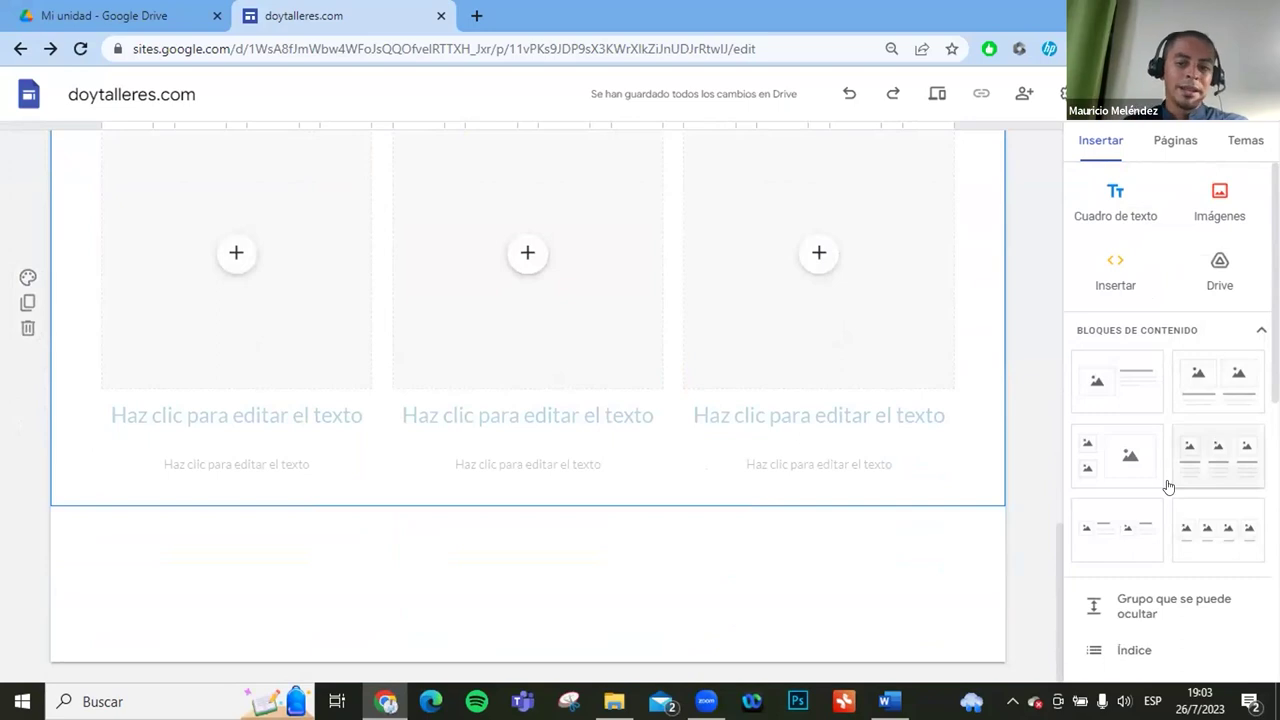
{"action": "scroll", "coordinate": [292, 307], "scroll_direction": "up", "scroll_amount": 1}
{"action": "scroll", "coordinate": [292, 307], "scroll_direction": "up", "scroll_amount": 5}
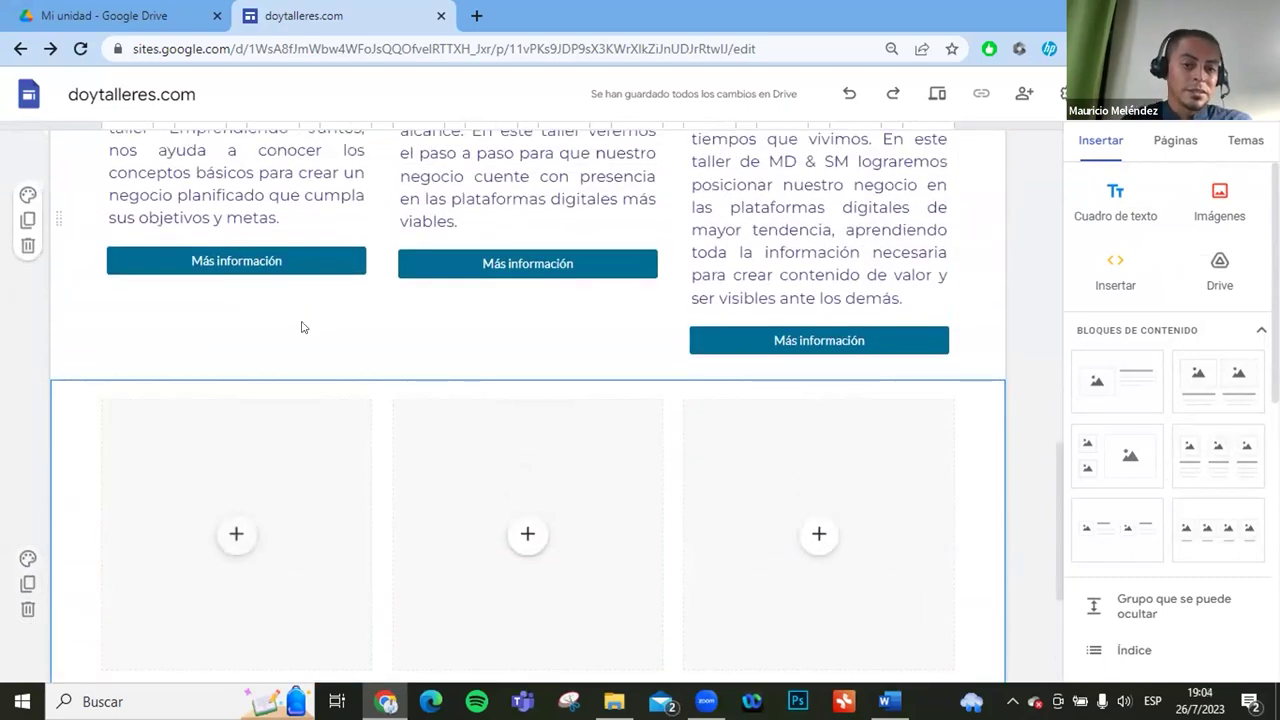
{"action": "scroll", "coordinate": [322, 335], "scroll_direction": "up", "scroll_amount": 10}
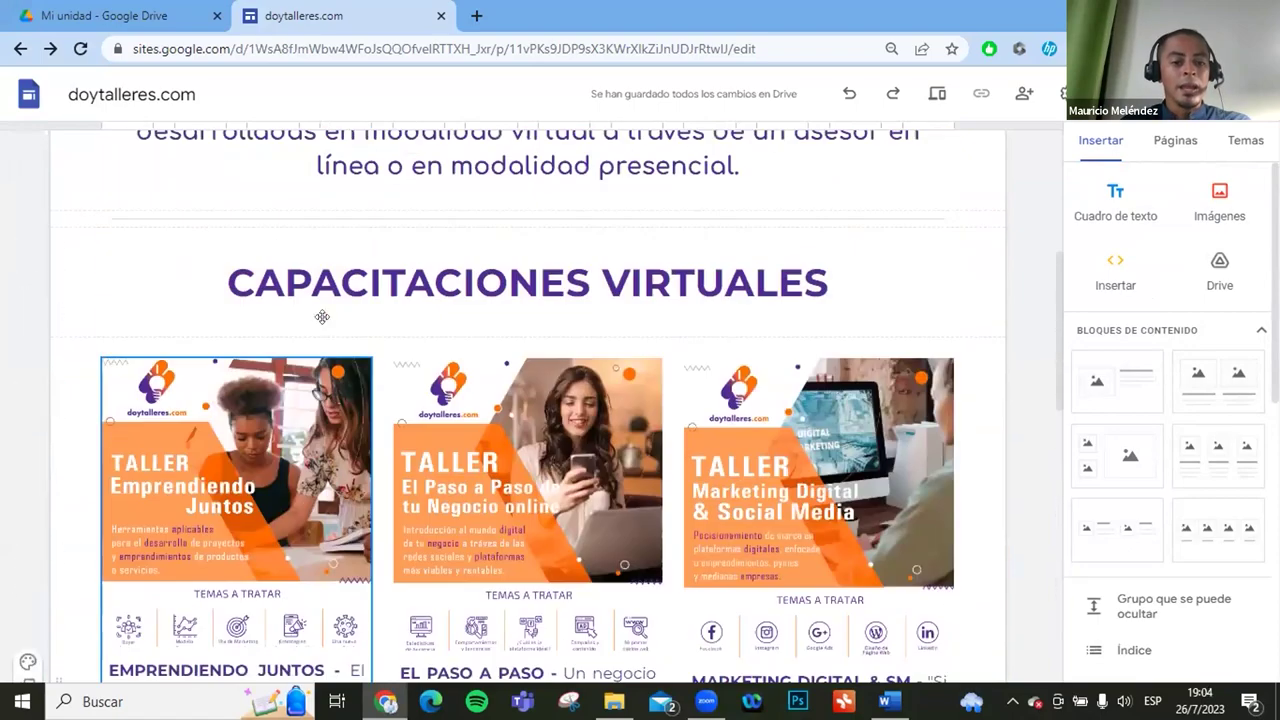
{"action": "scroll", "coordinate": [322, 327], "scroll_direction": "down", "scroll_amount": 7}
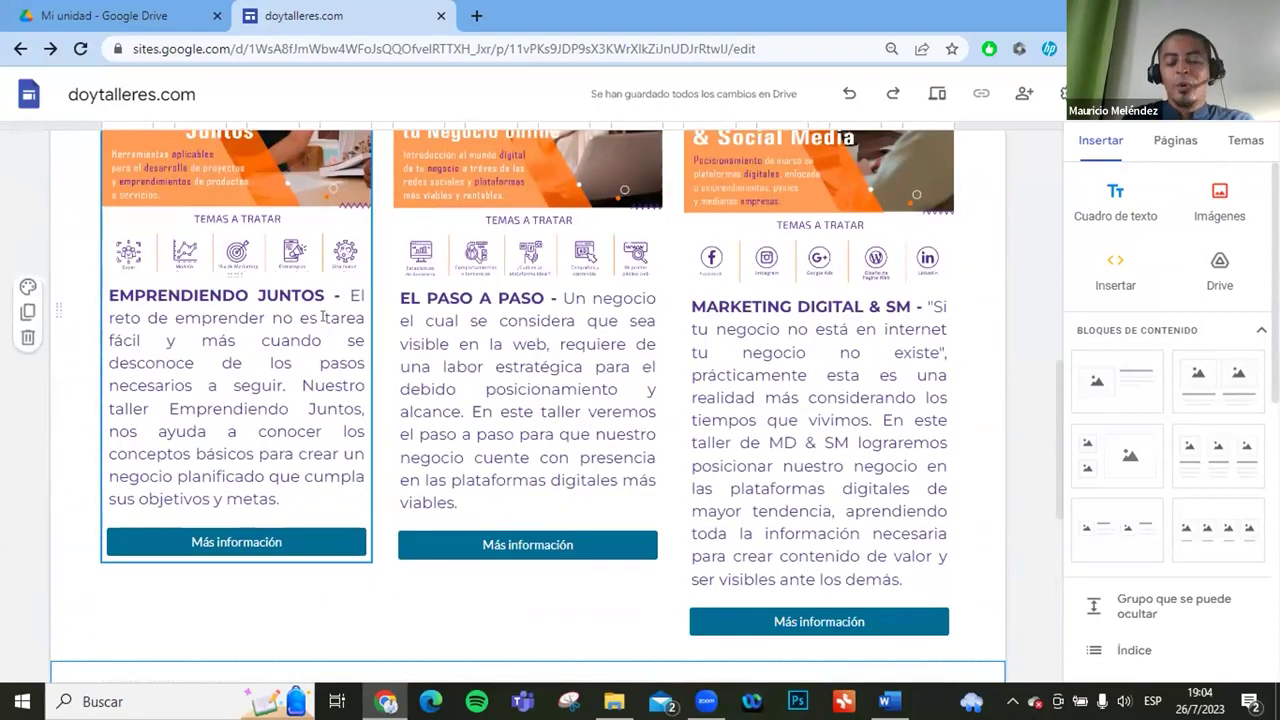
Upload the "T. Expresión en Público" image into the first column's image placeholder of the empty three-column block.
{"action": "scroll", "coordinate": [322, 317], "scroll_direction": "up", "scroll_amount": 5}
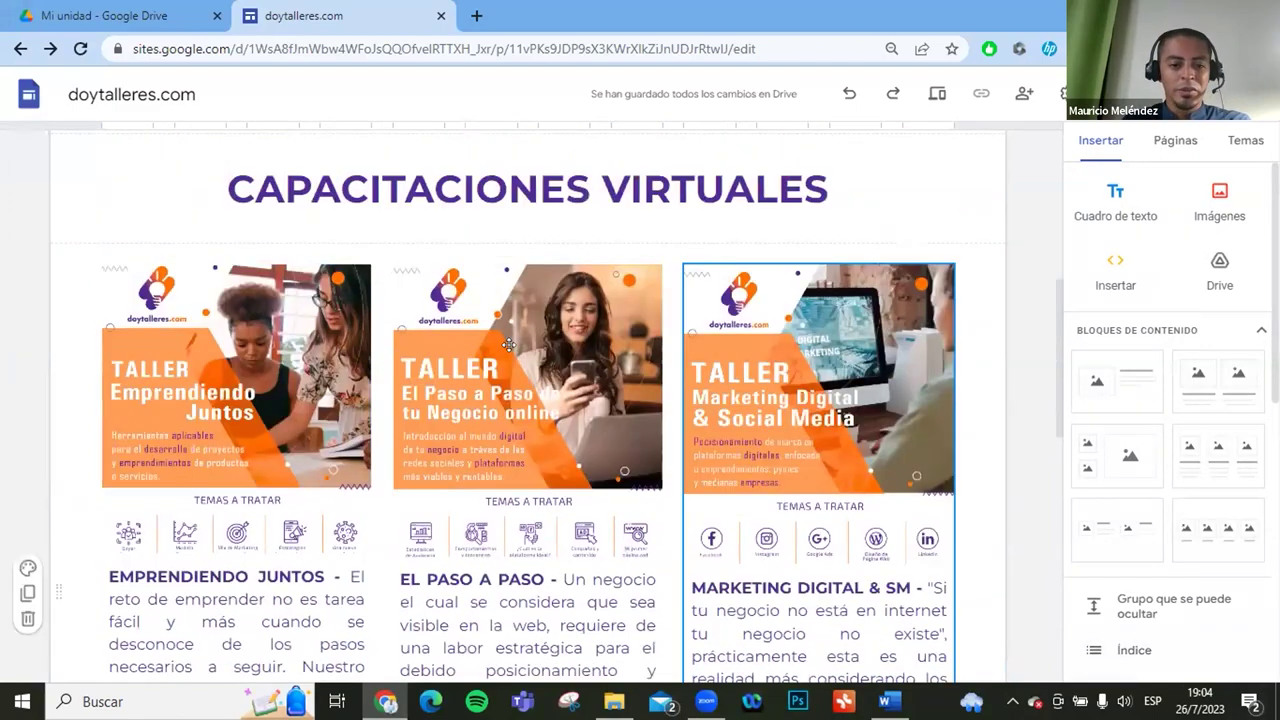
{"action": "scroll", "coordinate": [262, 220], "scroll_direction": "down", "scroll_amount": 4}
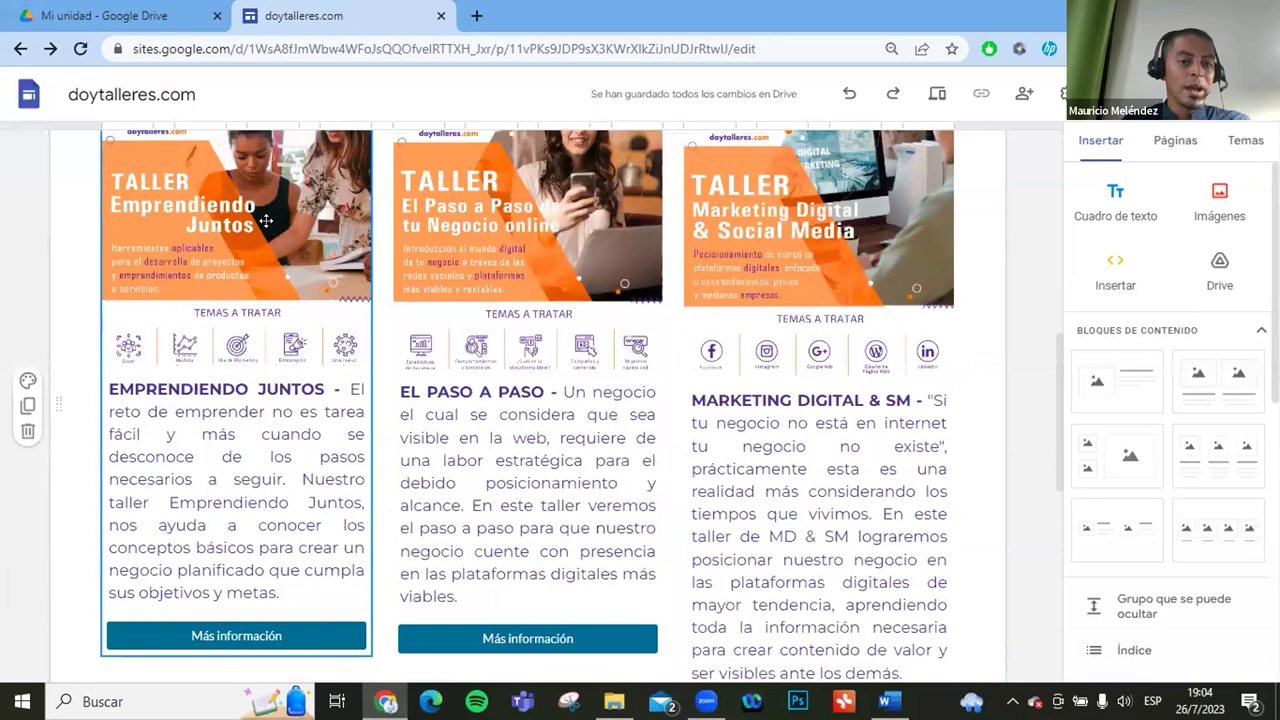
{"action": "scroll", "coordinate": [291, 277], "scroll_direction": "down", "scroll_amount": 3}
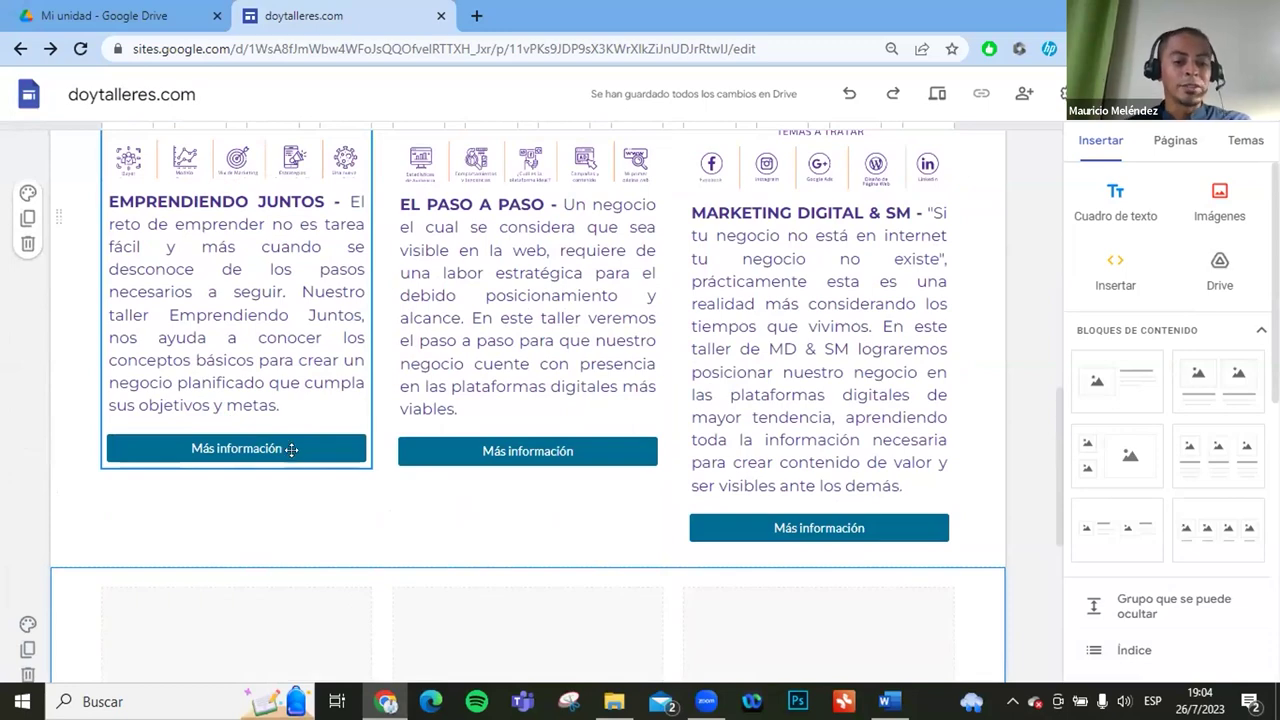
{"action": "scroll", "coordinate": [251, 417], "scroll_direction": "down", "scroll_amount": 4}
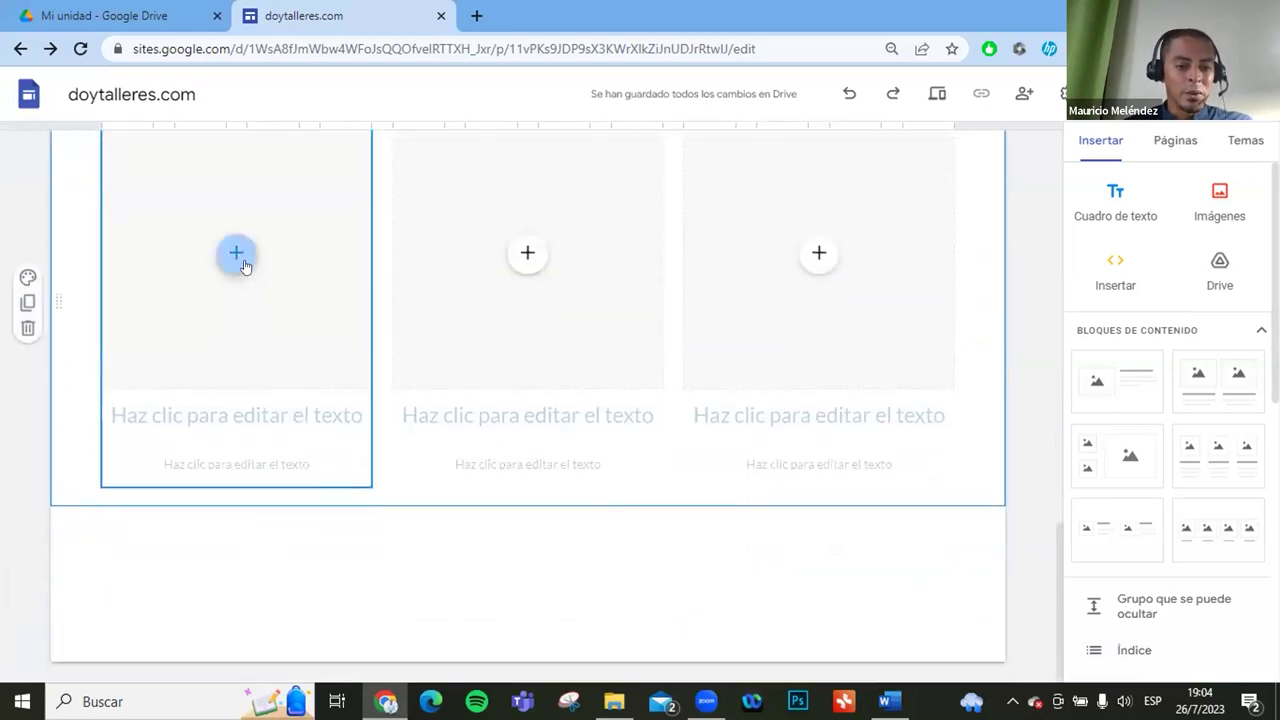
{"action": "left_click", "coordinate": [237, 253]}
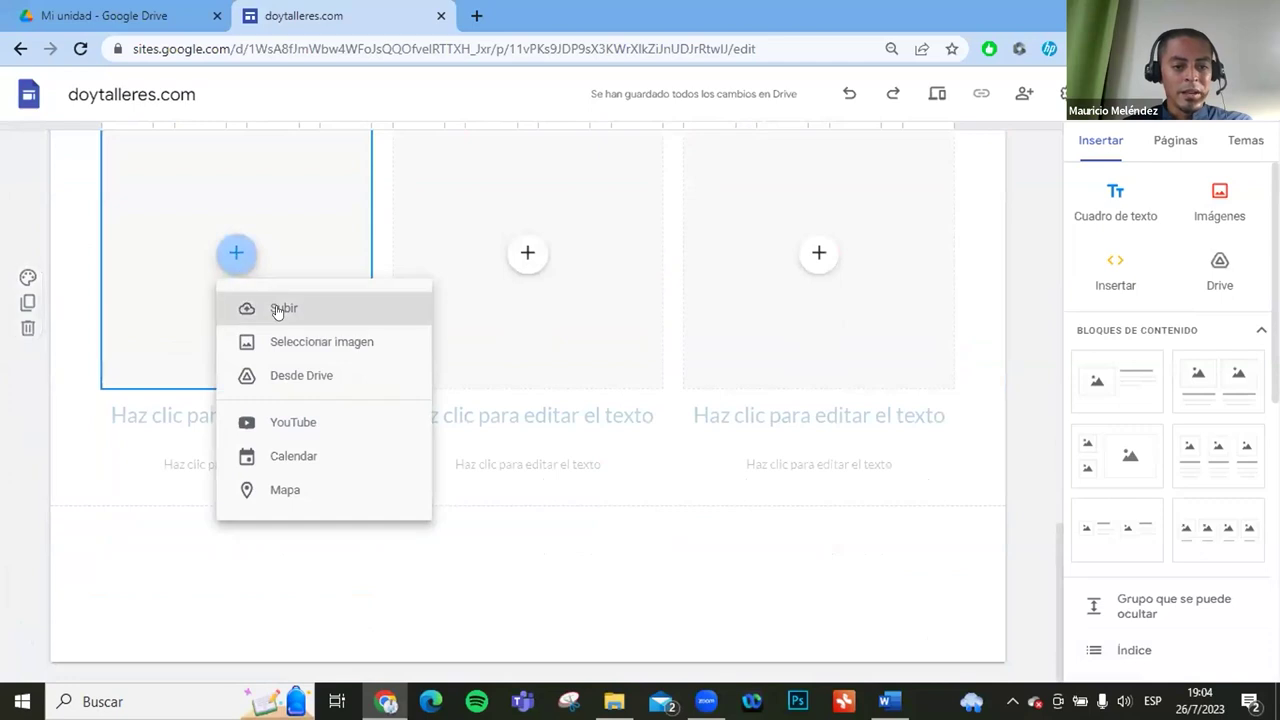
{"action": "left_click", "coordinate": [277, 300]}
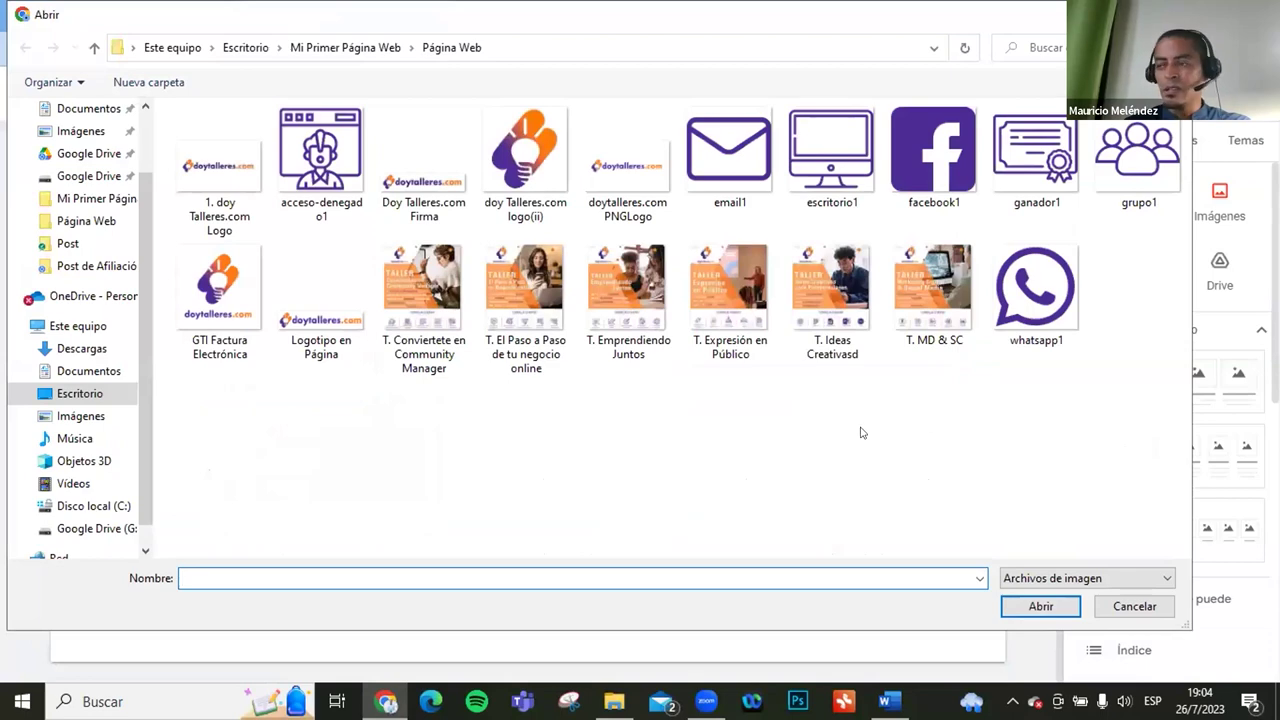
{"action": "left_click", "coordinate": [700, 298]}
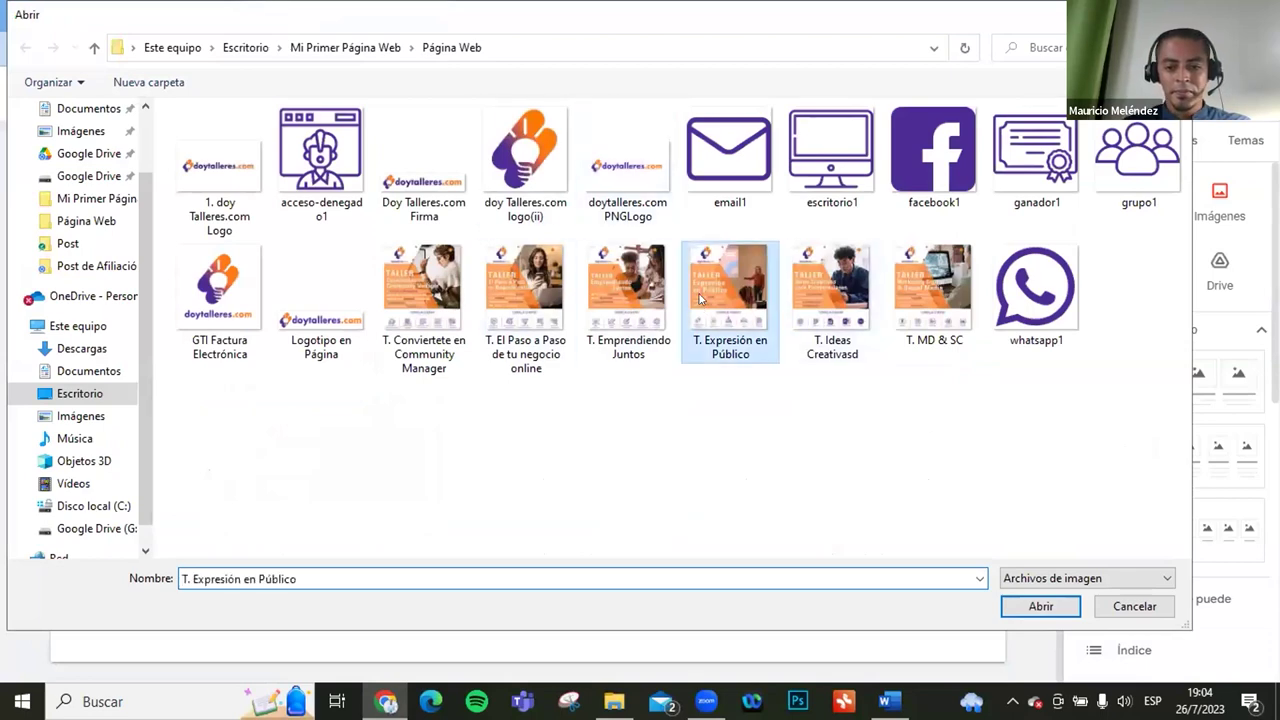
{"action": "double_click", "coordinate": [700, 298]}
Upload "T. Conviértete en Community Manager" into the second image placeholder and "T. Ideas Creativasd" into the third.
{"action": "left_click", "coordinate": [527, 284]}
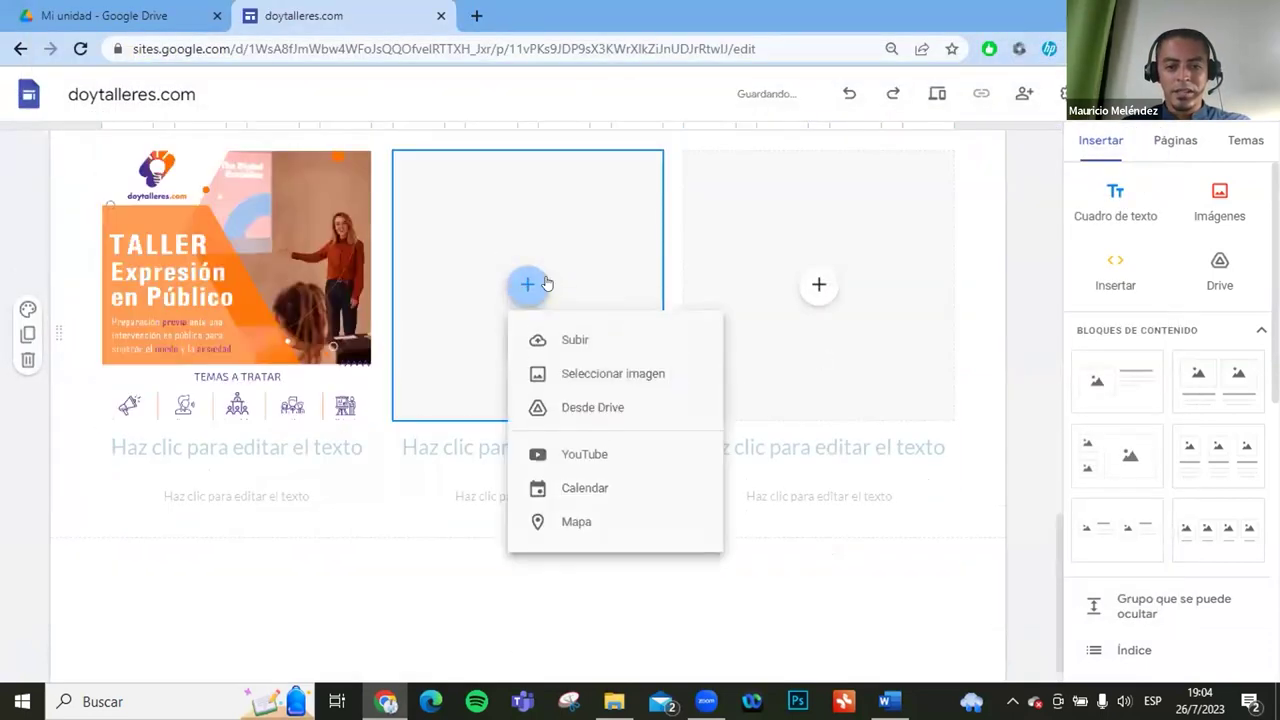
{"action": "left_click", "coordinate": [578, 339]}
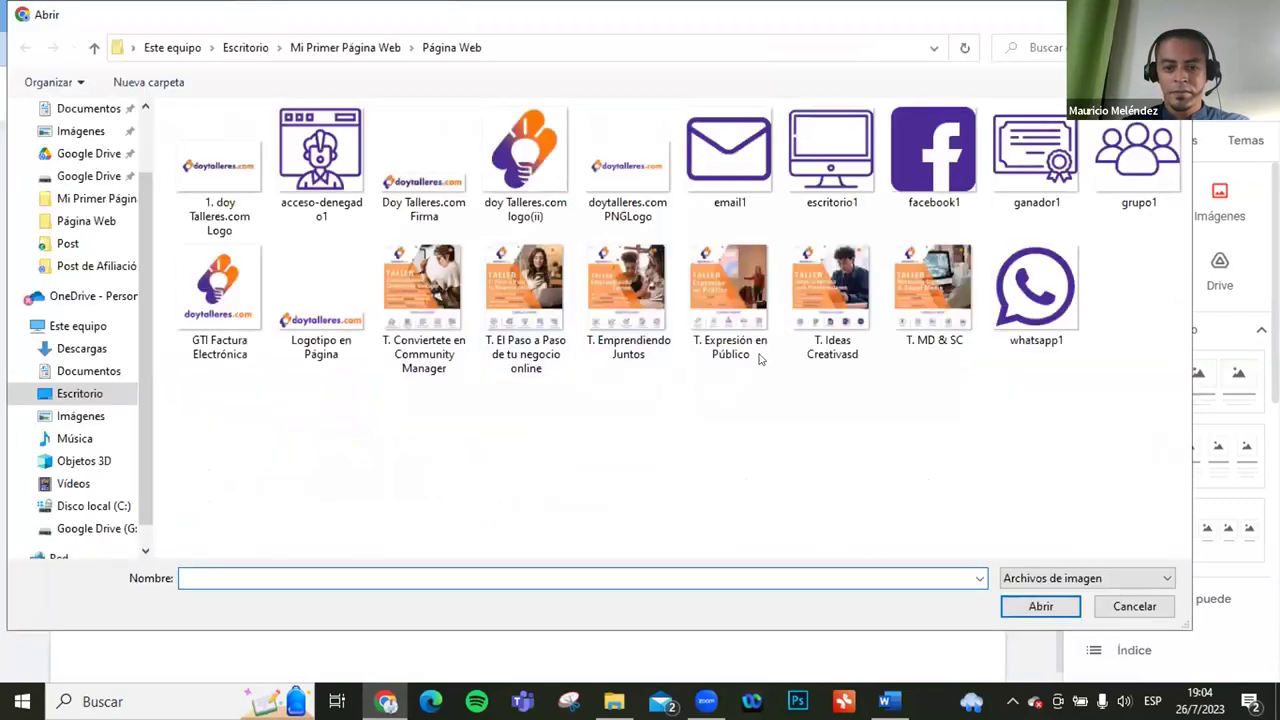
{"action": "double_click", "coordinate": [443, 307]}
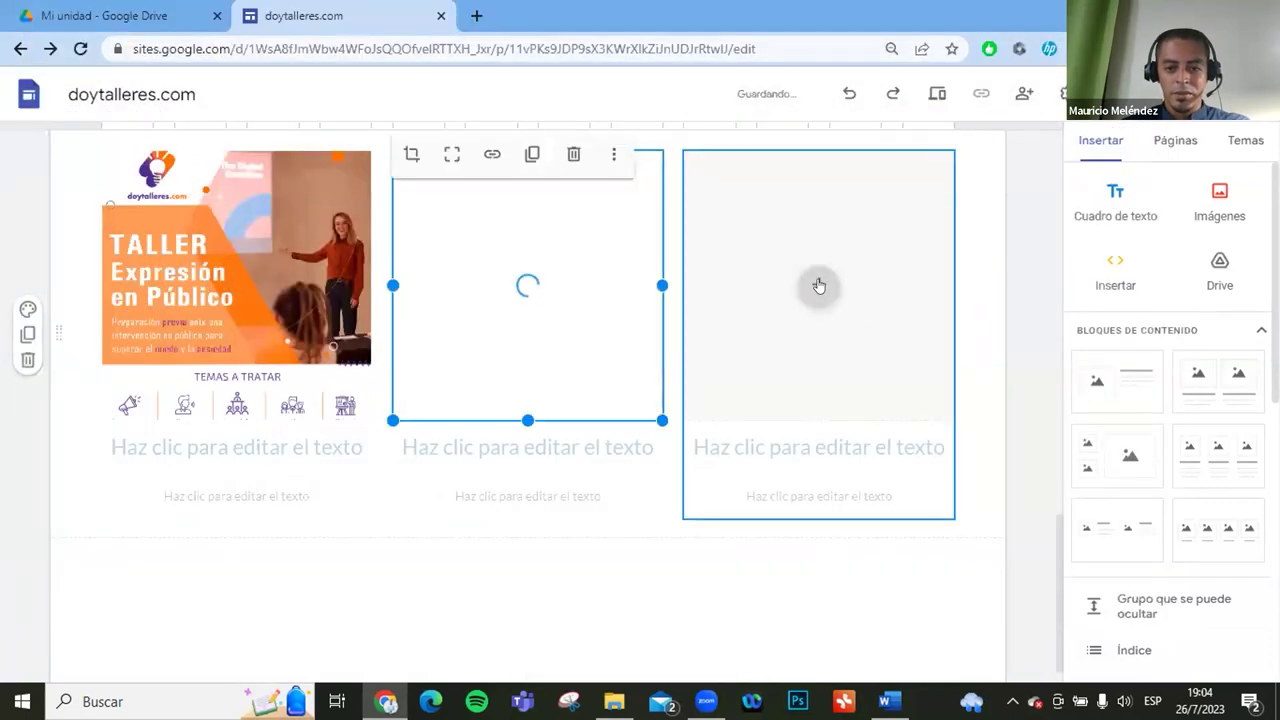
{"action": "left_click", "coordinate": [818, 286]}
{"action": "left_click", "coordinate": [884, 340]}
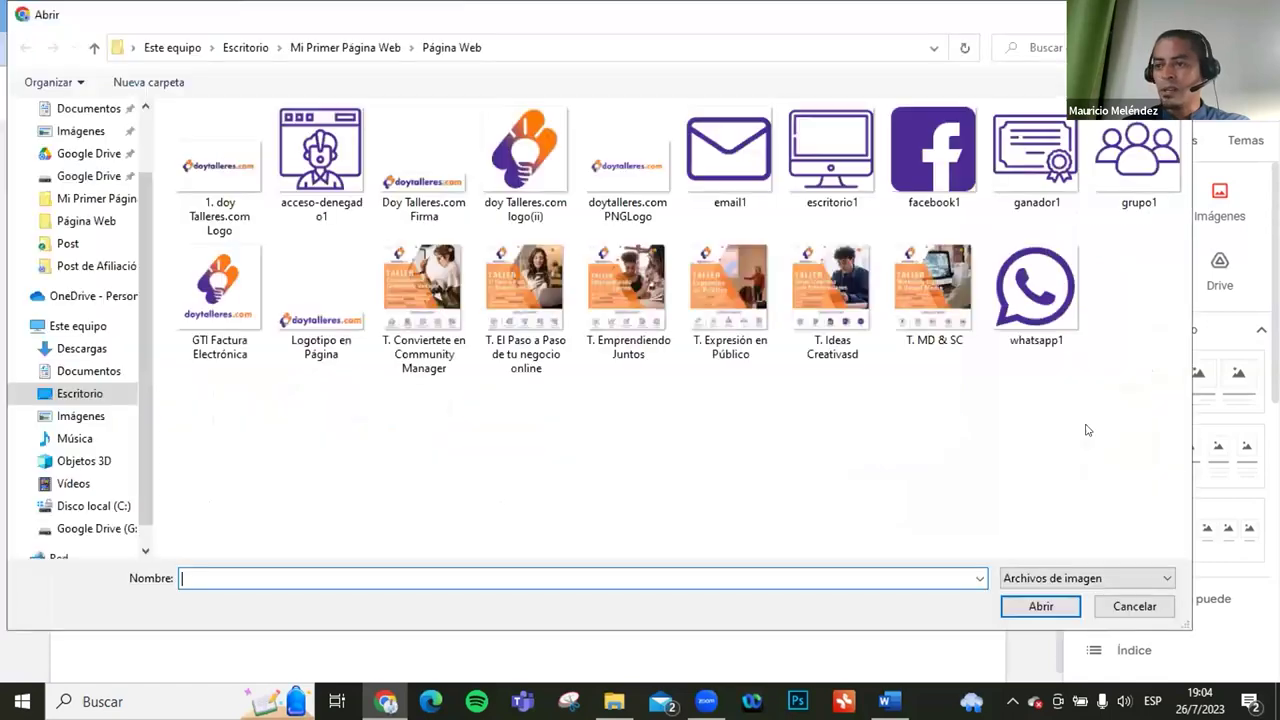
{"action": "double_click", "coordinate": [818, 310]}
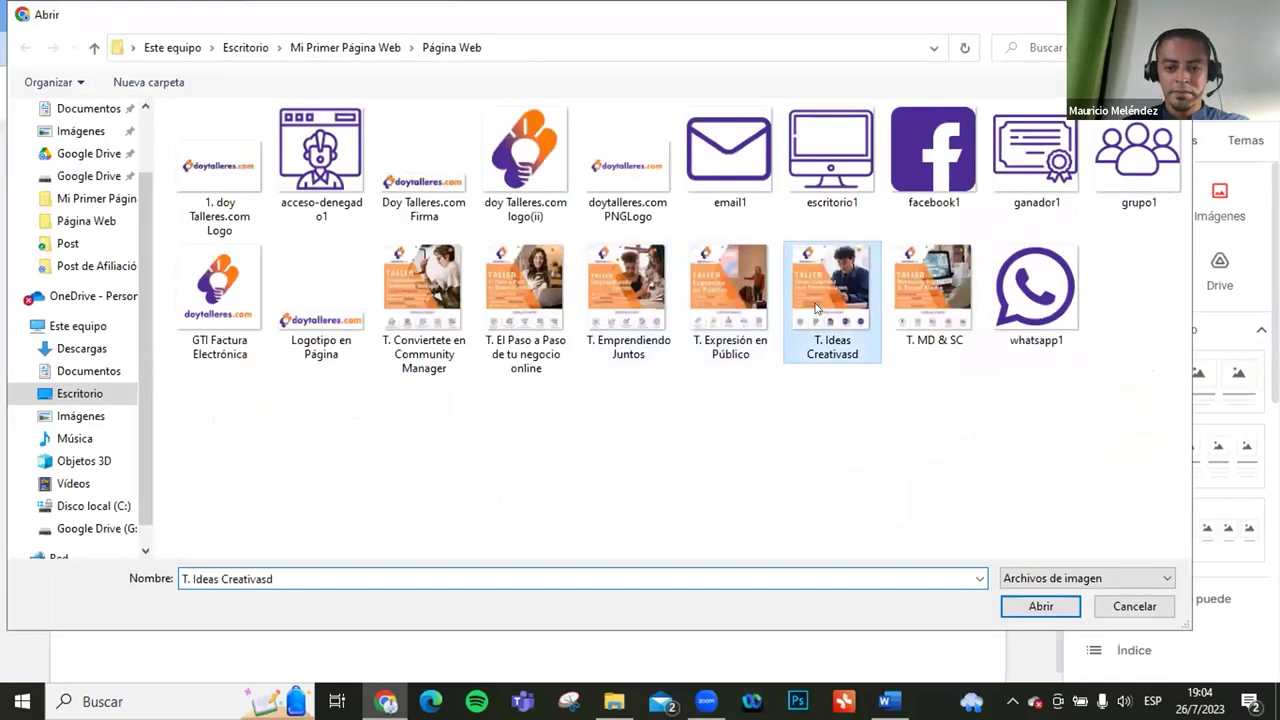
Extend the three new workshop images downward so the captions under their topic icons fit, closing the Webex window that interrupts.
{"action": "left_click", "coordinate": [245, 445]}
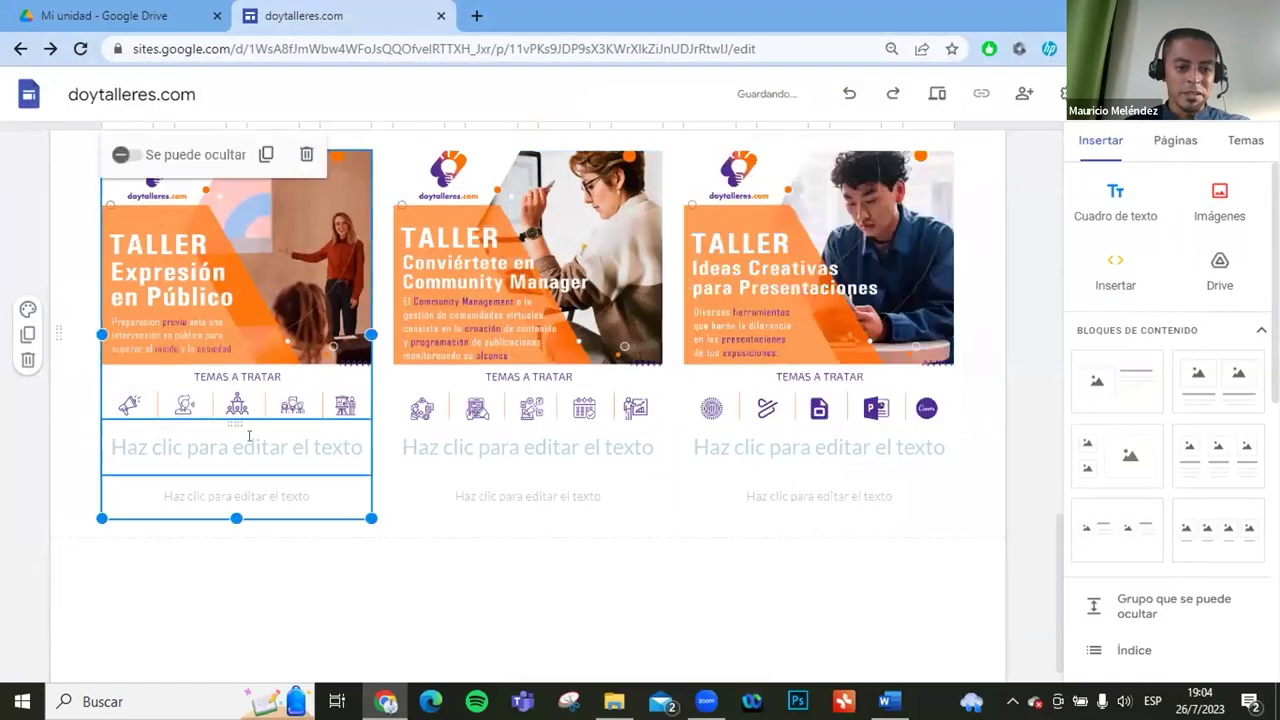
{"action": "left_click_drag", "start_coordinate": [231, 379], "coordinate": [222, 280]}
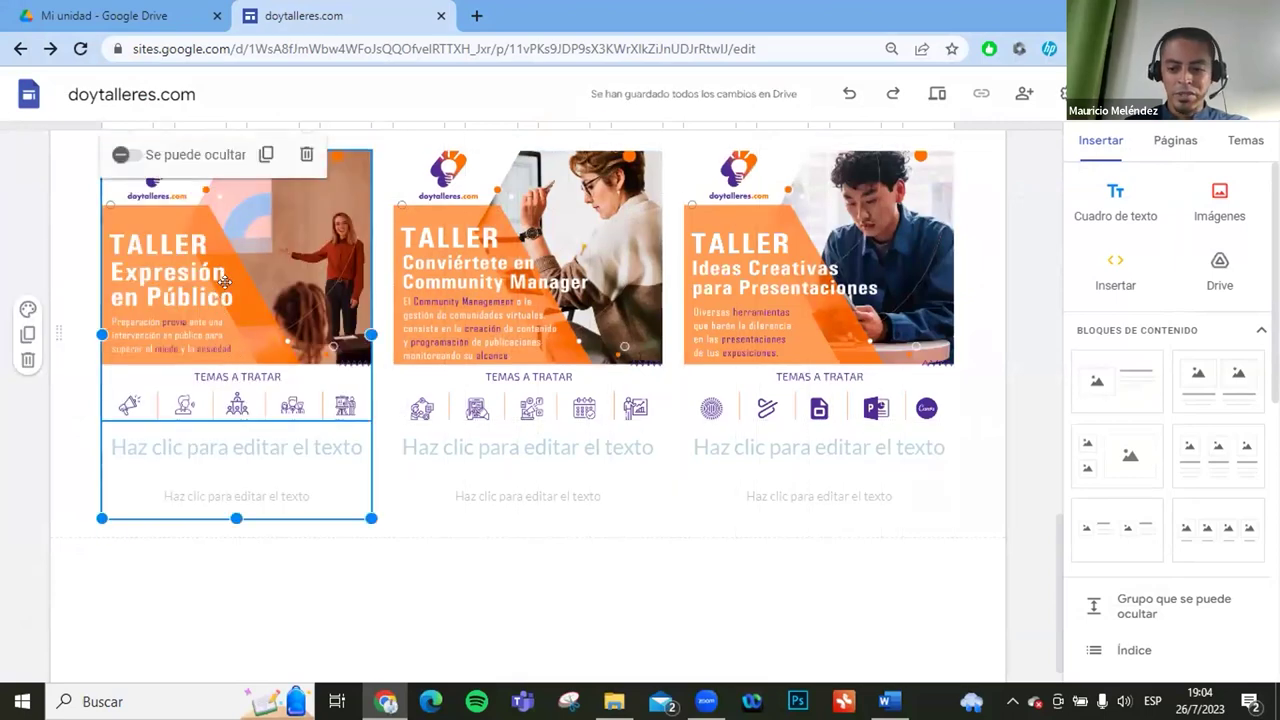
{"action": "left_click_drag", "start_coordinate": [236, 420], "coordinate": [238, 461]}
{"action": "left_click", "coordinate": [490, 428]}
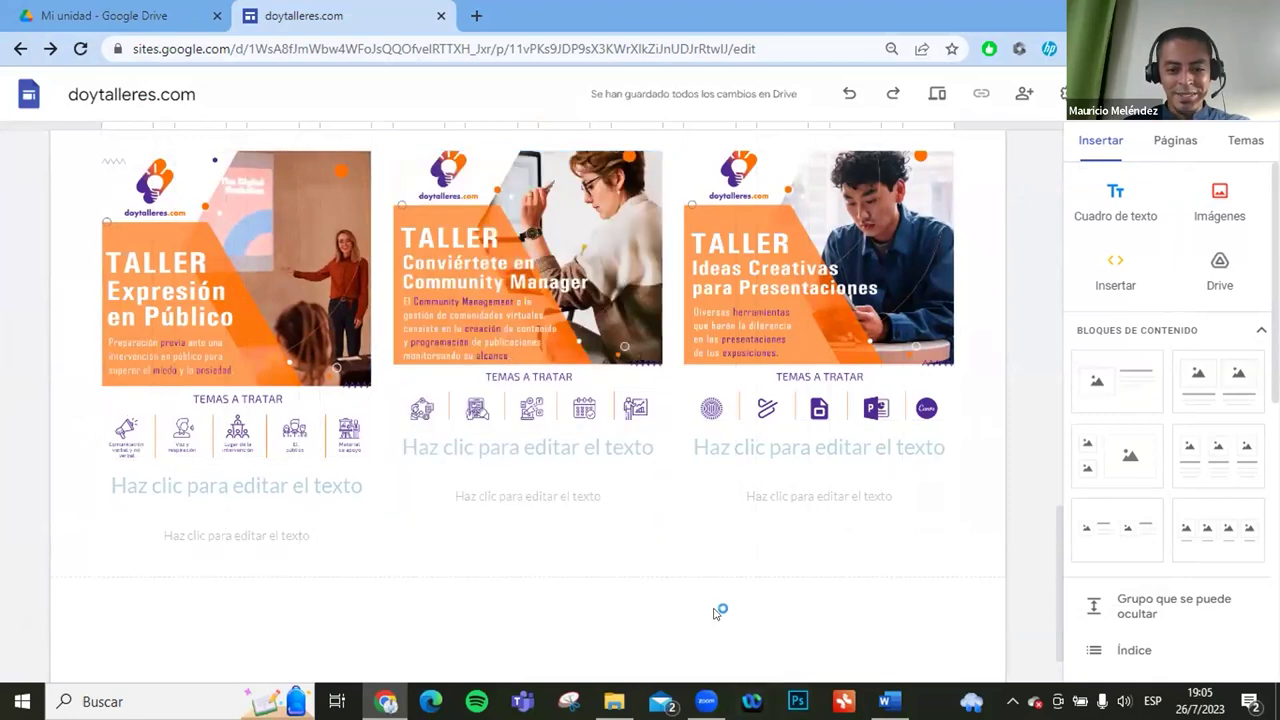
{"action": "left_click", "coordinate": [555, 330]}
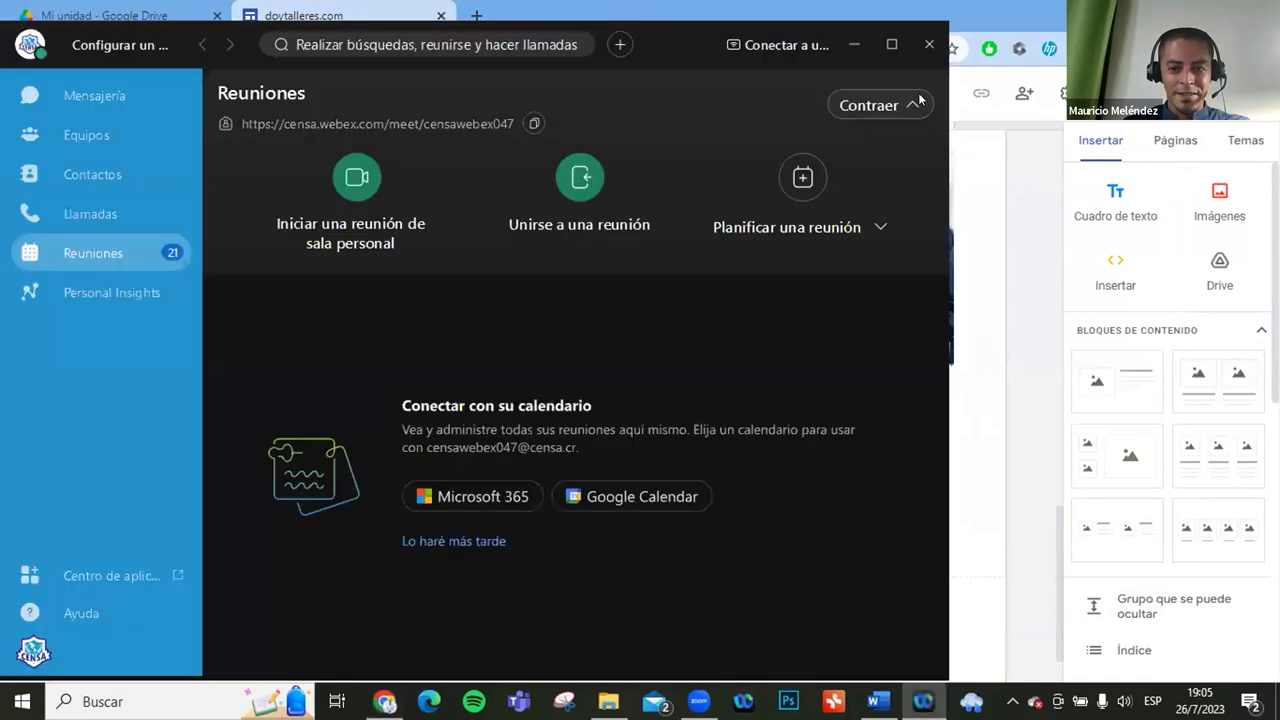
{"action": "left_click", "coordinate": [929, 44]}
{"action": "left_click_drag", "start_coordinate": [528, 420], "coordinate": [549, 466]}
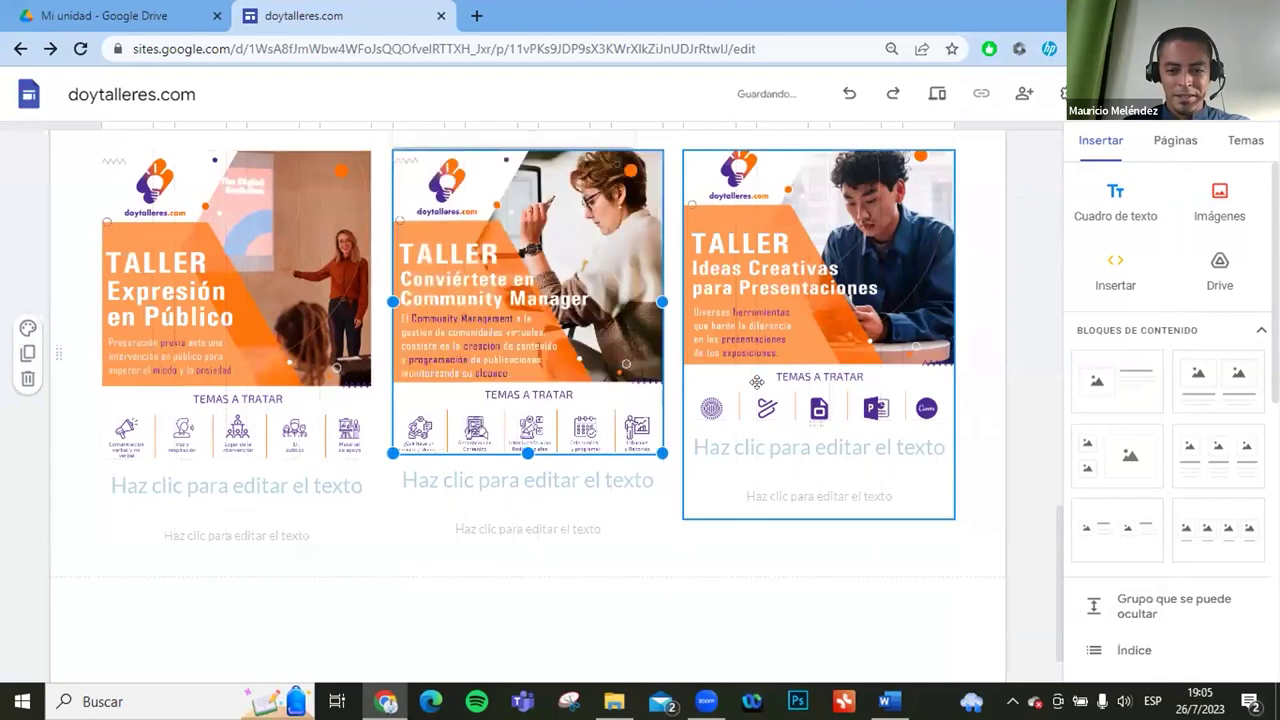
{"action": "left_click", "coordinate": [760, 378]}
{"action": "left_click_drag", "start_coordinate": [817, 420], "coordinate": [818, 450]}
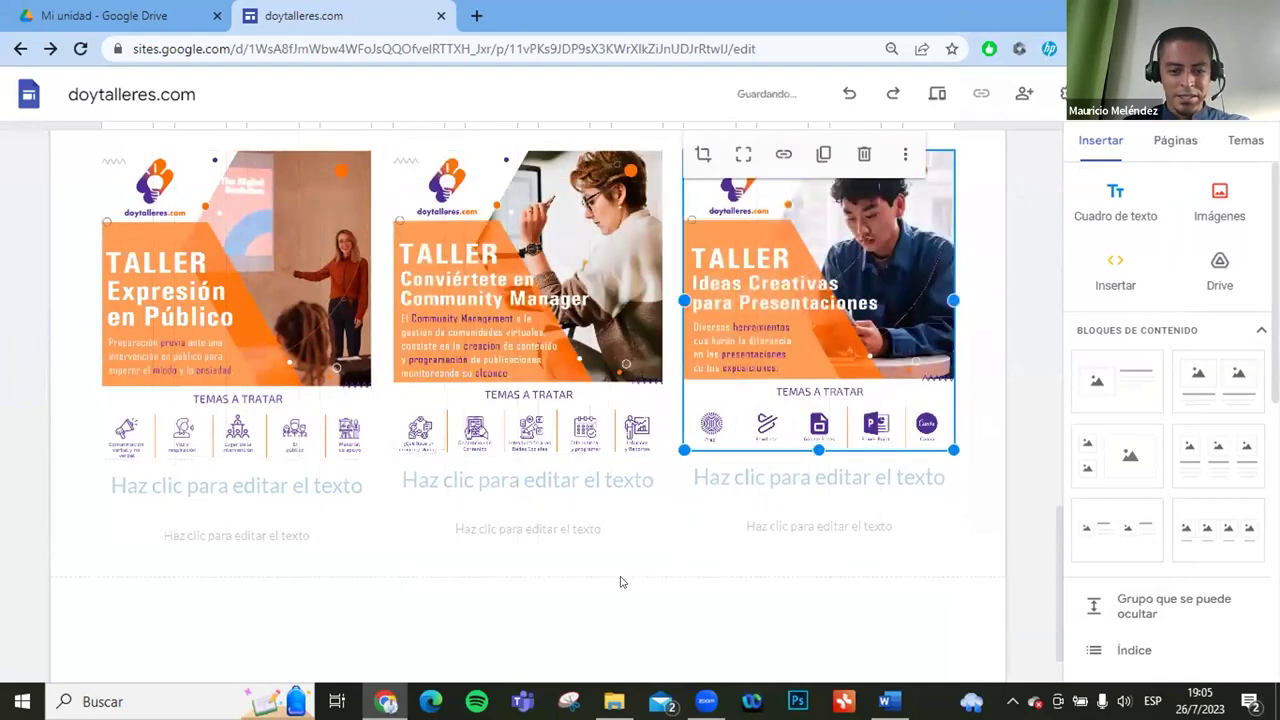
{"action": "left_click", "coordinate": [622, 583]}
Delete the empty heading placeholders beneath the three new workshop images, keeping the smaller text placeholders.
{"action": "left_click", "coordinate": [201, 478]}
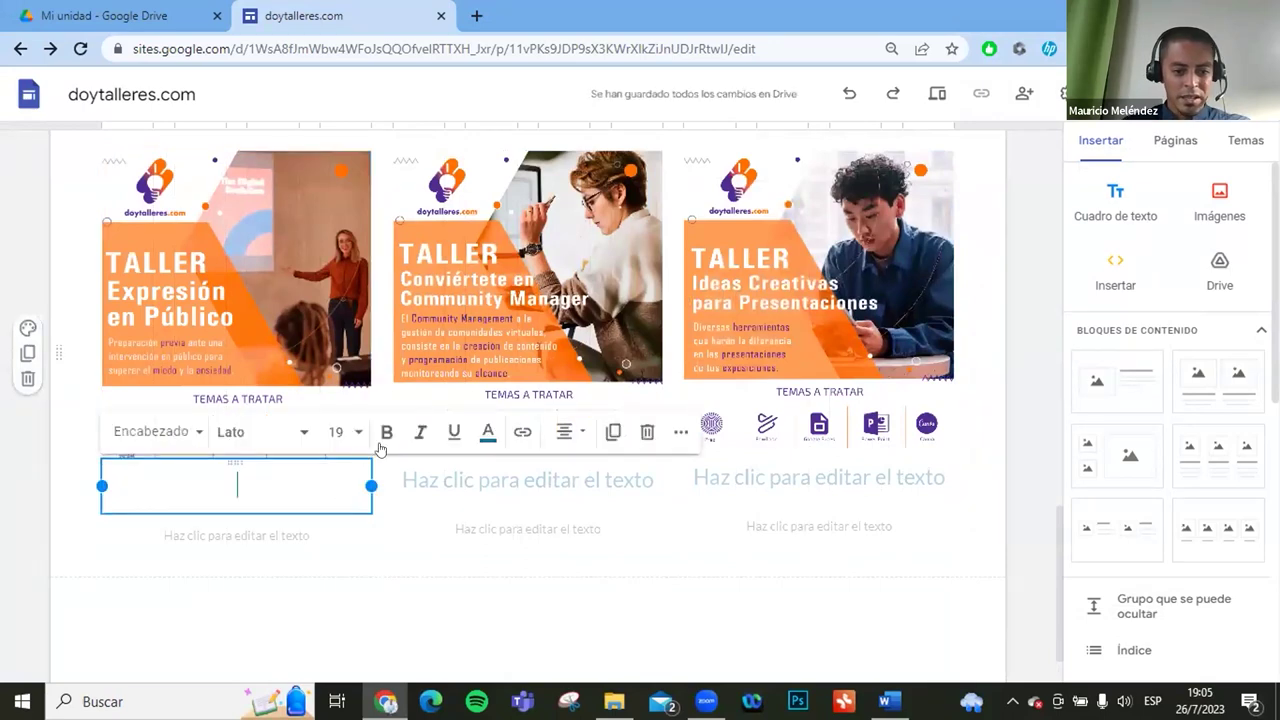
{"action": "left_click", "coordinate": [645, 432]}
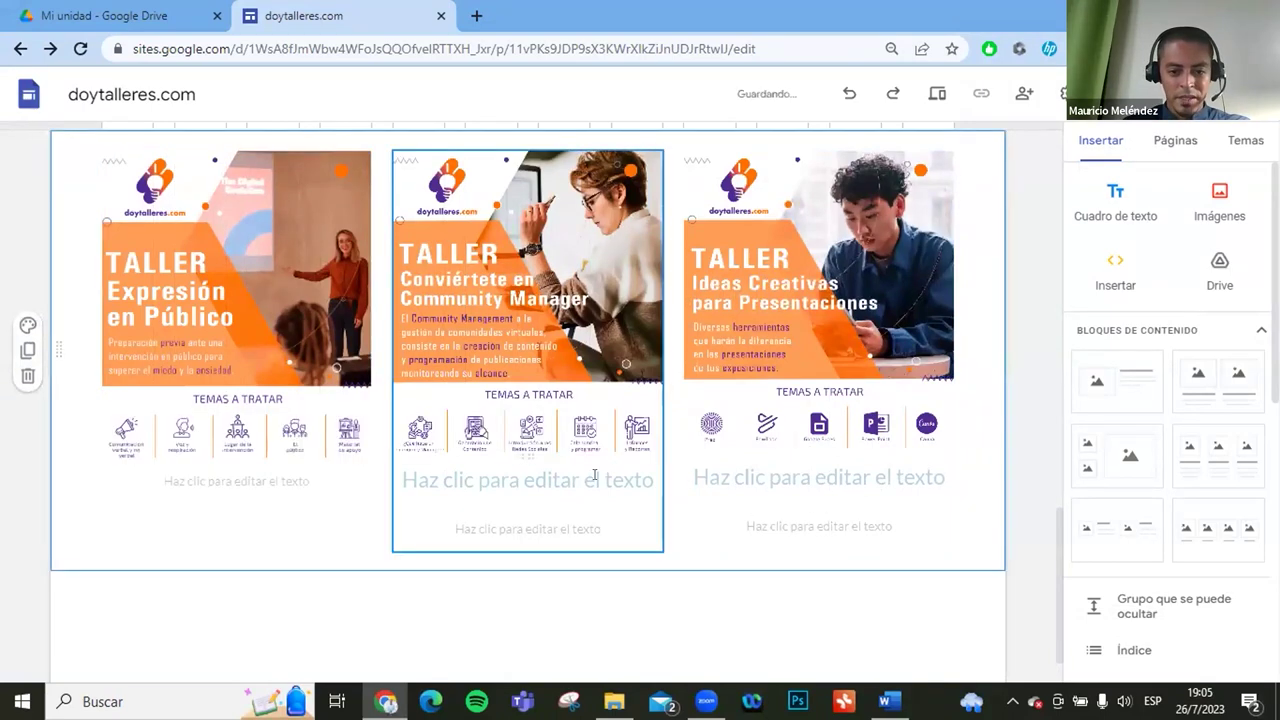
{"action": "left_click", "coordinate": [600, 476]}
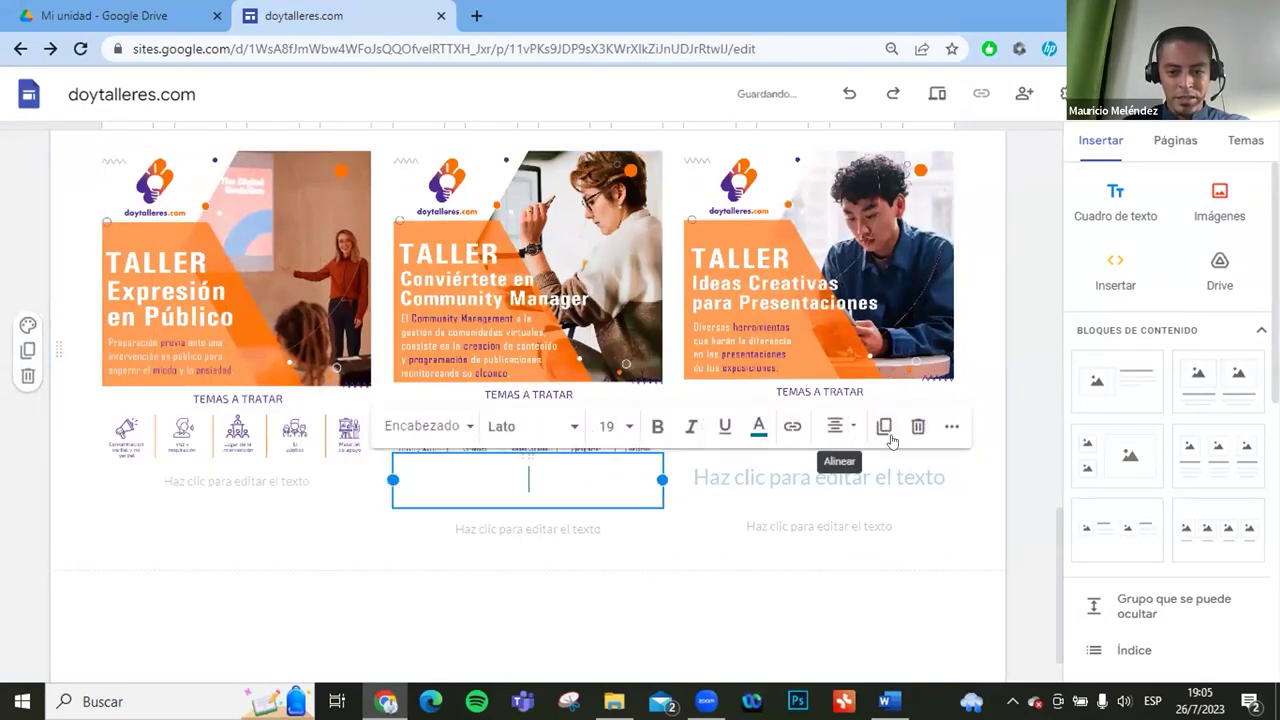
{"action": "left_click", "coordinate": [918, 426]}
{"action": "left_click", "coordinate": [850, 472]}
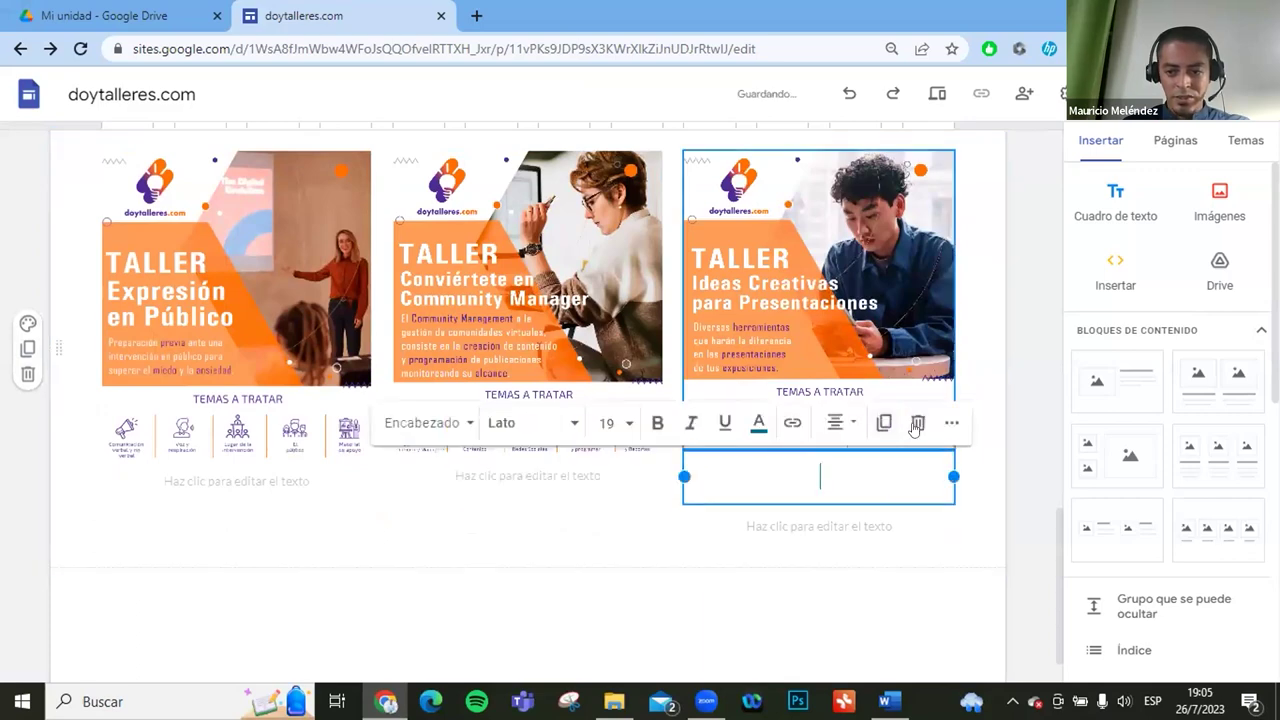
{"action": "left_click", "coordinate": [918, 426]}
Paste the "EXPRESIÓN EN PÚBLICO" description from the Word document into the first column's text placeholder and remove the trailing blank line.
{"action": "left_click", "coordinate": [270, 480]}
{"action": "left_click", "coordinate": [270, 480]}
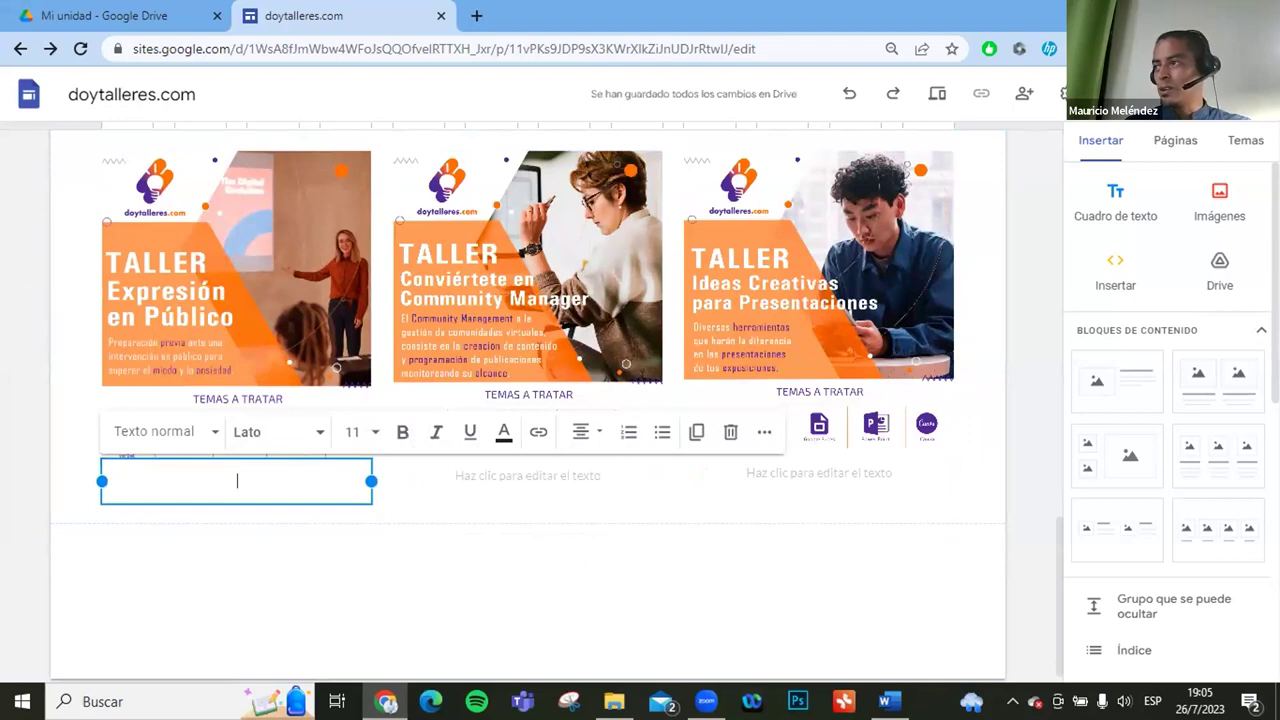
{"action": "key", "text": "alt+Tab"}
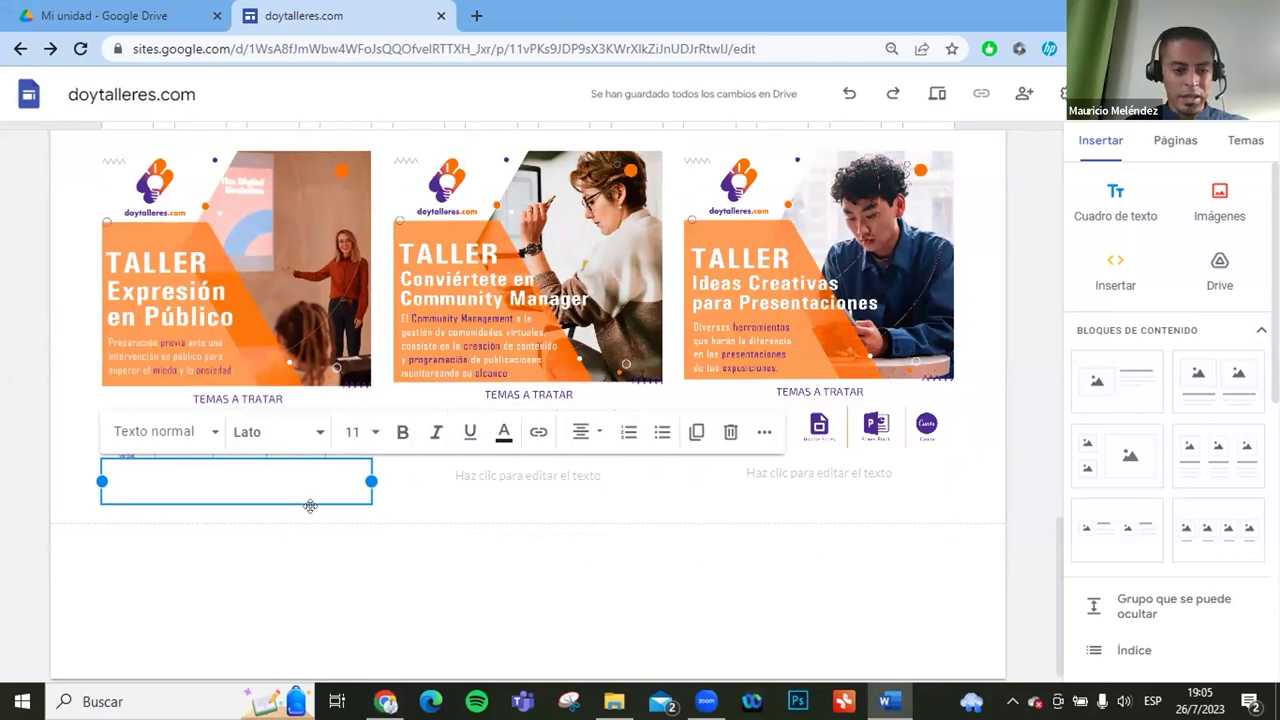
{"action": "left_click", "coordinate": [249, 500]}
{"action": "type", "text": "EXPRESIÓN EN PÚBLICO - En nuestro taller de Expresión en Público lograremos aprender consejos prácticos aplicables al momento previo a la intervención en público. Al finalizar este taller tendremos las herramientas ideales para actuar con mayor fluidez y hablar con mayor claridad independientemente del escenario y el público que tengamos que enfrentar."}
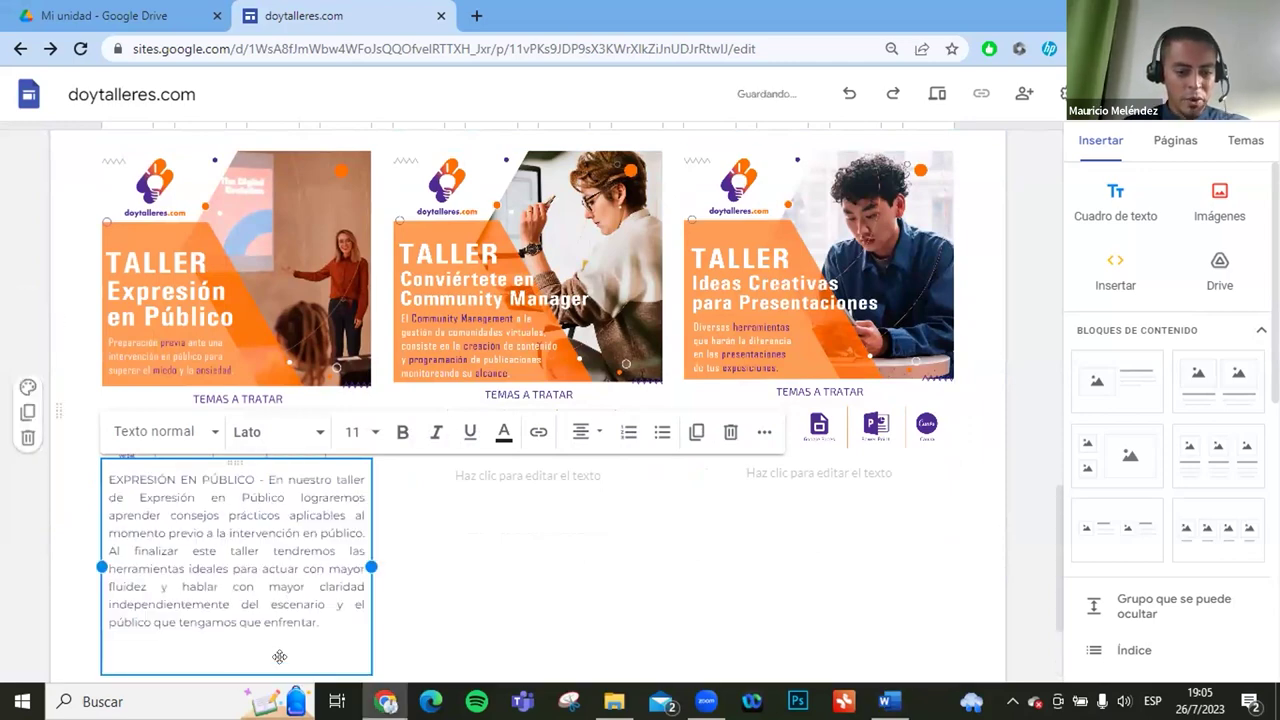
{"action": "key", "text": "BackSpace"}
Set the first column's description to font size 14 and bold its title "EXPRESIÓN EN PÚBLICO -".
{"action": "left_click_drag", "start_coordinate": [322, 624], "coordinate": [115, 445]}
{"action": "left_click", "coordinate": [375, 432]}
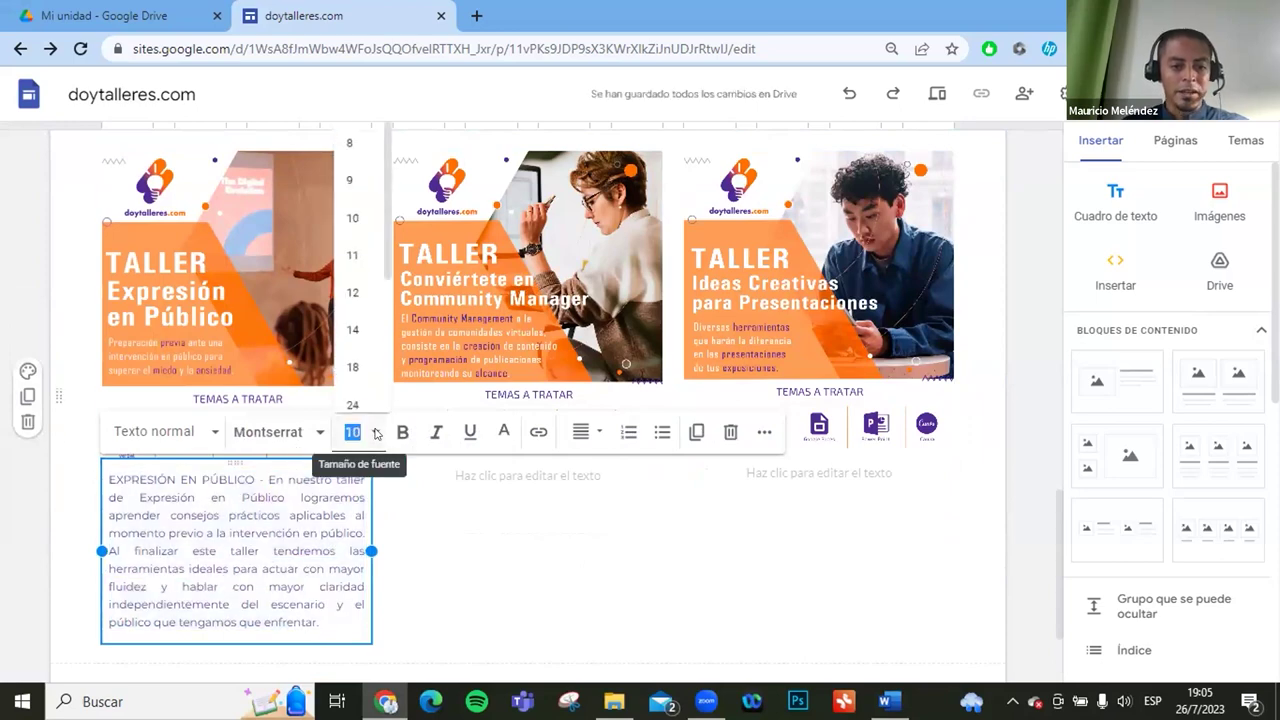
{"action": "left_click", "coordinate": [351, 329]}
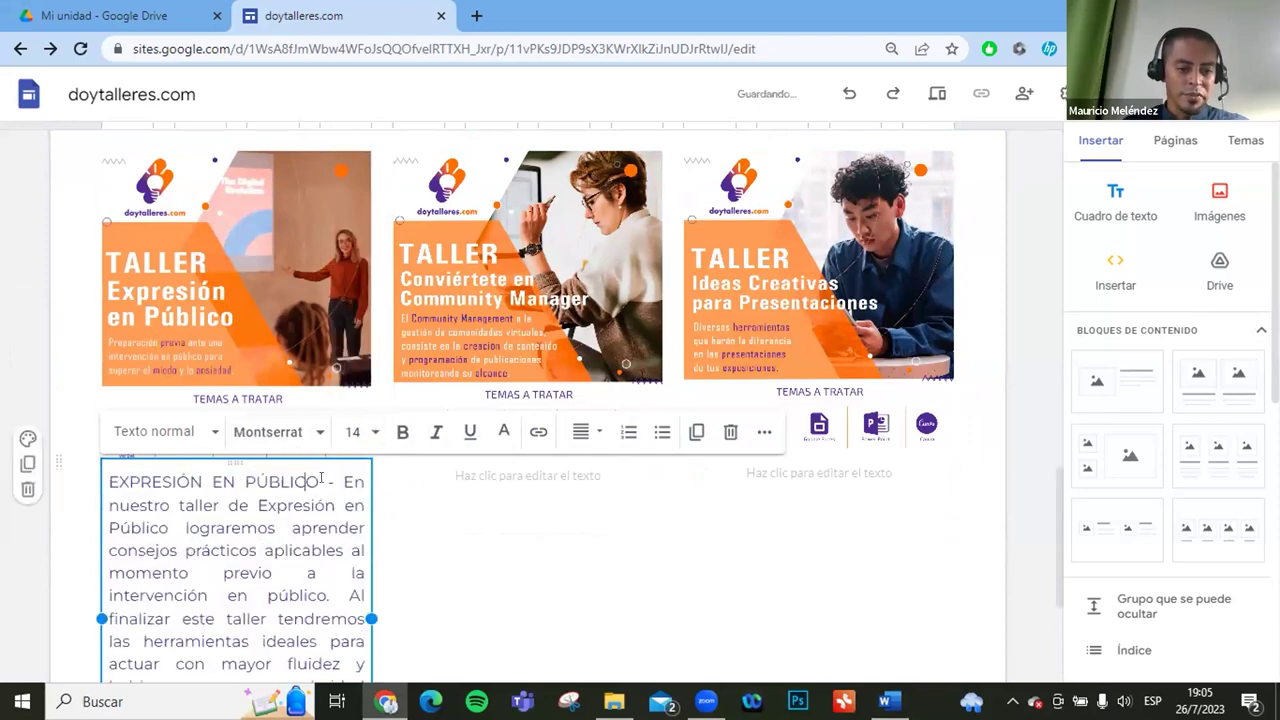
{"action": "left_click_drag", "start_coordinate": [340, 481], "coordinate": [110, 479]}
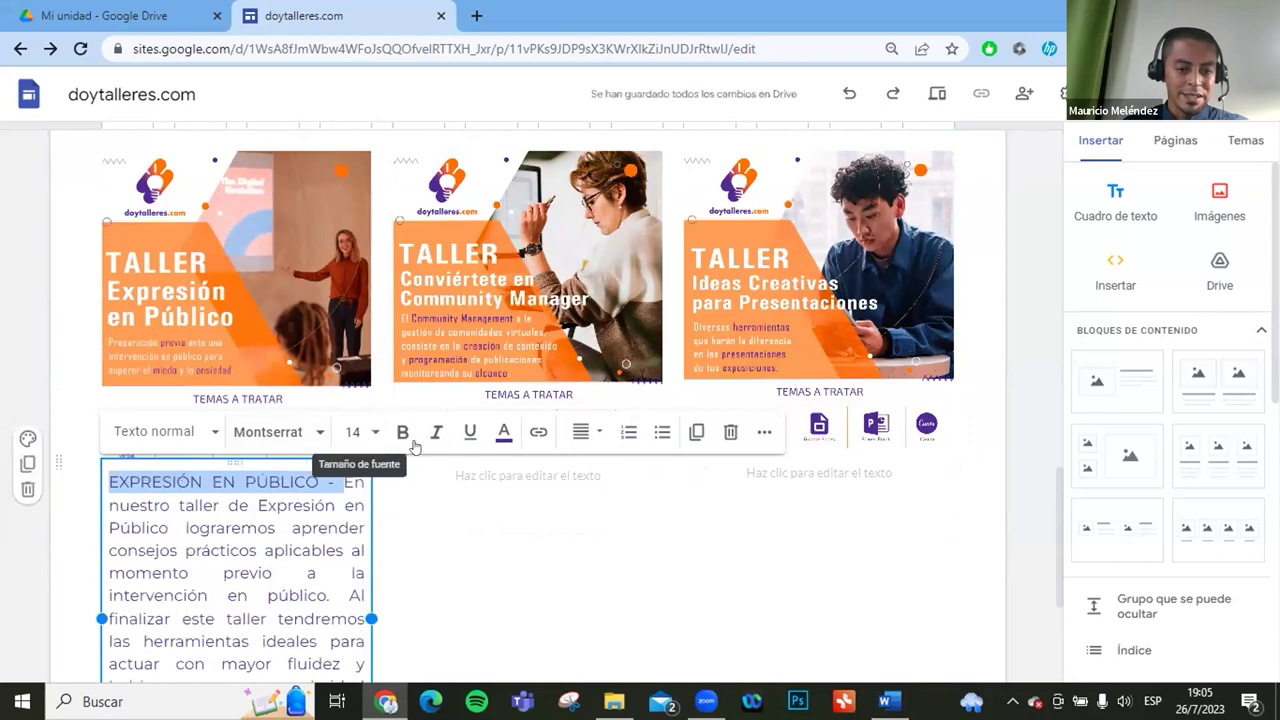
{"action": "left_click", "coordinate": [402, 437]}
{"action": "left_click", "coordinate": [415, 516]}
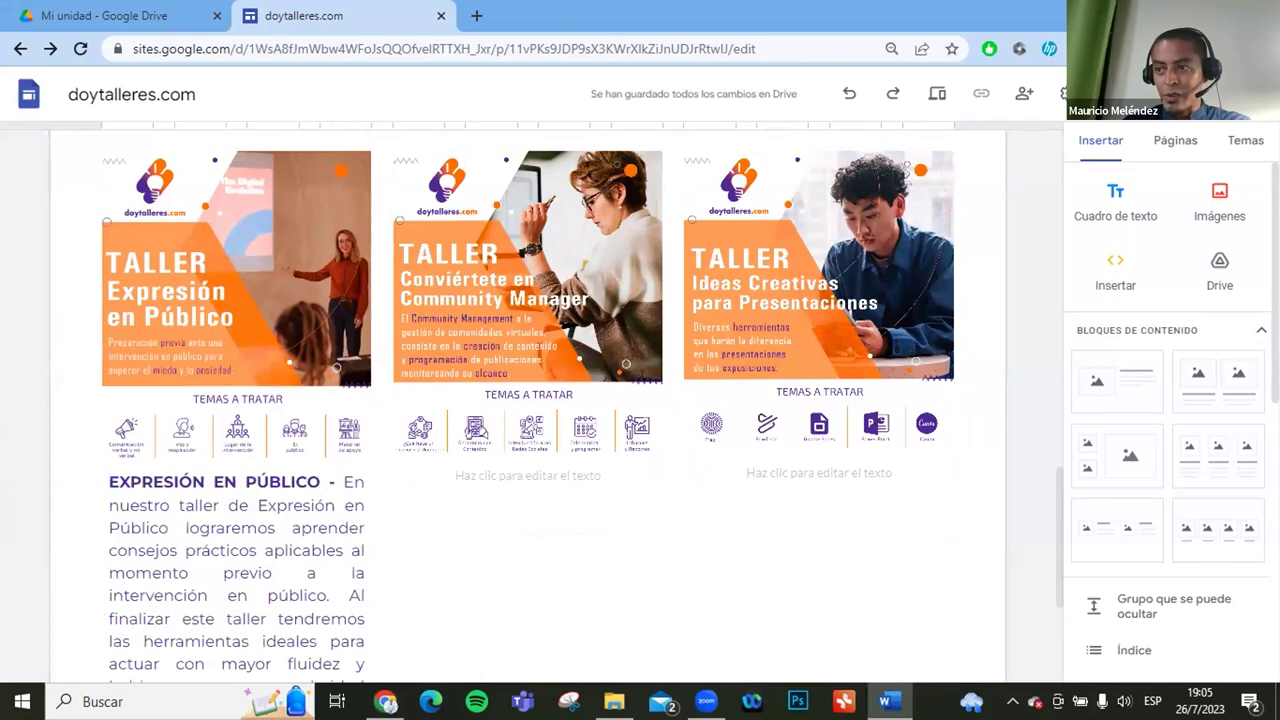
Paste the "CONVIERTETE EN CM" description into the second column's text placeholder and set it to font size 14.
{"action": "left_click", "coordinate": [549, 465]}
{"action": "type", "text": "CONVIERTETE EN CM -Las plataformas digitales funcionales para mercadear nuestros productos y servicios siguen en aumento. Hoy en día más empresas requieren que su negocio sea visible en redes sociales y en todo lo que abarca el Marketing Digital, sin embargo para ello requieren de administradores y encargados que sean capaces de cumplir con los objetivos de alcance y de proyección. En este taller, lograremos conocer los conceptos básicos del Community Management y en como crear contenido de valor, programable y monitoreable."}
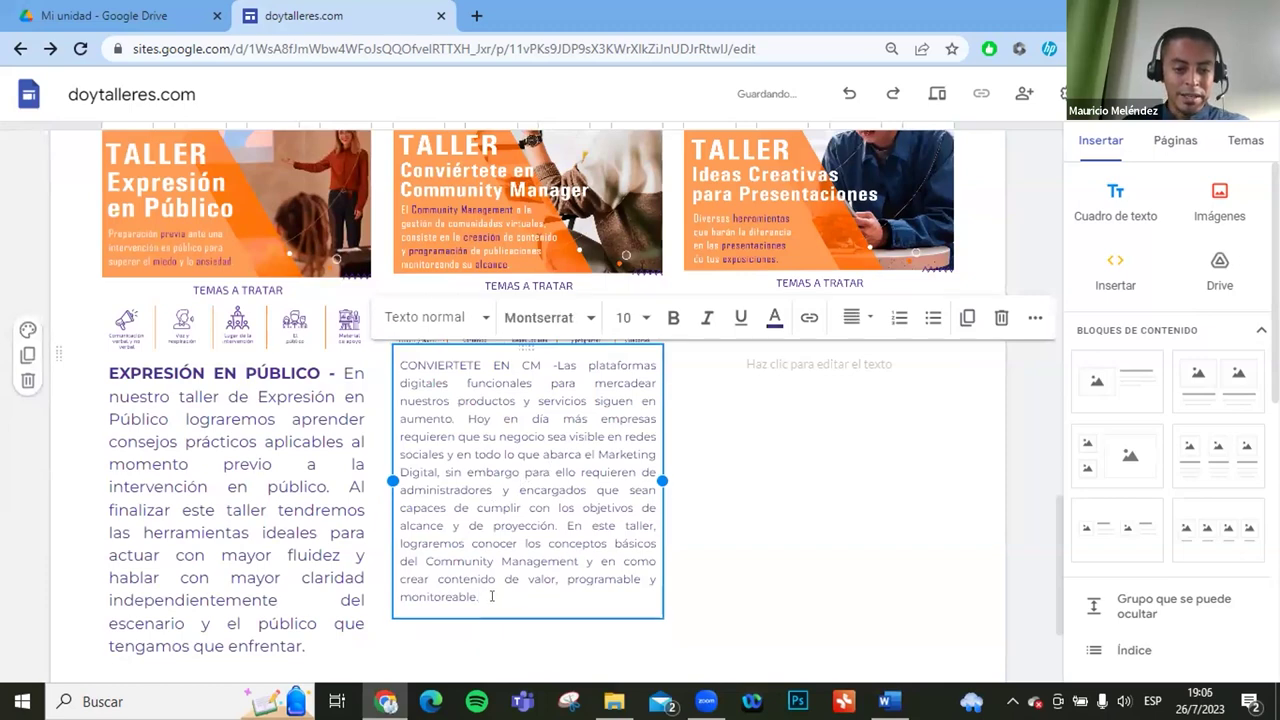
{"action": "left_click_drag", "start_coordinate": [491, 596], "coordinate": [380, 362]}
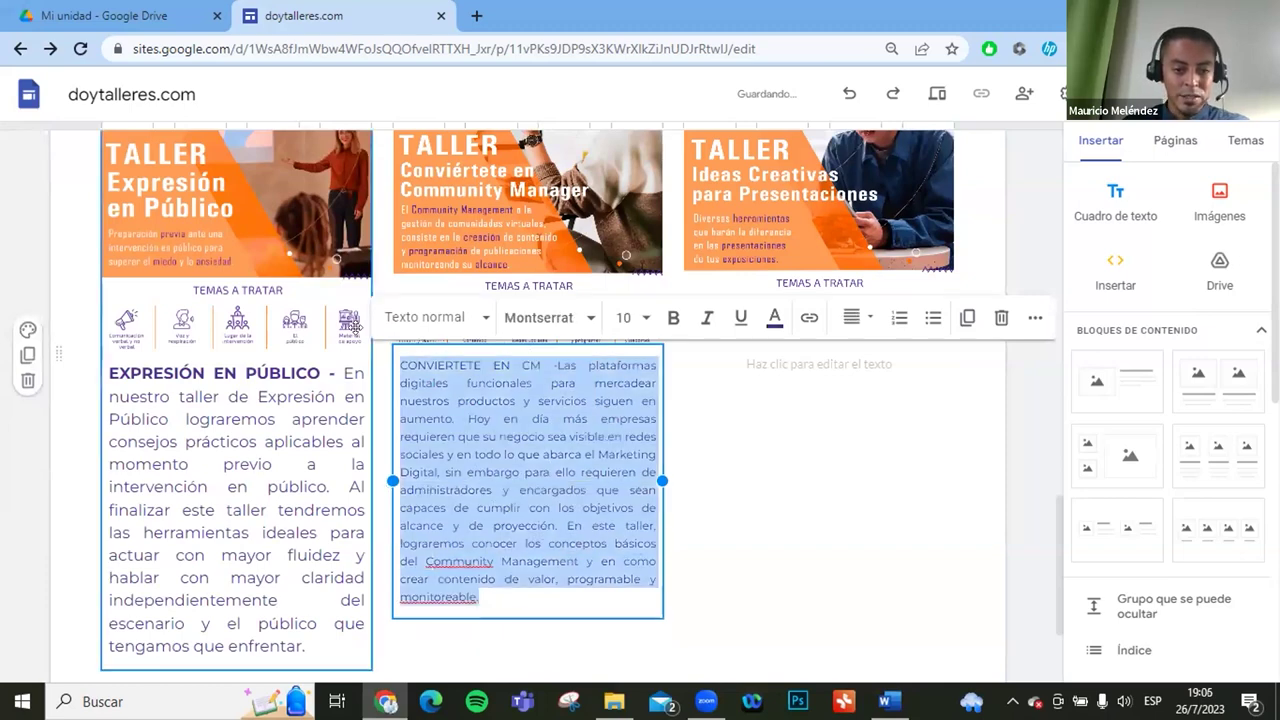
{"action": "left_click", "coordinate": [627, 316]}
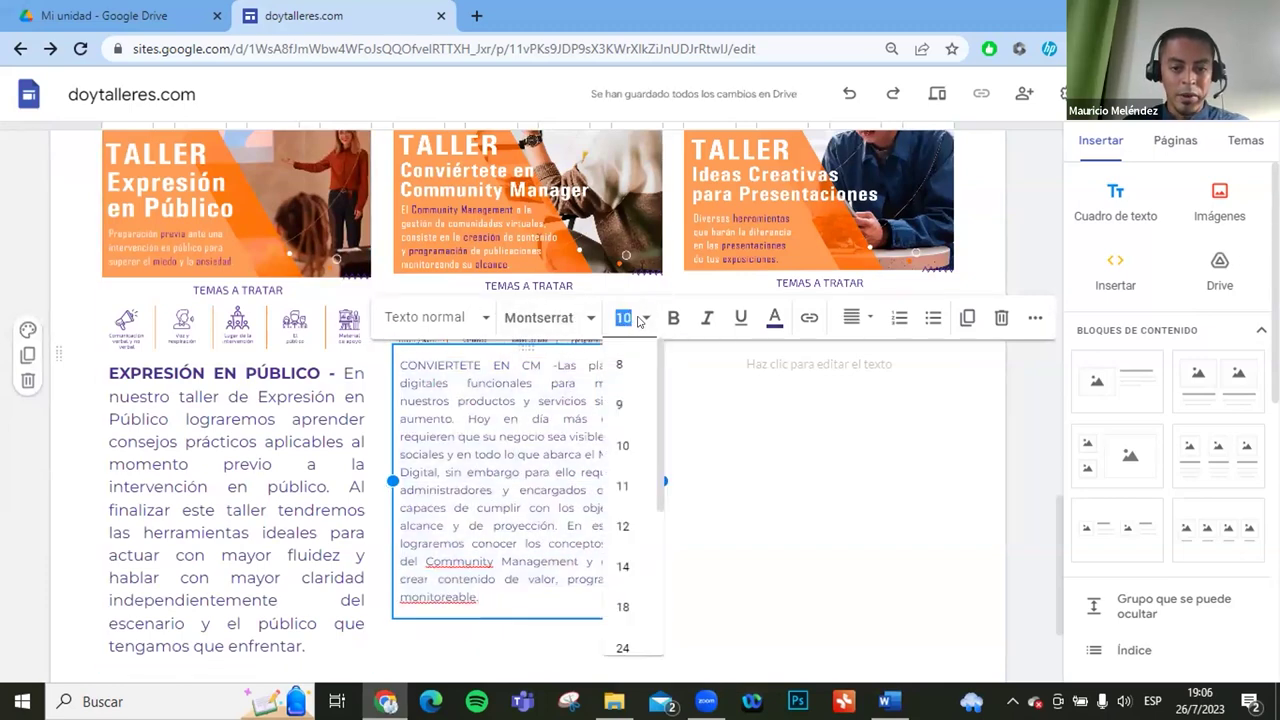
{"action": "left_click", "coordinate": [622, 565]}
Bold the title "CONVIERTETE EN CM -" at the start of the second column's description.
{"action": "left_click_drag", "start_coordinate": [625, 367], "coordinate": [382, 328]}
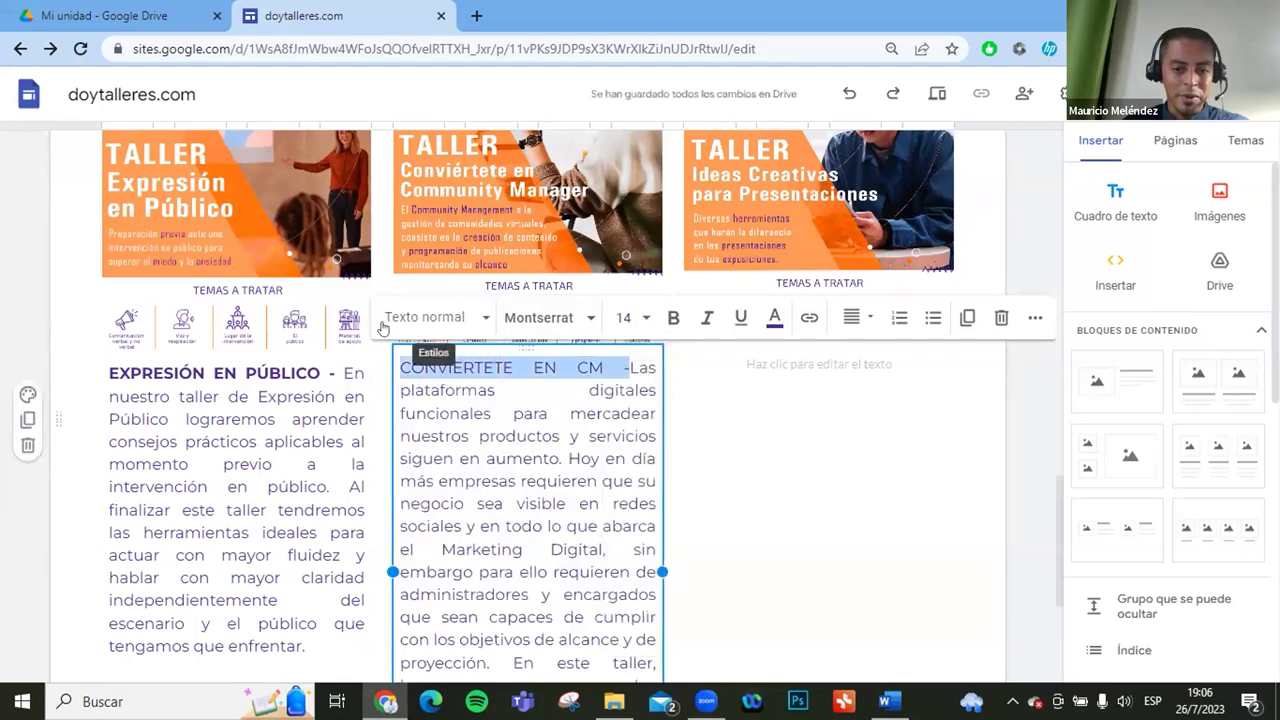
{"action": "left_click", "coordinate": [673, 317]}
{"action": "left_click", "coordinate": [726, 483]}
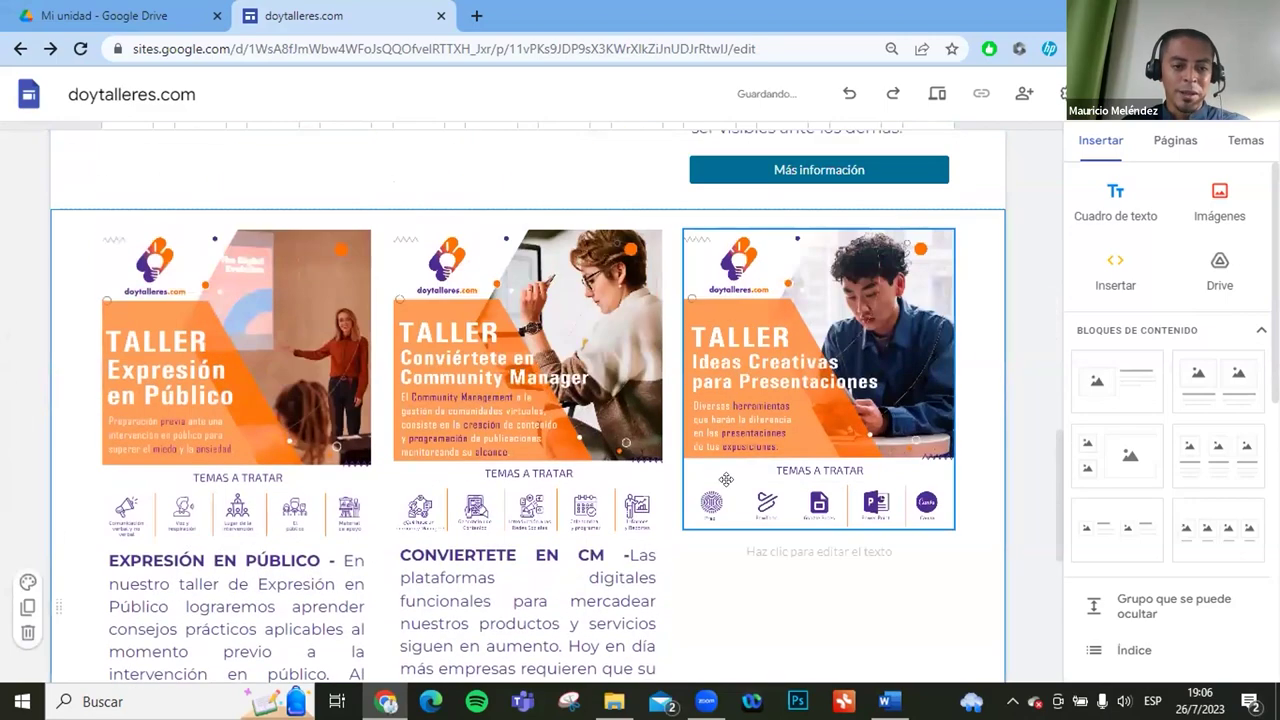
{"action": "scroll", "coordinate": [730, 490], "scroll_direction": "down", "scroll_amount": 2}
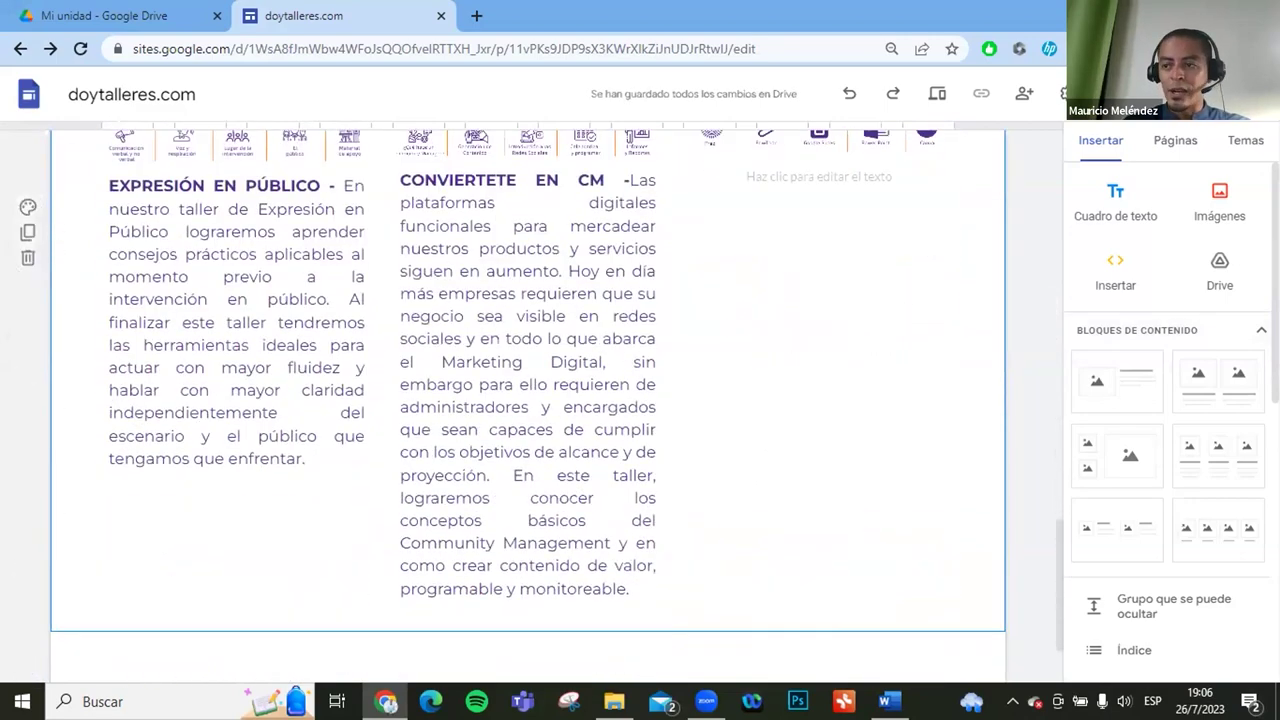
Paste the "IDEAS PRACTICAS" description from the Word document into the third column's text placeholder and remove the trailing blank line.
{"action": "key", "text": "alt+Tab"}
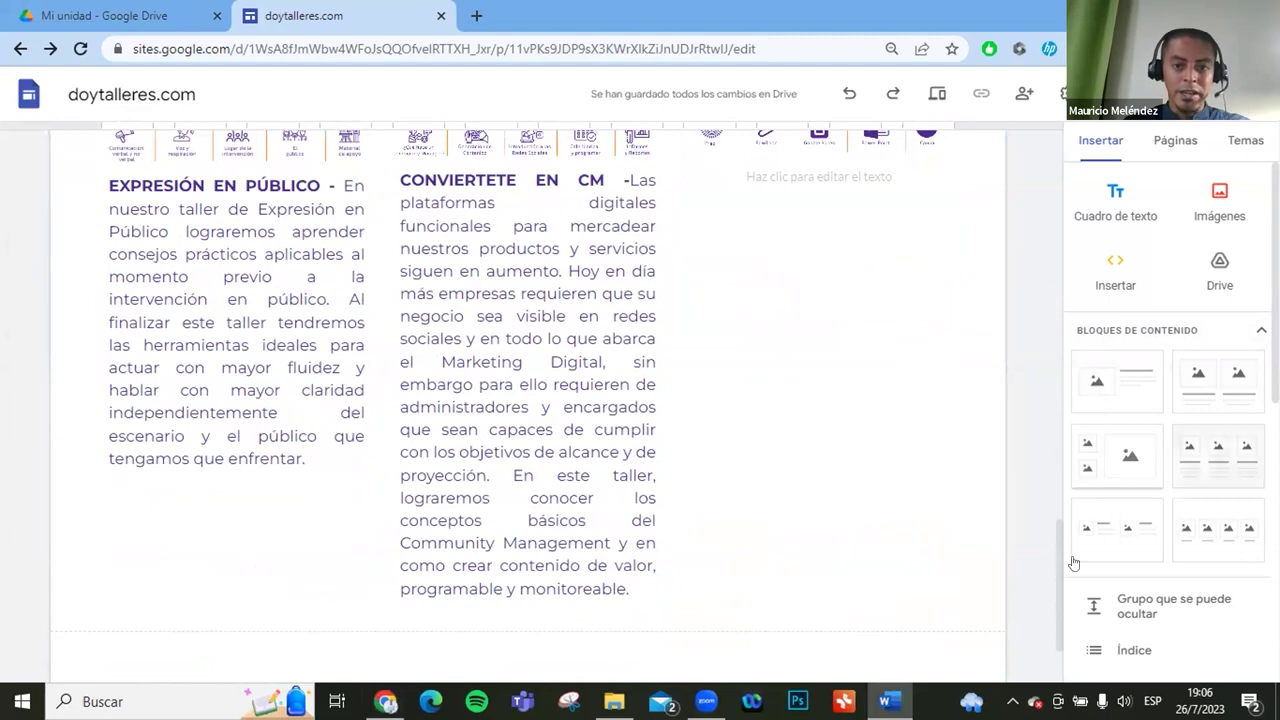
{"action": "scroll", "coordinate": [600, 300], "scroll_direction": "up", "scroll_amount": 2}
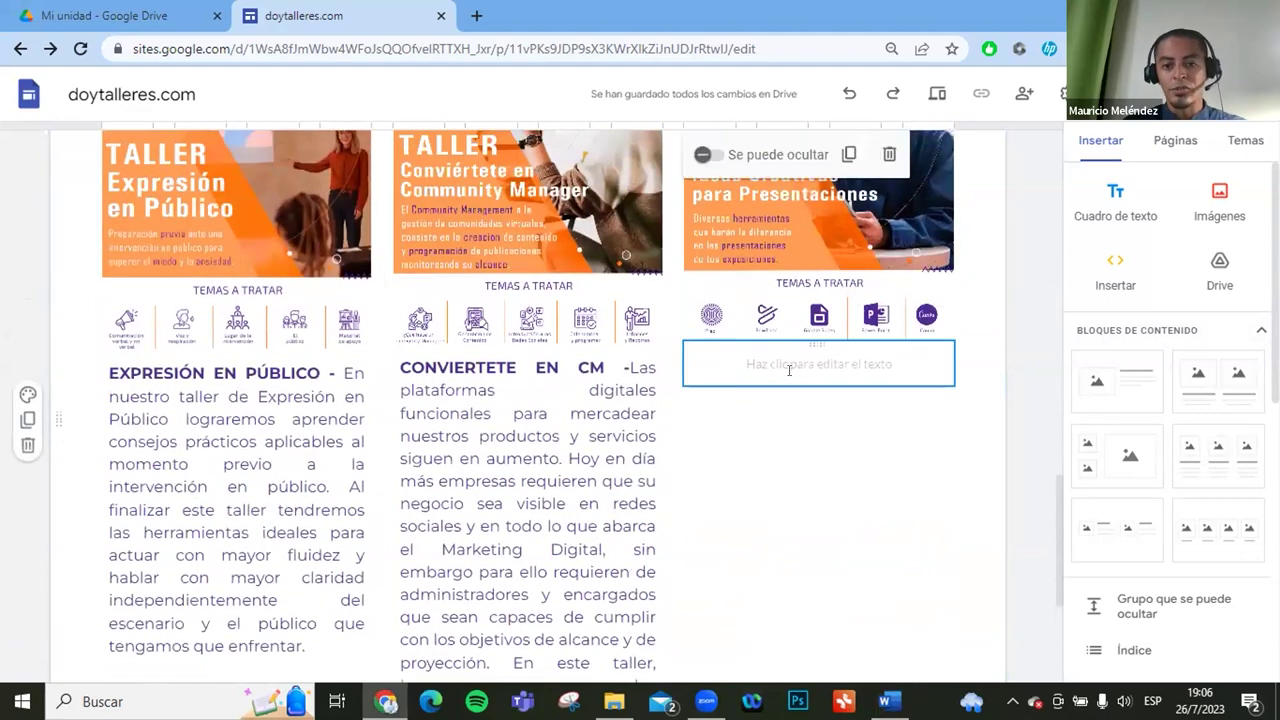
{"action": "left_click", "coordinate": [790, 366]}
{"action": "type", "text": "IDEAS PRACTICAS - La mayoría de las exposiciones se ven monótonas al optar siempre por las mismas plantillas, las cuales son usuales, repetitivas y poco interactivas. En nuestro taller de Ideas Creativas, lograremos ver herramientas interactivas que nos sirvan de opción para crear el contenido visual en nuestras presentaciones académicas."}
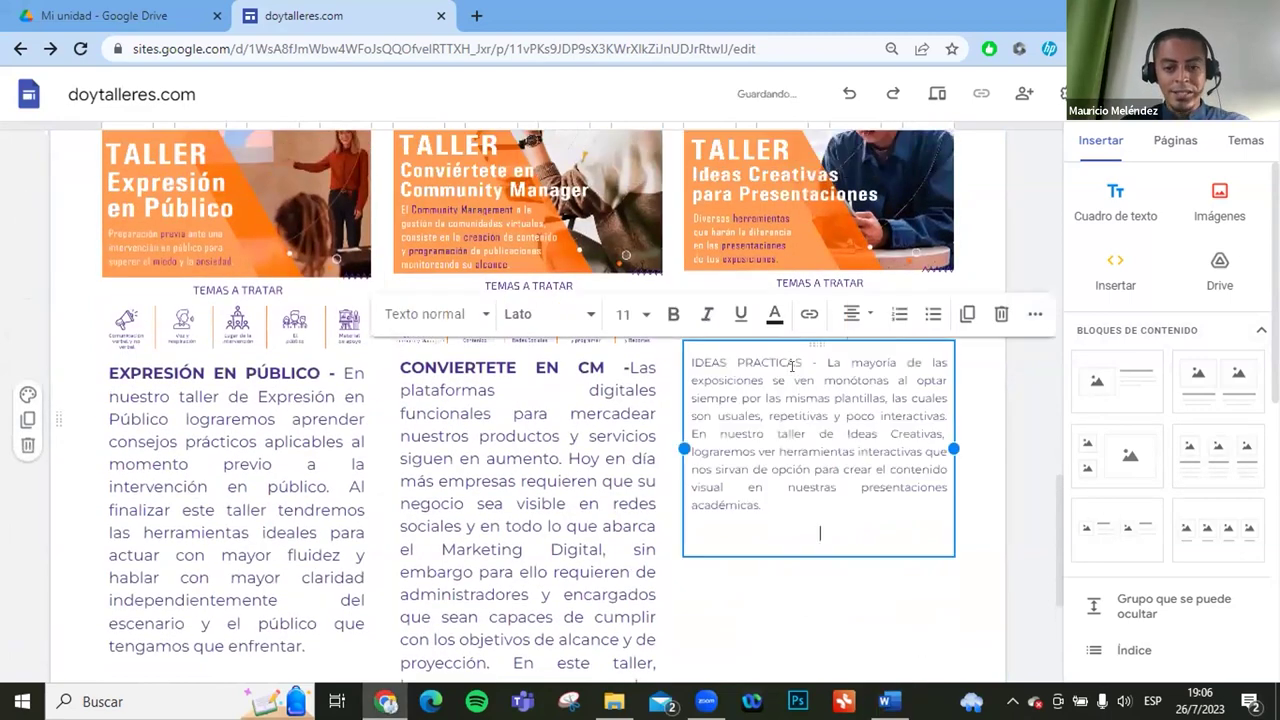
{"action": "key", "text": "BackSpace"}
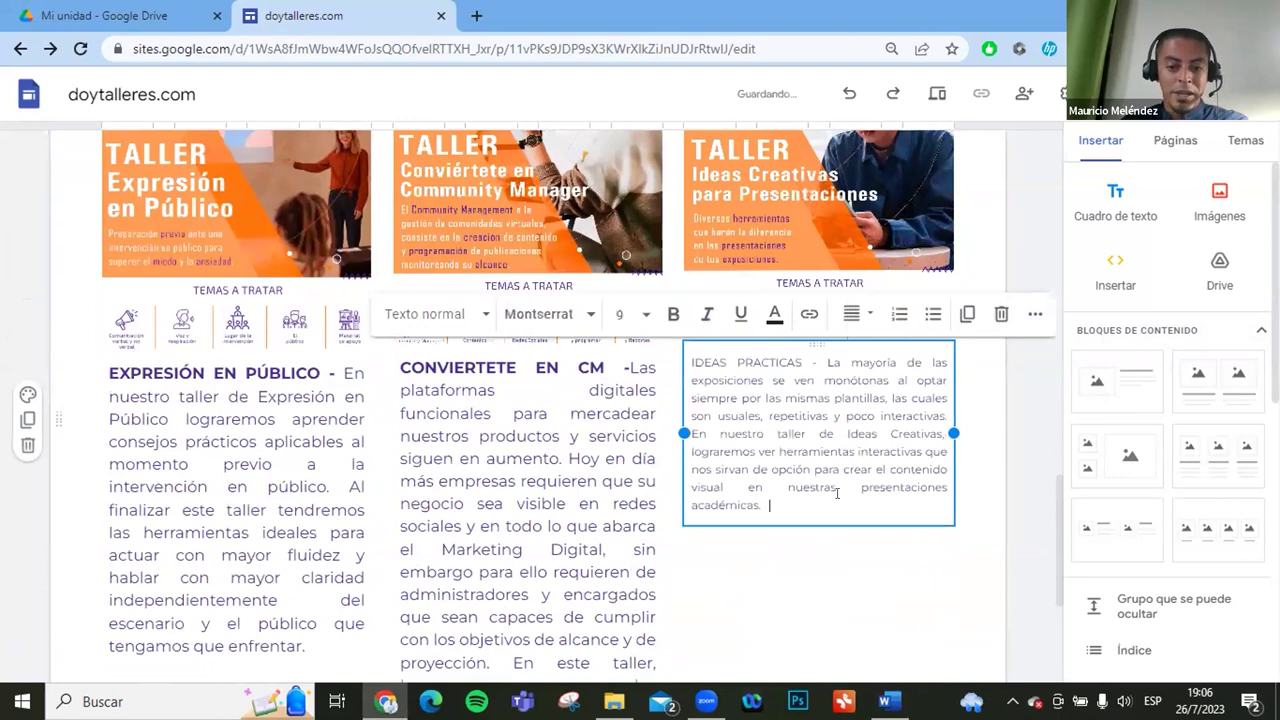
Set the third column's description to font size 14 and bold its title "IDEAS PRACTICAS -".
{"action": "left_click_drag", "start_coordinate": [778, 506], "coordinate": [848, 340]}
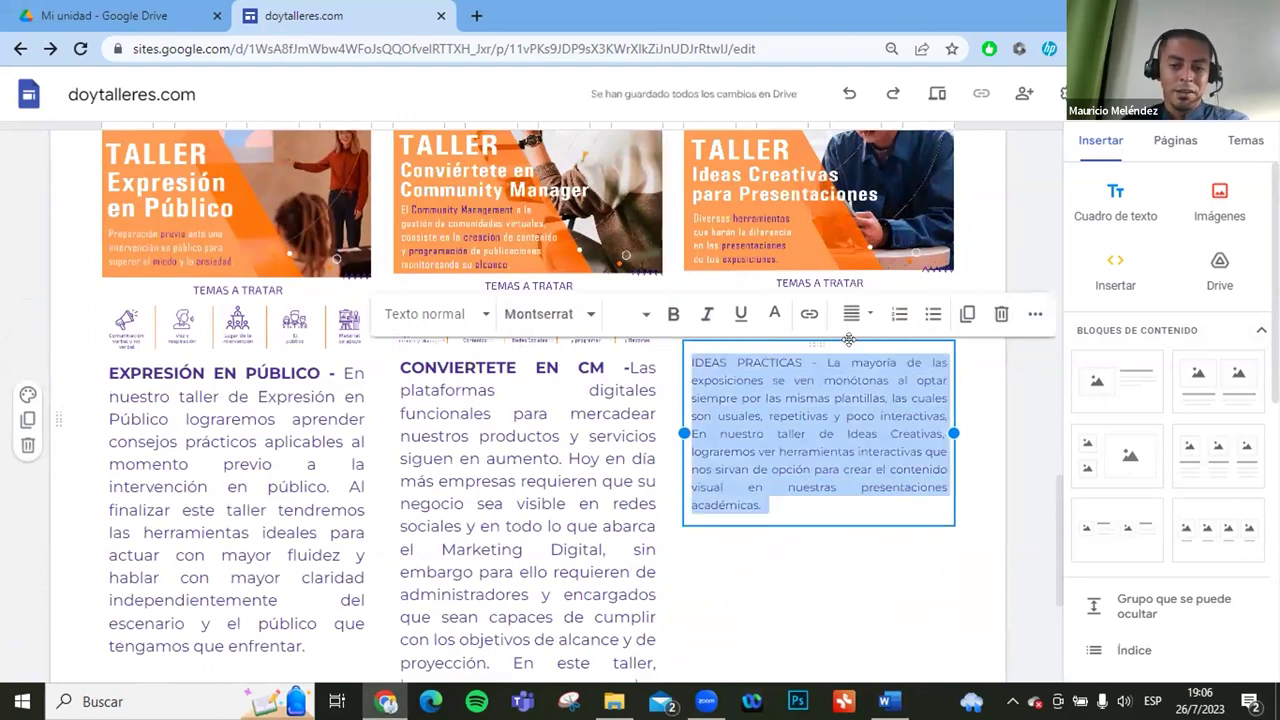
{"action": "left_click", "coordinate": [645, 315]}
{"action": "left_click", "coordinate": [626, 557]}
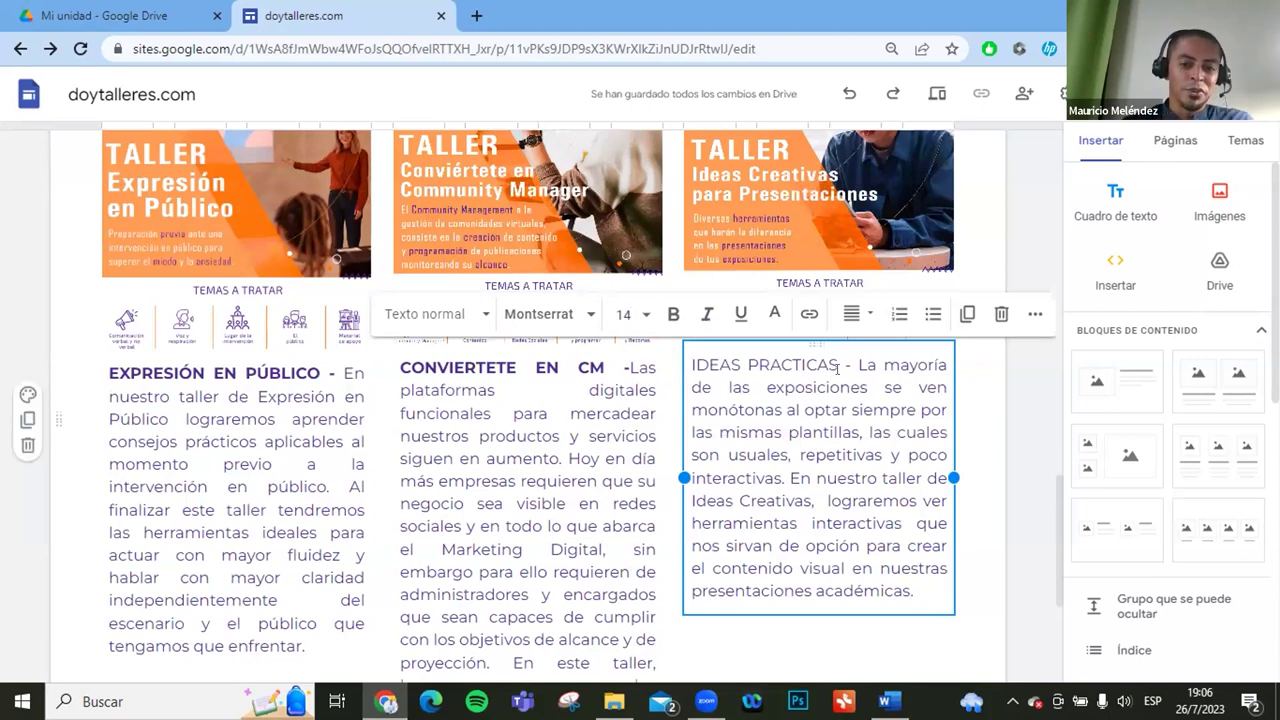
{"action": "left_click_drag", "start_coordinate": [850, 364], "coordinate": [677, 335]}
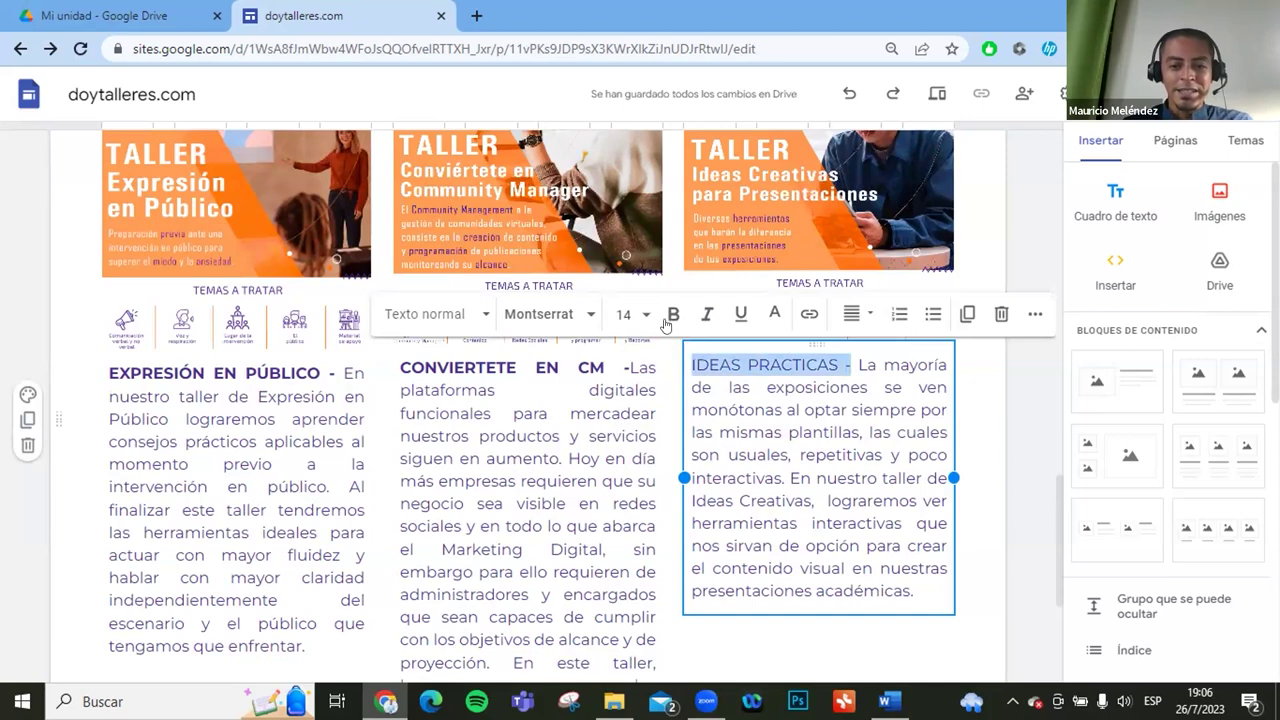
{"action": "left_click", "coordinate": [672, 315]}
{"action": "left_click", "coordinate": [865, 636]}
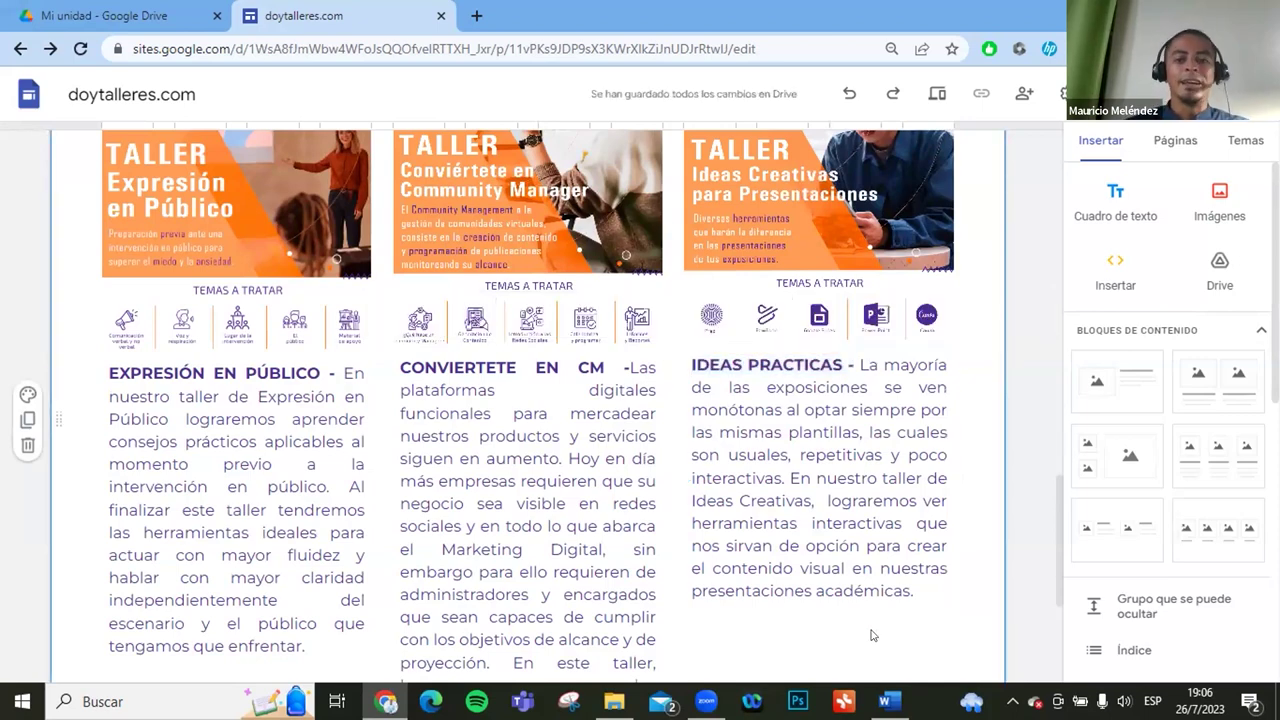
Review the images and descriptions of both workshop rows in the page editor.
{"action": "scroll", "coordinate": [868, 620], "scroll_direction": "up", "scroll_amount": 7}
{"action": "scroll", "coordinate": [858, 614], "scroll_direction": "down", "scroll_amount": 4}
{"action": "scroll", "coordinate": [858, 614], "scroll_direction": "down", "scroll_amount": 7}
{"action": "scroll", "coordinate": [263, 289], "scroll_direction": "up", "scroll_amount": 7}
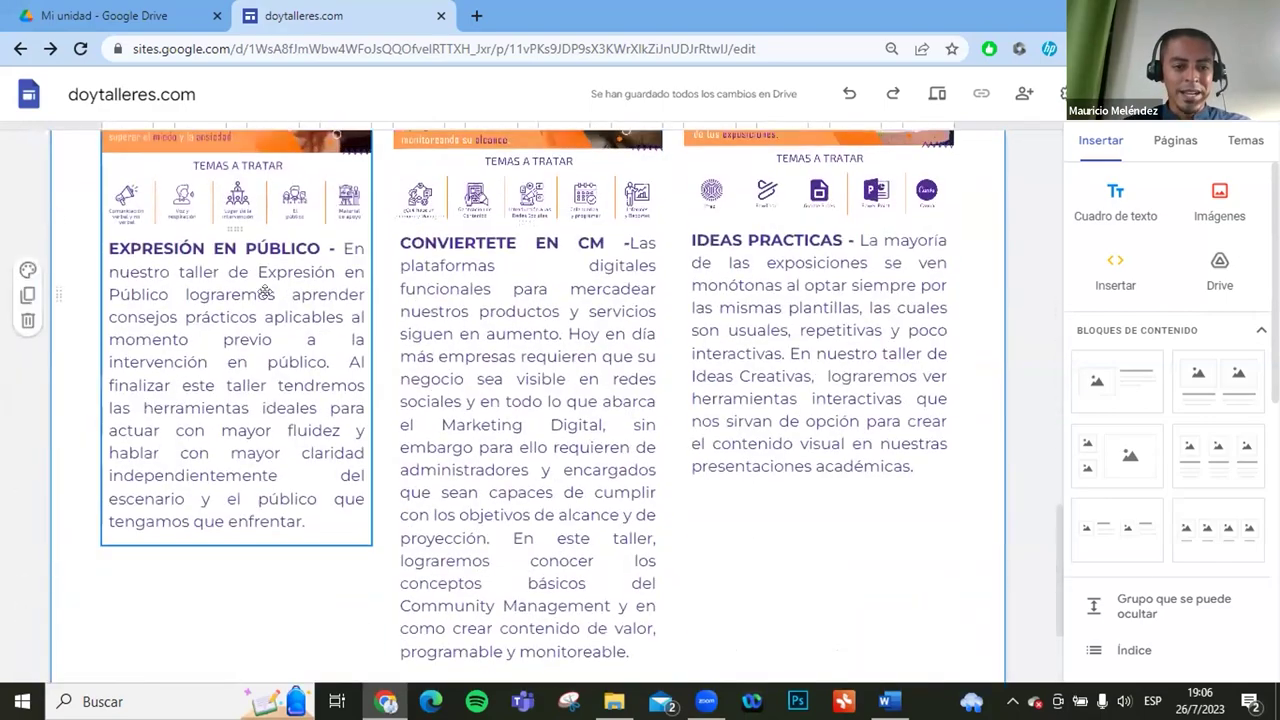
{"action": "scroll", "coordinate": [533, 421], "scroll_direction": "down", "scroll_amount": 1}
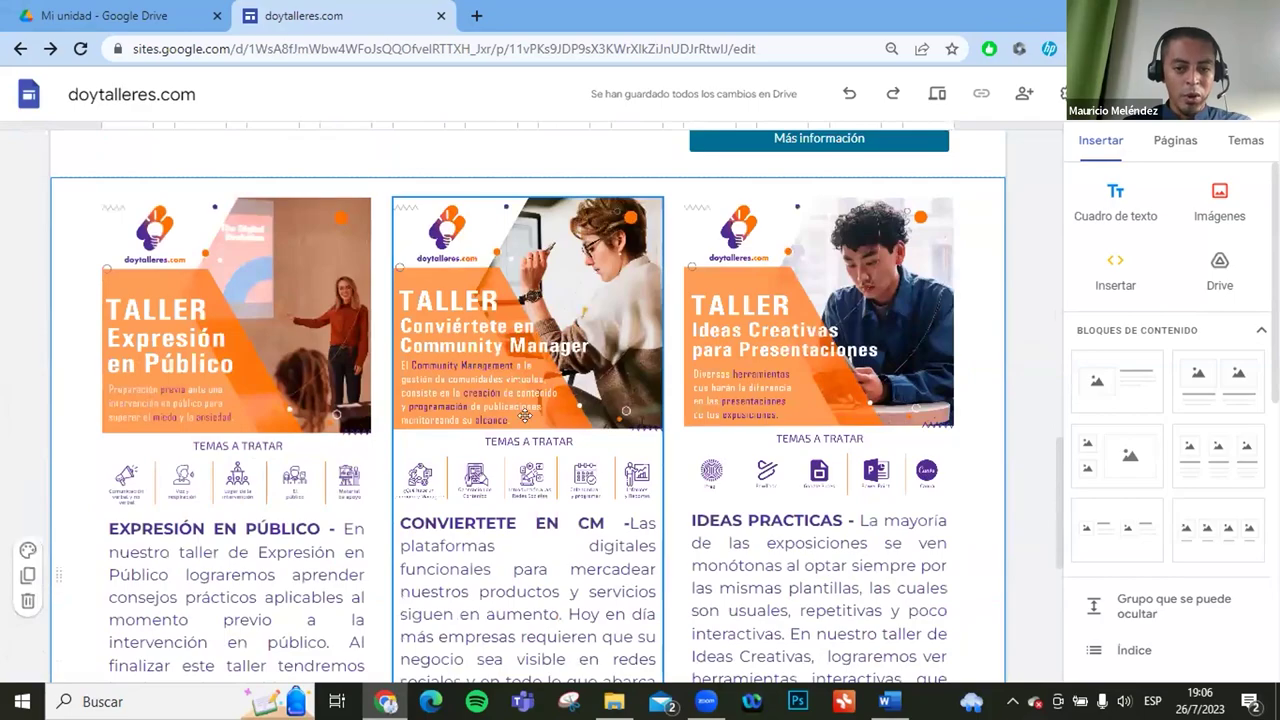
{"action": "scroll", "coordinate": [524, 414], "scroll_direction": "down", "scroll_amount": 11}
{"action": "scroll", "coordinate": [520, 425], "scroll_direction": "up", "scroll_amount": 4}
{"action": "scroll", "coordinate": [519, 428], "scroll_direction": "down", "scroll_amount": 4}
{"action": "scroll", "coordinate": [518, 427], "scroll_direction": "down", "scroll_amount": 12}
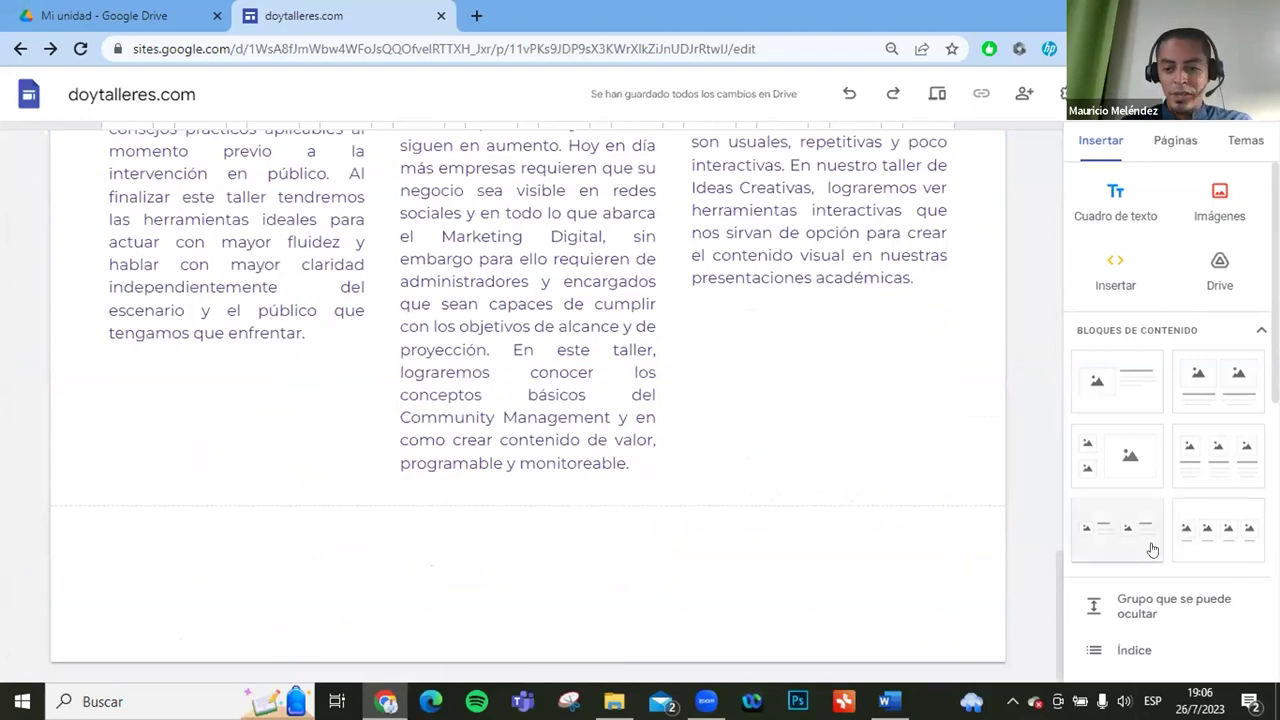
{"action": "scroll", "coordinate": [1152, 549], "scroll_direction": "down", "scroll_amount": 4}
{"action": "left_click", "coordinate": [1130, 455]}
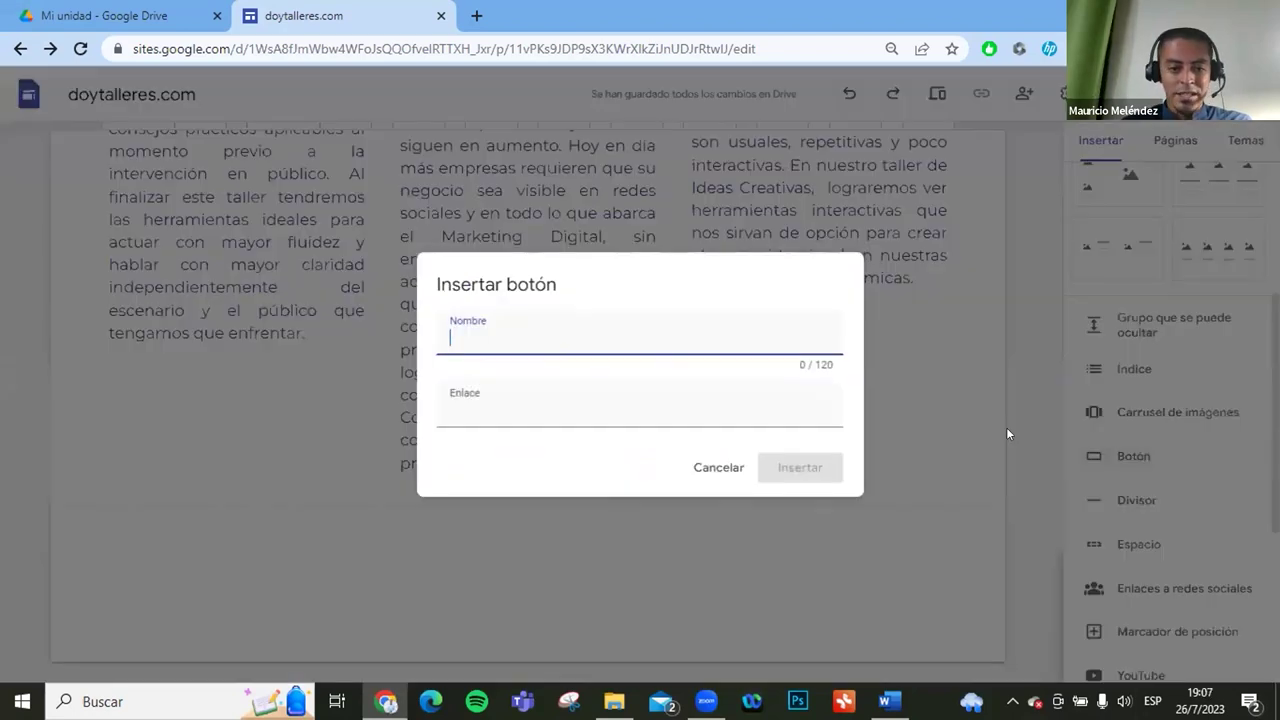
{"action": "key", "text": "Escape"}
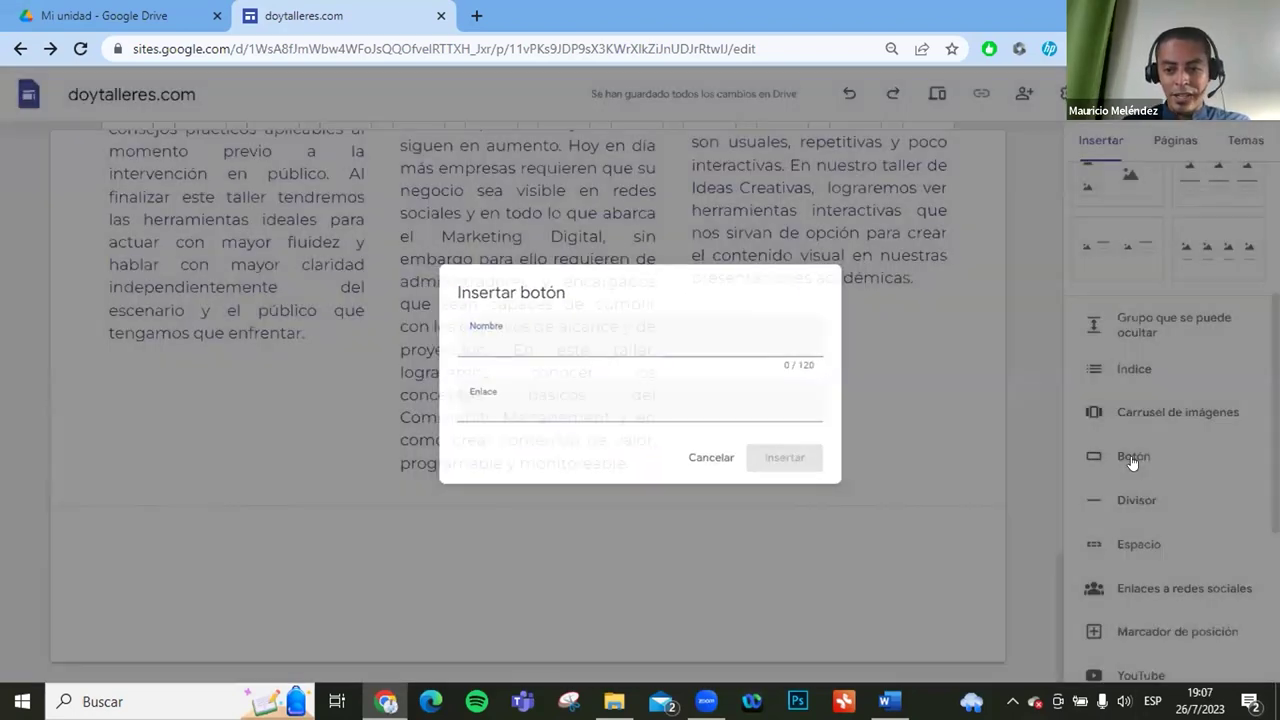
{"action": "key", "text": "Return"}
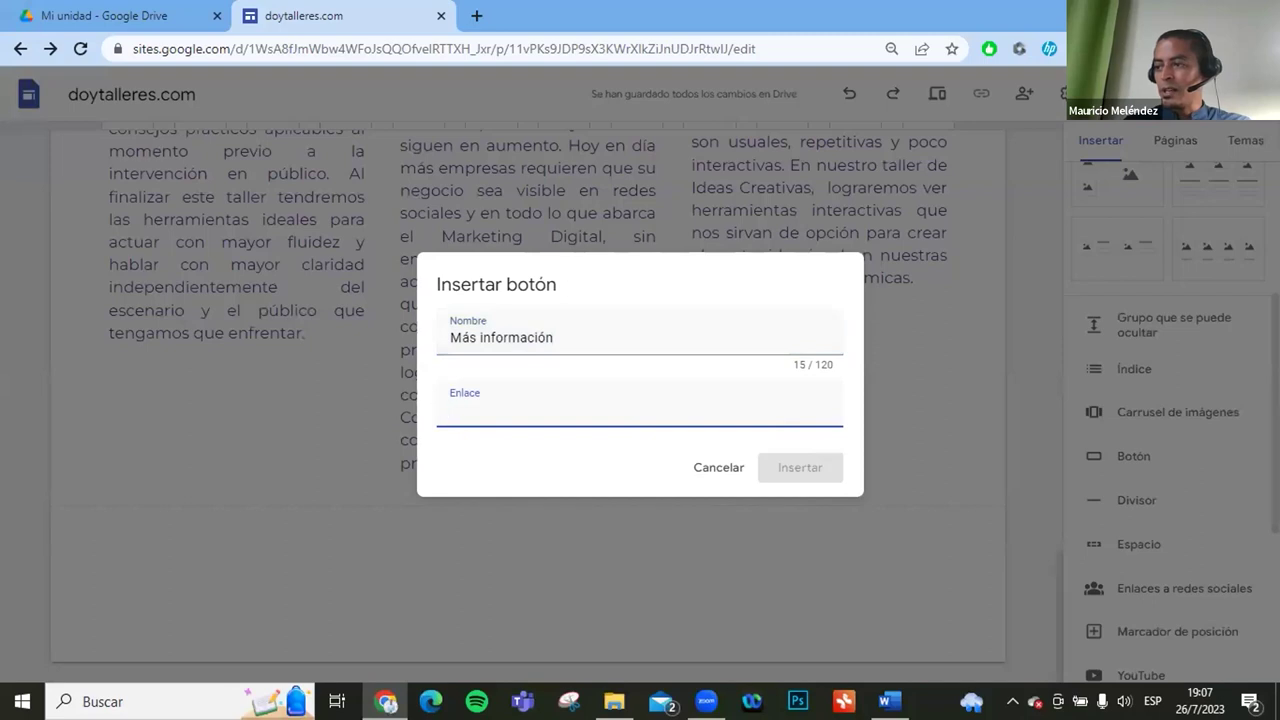
{"action": "key", "text": "alt+Tab"}
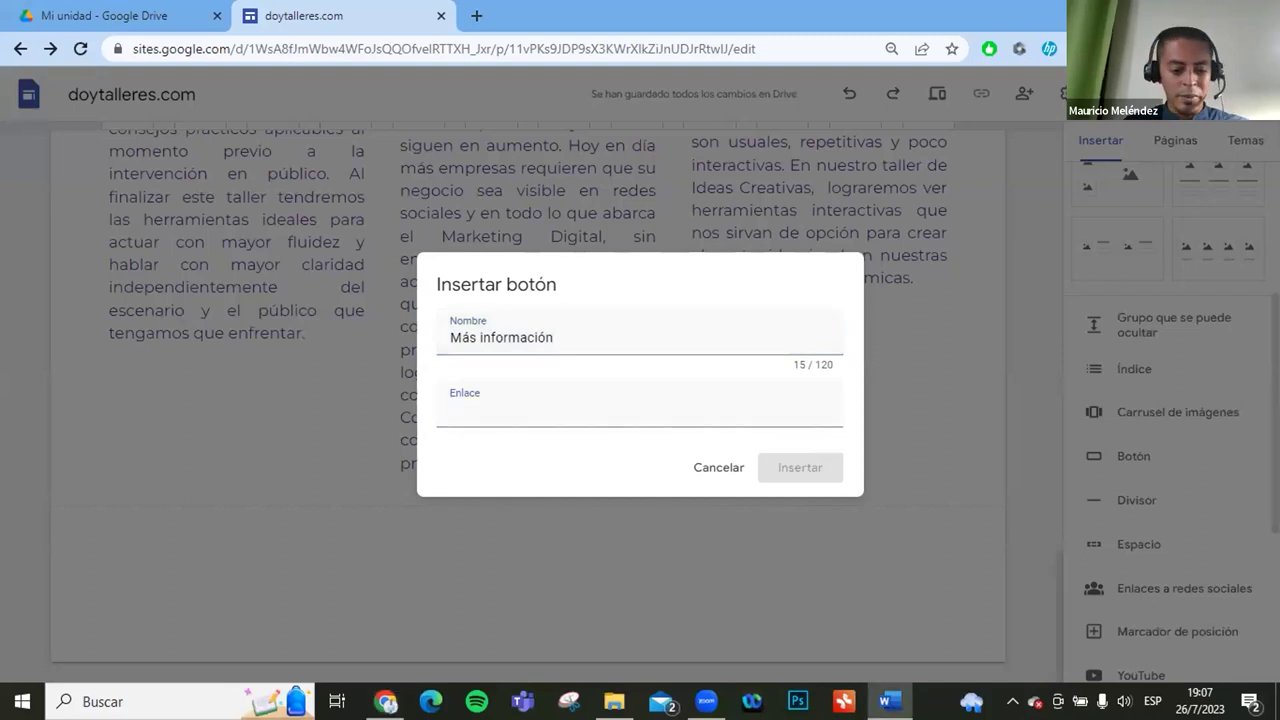
{"action": "left_click", "coordinate": [560, 411]}
{"action": "type", "text": "https://wa.link/fdboog"}
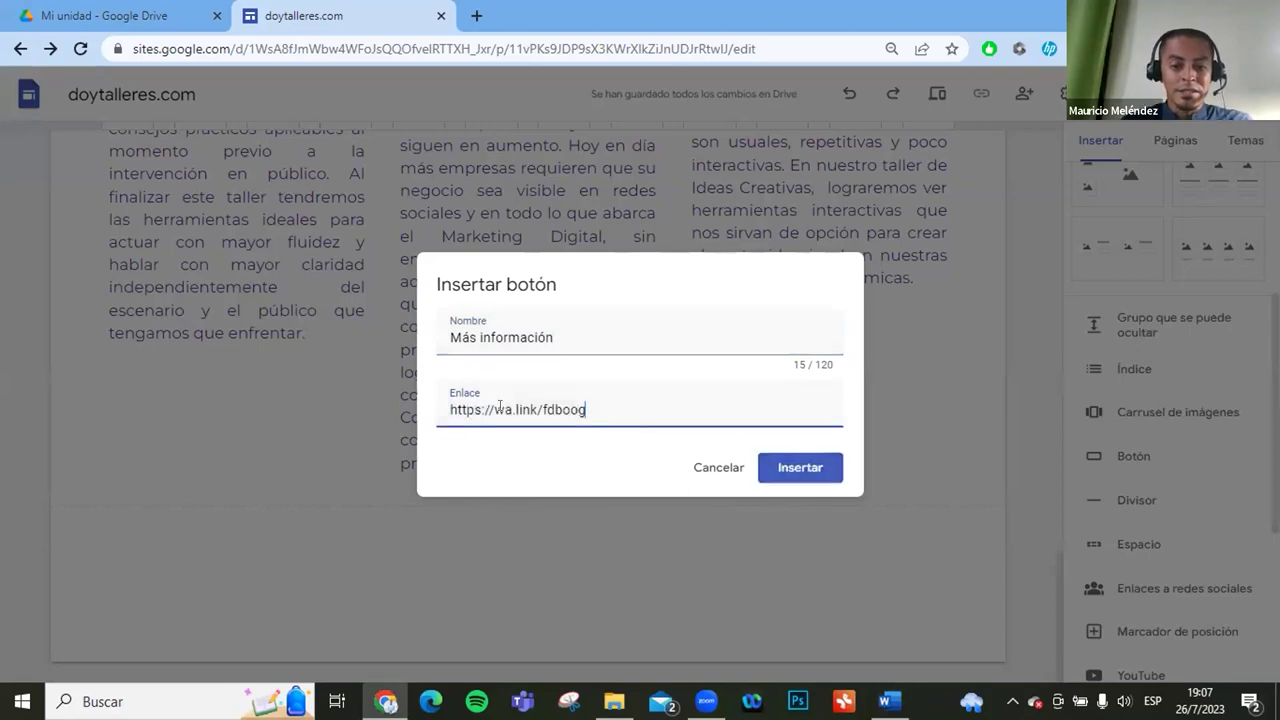
{"action": "left_click", "coordinate": [800, 467]}
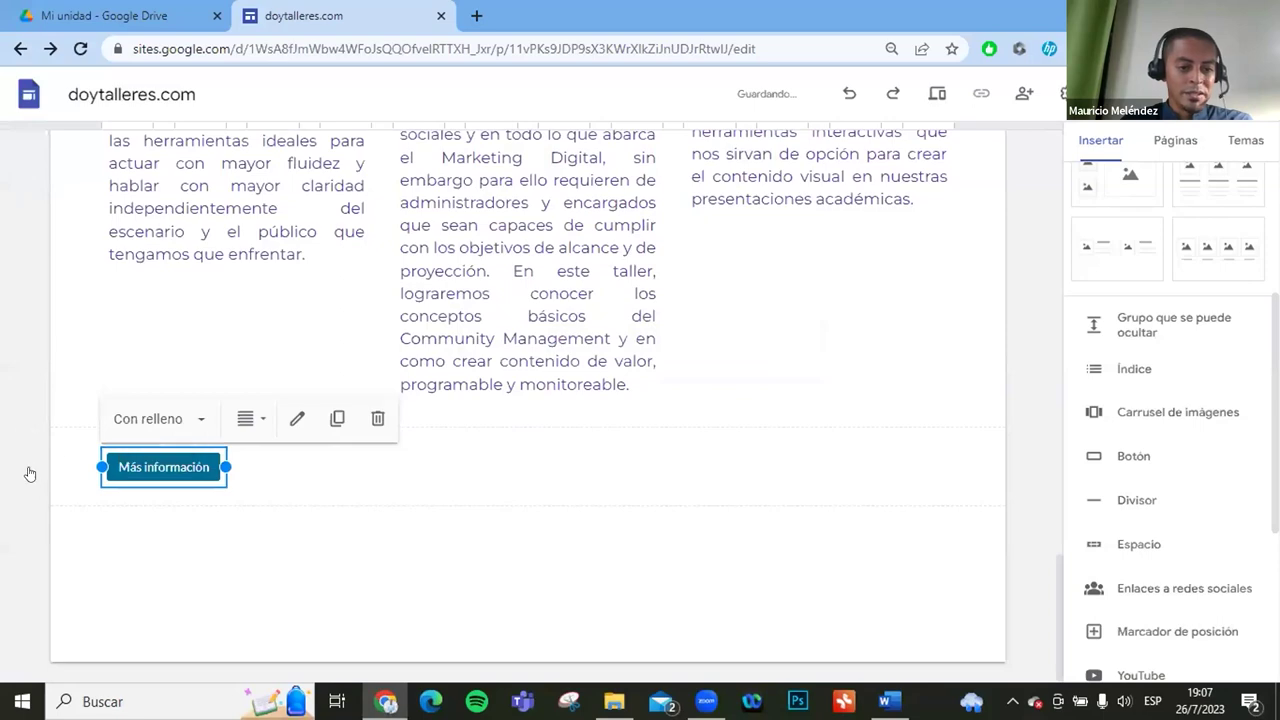
Duplicate the "Más información" button section twice and place one button beneath each of the second row's three descriptions.
{"action": "left_click", "coordinate": [26, 467]}
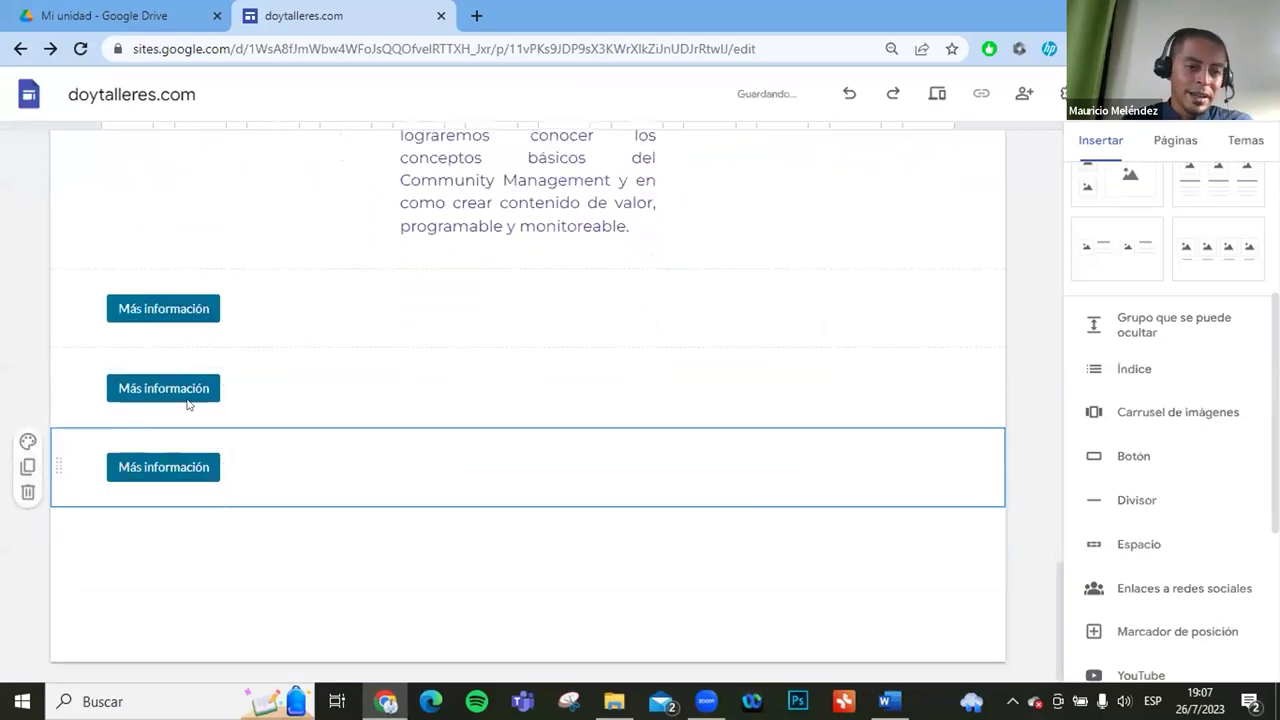
{"action": "scroll", "coordinate": [200, 537], "scroll_direction": "up", "scroll_amount": 3}
{"action": "scroll", "coordinate": [211, 543], "scroll_direction": "down", "scroll_amount": 1}
{"action": "left_click_drag", "start_coordinate": [128, 320], "coordinate": [172, 312]}
{"action": "left_click_drag", "start_coordinate": [143, 479], "coordinate": [486, 432]}
{"action": "left_click", "coordinate": [163, 473]}
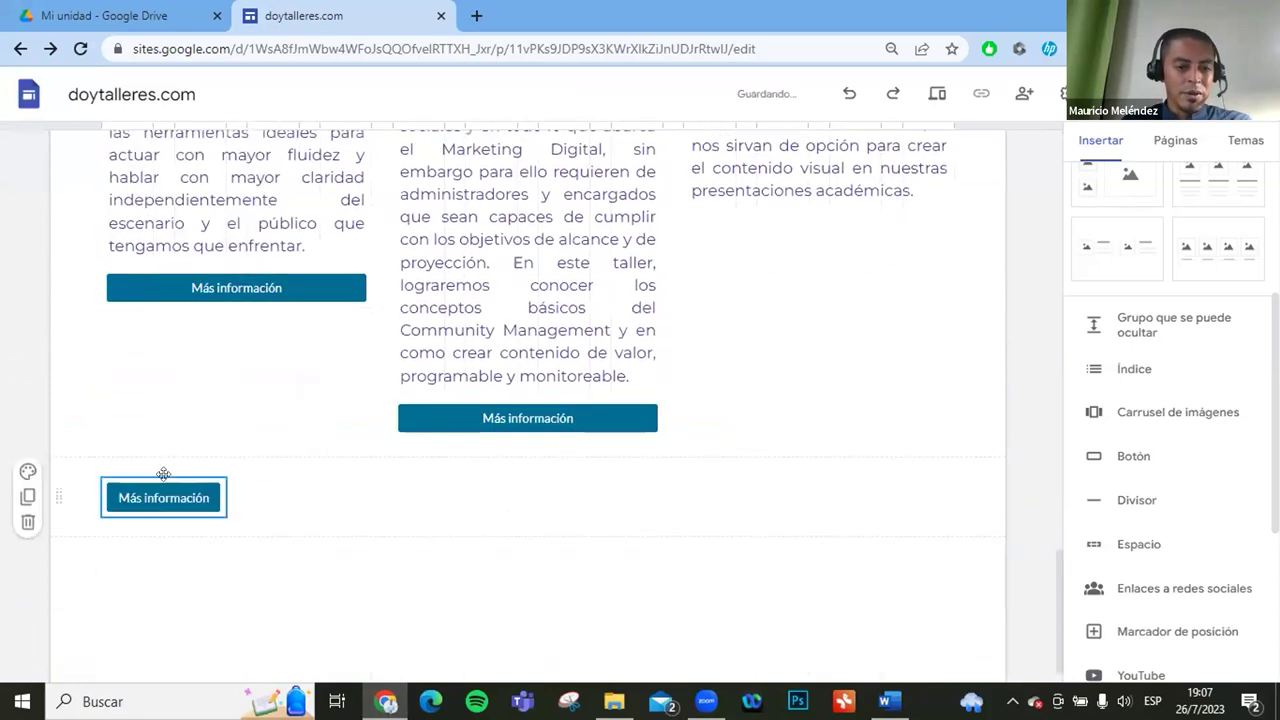
{"action": "left_click_drag", "start_coordinate": [163, 474], "coordinate": [829, 238]}
Preview the site, examine both workshop rows with their descriptions and "Más información" buttons, and exit the preview.
{"action": "scroll", "coordinate": [734, 357], "scroll_direction": "up", "scroll_amount": 12}
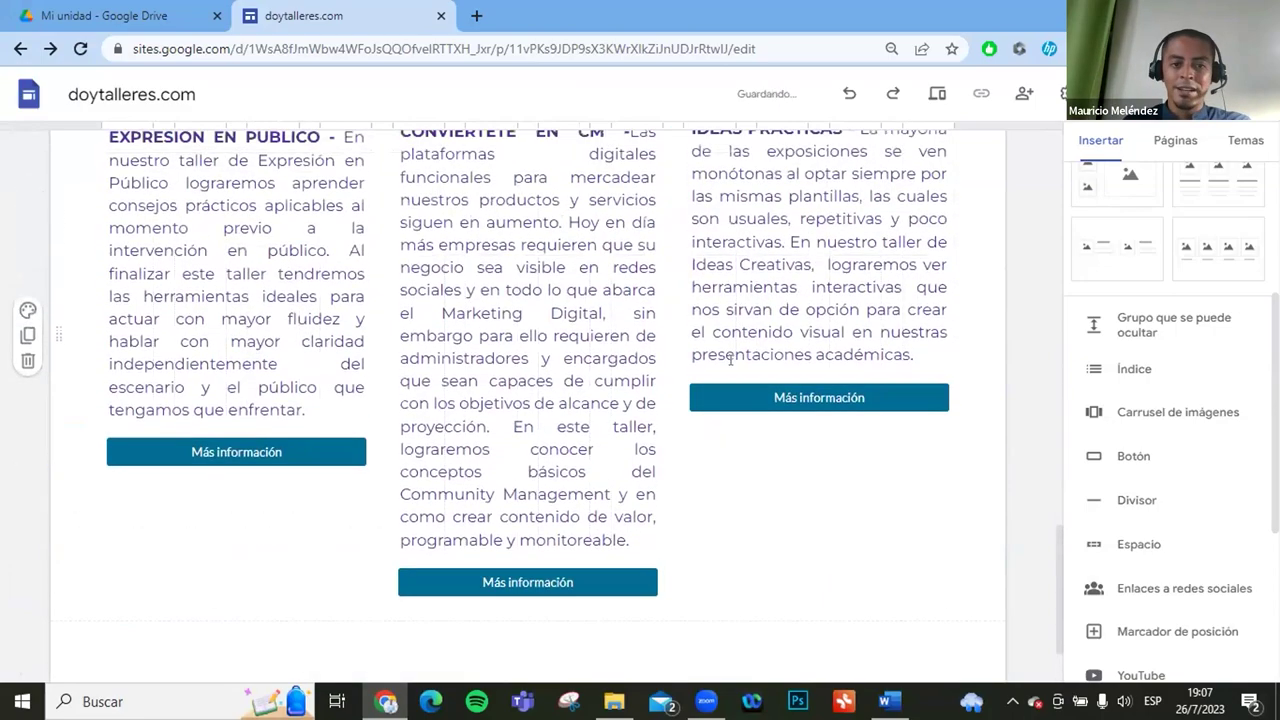
{"action": "scroll", "coordinate": [720, 350], "scroll_direction": "down", "scroll_amount": 15}
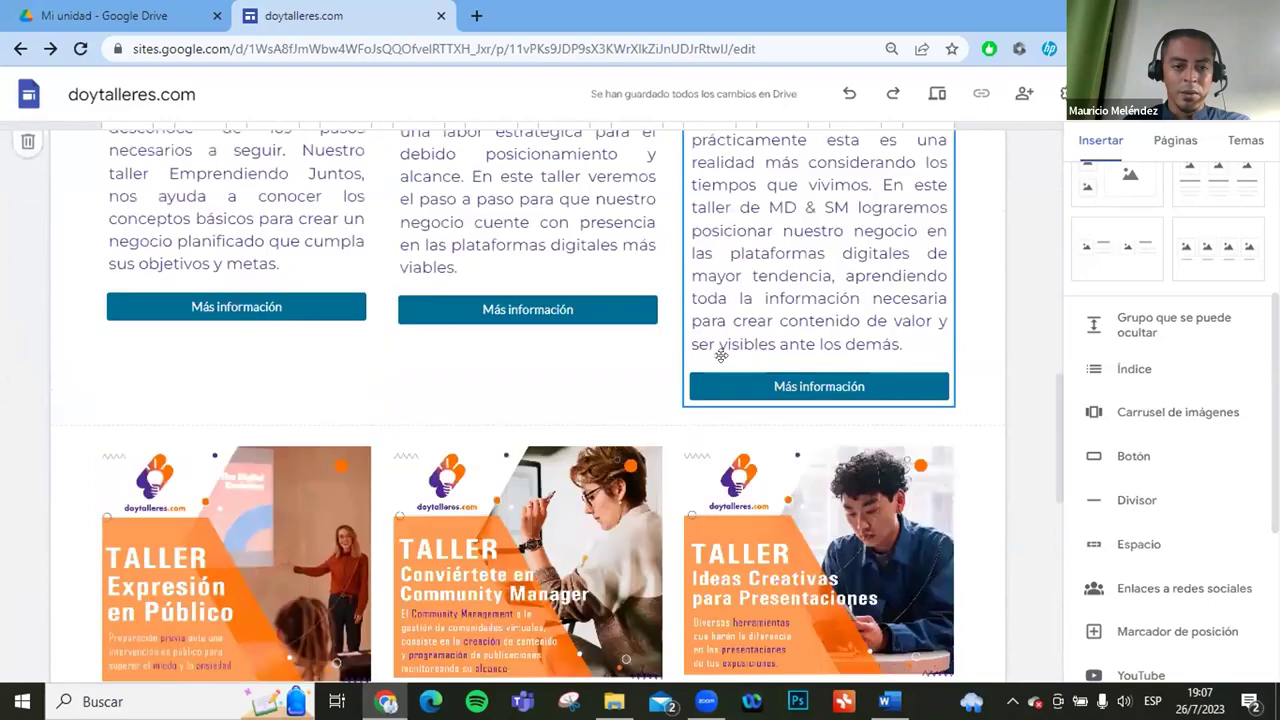
{"action": "scroll", "coordinate": [728, 366], "scroll_direction": "up", "scroll_amount": 3}
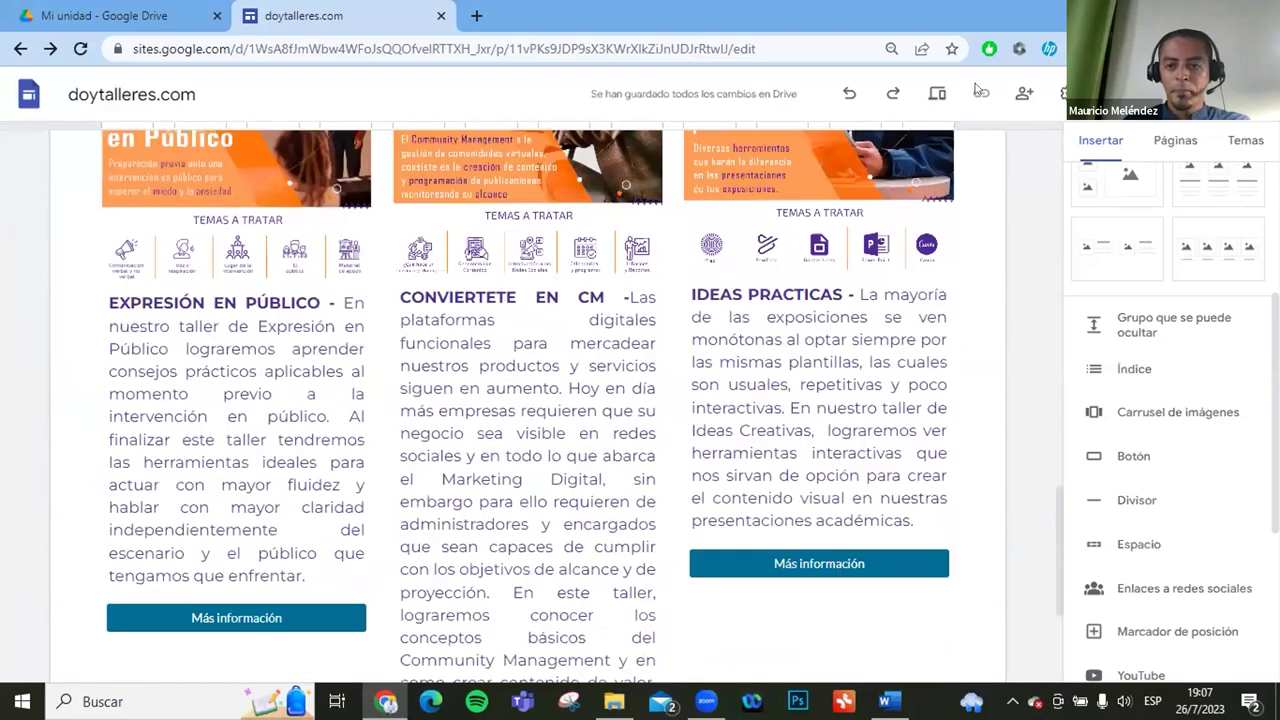
{"action": "left_click", "coordinate": [937, 94]}
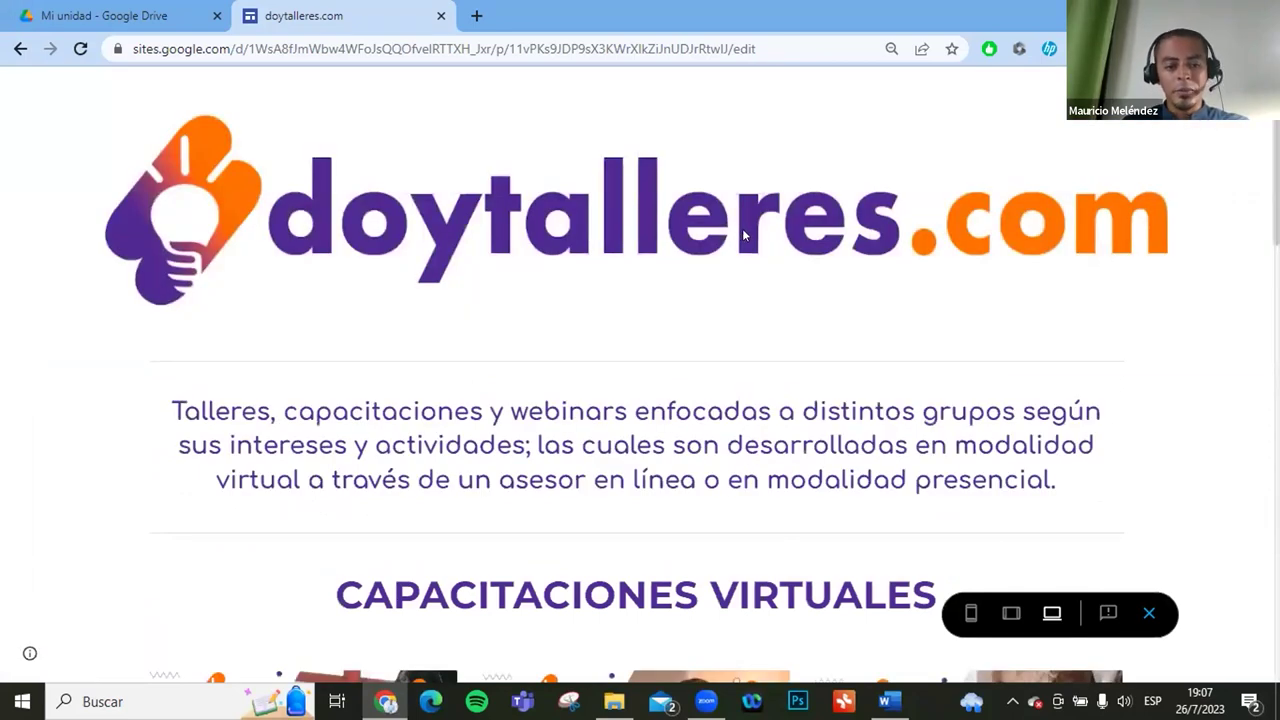
{"action": "scroll", "coordinate": [640, 257], "scroll_direction": "down", "scroll_amount": 2}
{"action": "scroll", "coordinate": [643, 345], "scroll_direction": "down", "scroll_amount": 7}
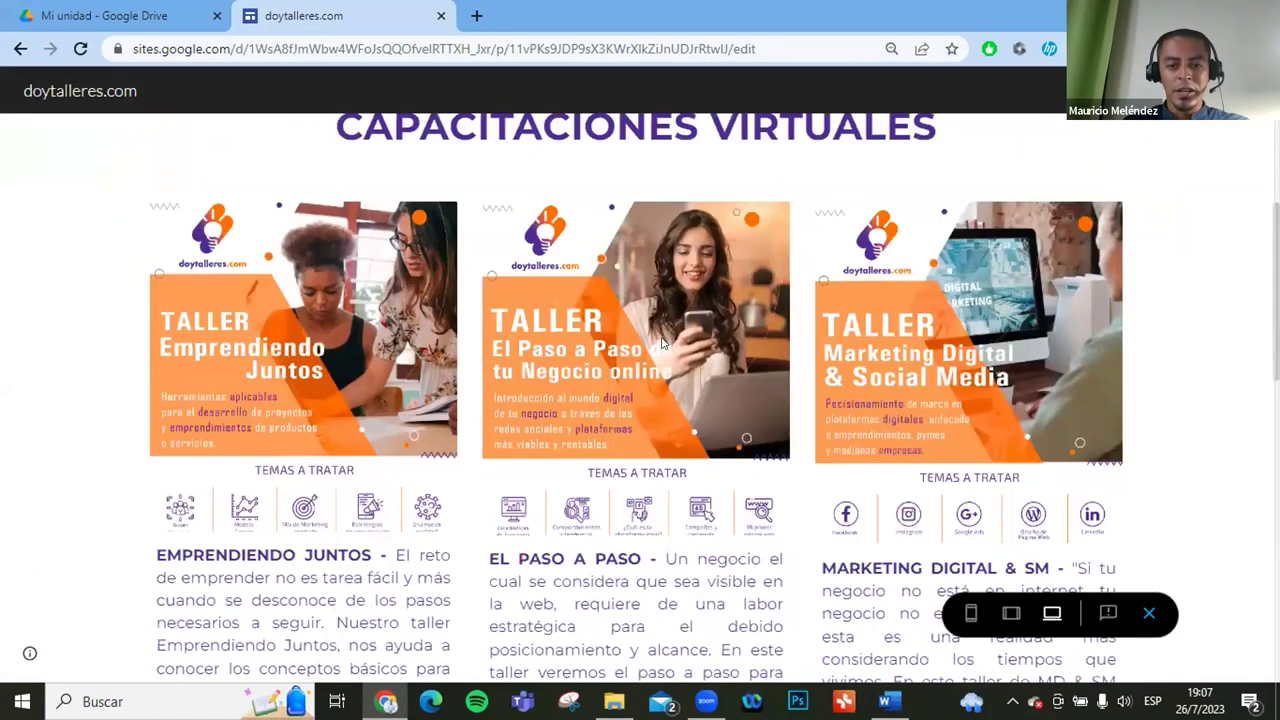
{"action": "scroll", "coordinate": [662, 342], "scroll_direction": "down", "scroll_amount": 9}
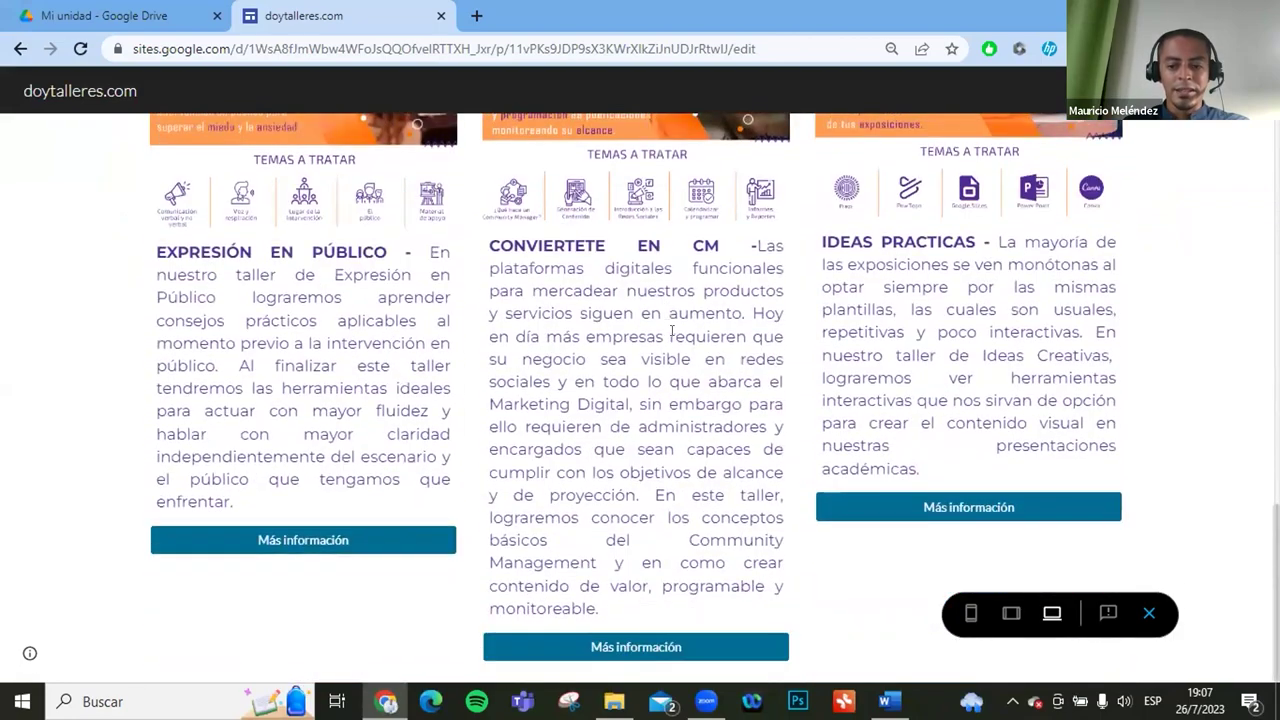
{"action": "scroll", "coordinate": [669, 330], "scroll_direction": "up", "scroll_amount": 12}
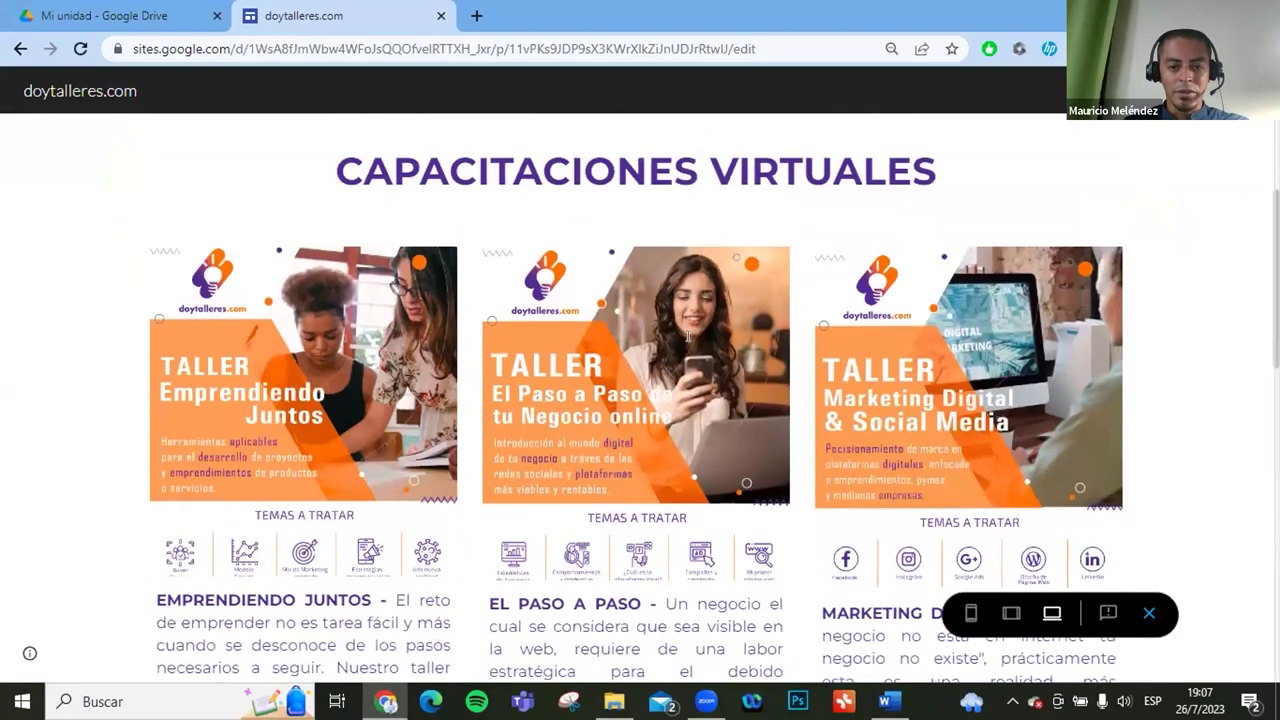
{"action": "scroll", "coordinate": [691, 337], "scroll_direction": "down", "scroll_amount": 6}
{"action": "scroll", "coordinate": [700, 350], "scroll_direction": "up", "scroll_amount": 4}
{"action": "scroll", "coordinate": [921, 431], "scroll_direction": "down", "scroll_amount": 3}
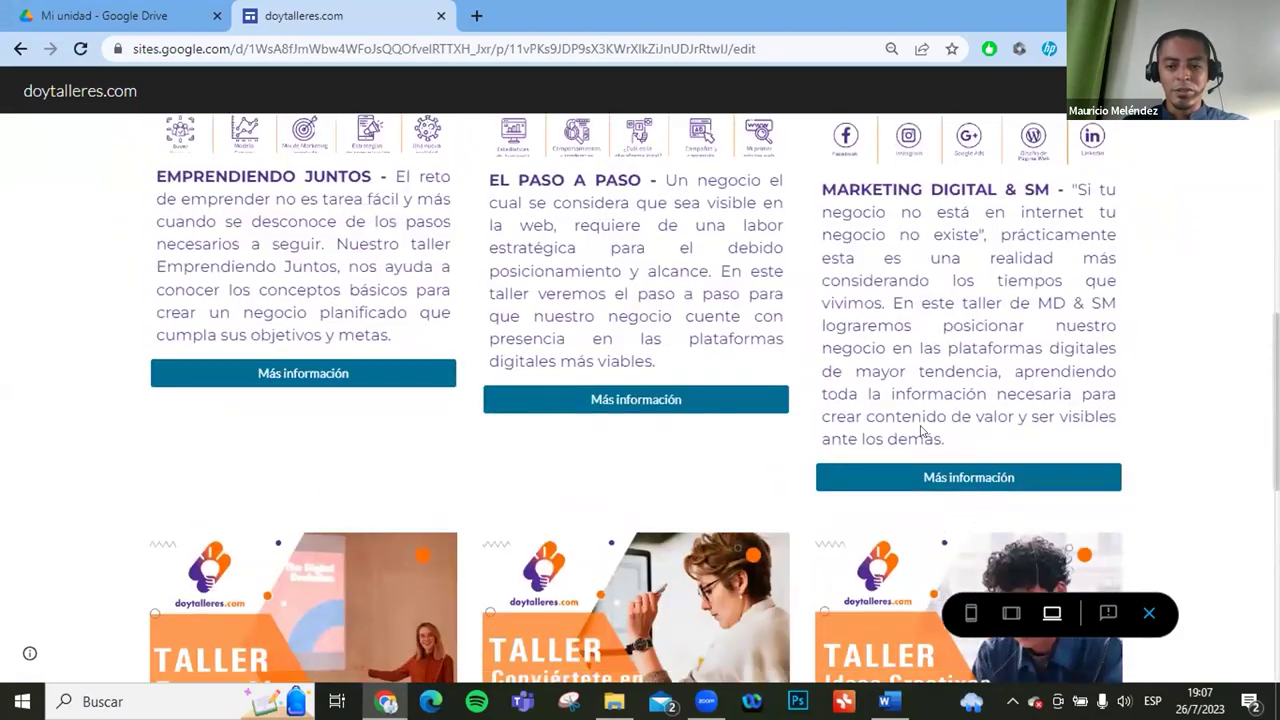
{"action": "scroll", "coordinate": [924, 457], "scroll_direction": "down", "scroll_amount": 7}
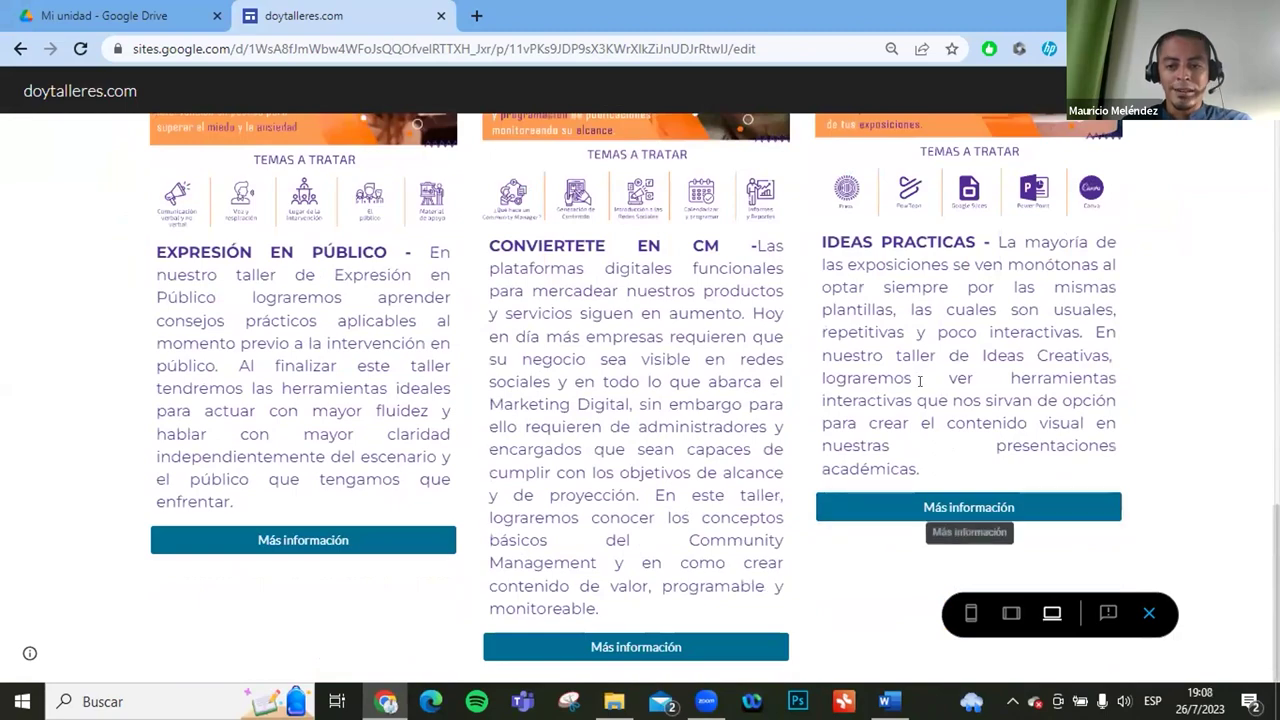
{"action": "scroll", "coordinate": [918, 376], "scroll_direction": "up", "scroll_amount": 2}
{"action": "scroll", "coordinate": [918, 376], "scroll_direction": "up", "scroll_amount": 2}
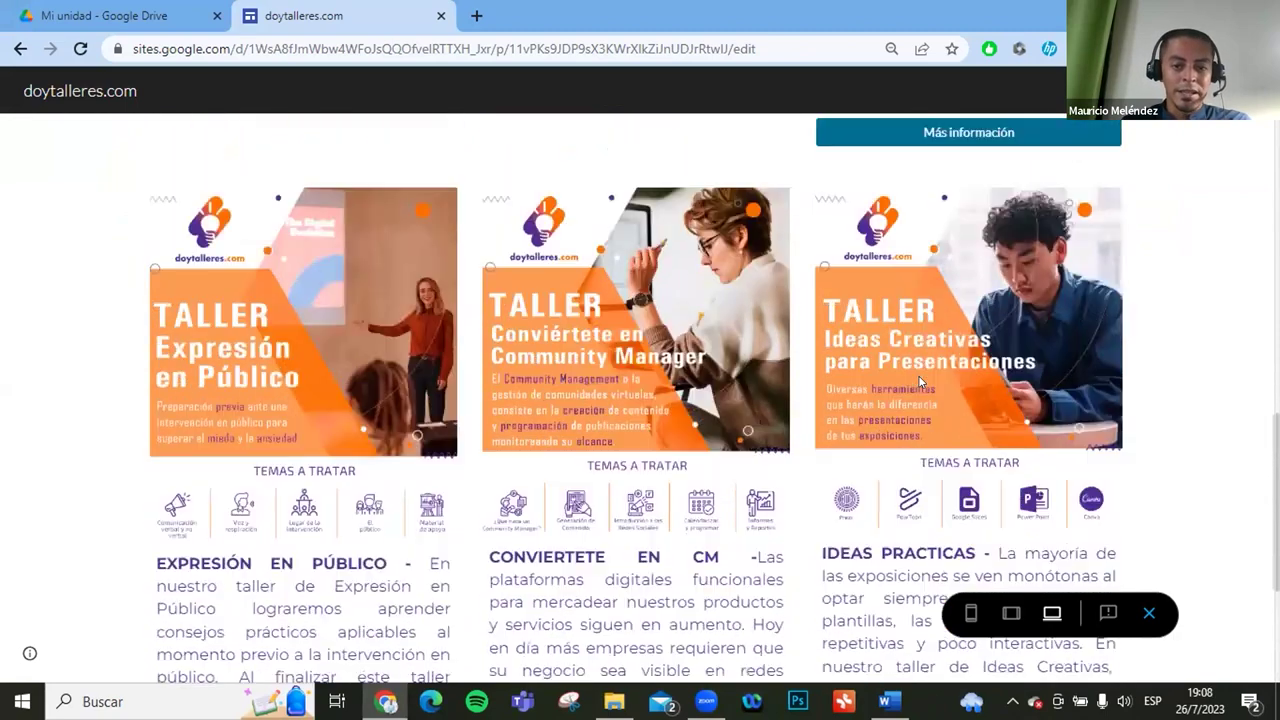
{"action": "scroll", "coordinate": [940, 450], "scroll_direction": "down", "scroll_amount": 4}
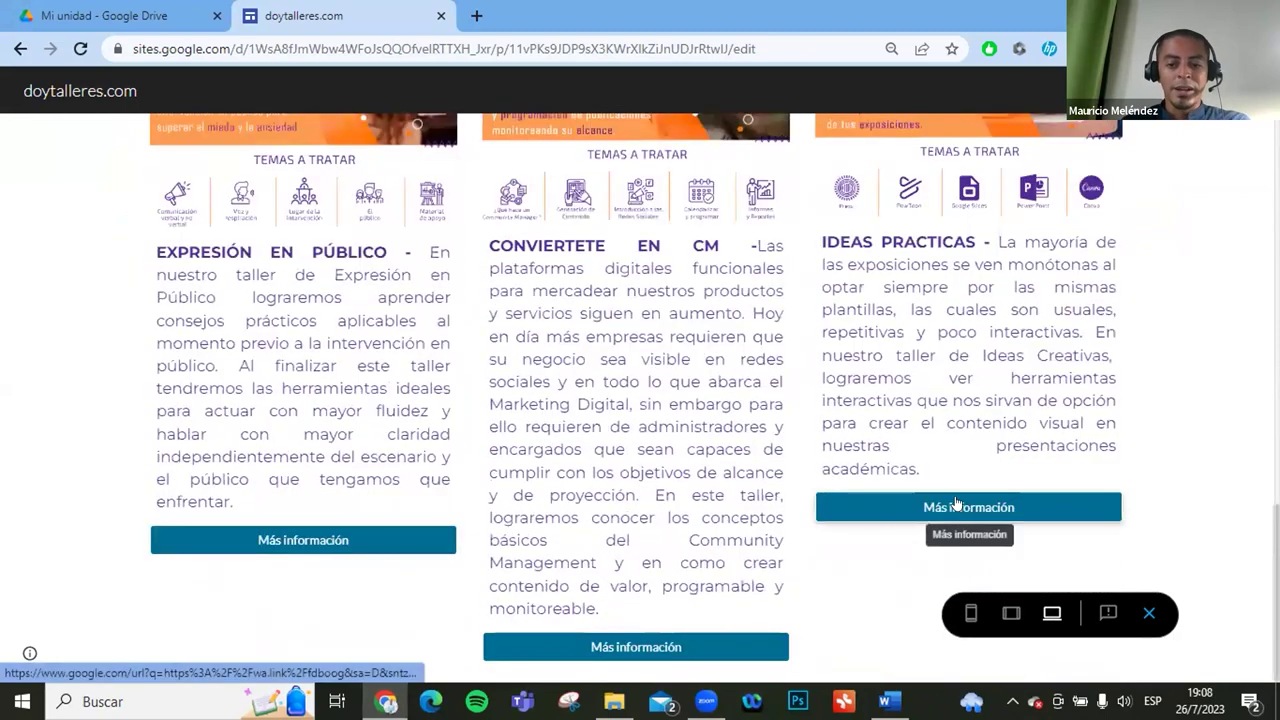
{"action": "left_click", "coordinate": [1149, 613]}
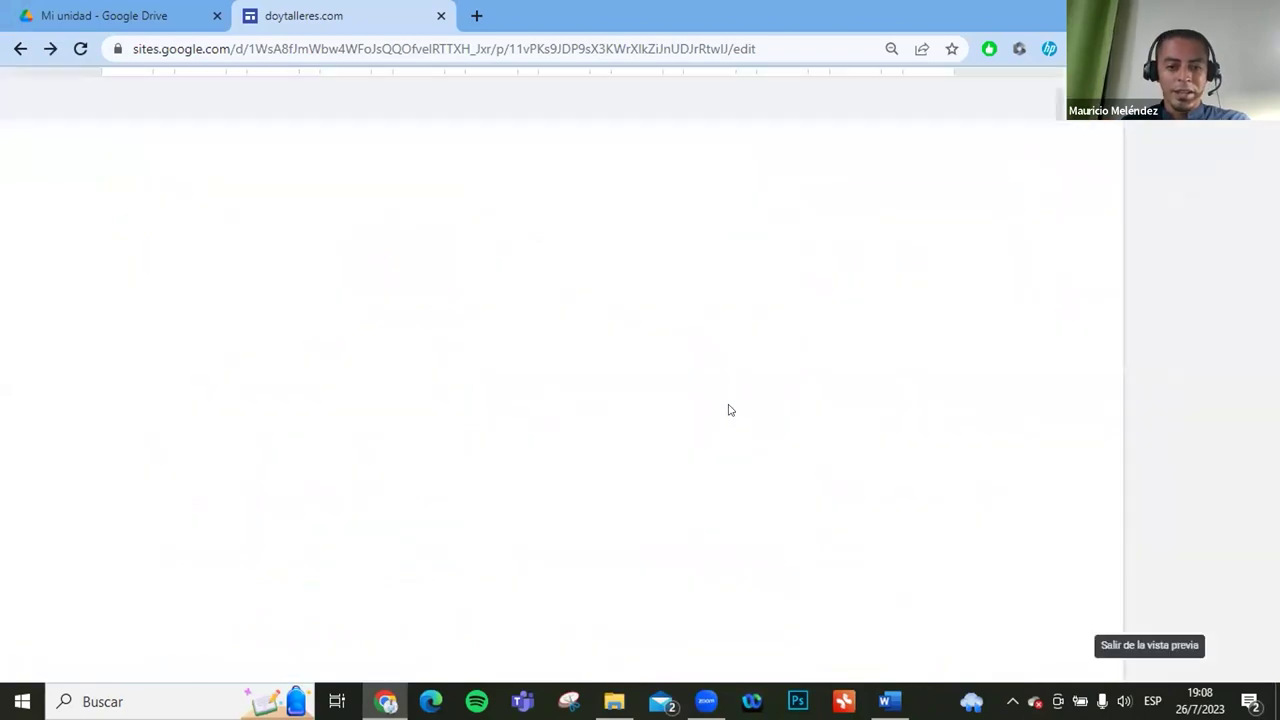
Insert a divider below the second workshop row at the end of the page.
{"action": "scroll", "coordinate": [531, 403], "scroll_direction": "down", "scroll_amount": 3}
{"action": "scroll", "coordinate": [530, 402], "scroll_direction": "down", "scroll_amount": 10}
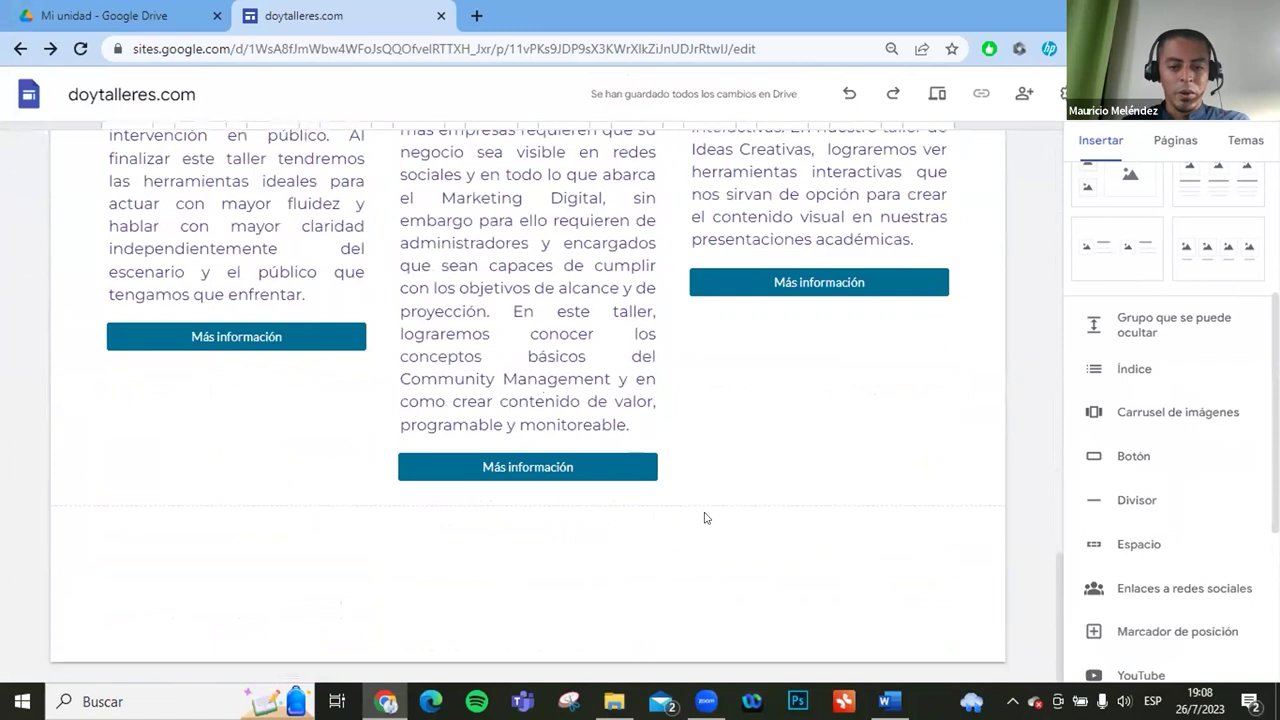
{"action": "left_click", "coordinate": [1107, 508]}
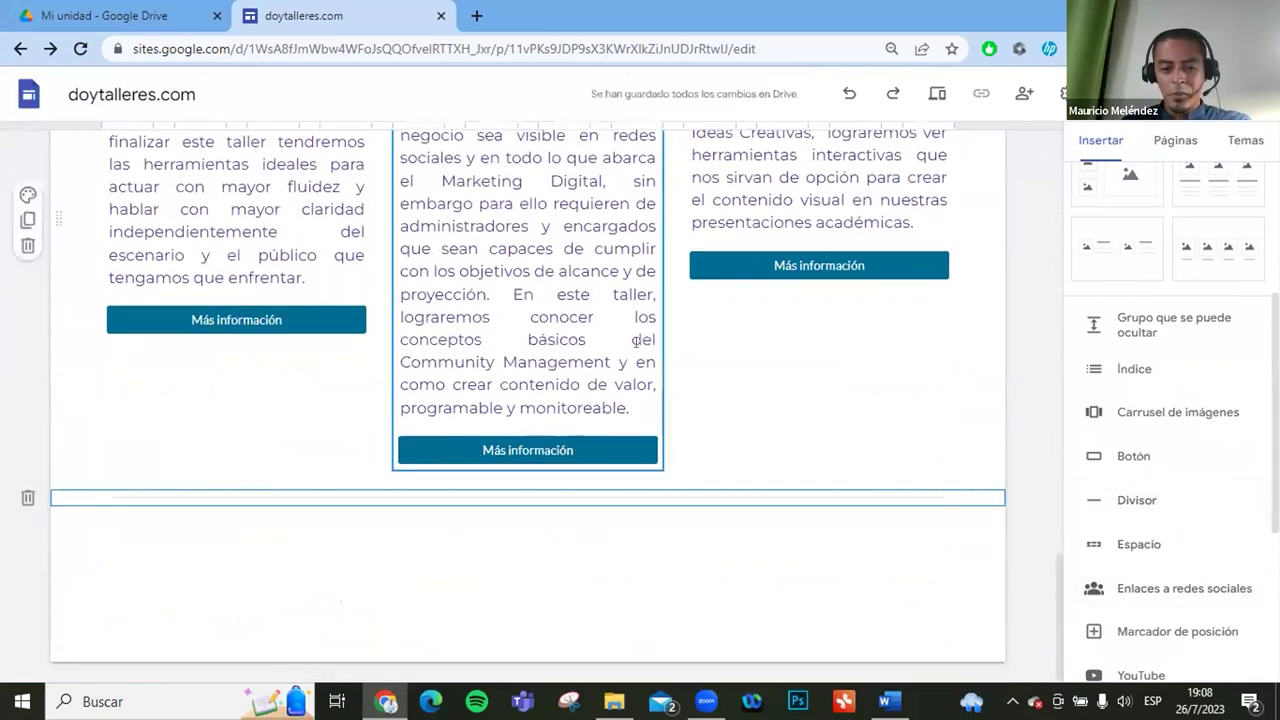
{"action": "left_click", "coordinate": [638, 567]}
Insert two content blocks below the divider, each with two small images and text beside each image.
{"action": "scroll", "coordinate": [1210, 443], "scroll_direction": "up", "scroll_amount": 5}
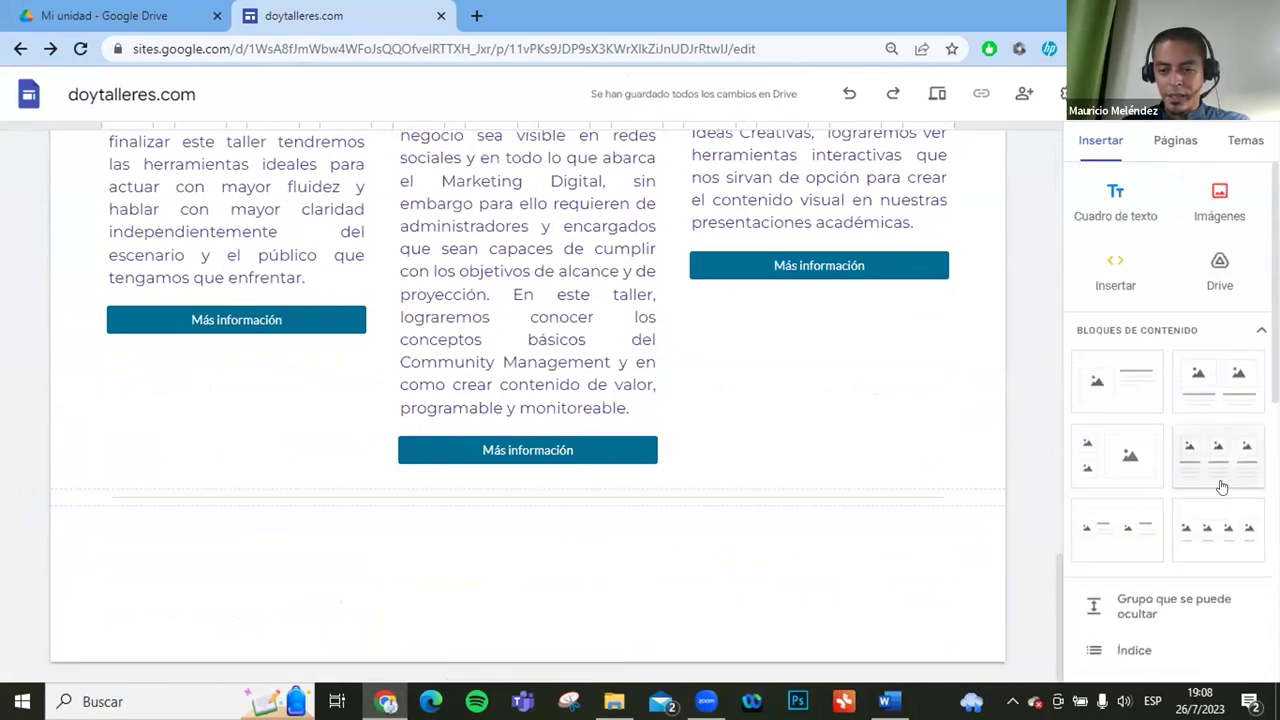
{"action": "scroll", "coordinate": [1200, 470], "scroll_direction": "down", "scroll_amount": 2}
{"action": "scroll", "coordinate": [1146, 437], "scroll_direction": "up", "scroll_amount": 1}
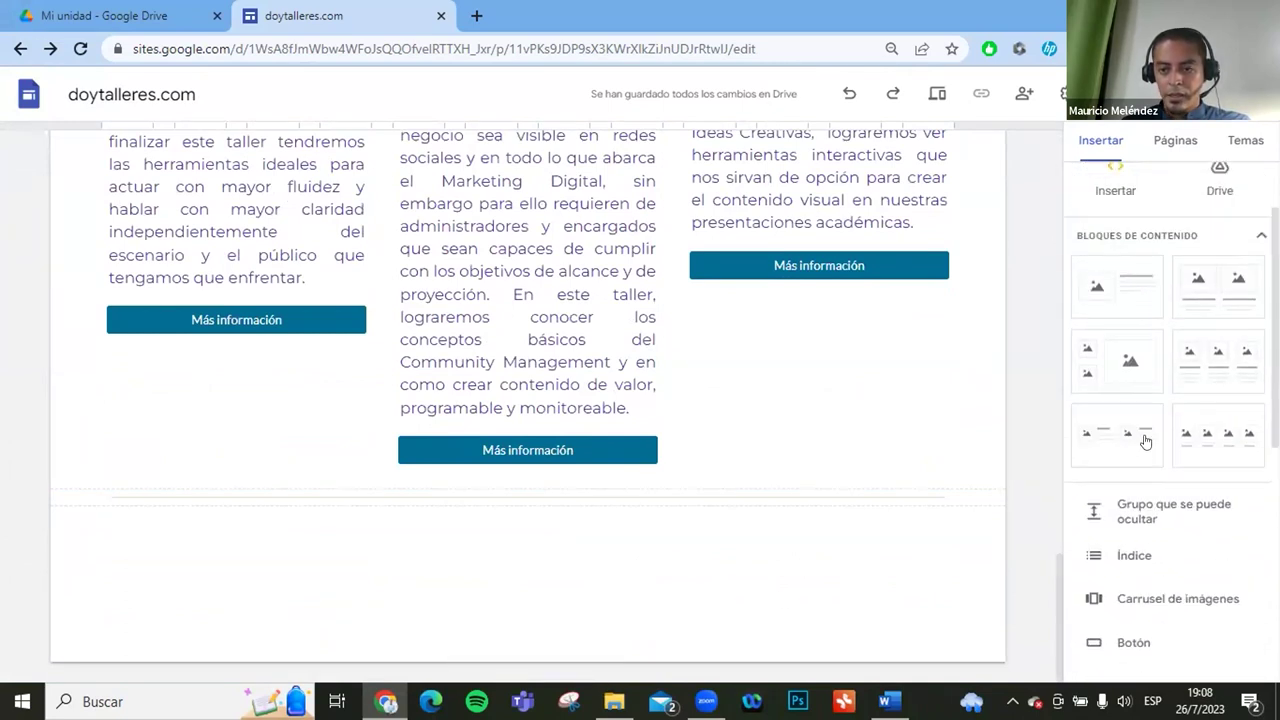
{"action": "left_click", "coordinate": [1114, 440]}
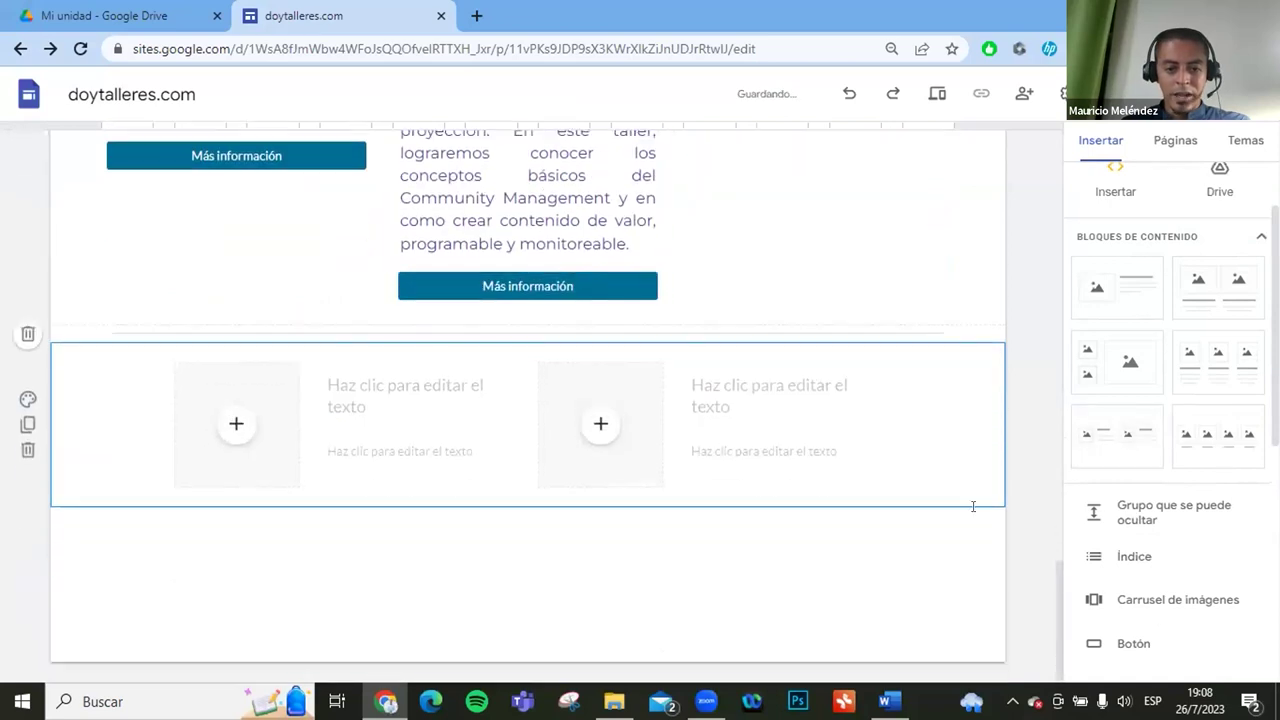
{"action": "left_click", "coordinate": [1104, 443]}
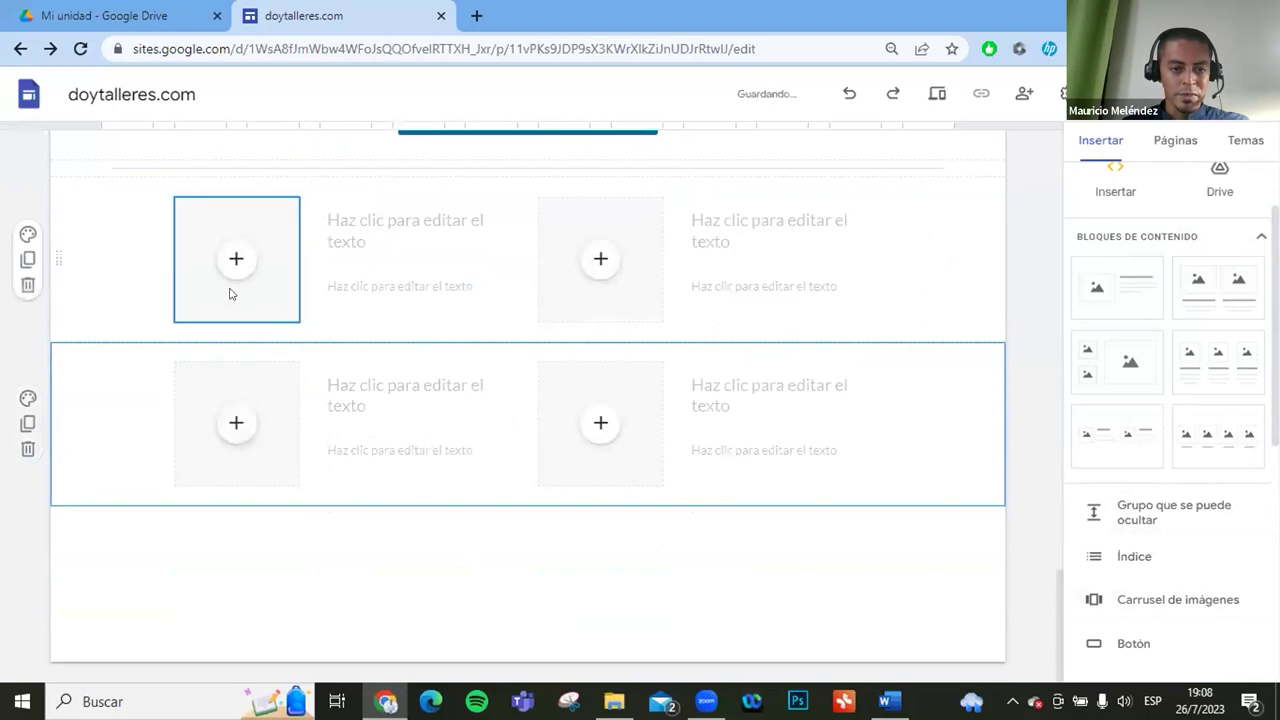
Insert a text box between the two new image-and-text content blocks.
{"action": "scroll", "coordinate": [285, 285], "scroll_direction": "up", "scroll_amount": 2}
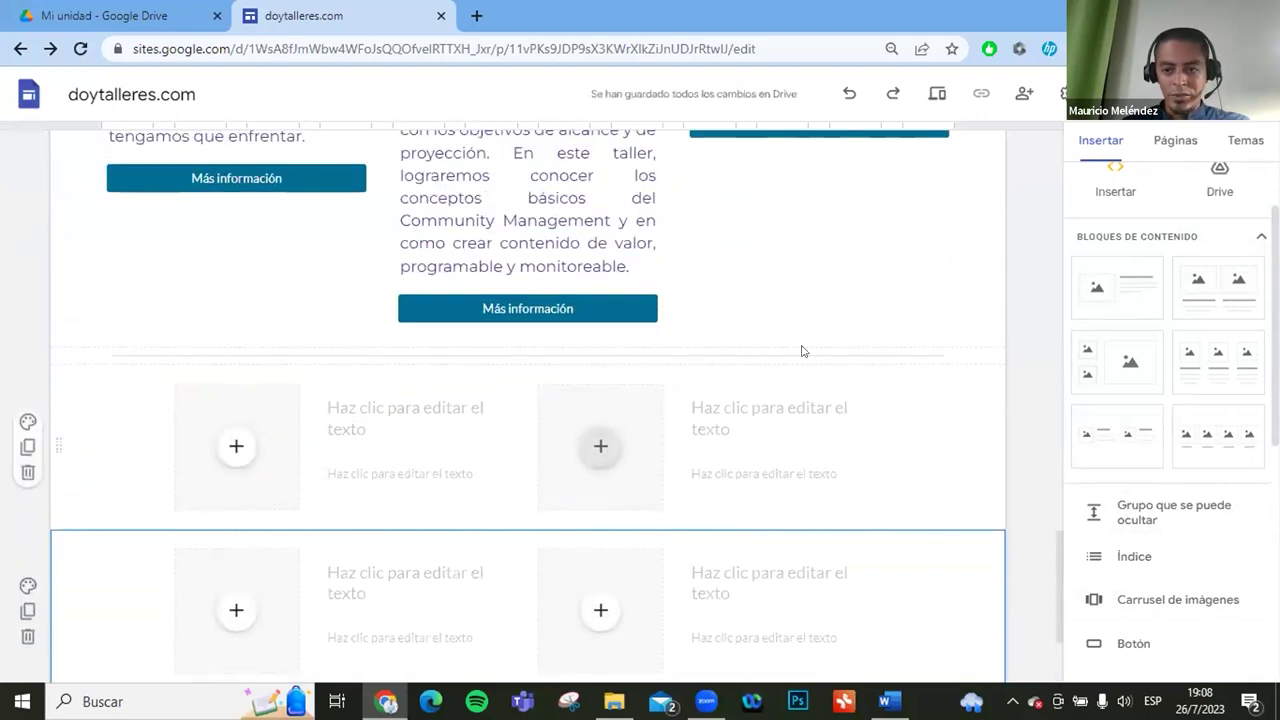
{"action": "scroll", "coordinate": [1120, 260], "scroll_direction": "up", "scroll_amount": 2}
{"action": "left_click", "coordinate": [1115, 200]}
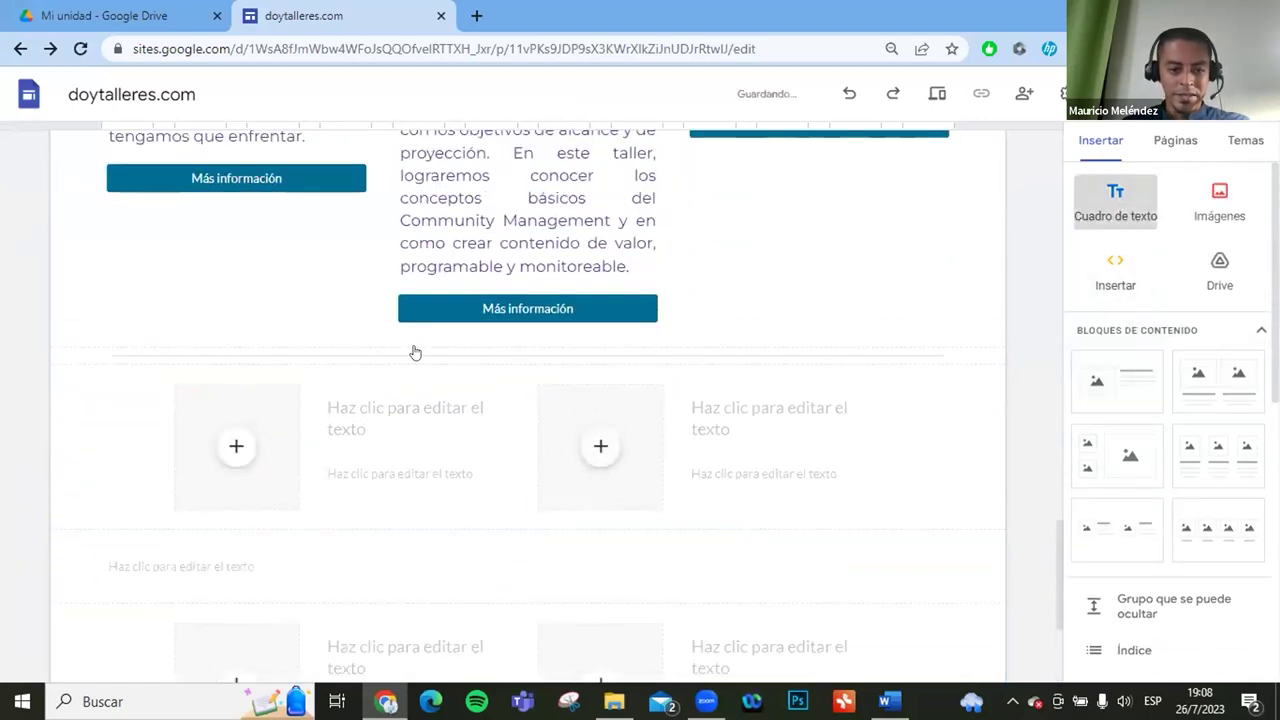
{"action": "scroll", "coordinate": [309, 331], "scroll_direction": "up", "scroll_amount": 2}
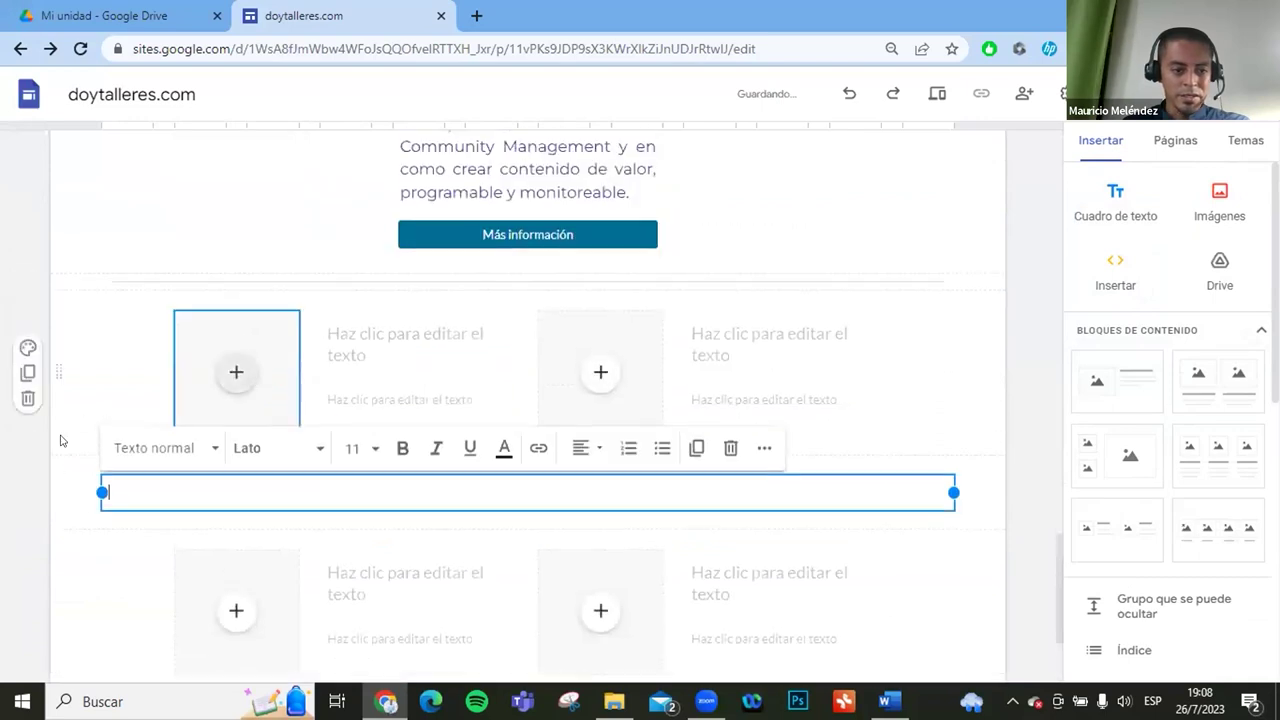